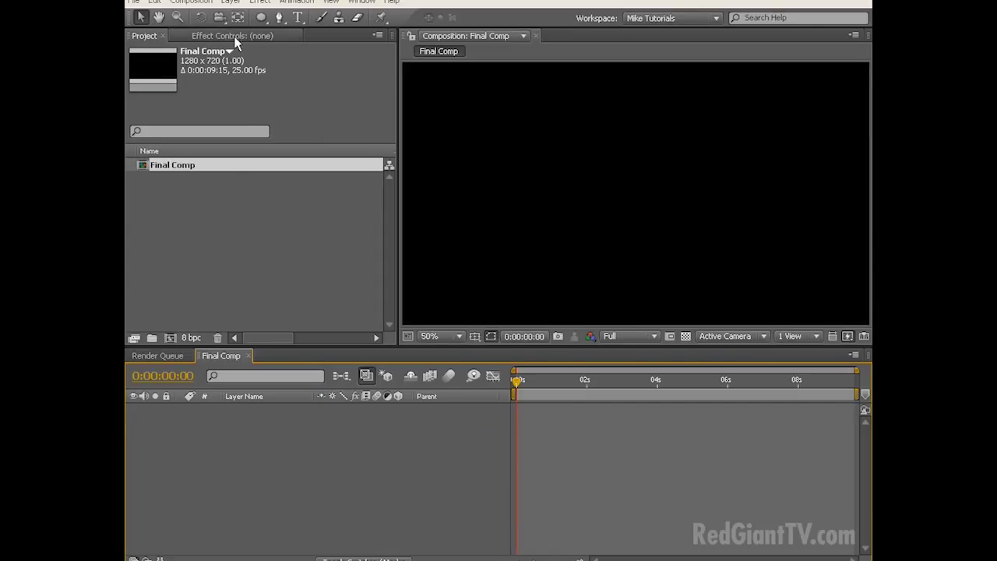
# Create a comp-sized white solid named BG in Final Comp
pyautogui.click(231, 5)
pyautogui.moveTo(240, 12)
pyautogui.click(458, 25)
pyautogui.write('BG')
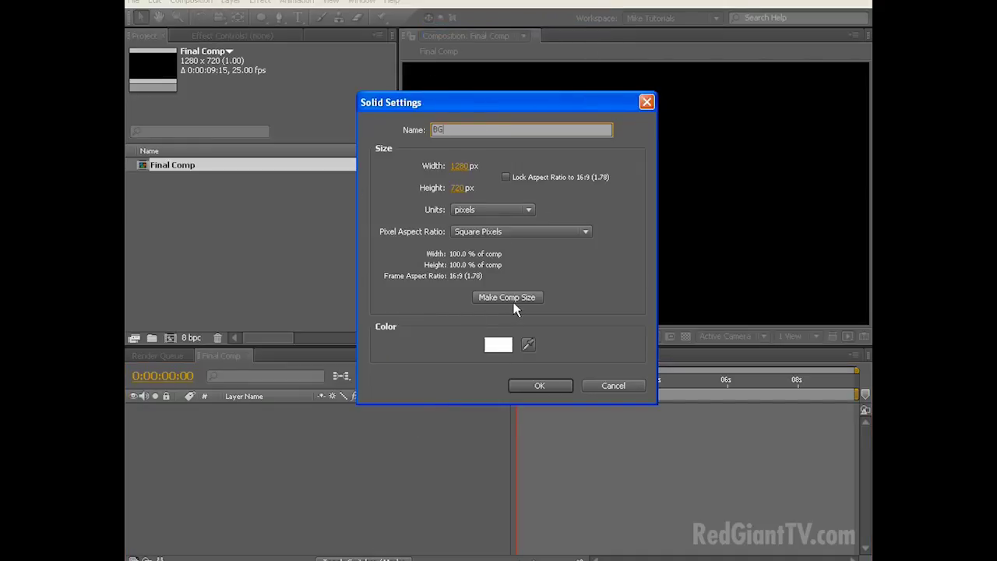
pyautogui.click(539, 385)
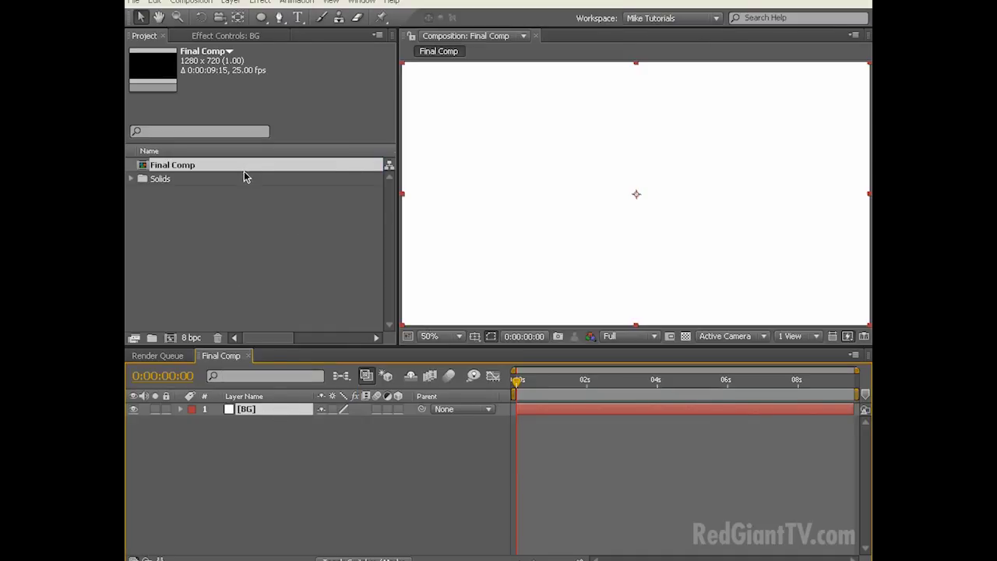
# Apply the Ramp effect to the BG solid and set its shape to Radial Ramp
pyautogui.click(261, 2)
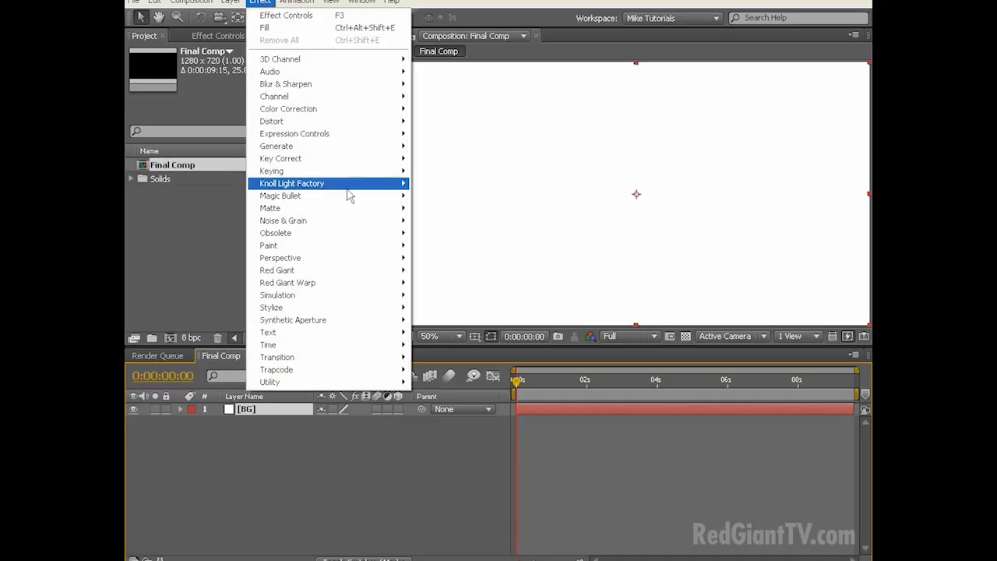
pyautogui.moveTo(351, 147)
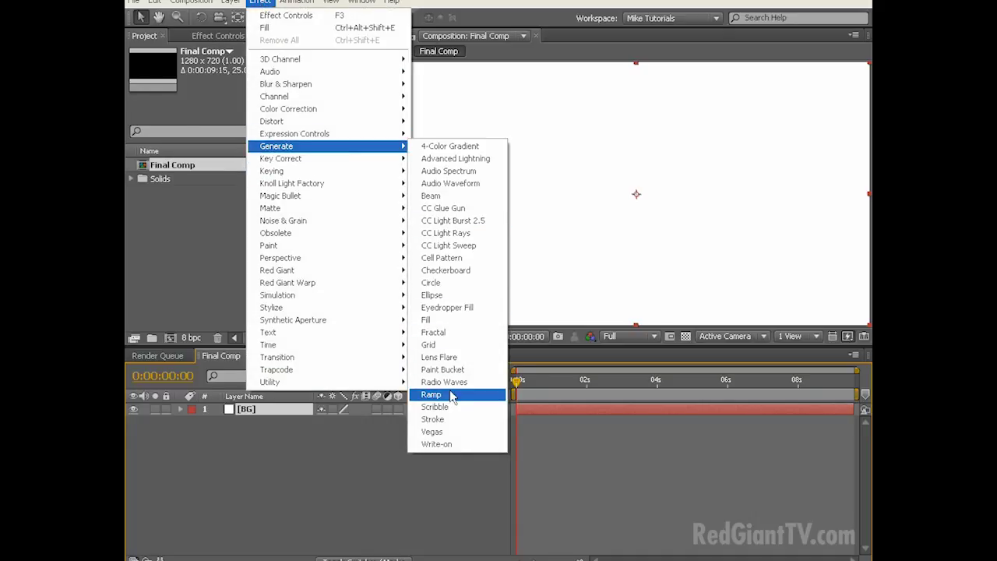
pyautogui.click(452, 396)
pyautogui.press(',')
pyautogui.click(305, 139)
pyautogui.click(306, 154)
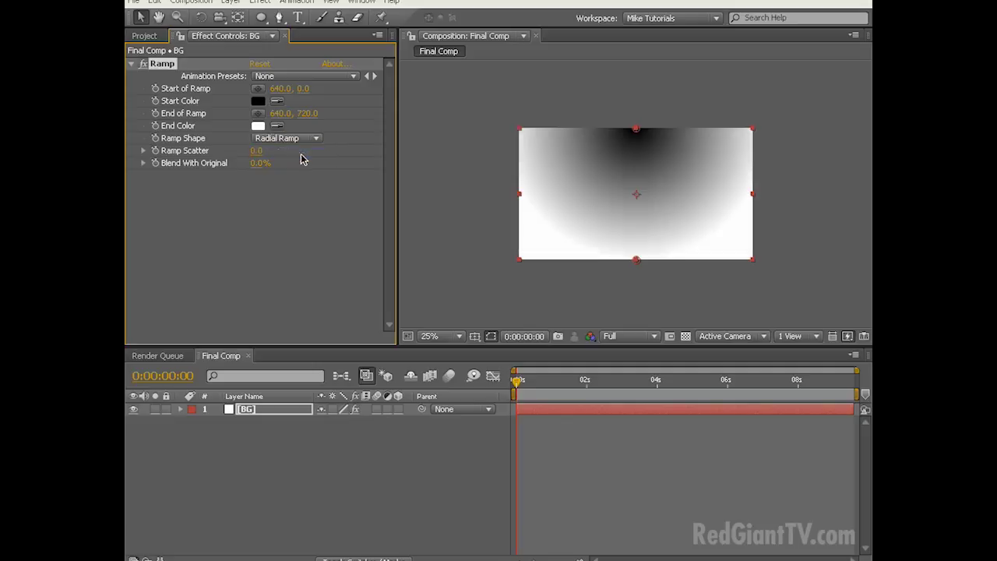
# Move the ramp's start point below the frame to about 644, 800 and its end point to the upper-right corner, about 1300, 4
pyautogui.moveTo(639, 133); pyautogui.dragTo(638, 275)
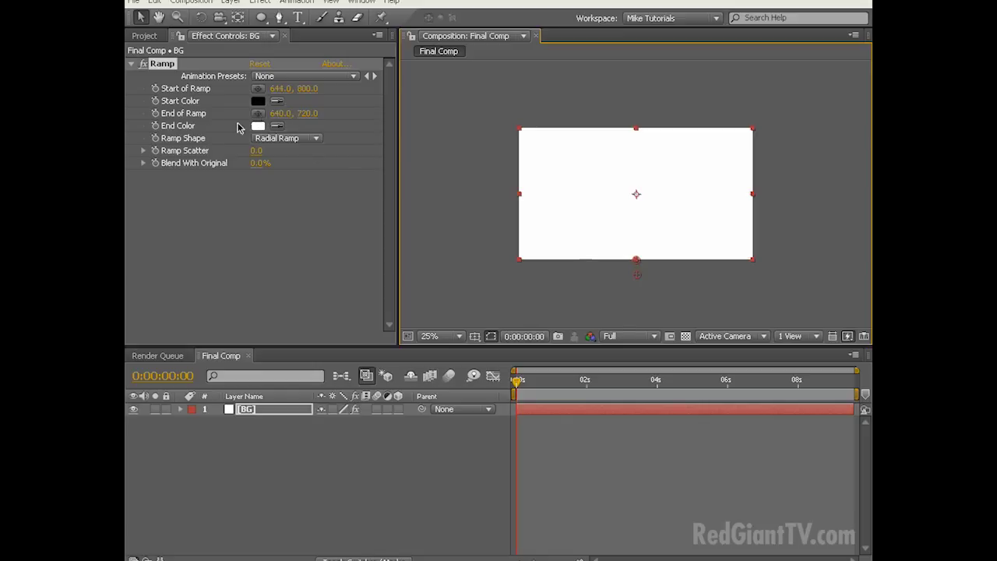
pyautogui.moveTo(635, 260); pyautogui.dragTo(758, 134)
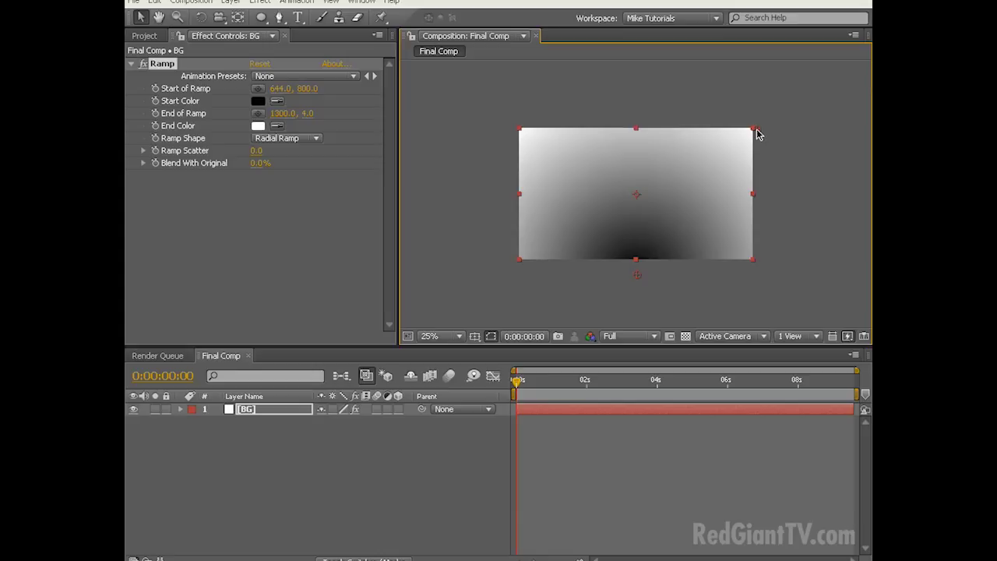
# Set the ramp's start color to dark red and its end color to black
pyautogui.click(258, 101)
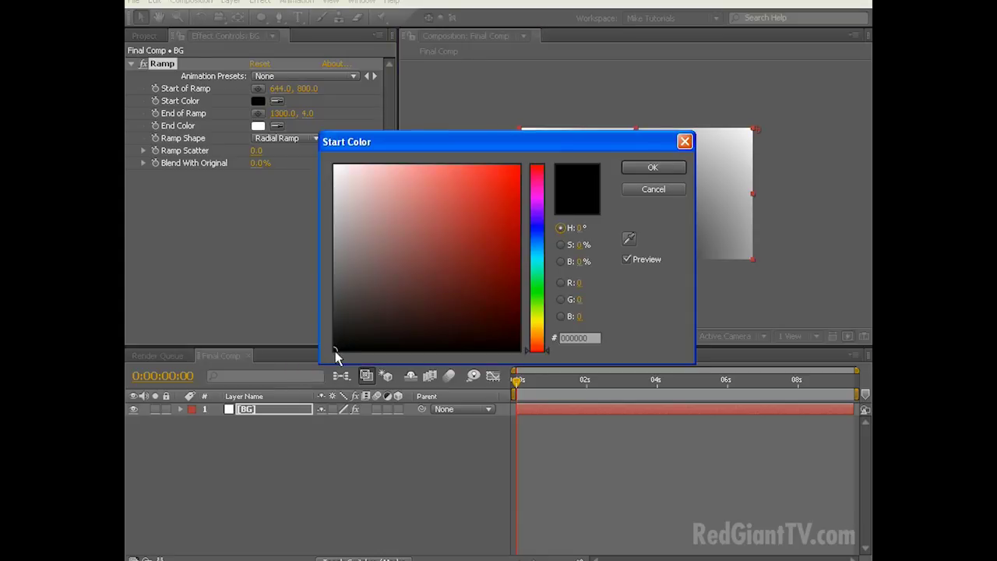
pyautogui.moveTo(501, 271); pyautogui.dragTo(529, 263)
pyautogui.click(658, 168)
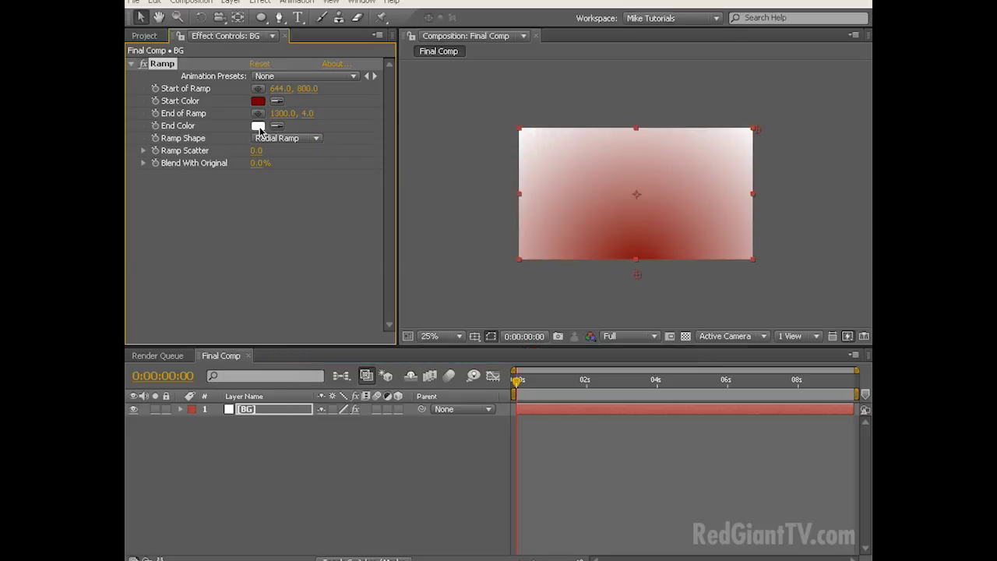
pyautogui.click(258, 126)
pyautogui.moveTo(350, 305); pyautogui.dragTo(313, 360)
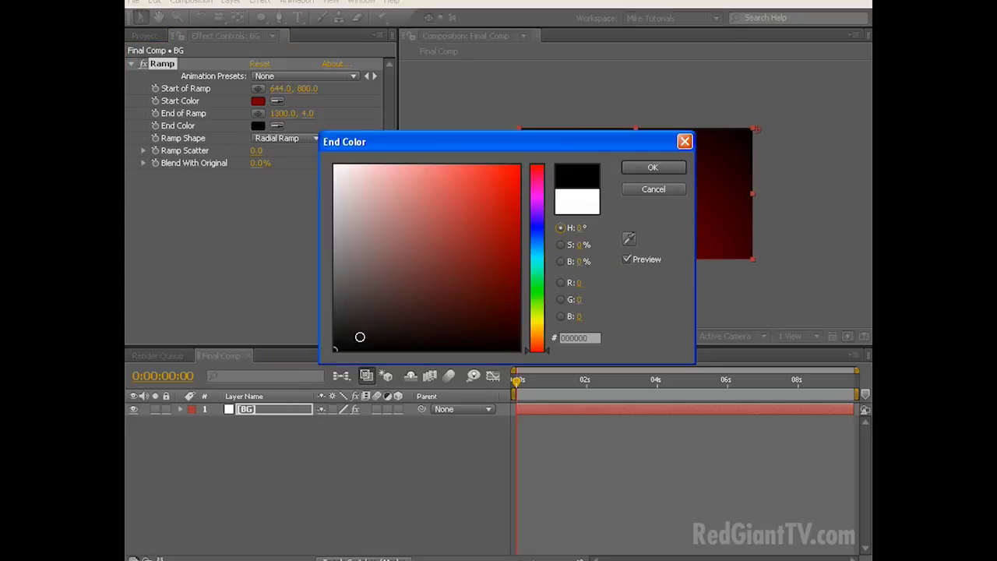
pyautogui.click(647, 168)
pyautogui.click(452, 335)
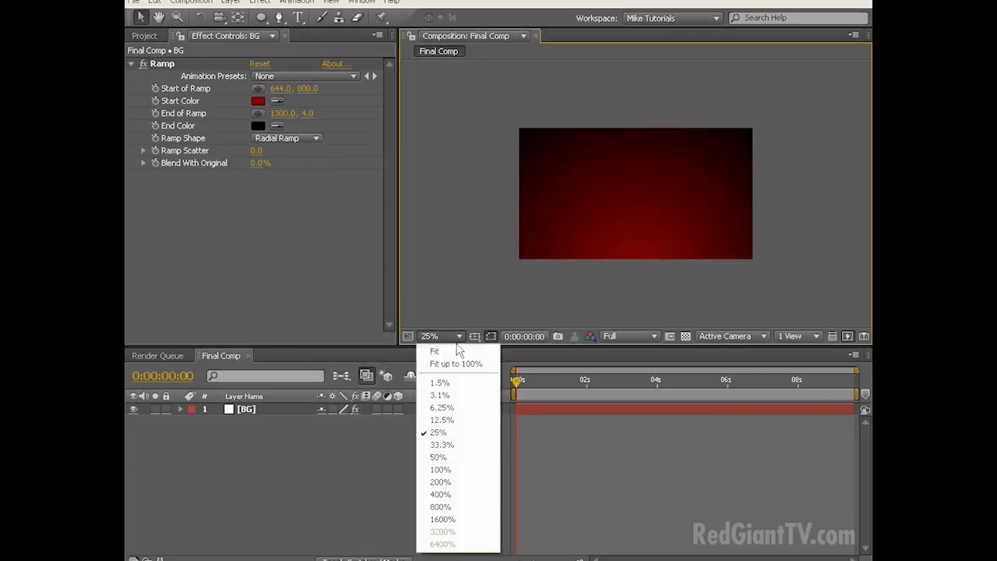
pyautogui.click(459, 457)
pyautogui.click(305, 314)
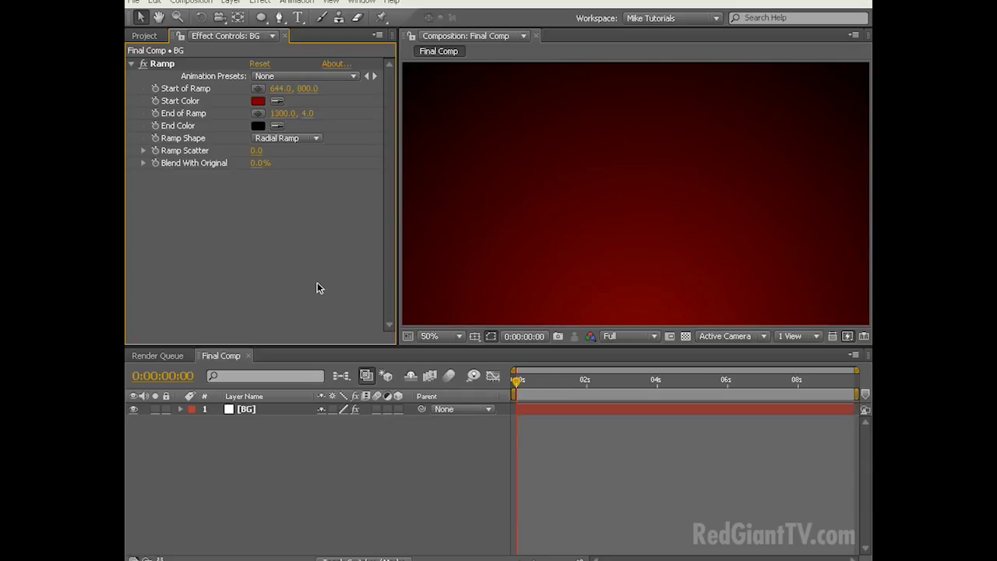
# Add a light to Final Comp with a pale yellow color, setting red to 240 and blue to 200
pyautogui.click(230, 2)
pyautogui.moveTo(414, 16)
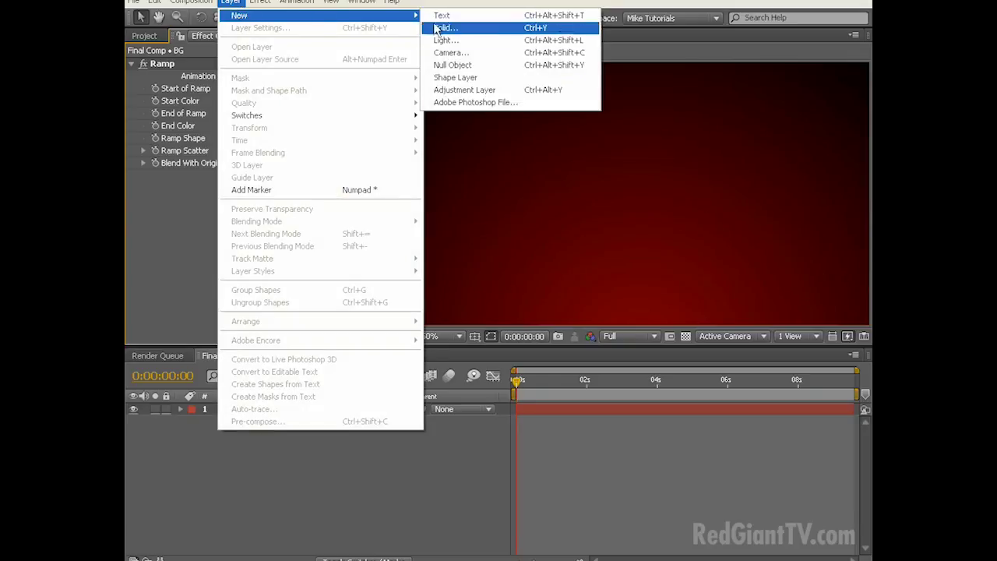
pyautogui.click(445, 39)
pyautogui.click(524, 257)
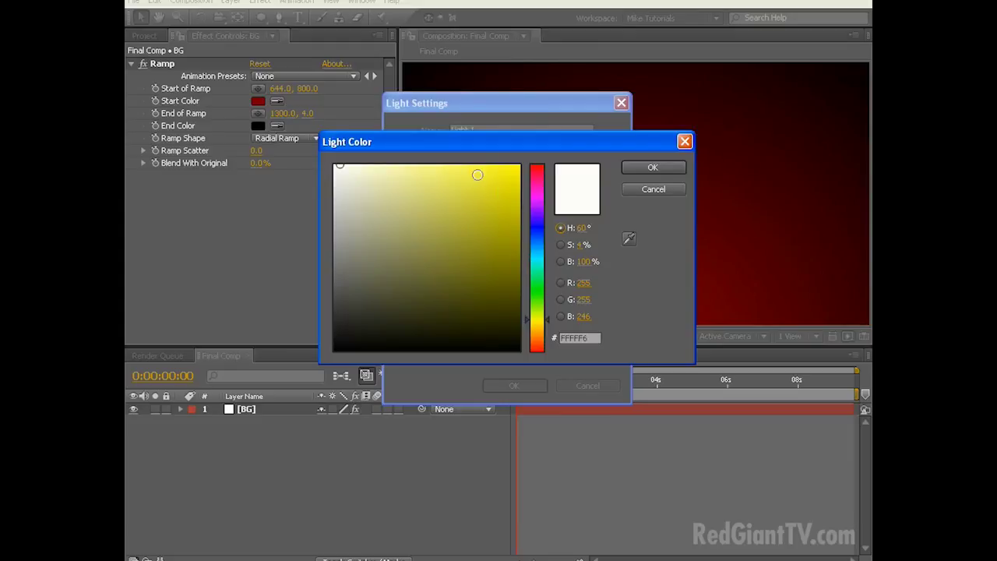
pyautogui.moveTo(450, 174); pyautogui.dragTo(449, 161)
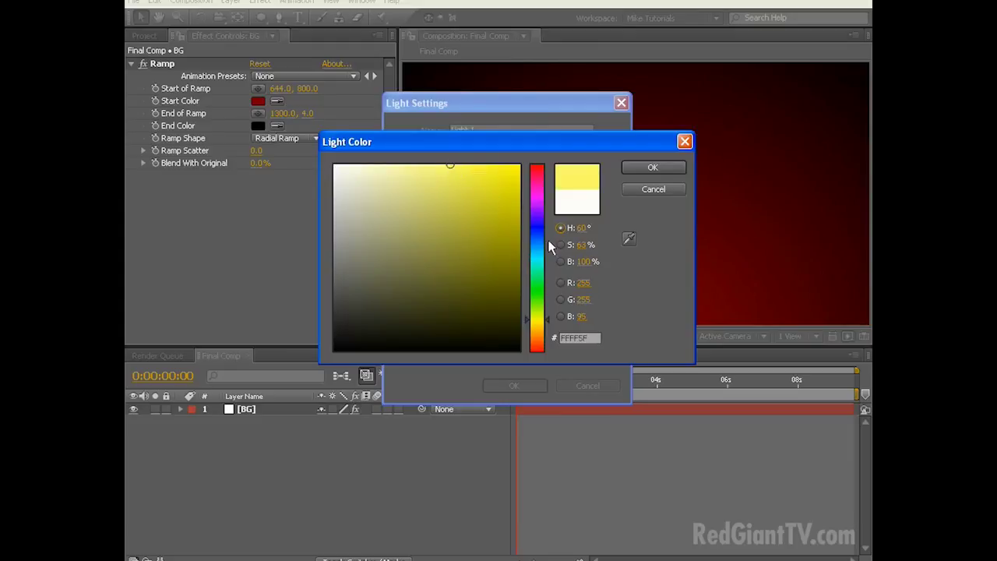
pyautogui.click(583, 282)
pyautogui.write('240')
pyautogui.press('Tab')
pyautogui.press('Tab')
pyautogui.write('200')
pyautogui.press('Return')
pyautogui.click(511, 385)
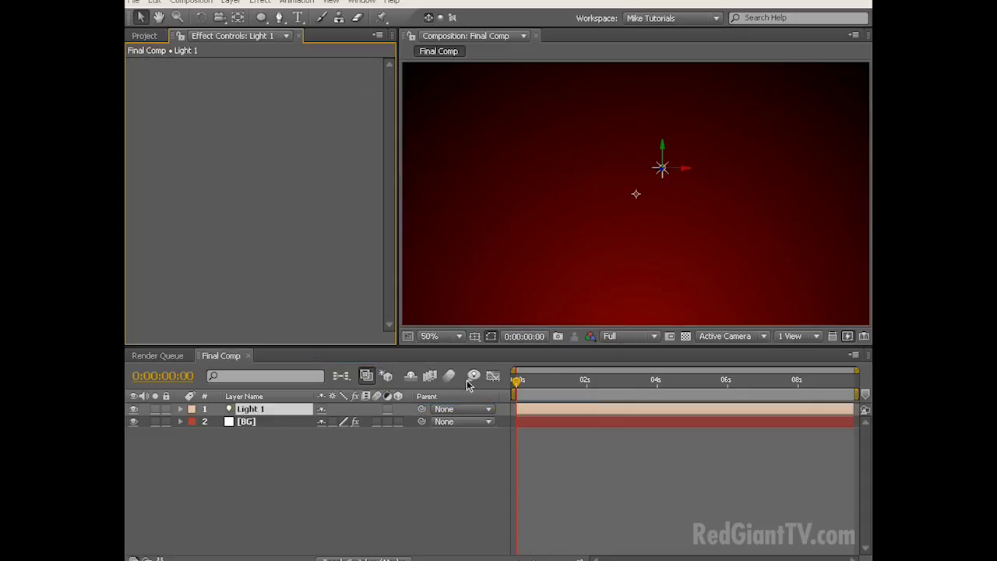
# Set the light's X position to 485 and its Y position to 308
pyautogui.press('p')
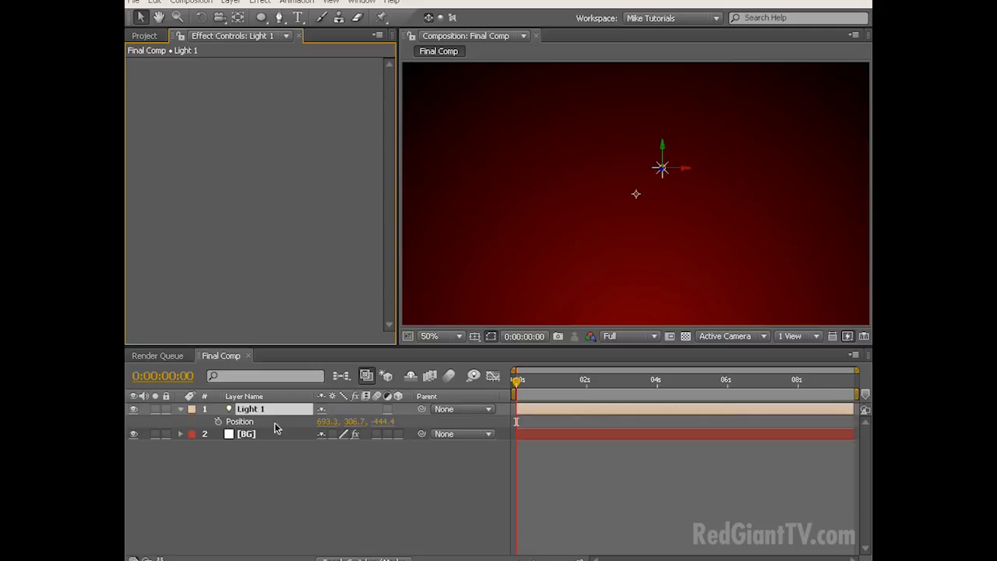
pyautogui.click(326, 423)
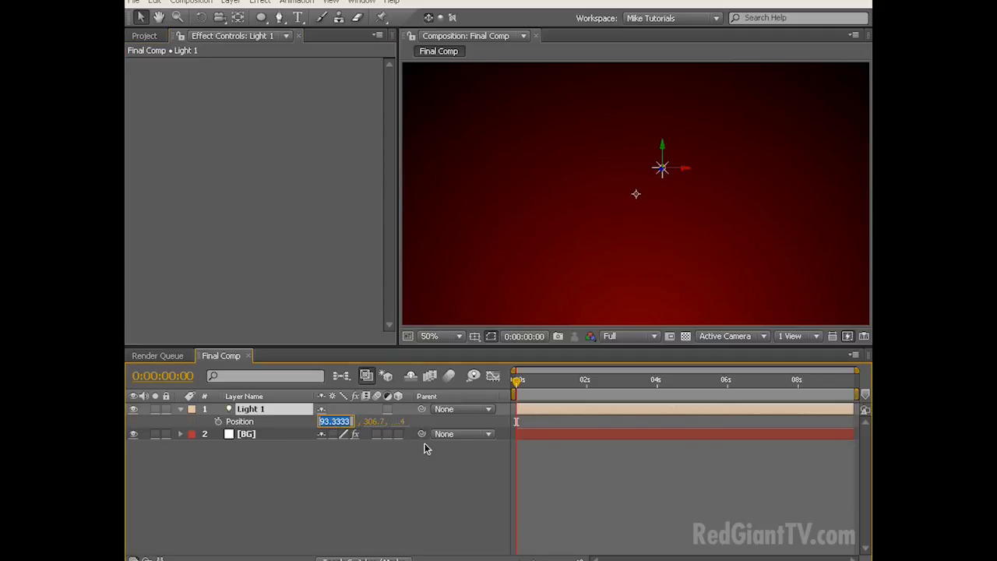
pyautogui.write('485')
pyautogui.press('Tab')
pyautogui.write('3')
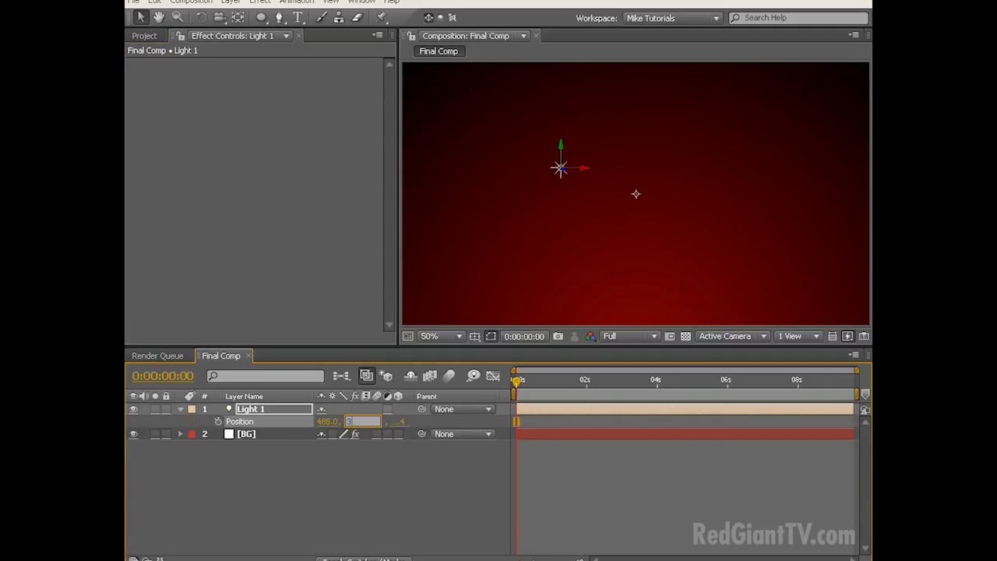
pyautogui.write('08')
pyautogui.press('Tab')
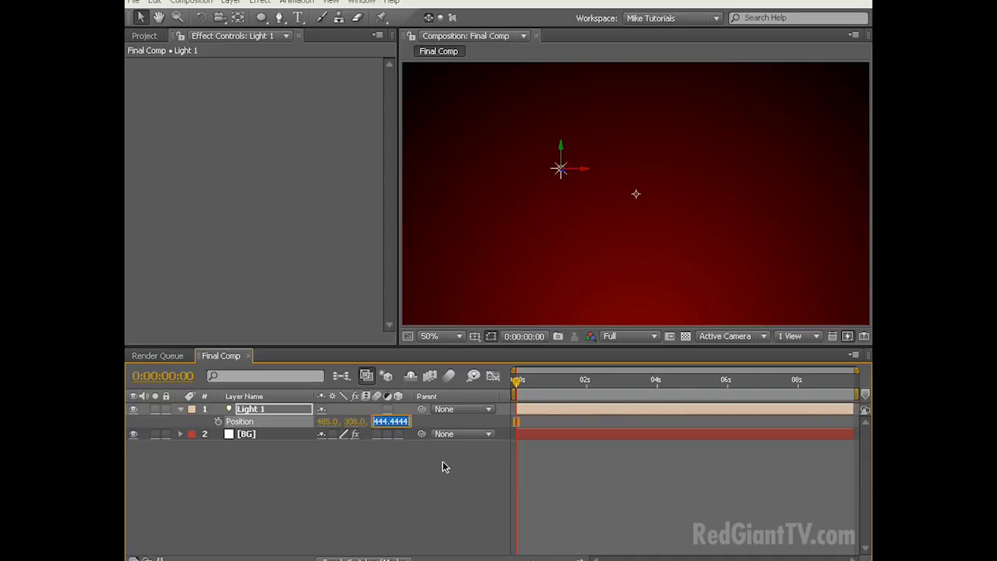
pyautogui.click(441, 468)
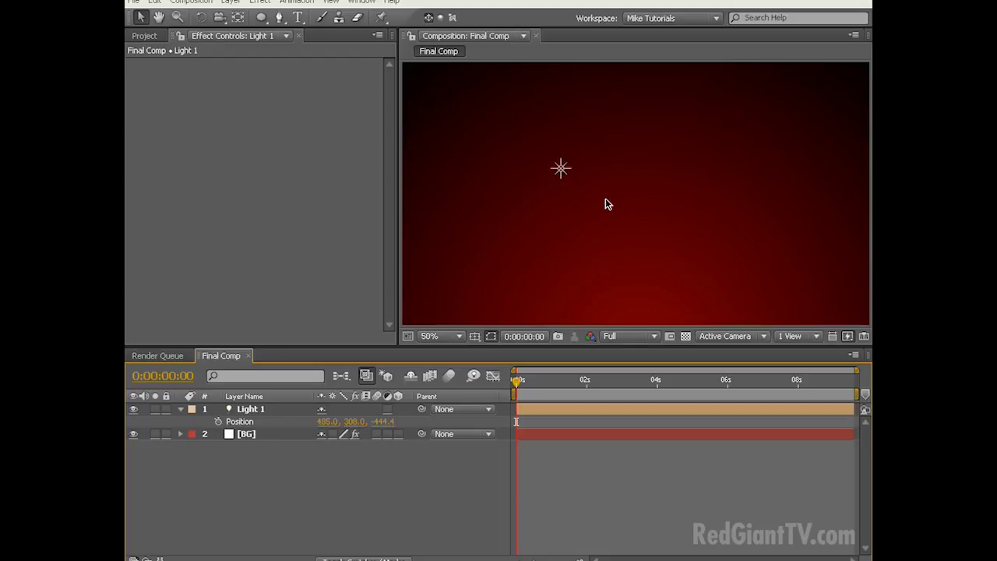
pyautogui.click(297, 253)
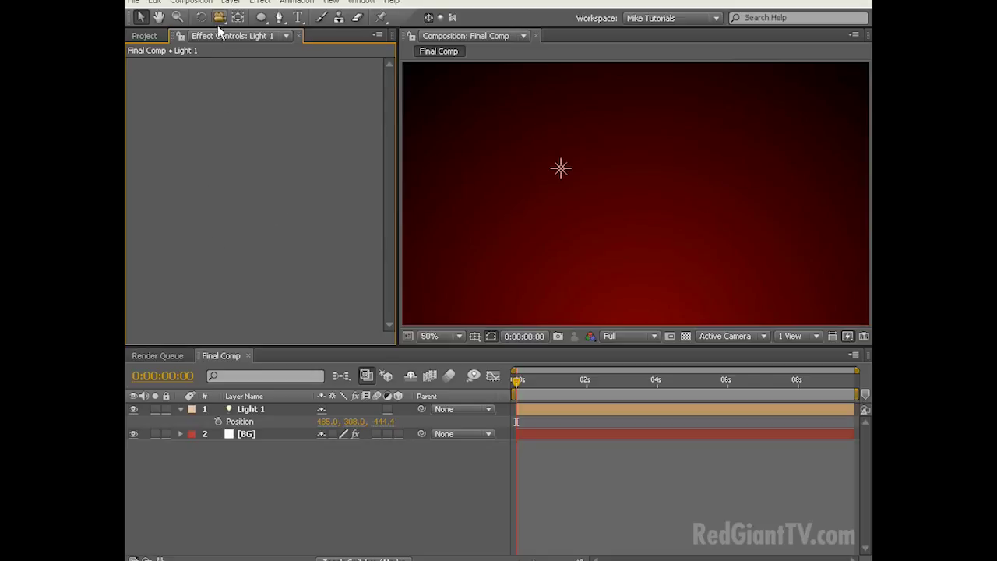
# Create a new composition named Tree Skirt, 1000 px wide and 300 px high
pyautogui.click(195, 3)
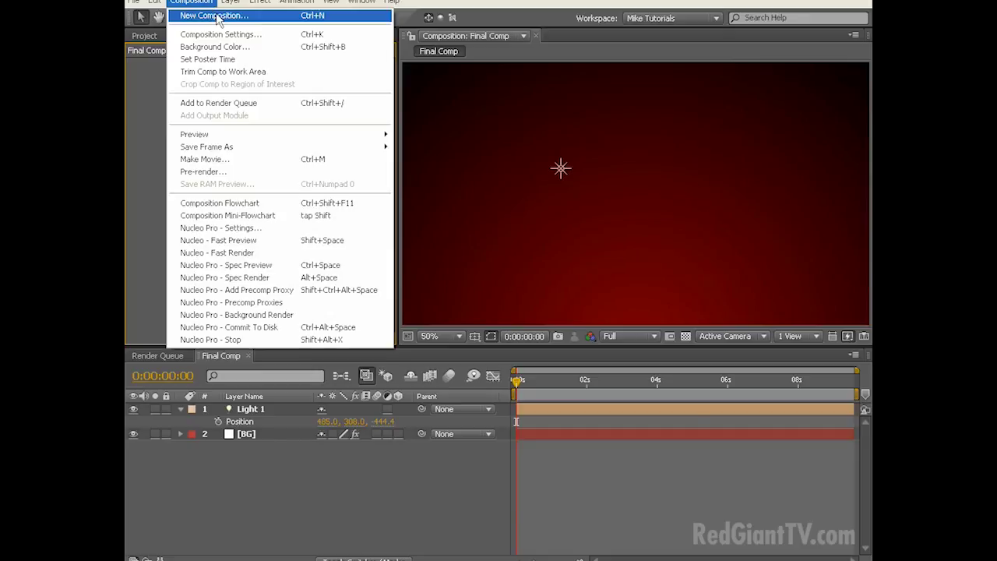
pyautogui.click(218, 14)
pyautogui.write('T')
pyautogui.click(422, 185)
pyautogui.write('1000')
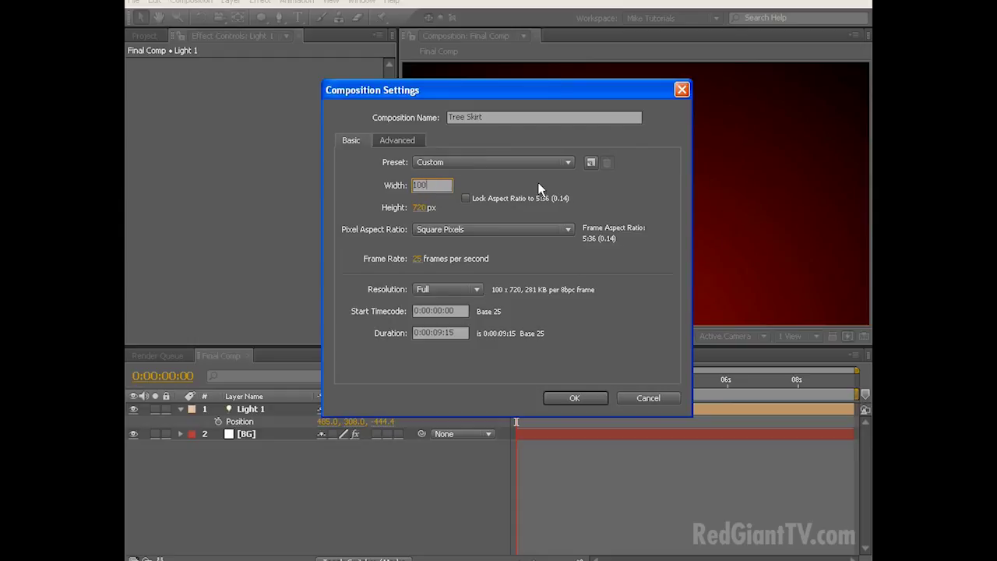
pyautogui.press('Tab')
pyautogui.write('300')
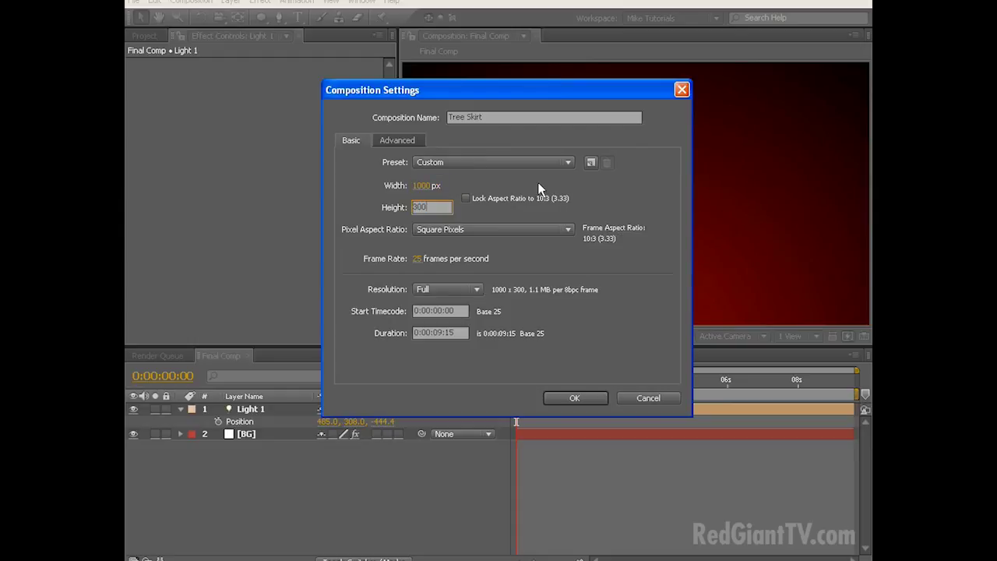
pyautogui.click(569, 398)
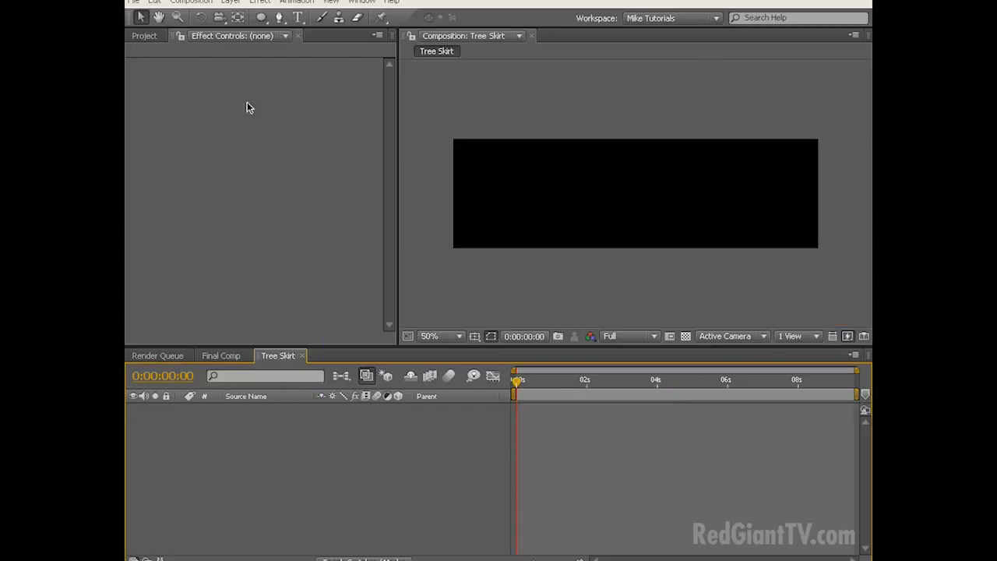
# Create a comp-sized dark red solid named skirt in the Tree Skirt composition
pyautogui.click(230, 2)
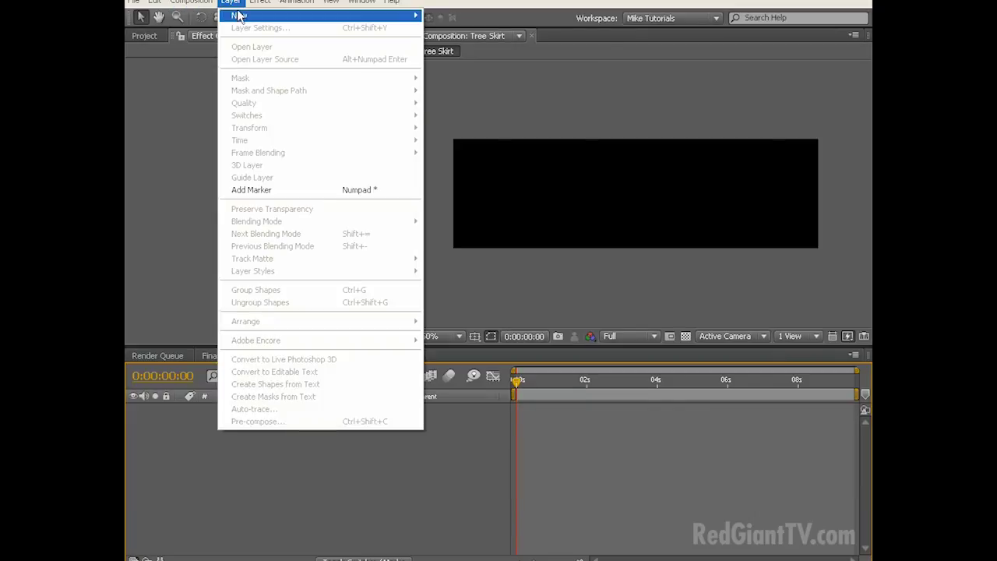
pyautogui.moveTo(238, 16)
pyautogui.click(448, 28)
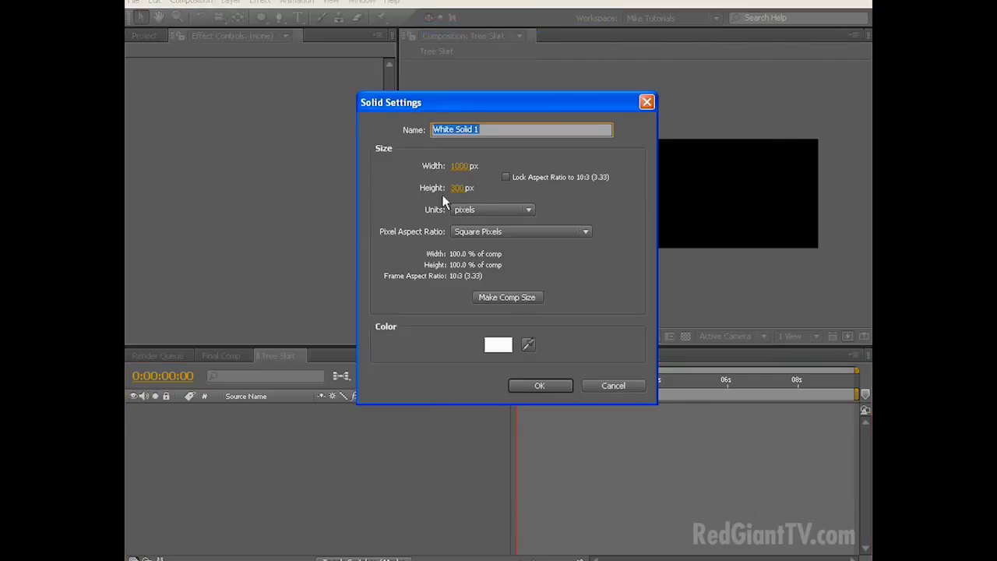
pyautogui.click(499, 341)
pyautogui.click(521, 261)
pyautogui.moveTo(526, 261); pyautogui.dragTo(528, 262)
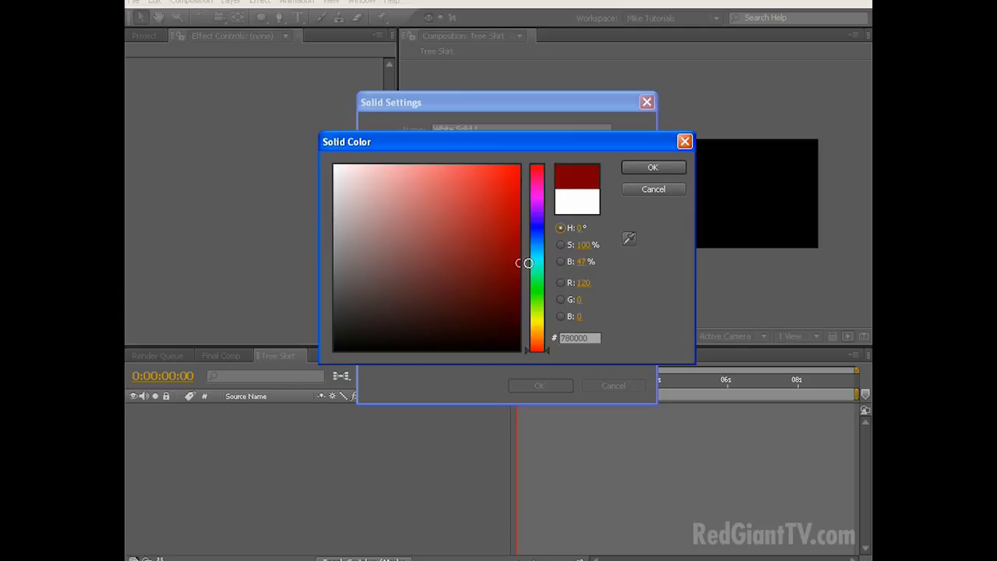
pyautogui.click(653, 168)
pyautogui.moveTo(502, 130); pyautogui.dragTo(398, 121)
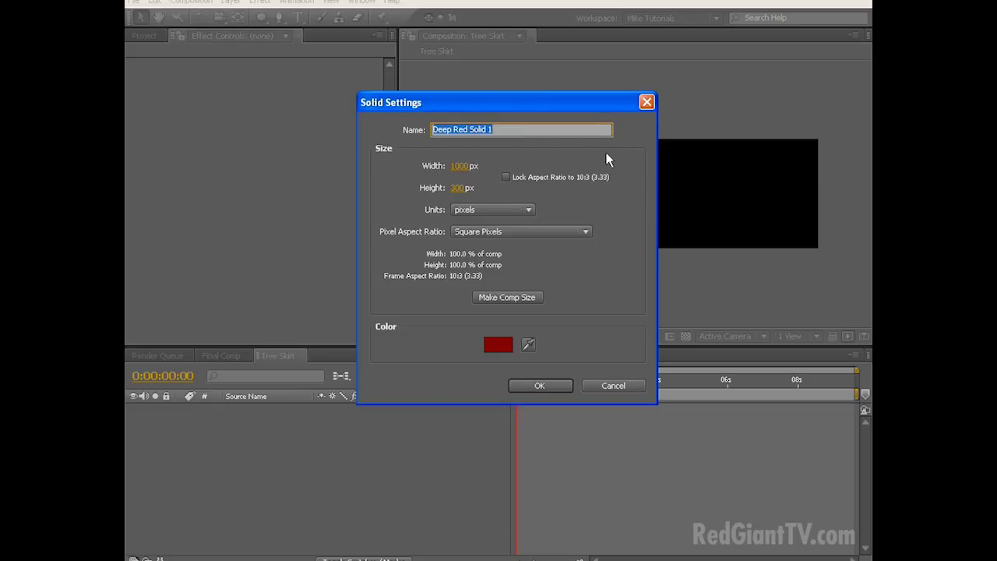
pyautogui.write('skirt')
pyautogui.click(532, 383)
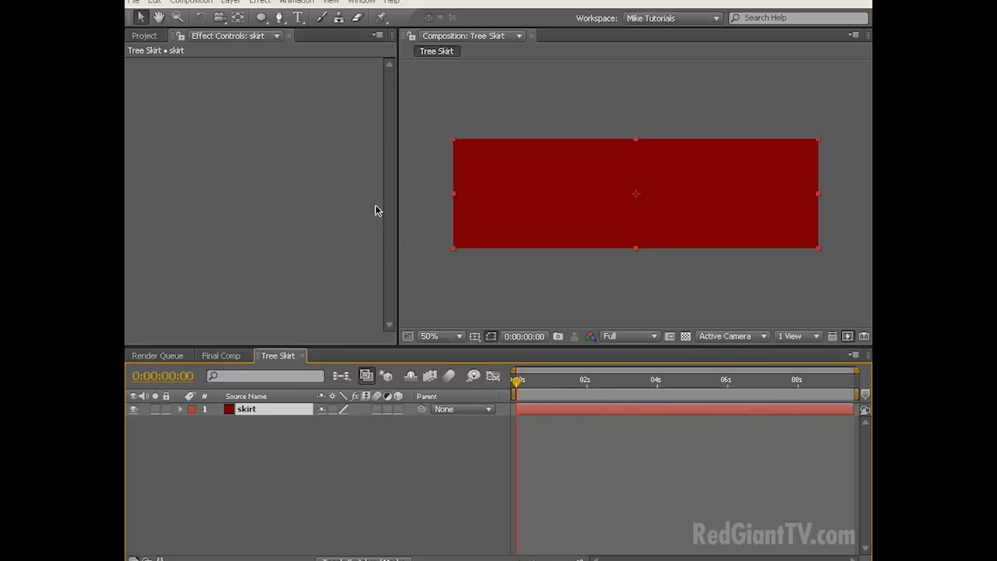
# Apply a Grid effect to the skirt solid and set its blending mode to Multiply
pyautogui.click(260, 3)
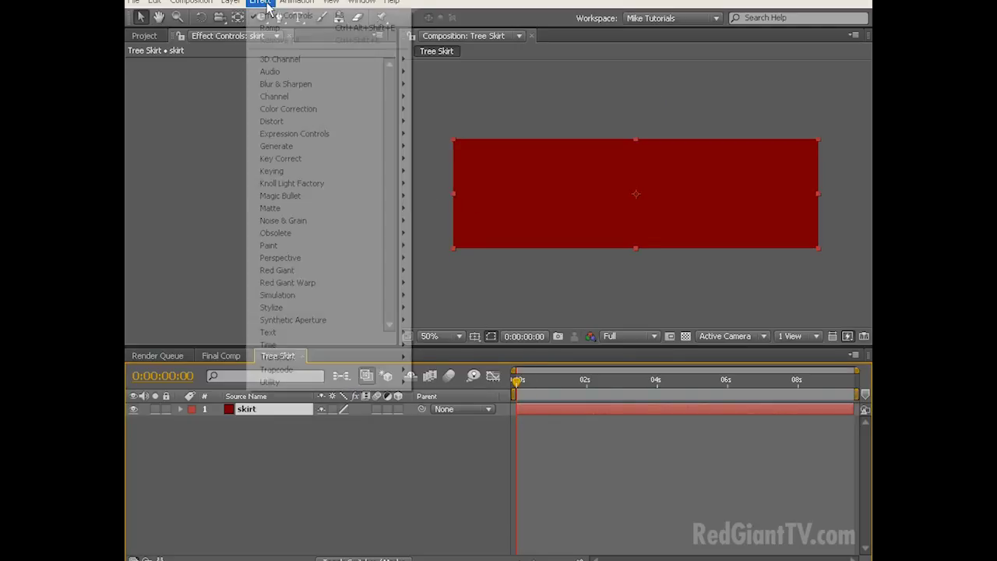
pyautogui.moveTo(312, 147)
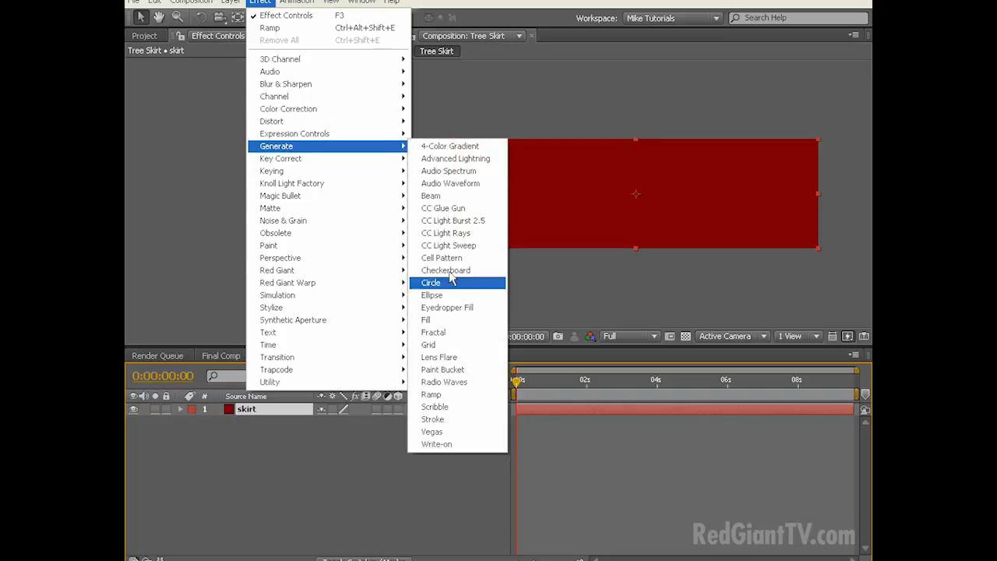
pyautogui.click(452, 346)
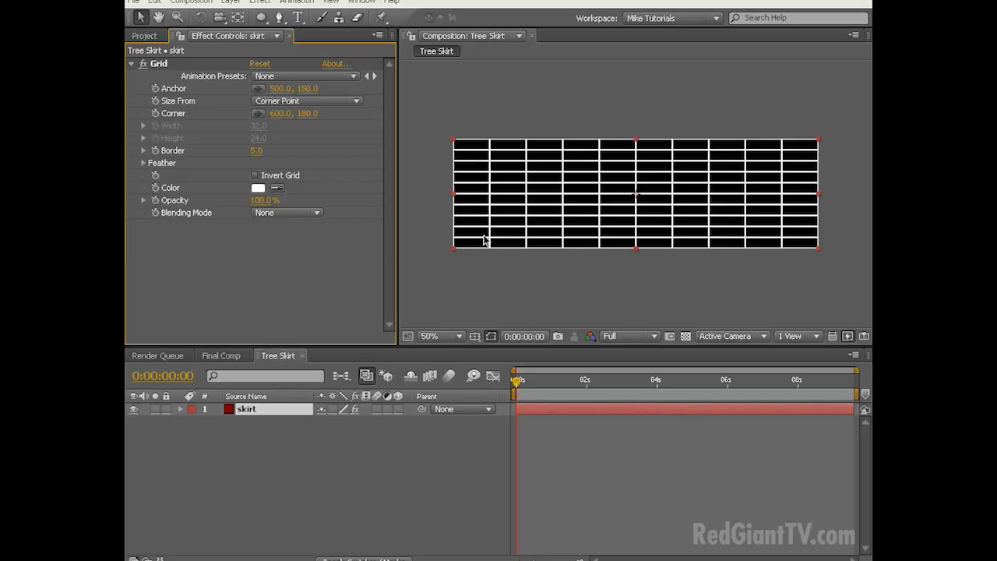
pyautogui.click(278, 215)
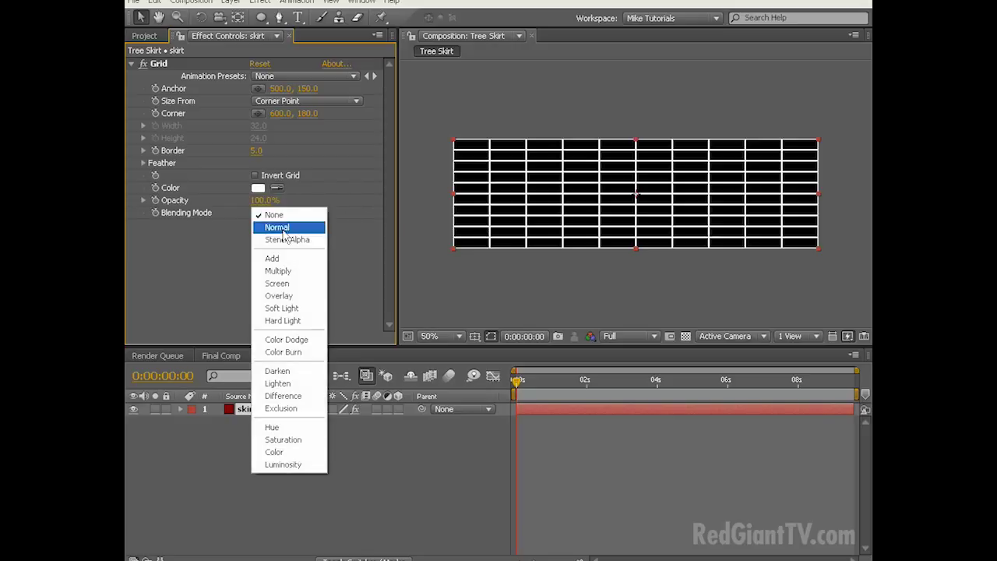
pyautogui.click(288, 273)
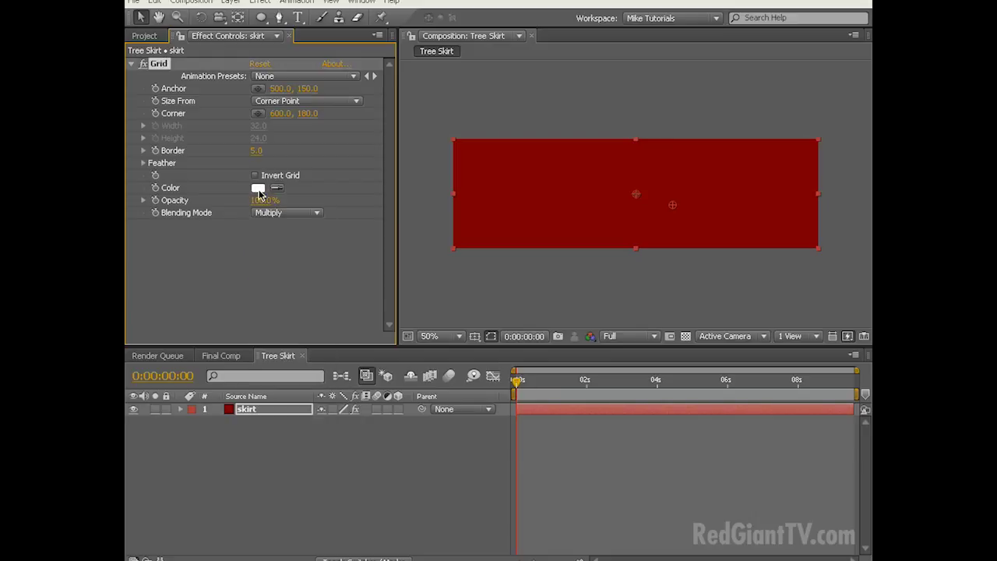
# Change the grid color to dark red and set the grid border to 72
pyautogui.click(259, 192)
pyautogui.moveTo(503, 256); pyautogui.dragTo(519, 263)
pyautogui.click(647, 168)
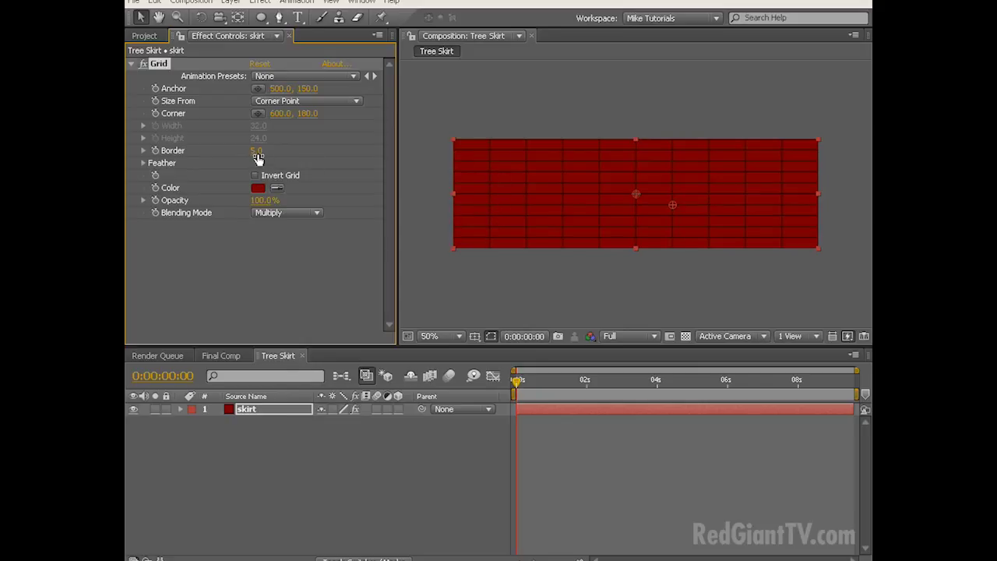
pyautogui.moveTo(256, 151); pyautogui.dragTo(297, 151)
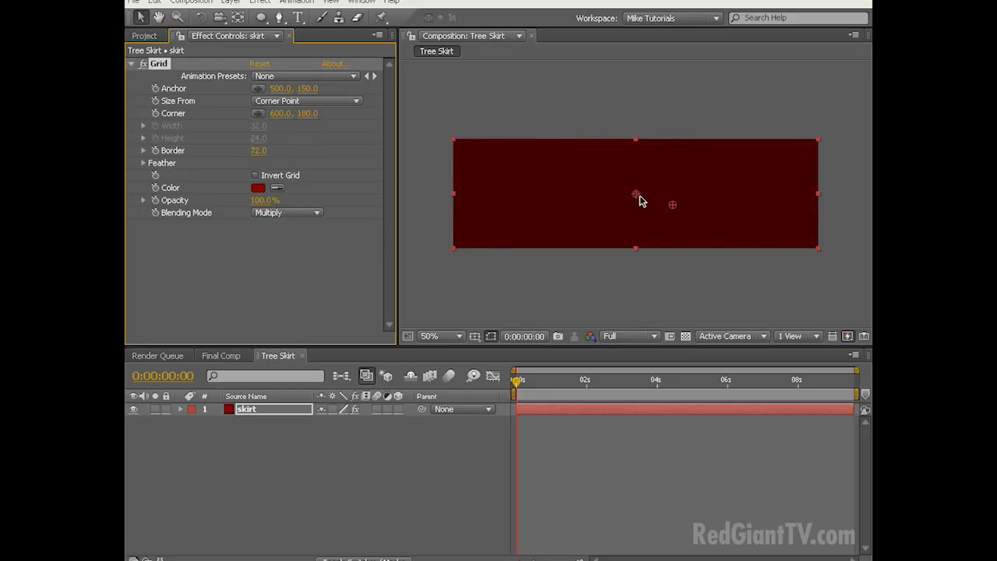
# Roughly reposition the grid's corner to about 642, 326 and its anchor to about 496, -26, leaving only vertical stripes across the skirt
pyautogui.moveTo(675, 211); pyautogui.dragTo(750, 405)
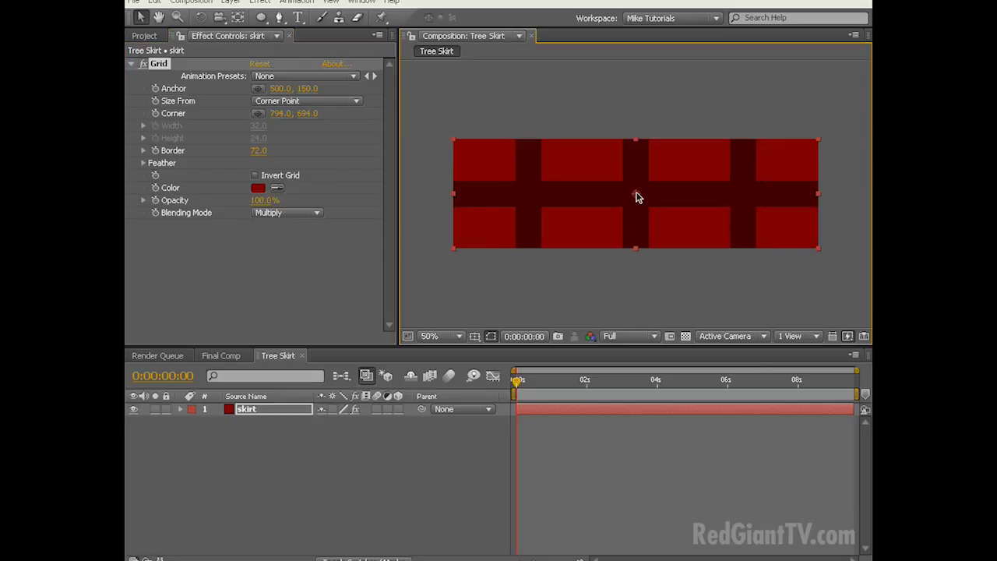
pyautogui.scroll(-1, 636, 197)
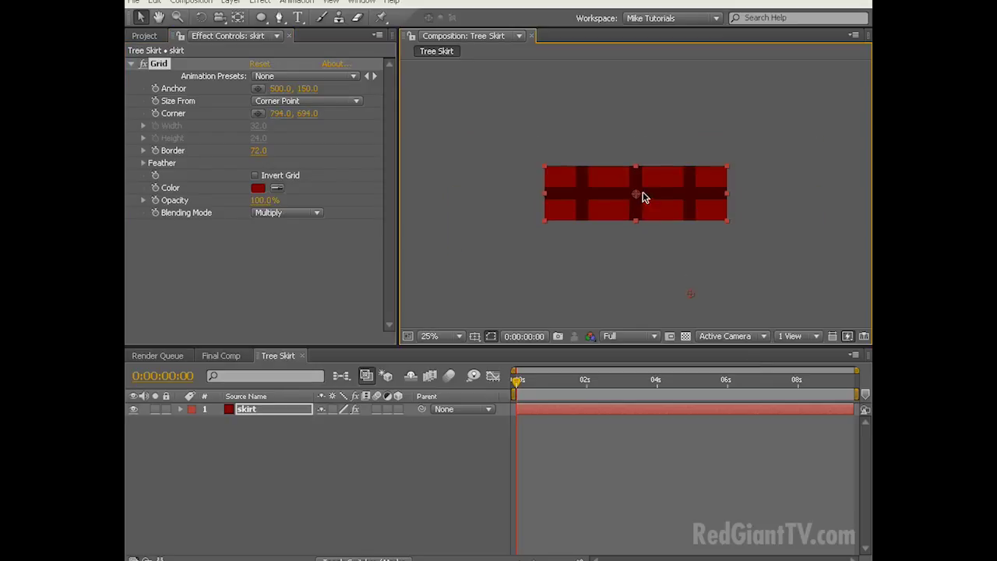
pyautogui.moveTo(636, 197); pyautogui.dragTo(637, 166)
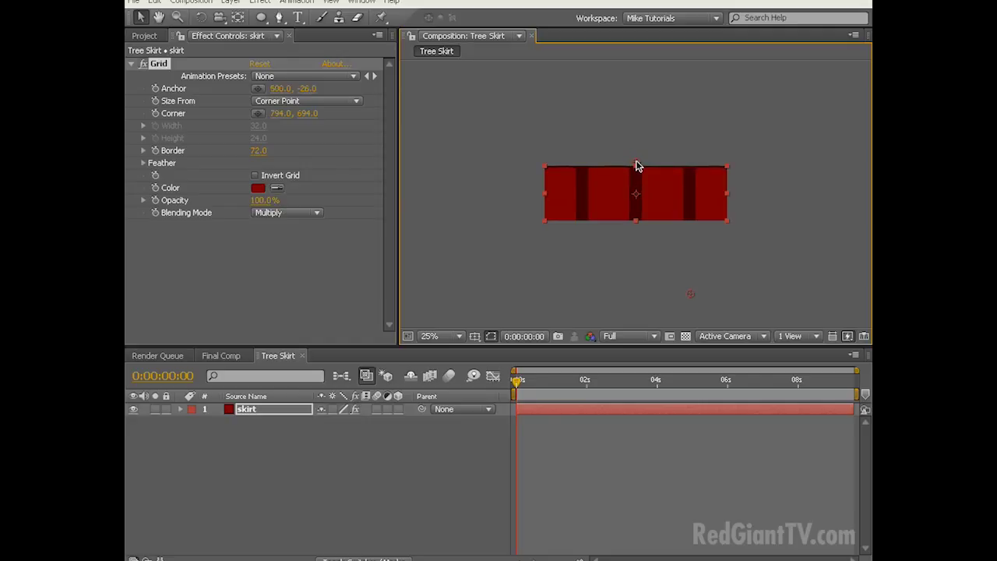
pyautogui.moveTo(691, 292); pyautogui.dragTo(674, 224)
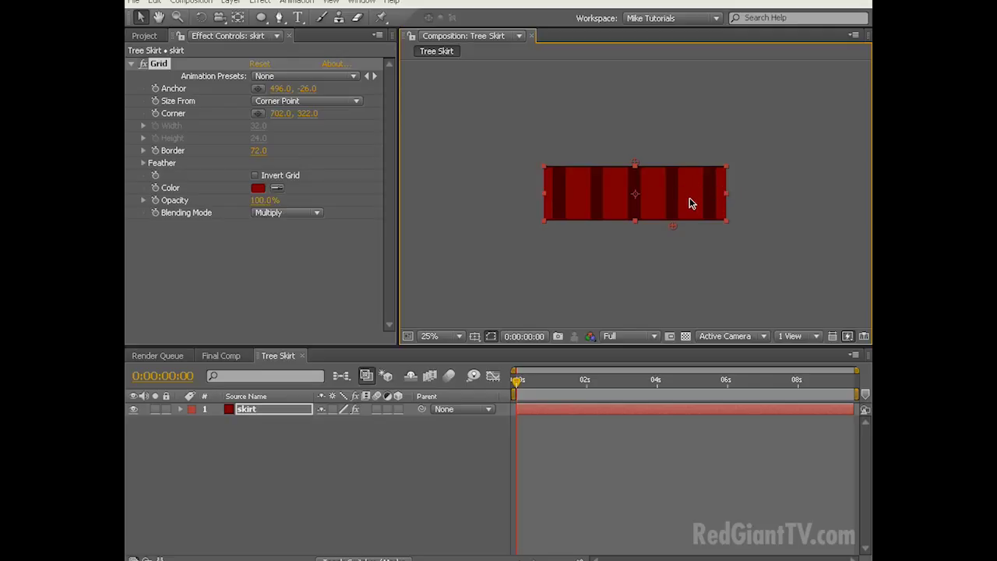
pyautogui.moveTo(671, 224); pyautogui.dragTo(662, 224)
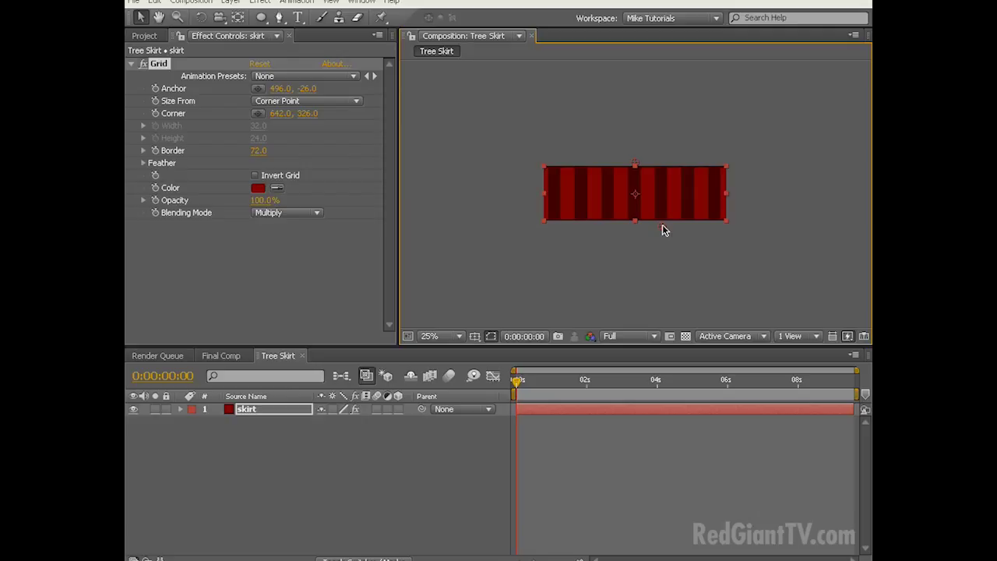
# Set the grid's corner to 643, 332 and its anchor to 498, -33
pyautogui.click(279, 114)
pyautogui.write('643')
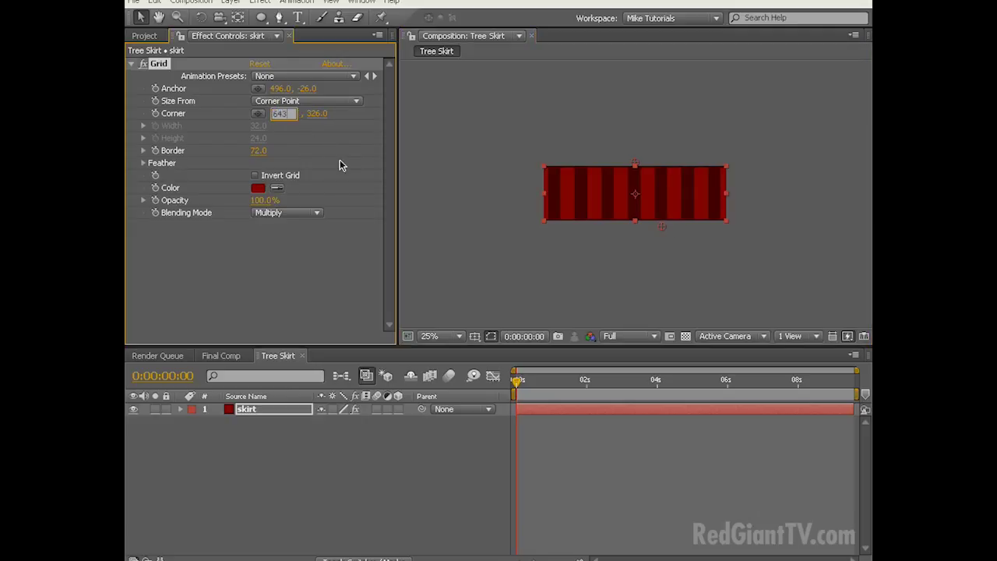
pyautogui.press('Tab')
pyautogui.write('332')
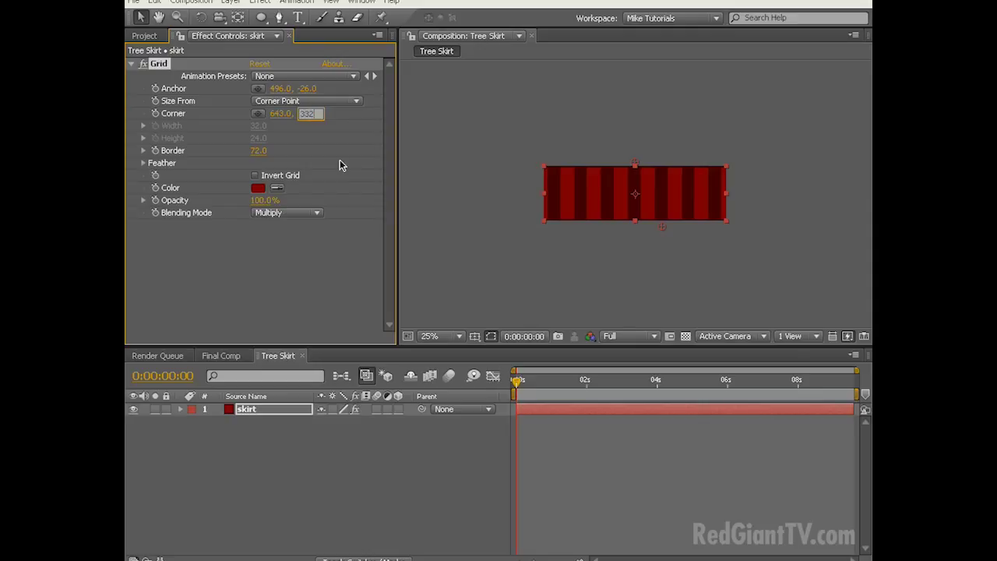
pyautogui.press('Tab')
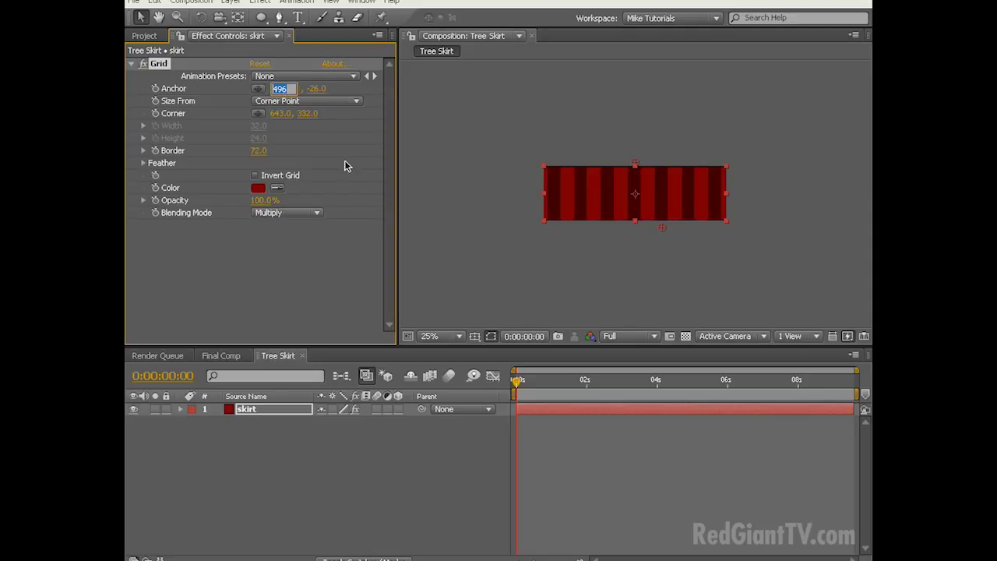
pyautogui.write('498')
pyautogui.press('Tab')
pyautogui.write('-33')
pyautogui.press('Return')
pyautogui.press('.')
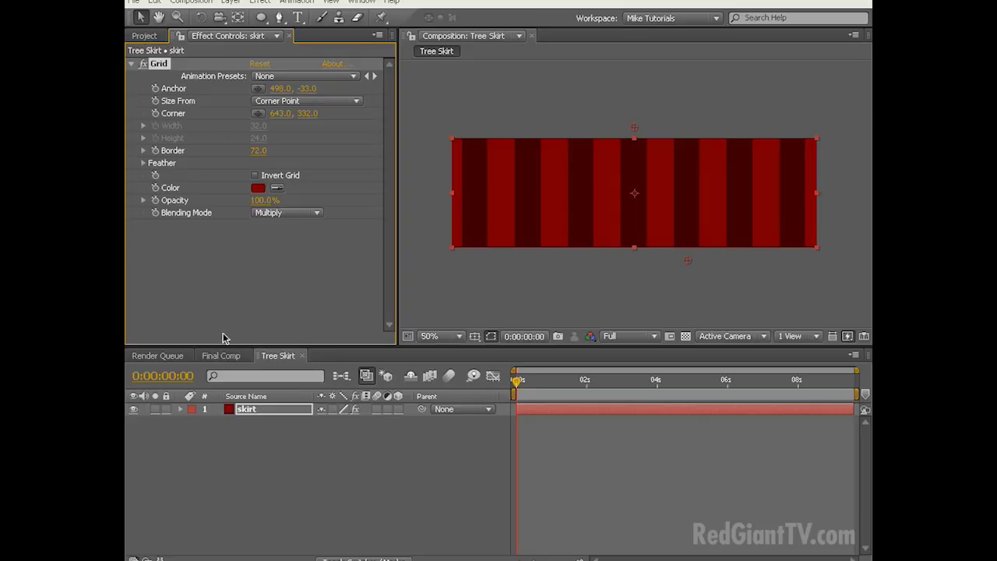
# Place the Tree Skirt composition in Final Comp as a layer between Light 1 and BG
pyautogui.click(233, 356)
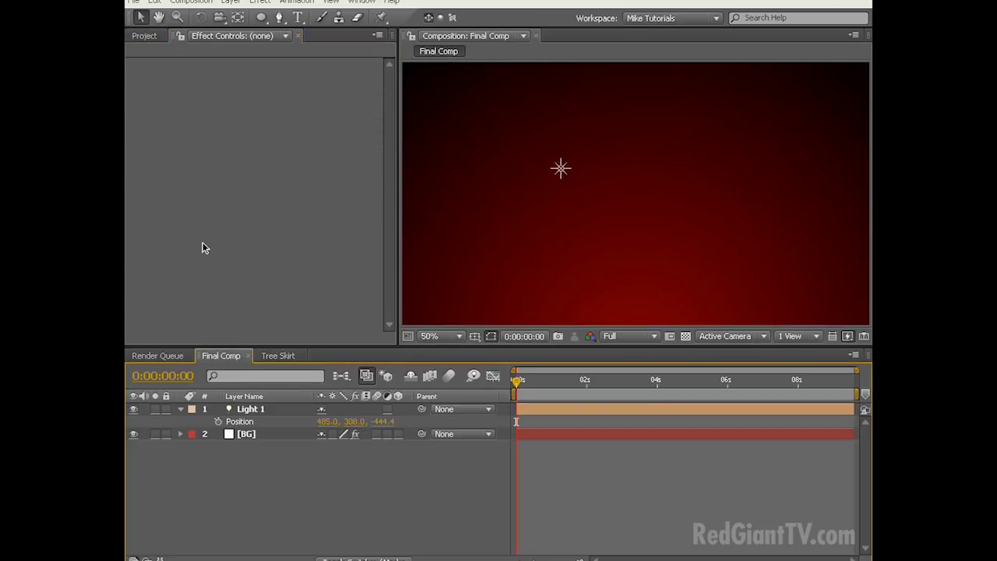
pyautogui.click(145, 36)
pyautogui.moveTo(163, 194); pyautogui.dragTo(181, 420)
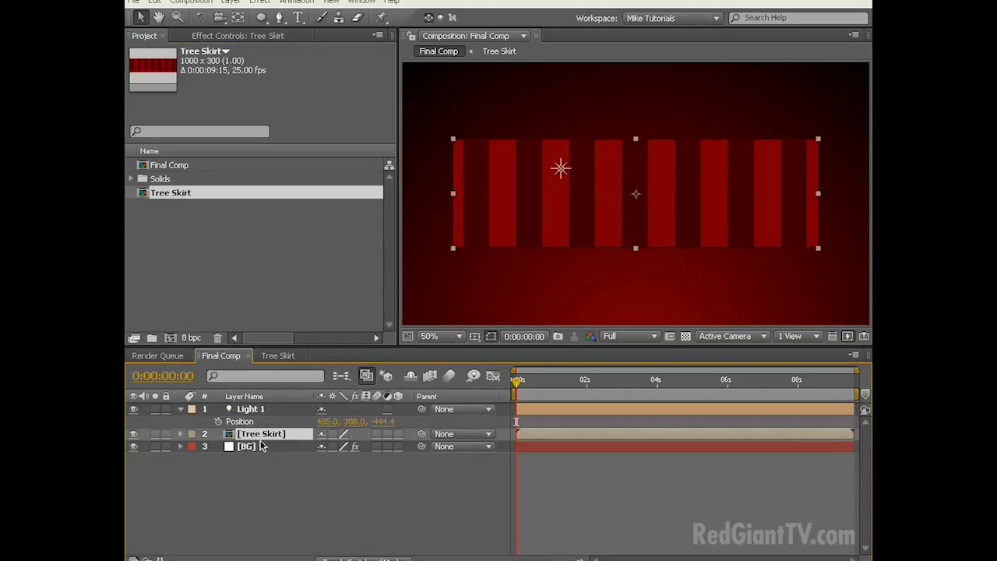
# Apply Polar Coordinates to the Tree Skirt layer, using Rect to Polar conversion and 100% interpolation
pyautogui.click(260, 2)
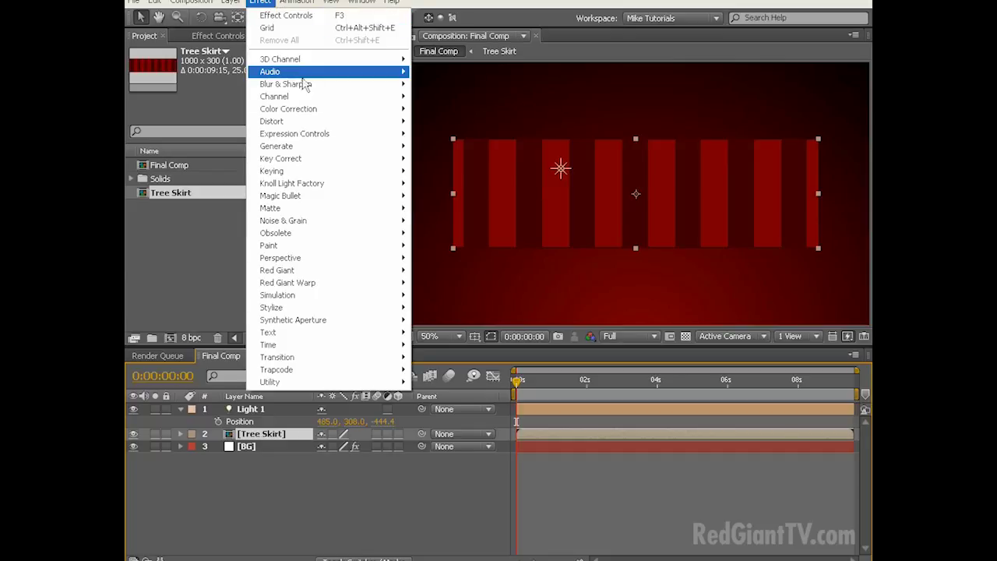
pyautogui.moveTo(314, 122)
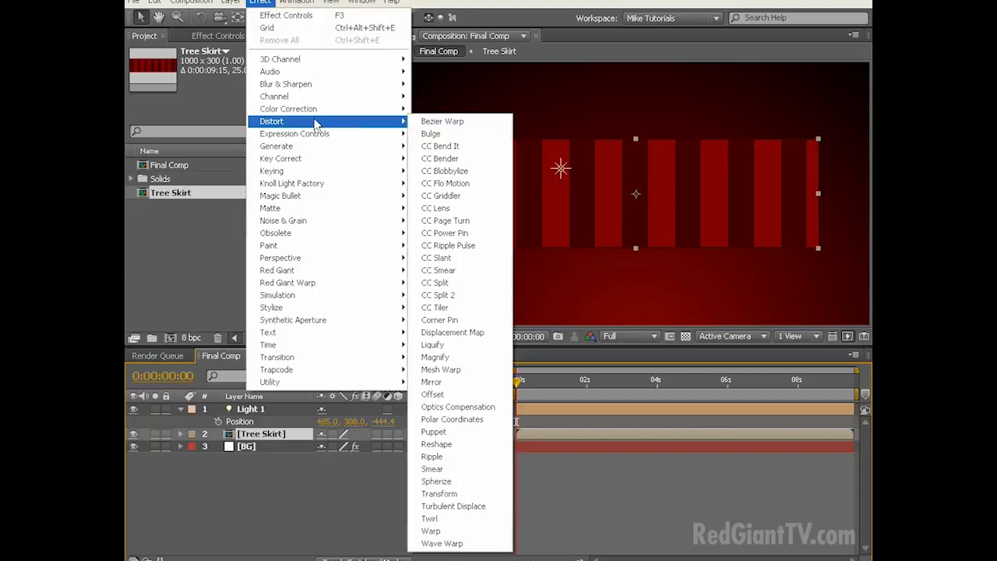
pyautogui.click(455, 420)
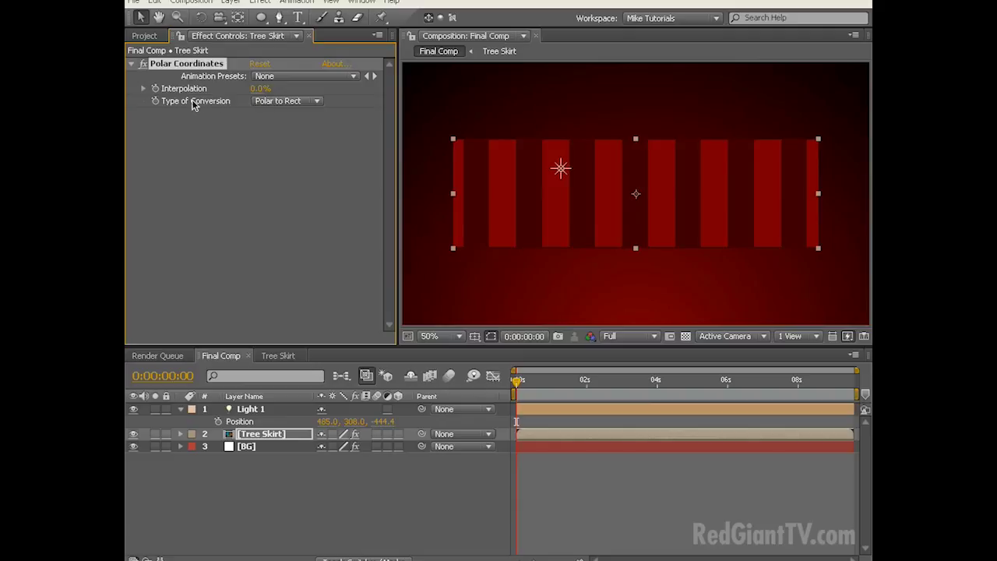
pyautogui.click(286, 101)
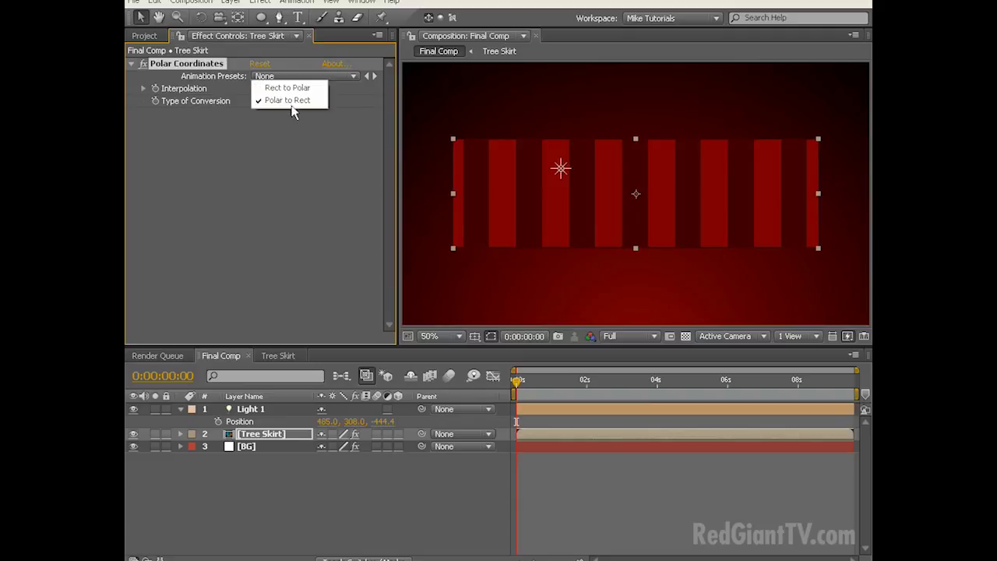
pyautogui.click(287, 85)
pyautogui.moveTo(256, 91); pyautogui.dragTo(340, 88)
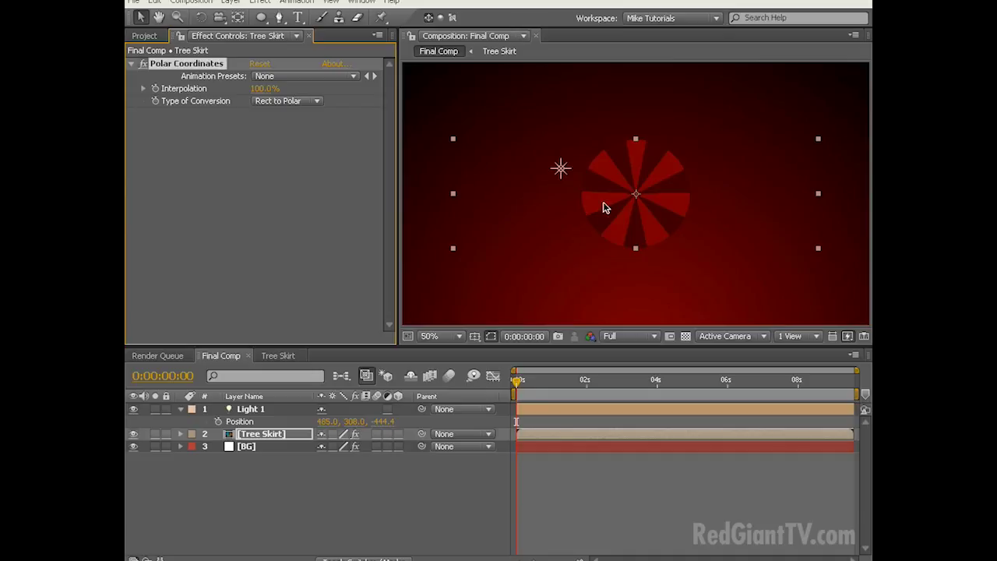
# Add a camera with the 35mm preset to Final Comp
pyautogui.click(243, 3)
pyautogui.moveTo(260, 17)
pyautogui.click(478, 55)
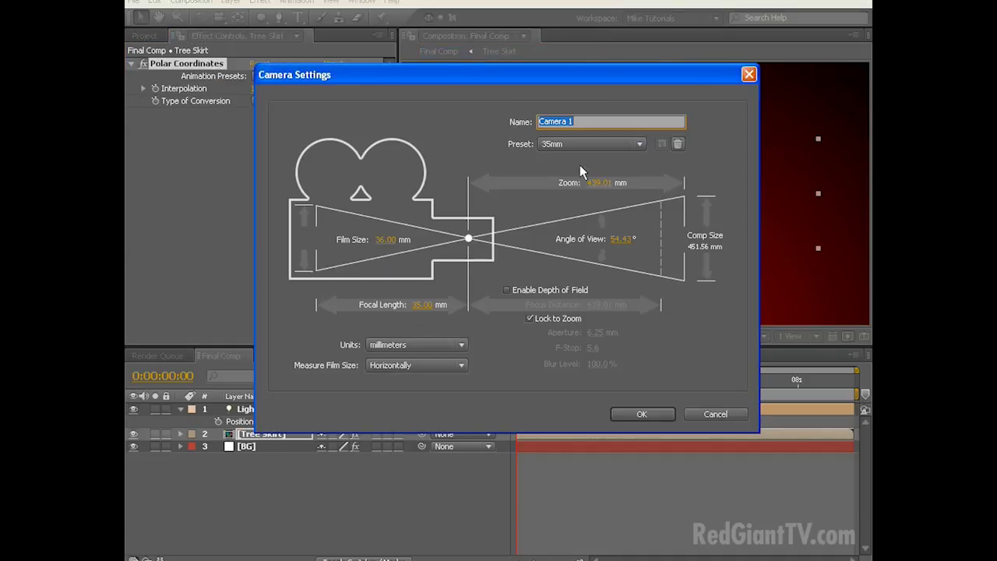
pyautogui.click(637, 412)
# Make the Tree Skirt layer 3D and rotate it about its X axis until it lies flat, edge-on to the camera
pyautogui.click(261, 450)
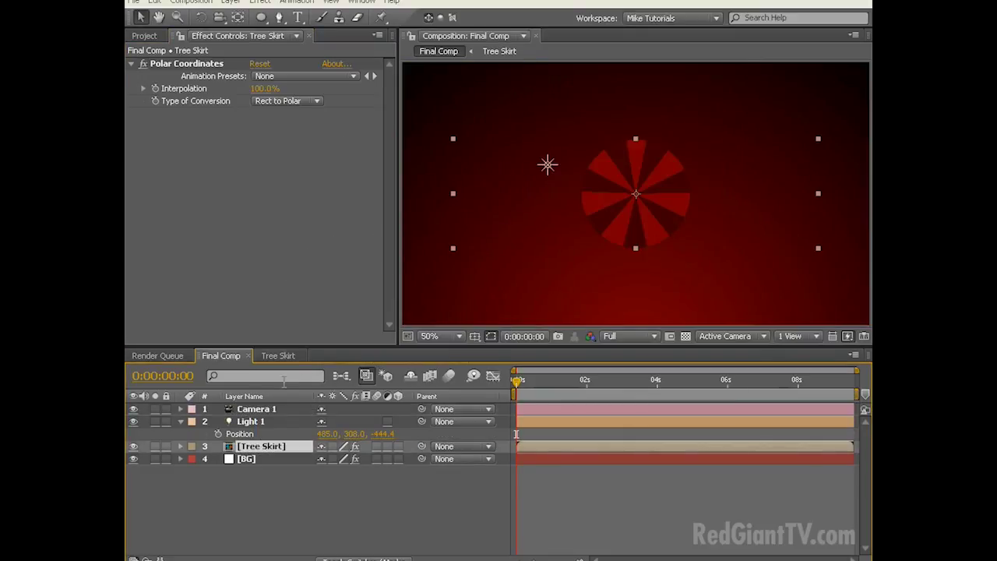
pyautogui.click(398, 447)
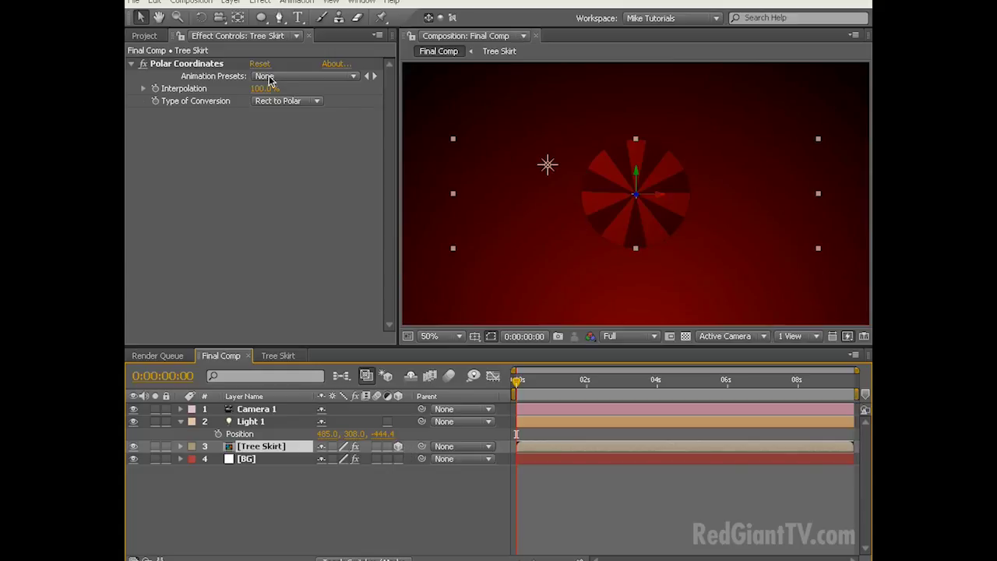
pyautogui.click(201, 17)
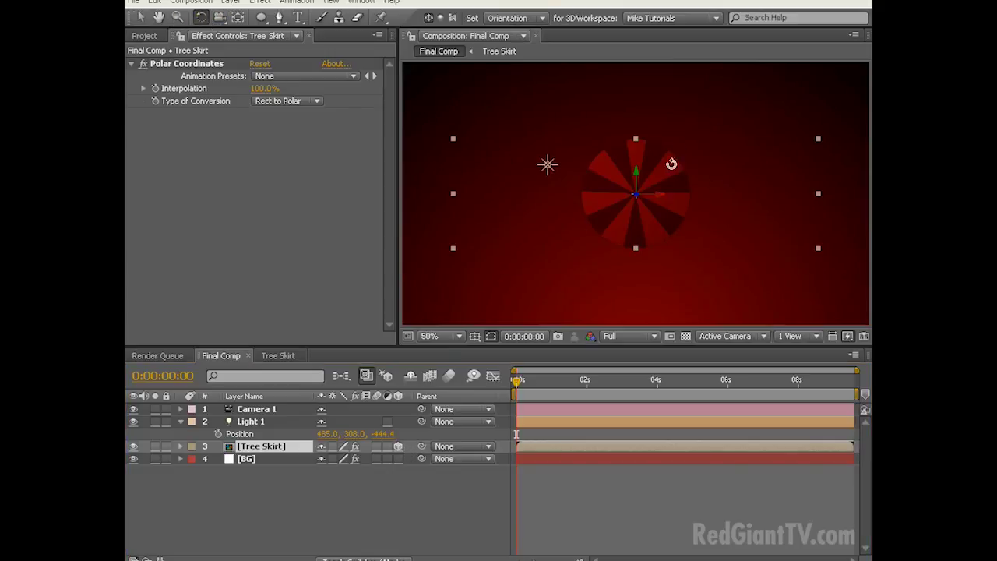
pyautogui.moveTo(652, 194); pyautogui.dragTo(656, 167)
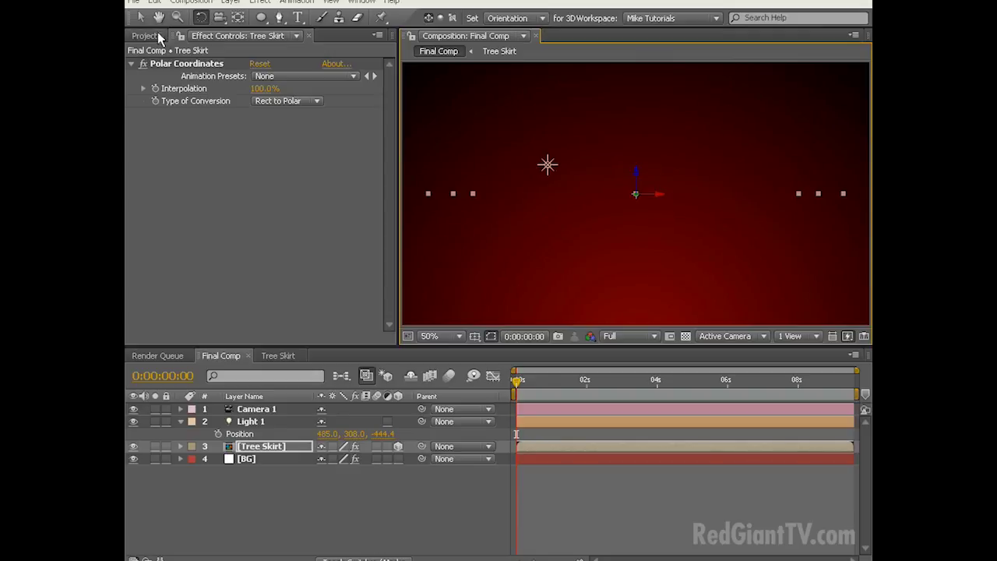
# Lower the flat Tree Skirt layer to the bottom of the frame, at a Y position of about 654
pyautogui.click(140, 18)
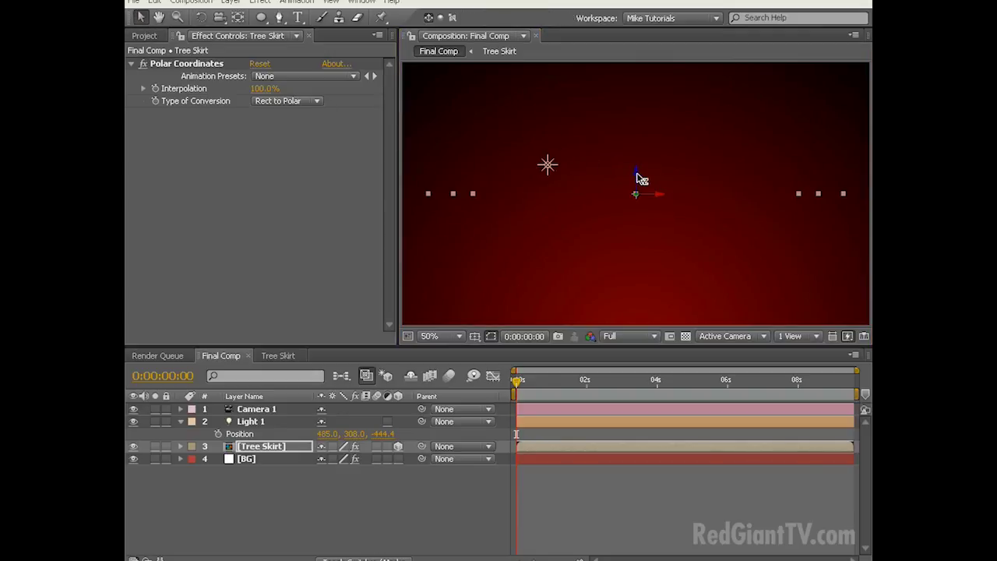
pyautogui.moveTo(640, 179); pyautogui.dragTo(638, 287)
pyautogui.press('p')
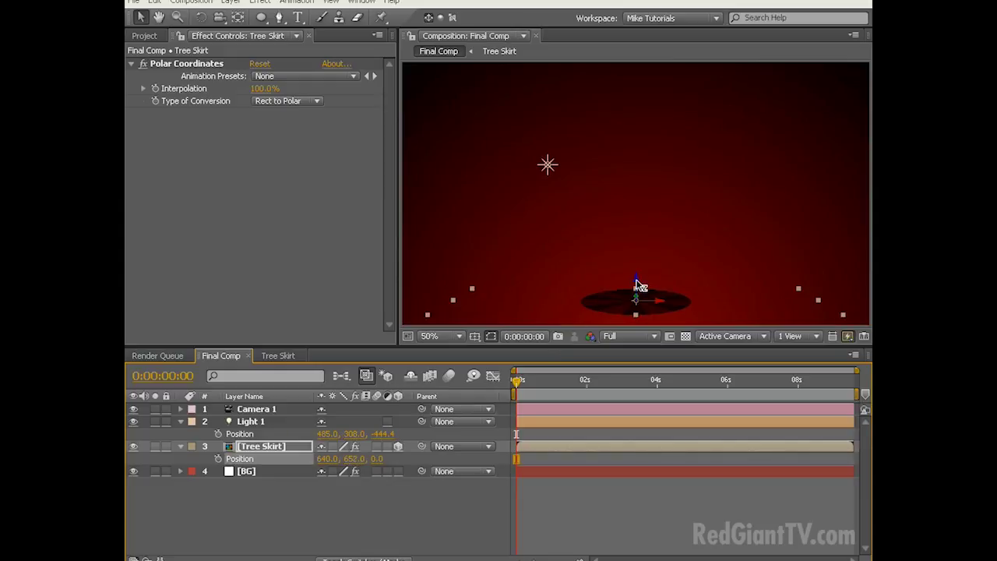
pyautogui.click(361, 491)
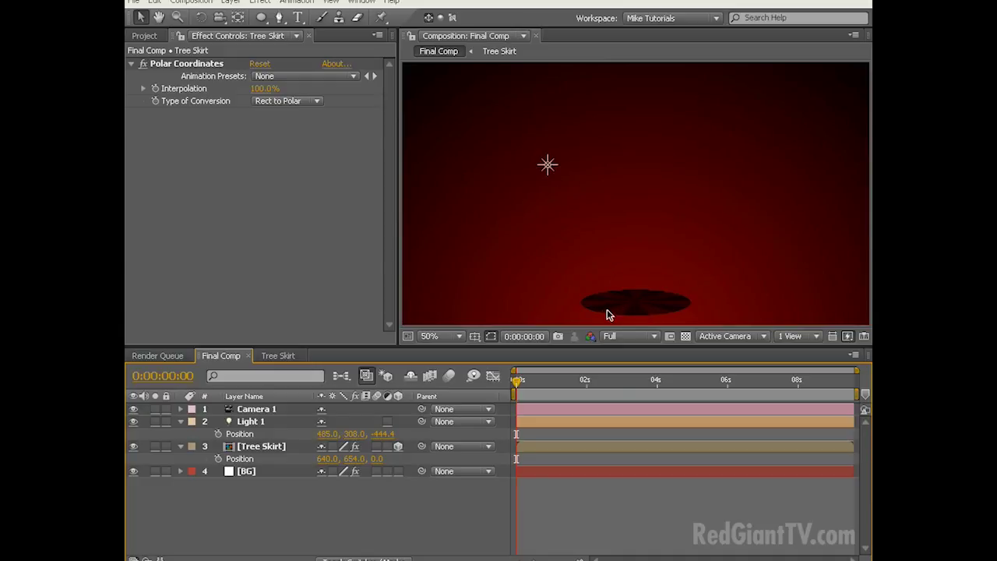
# Turn off Accepts Lights in the Tree Skirt layer's material options
pyautogui.click(253, 449)
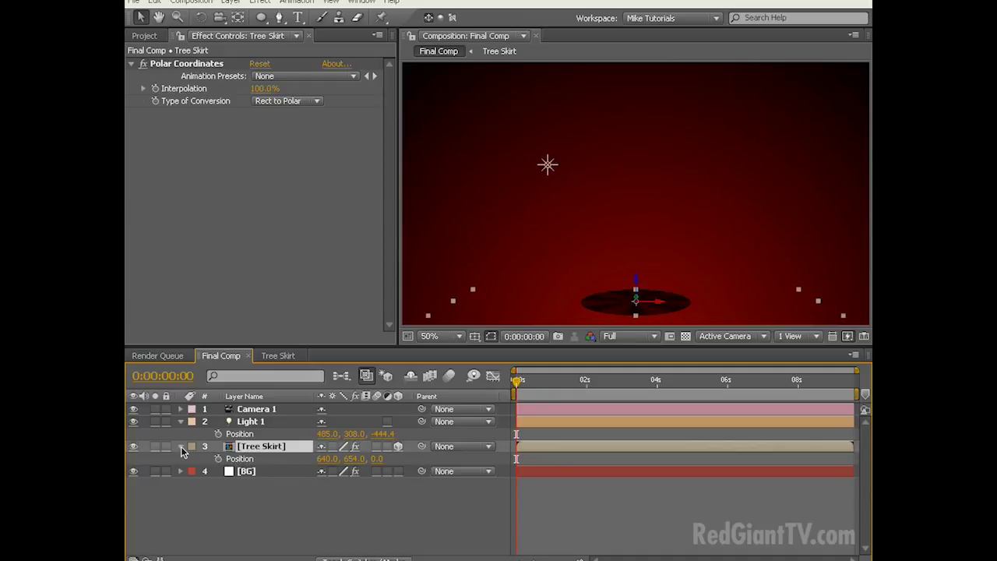
pyautogui.click(180, 446)
pyautogui.click(193, 550)
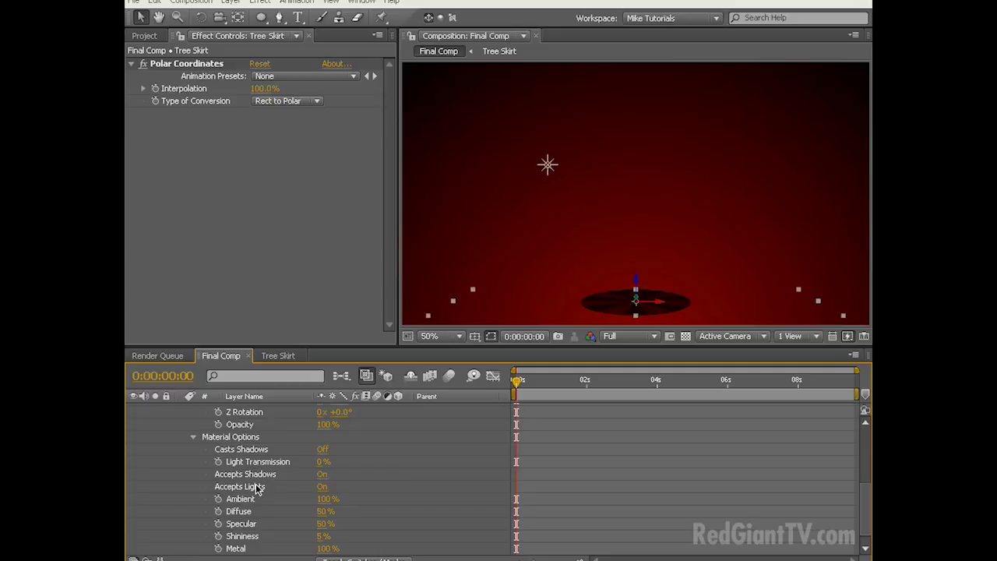
pyautogui.click(322, 487)
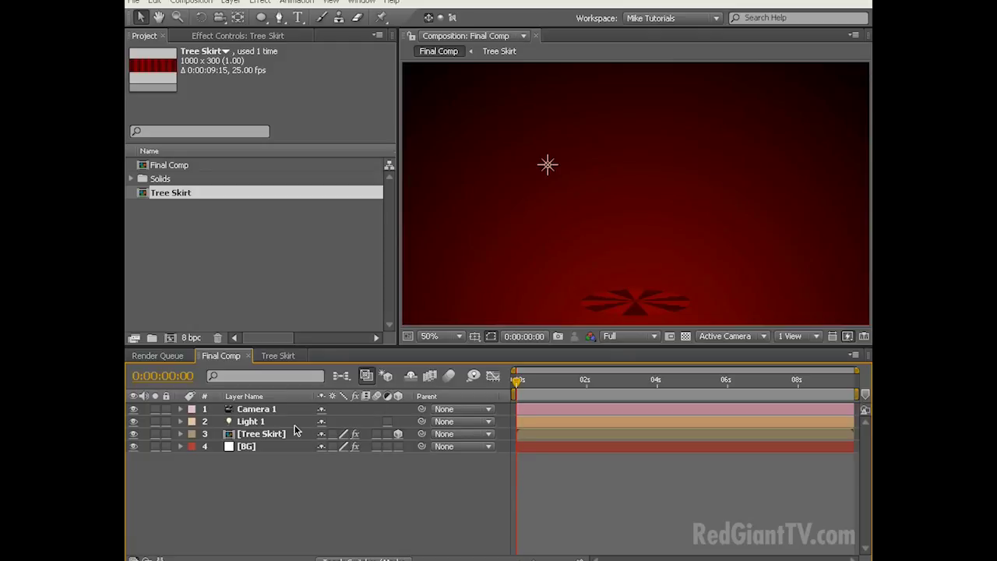
# Add an Inner Glow layer style to the Tree Skirt layer
pyautogui.click(604, 314)
pyautogui.hotkey('ctrl', 'Right')
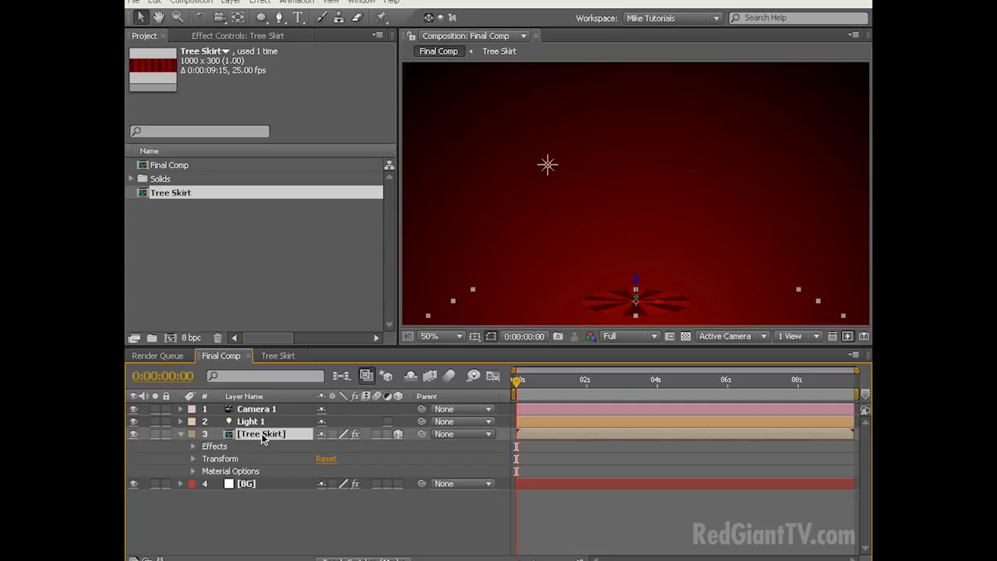
pyautogui.click(230, 2)
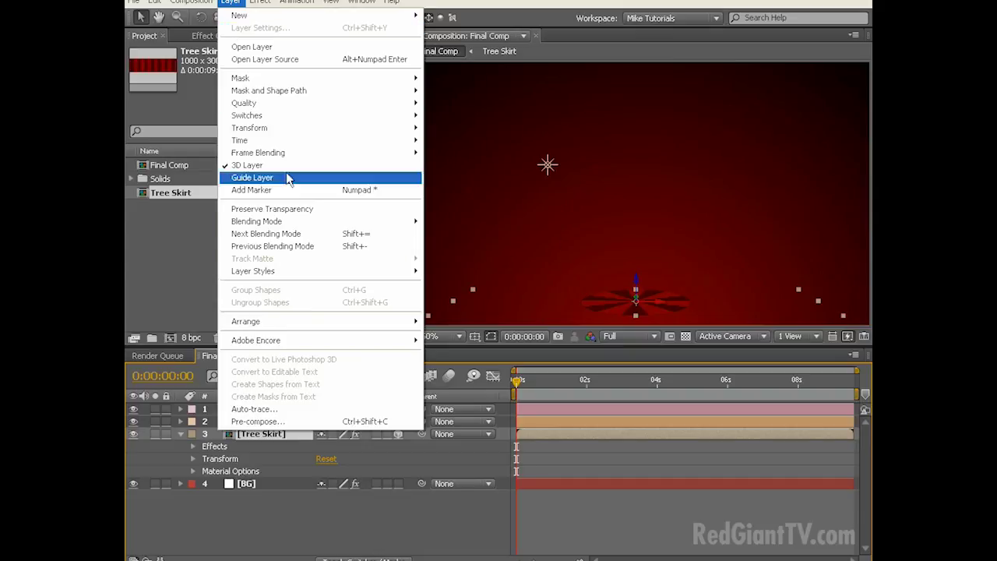
pyautogui.moveTo(306, 273)
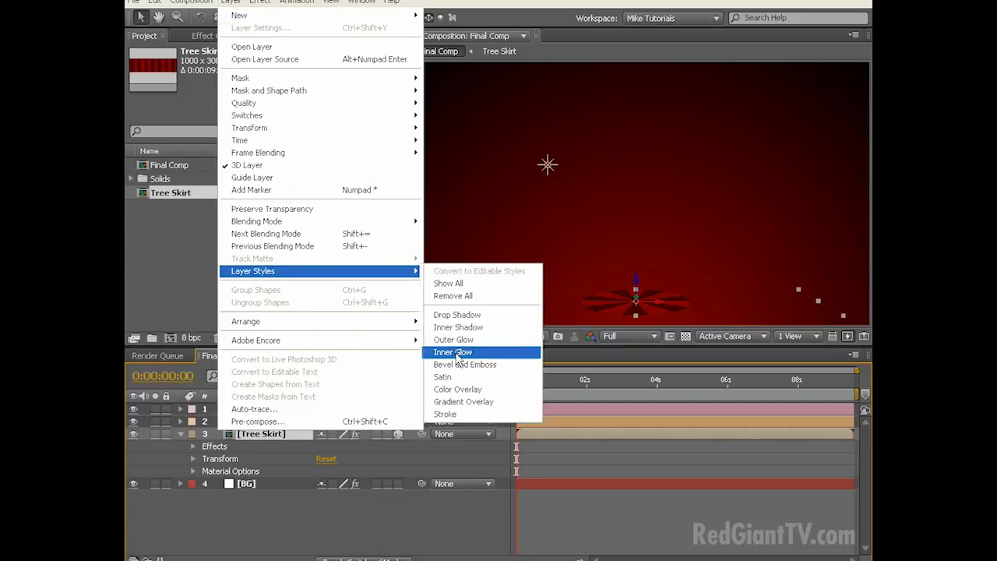
pyautogui.click(459, 355)
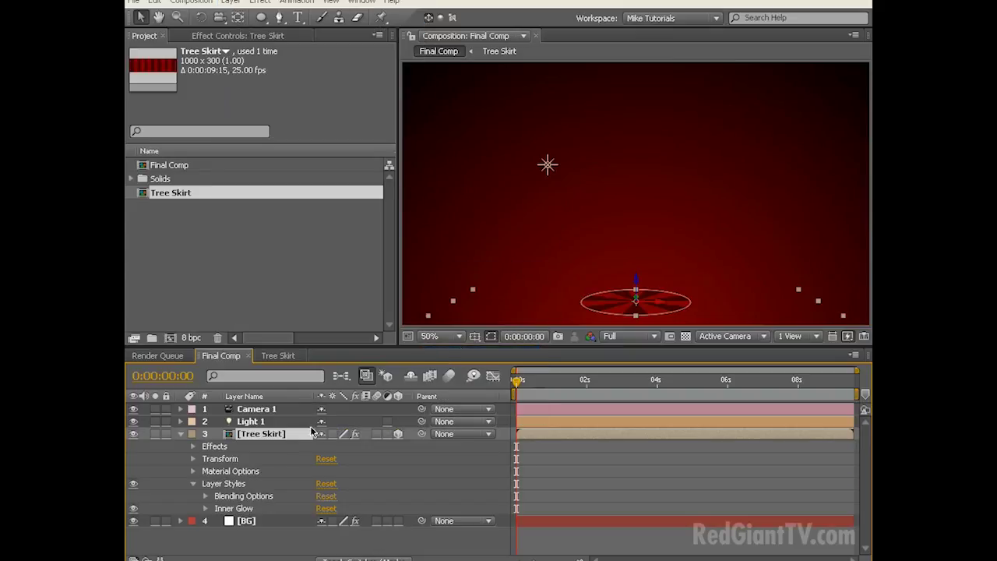
# Set the Tree Skirt's Inner Glow color to dark red, hex 500000
pyautogui.click(205, 508)
pyautogui.click(326, 472)
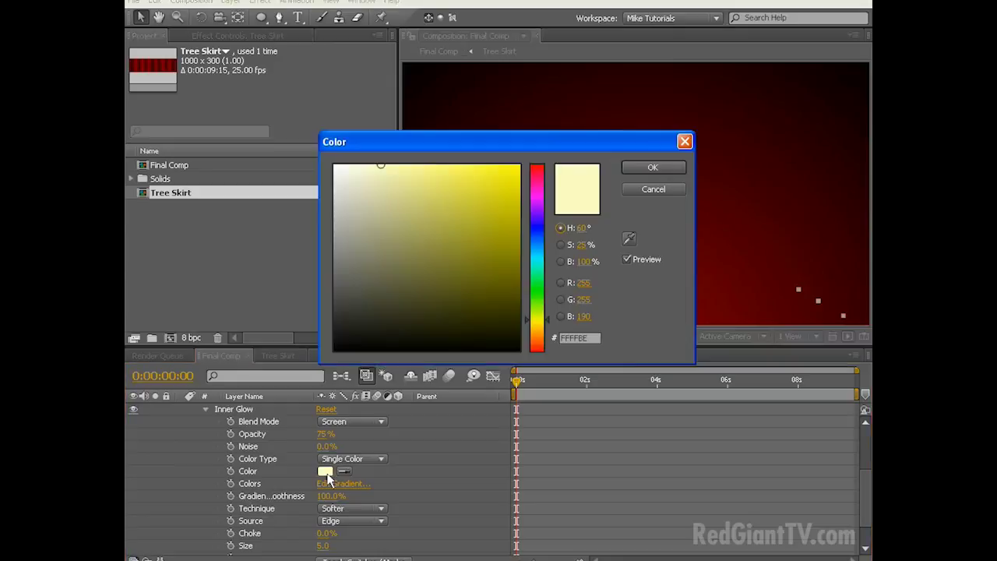
pyautogui.moveTo(538, 330); pyautogui.dragTo(536, 370)
pyautogui.moveTo(520, 301); pyautogui.dragTo(521, 291)
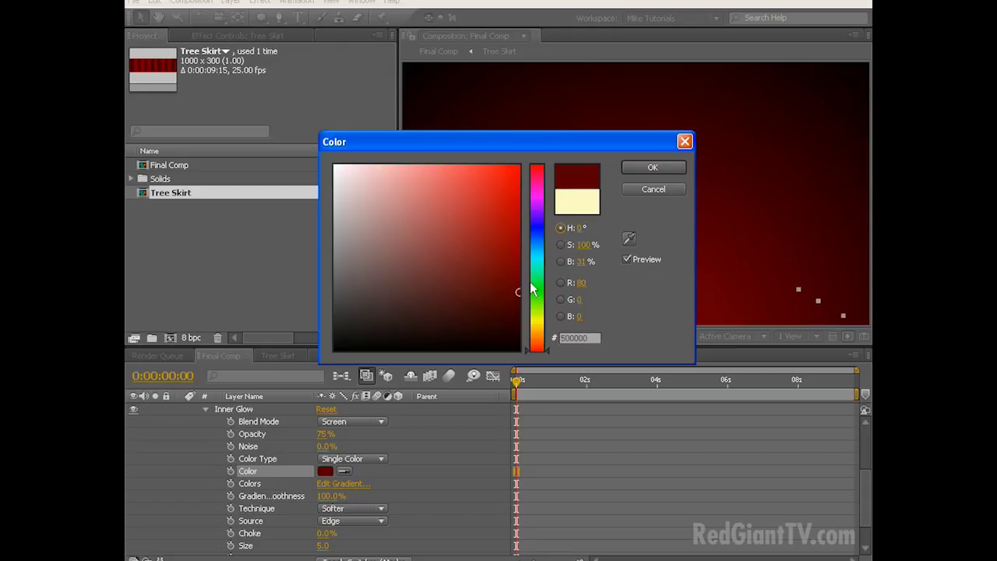
pyautogui.click(653, 168)
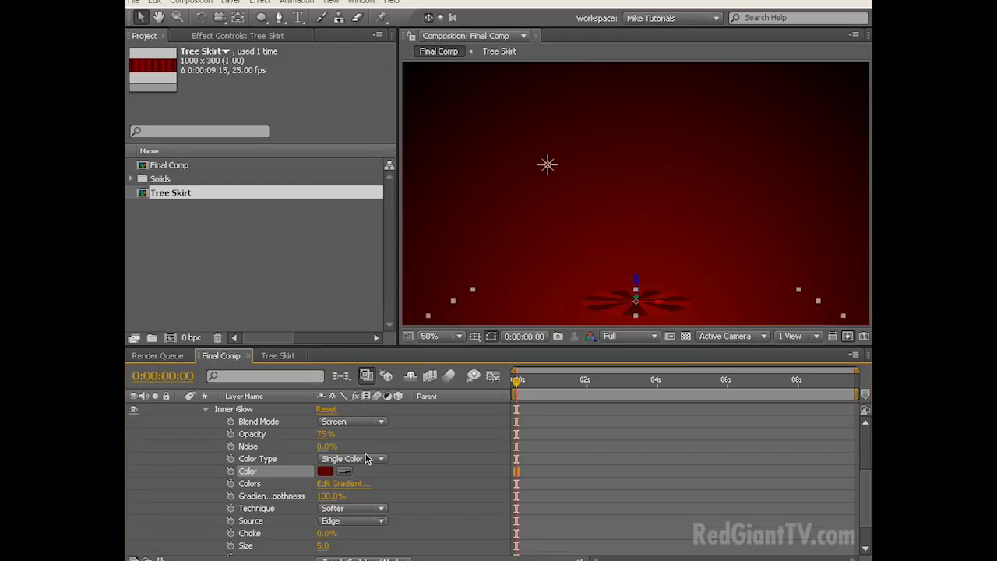
# Switch the Inner Glow's blend mode to Multiply and its source to Center
pyautogui.click(354, 424)
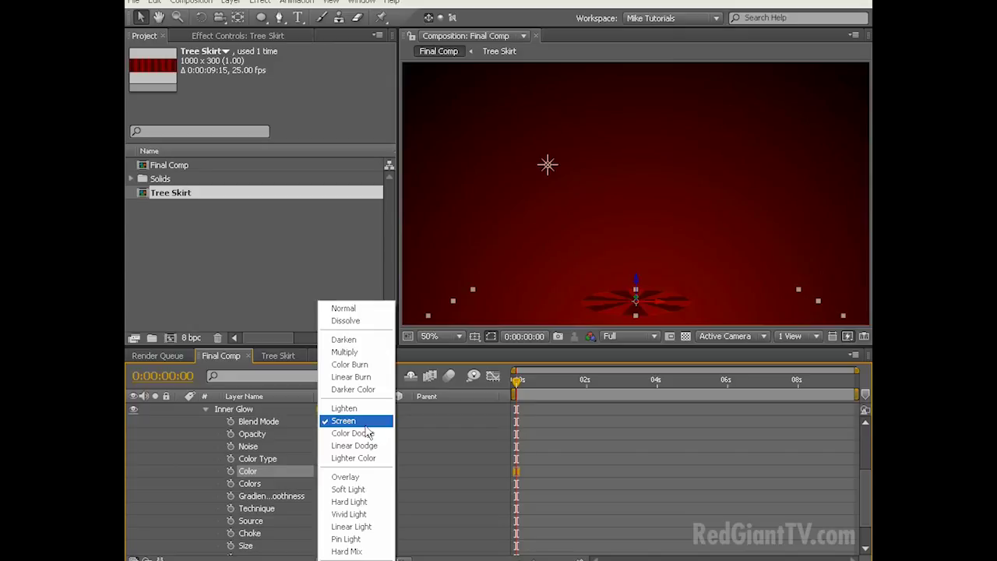
pyautogui.click(363, 351)
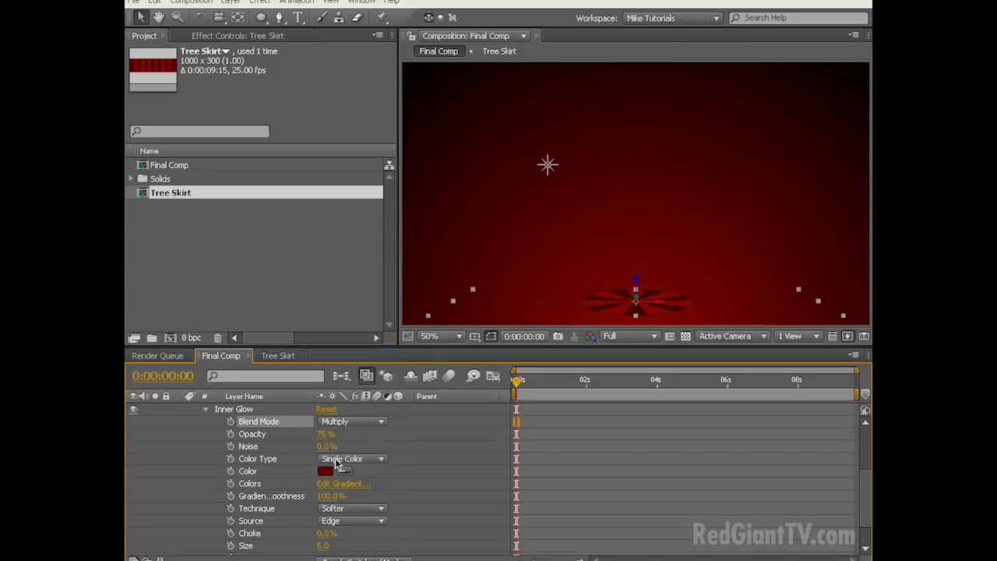
pyautogui.click(351, 522)
pyautogui.click(349, 535)
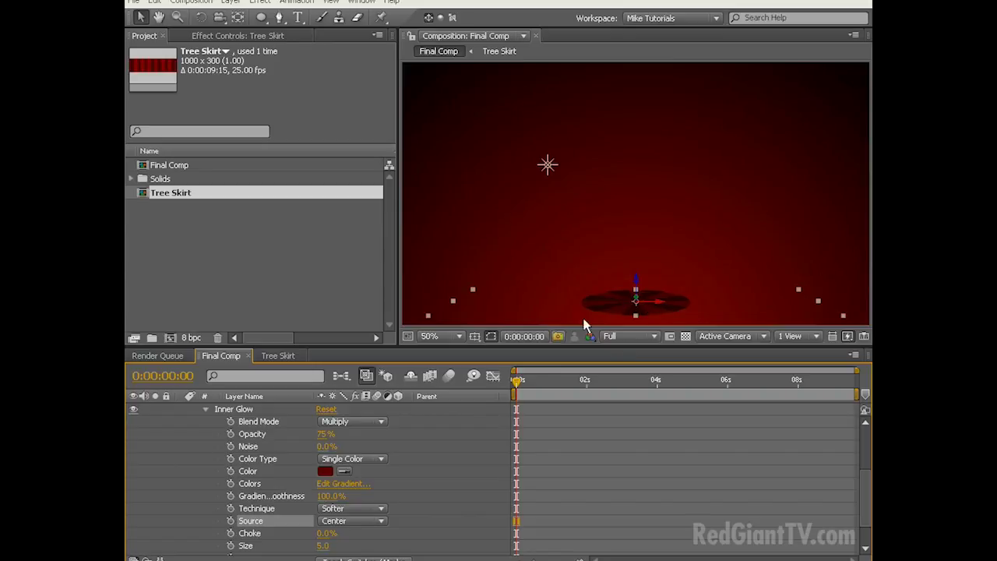
# Set the Inner Glow size to 4 and deselect the Tree Skirt
pyautogui.click(322, 545)
pyautogui.write('4')
pyautogui.press('Return')
pyautogui.click(566, 324)
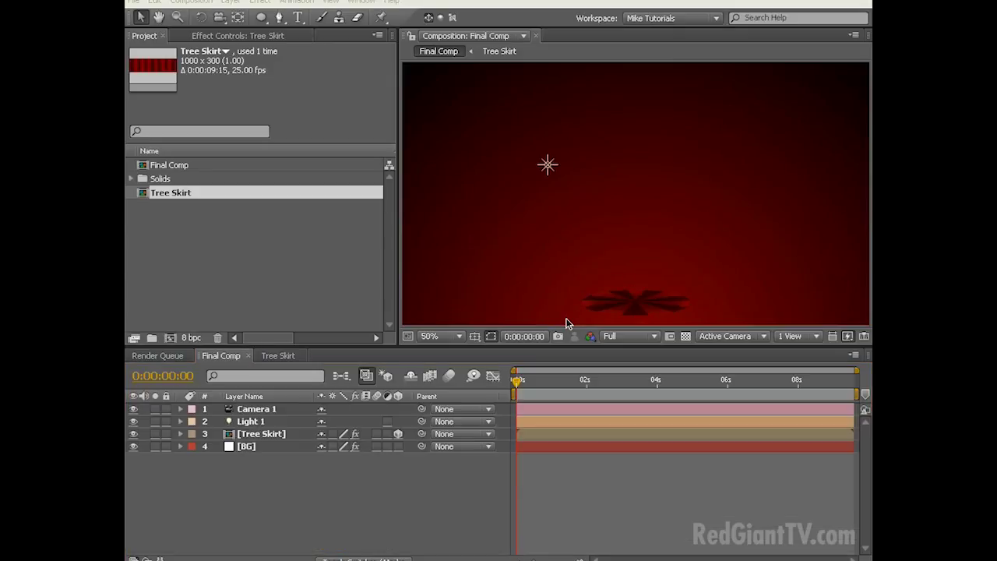
pyautogui.click(347, 304)
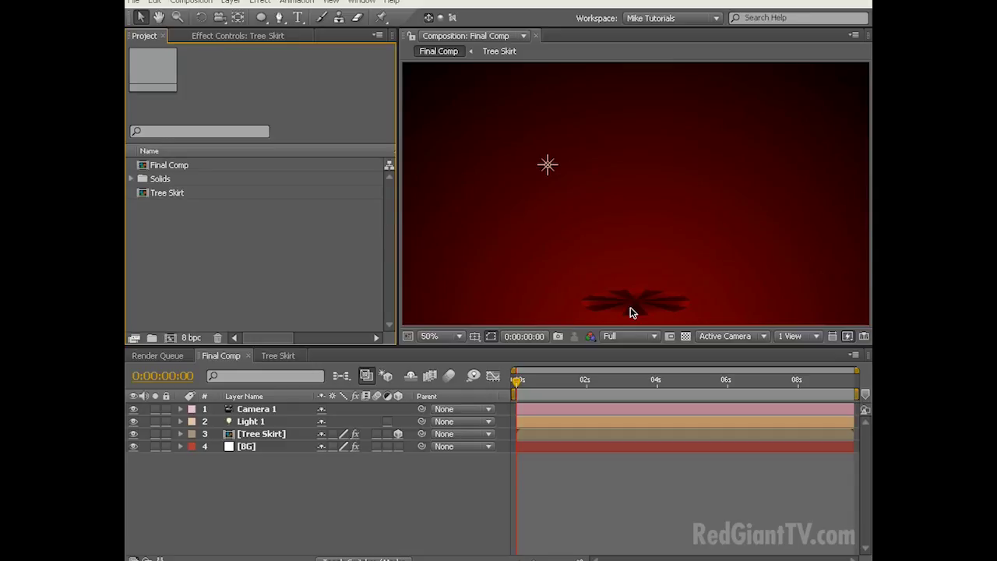
# Add an adjustment layer named "Mesh warp" to Final Comp and place it directly above the Tree Skirt layer
pyautogui.click(270, 450)
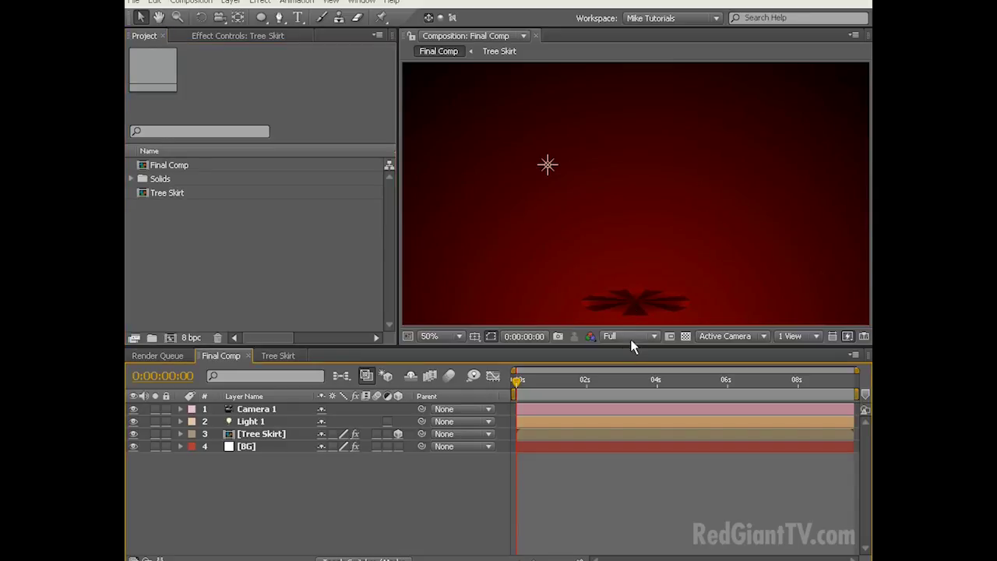
pyautogui.click(206, 2)
pyautogui.click(230, 3)
pyautogui.moveTo(249, 15)
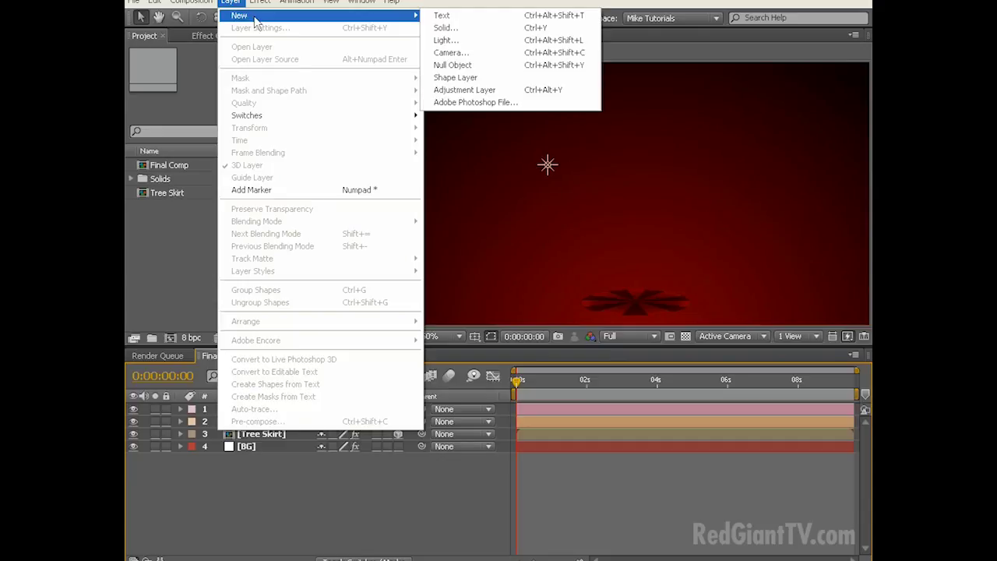
pyautogui.click(464, 90)
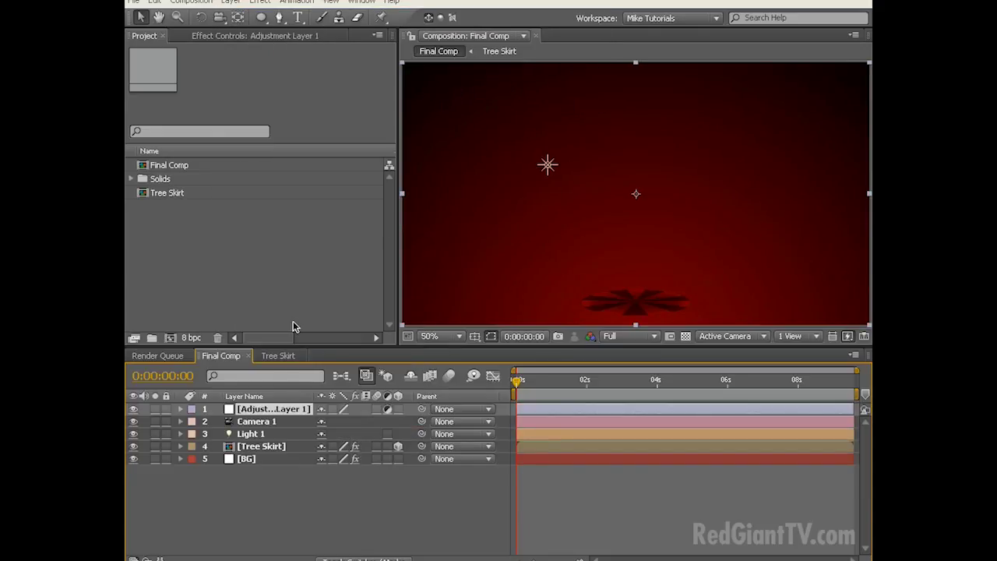
pyautogui.press('Return')
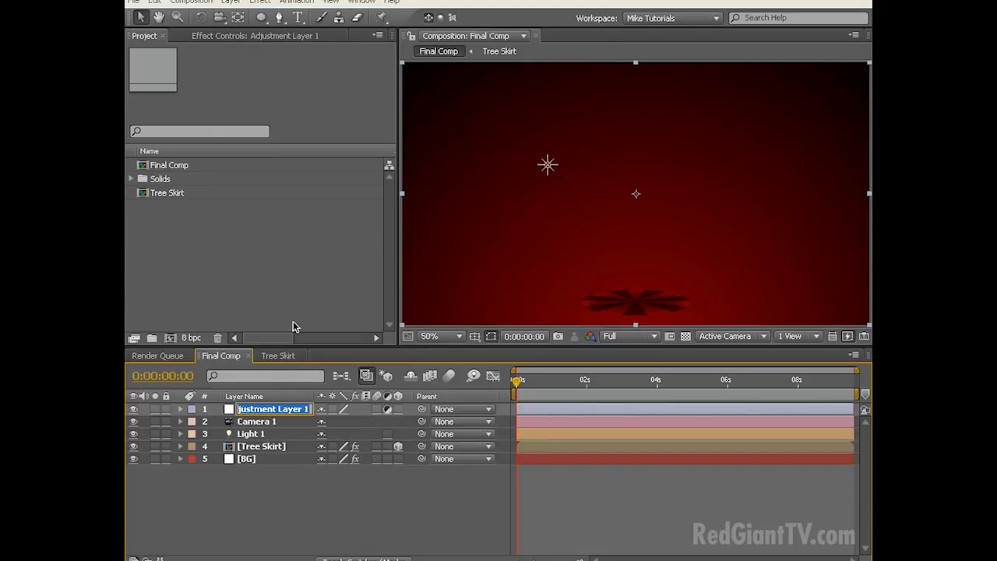
pyautogui.write('Mesh warp')
pyautogui.press('Return')
pyautogui.moveTo(254, 416); pyautogui.dragTo(247, 448)
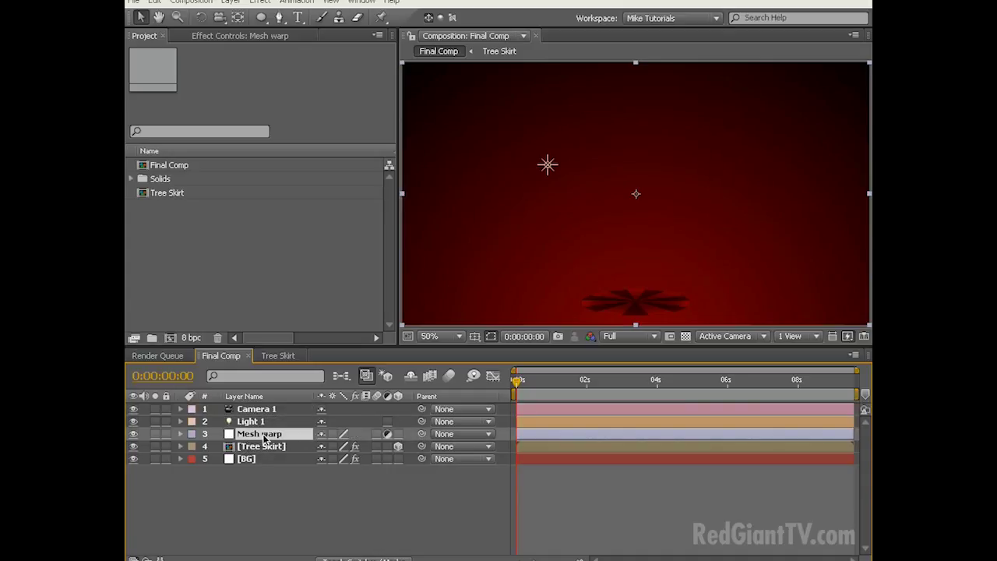
# Apply the Mesh Warp distortion to the adjustment layer with 20 rows and 10 columns
pyautogui.click(258, 3)
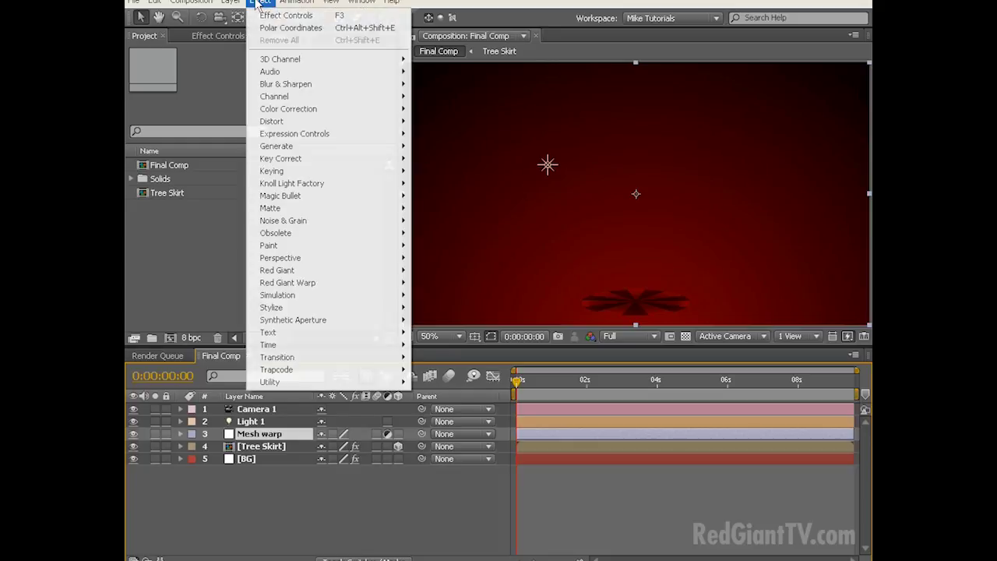
pyautogui.moveTo(391, 123)
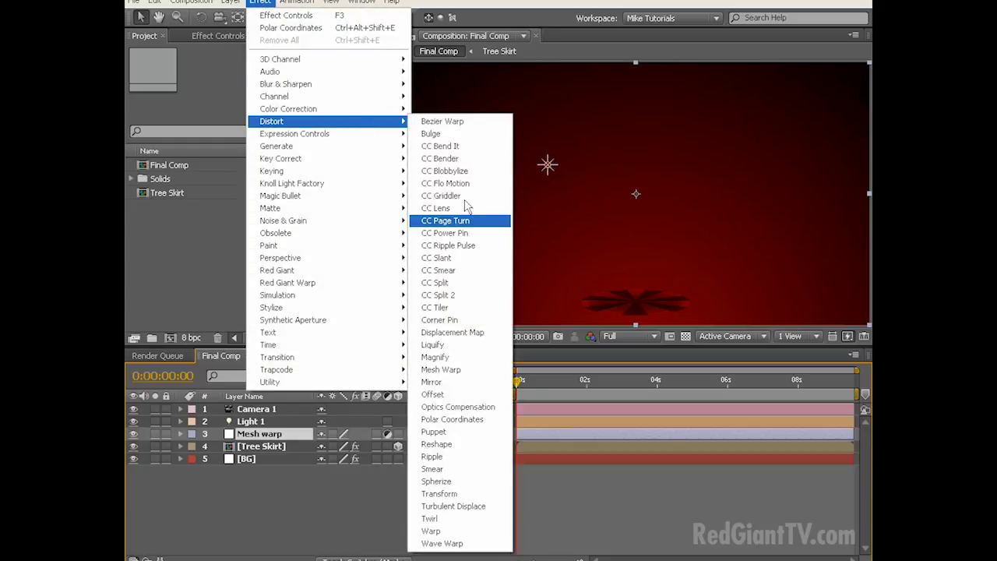
pyautogui.click(469, 370)
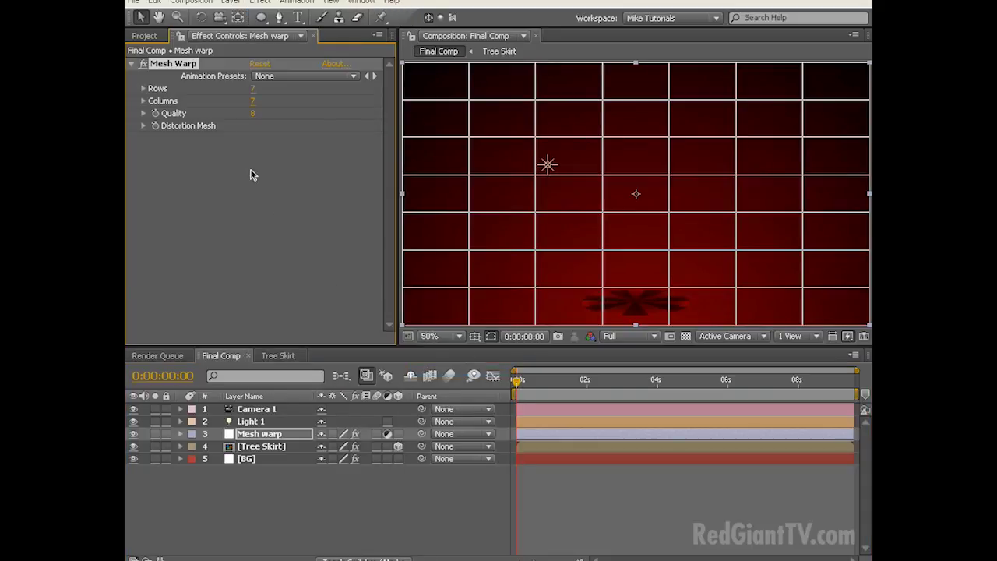
pyautogui.click(252, 89)
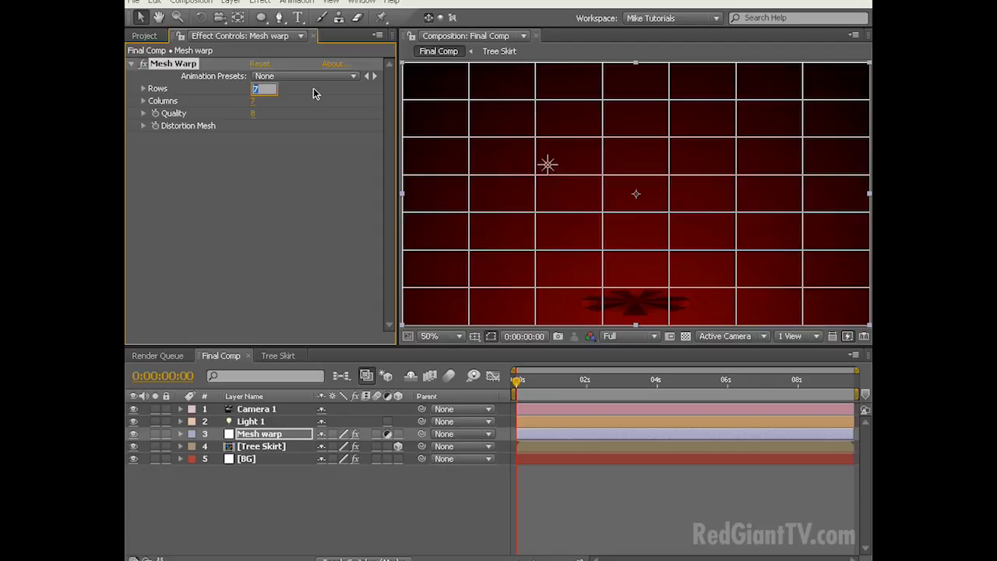
pyautogui.write('20')
pyautogui.press('Tab')
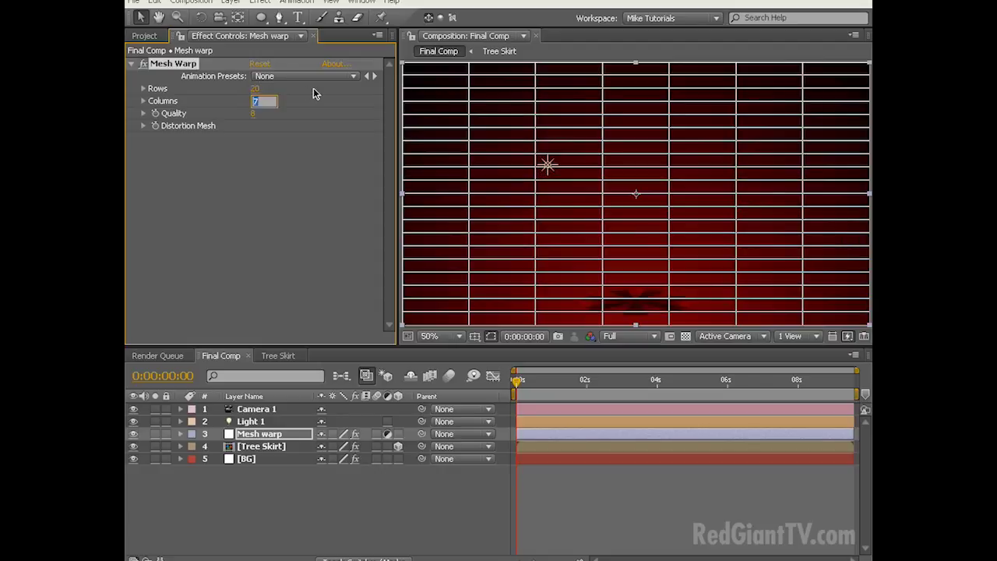
pyautogui.write('10')
pyautogui.press('Return')
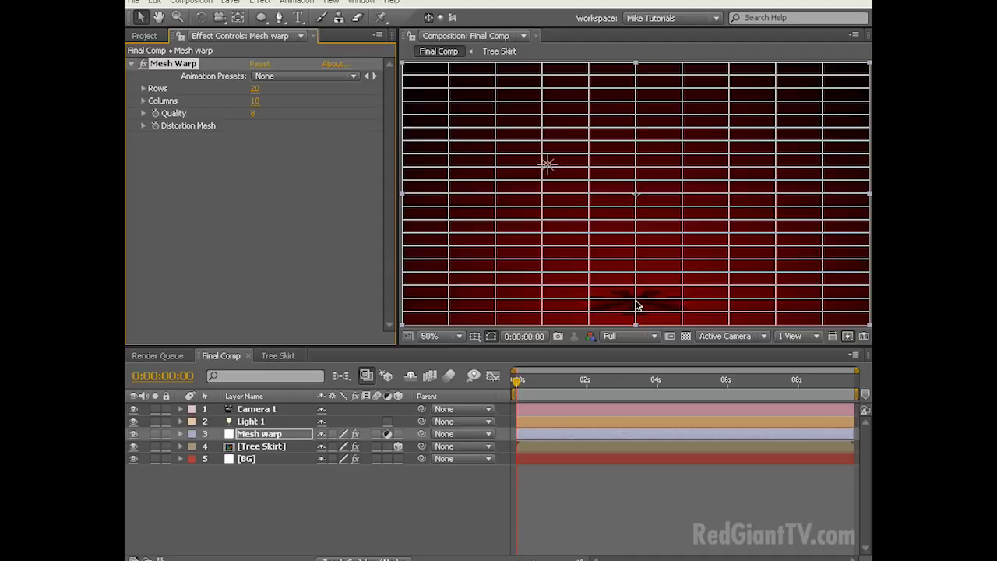
# Pull up the mesh point at the tree skirt's center and smooth the curve at the neighboring points on both sides, then deselect the layer
pyautogui.click(636, 299)
pyautogui.moveTo(637, 299); pyautogui.dragTo(637, 289)
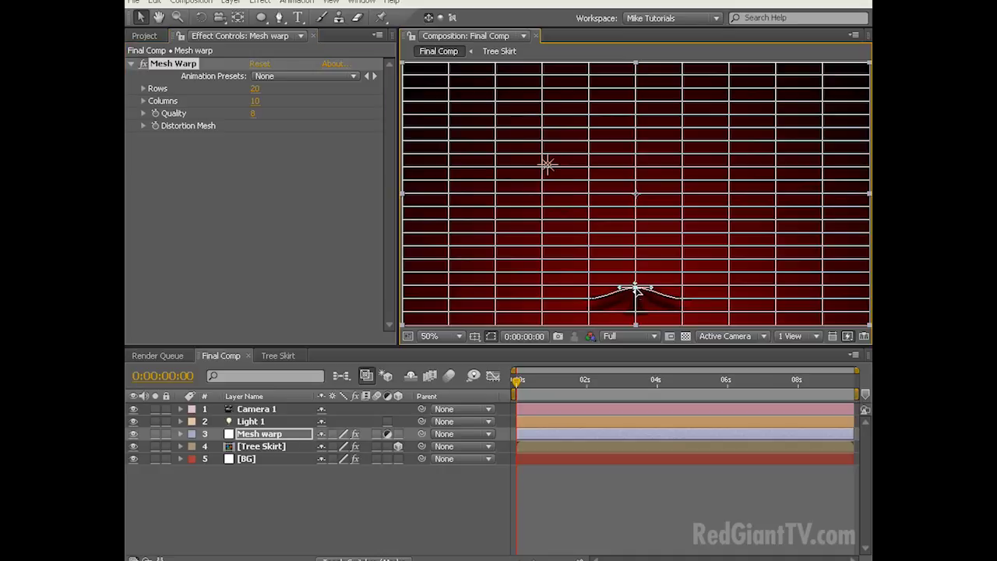
pyautogui.click(590, 298)
pyautogui.moveTo(606, 300); pyautogui.dragTo(606, 300)
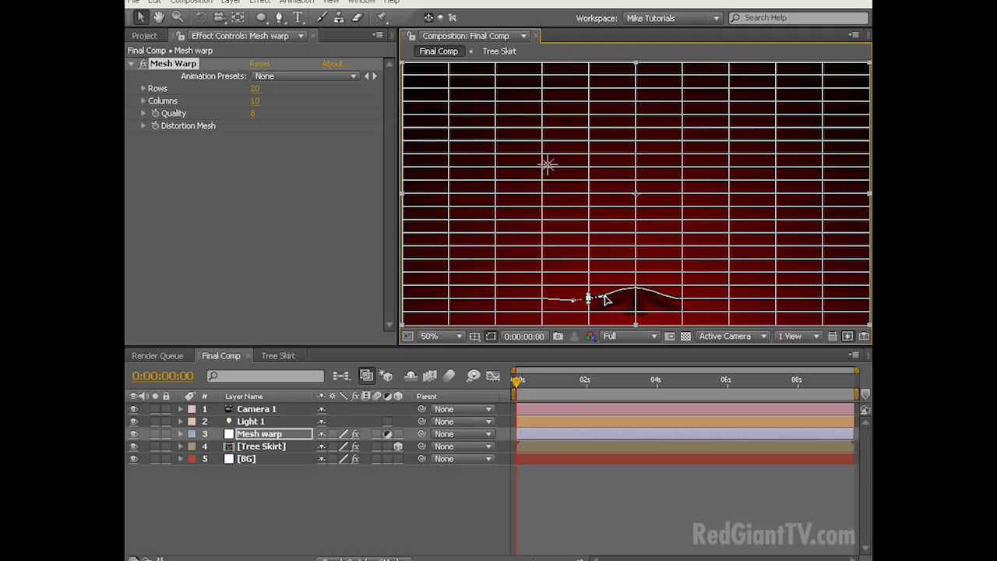
pyautogui.click(682, 298)
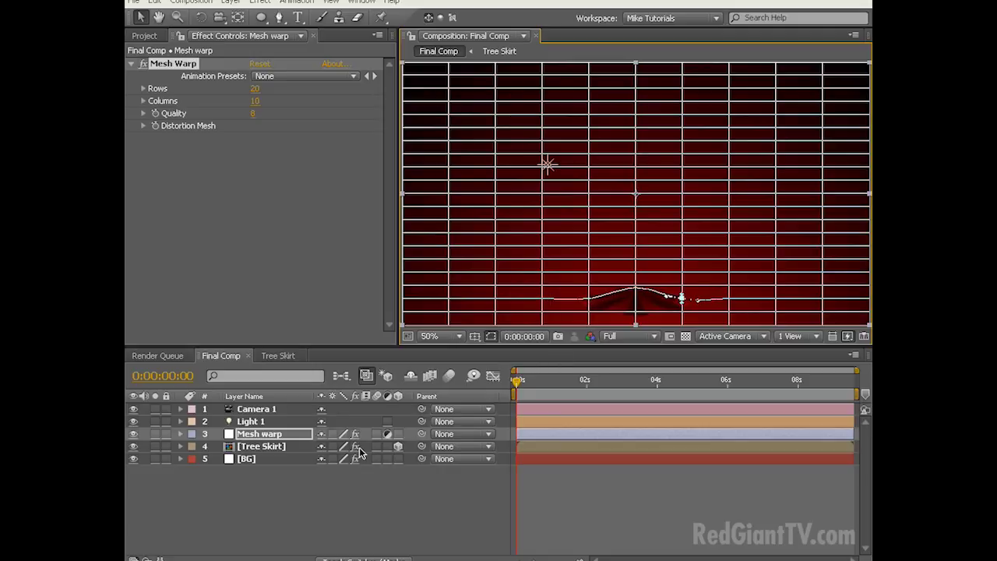
pyautogui.click(305, 503)
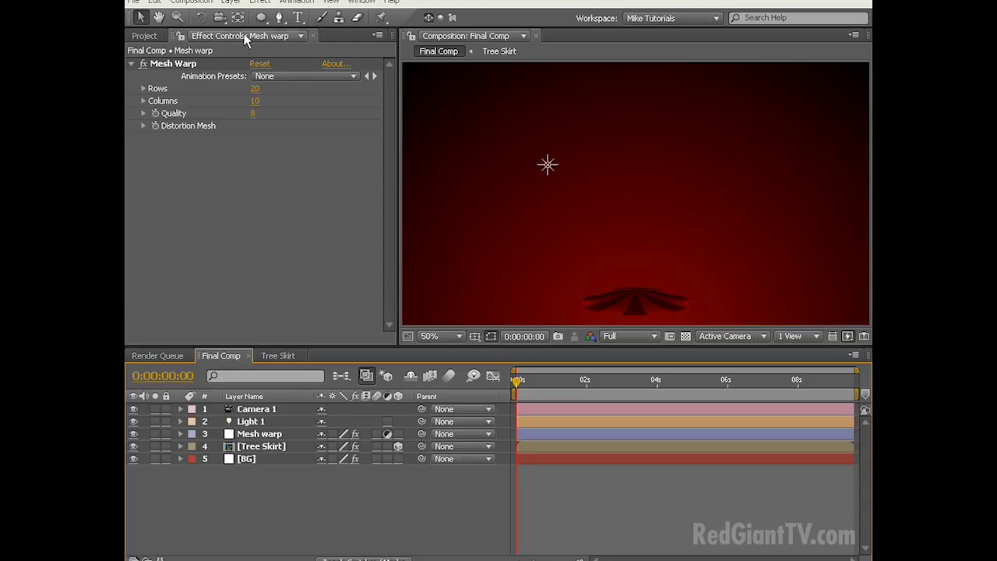
# Create a 1500 x 1500 px solid named "Floor" in dark red, hex 500000
pyautogui.click(230, 2)
pyautogui.moveTo(294, 20)
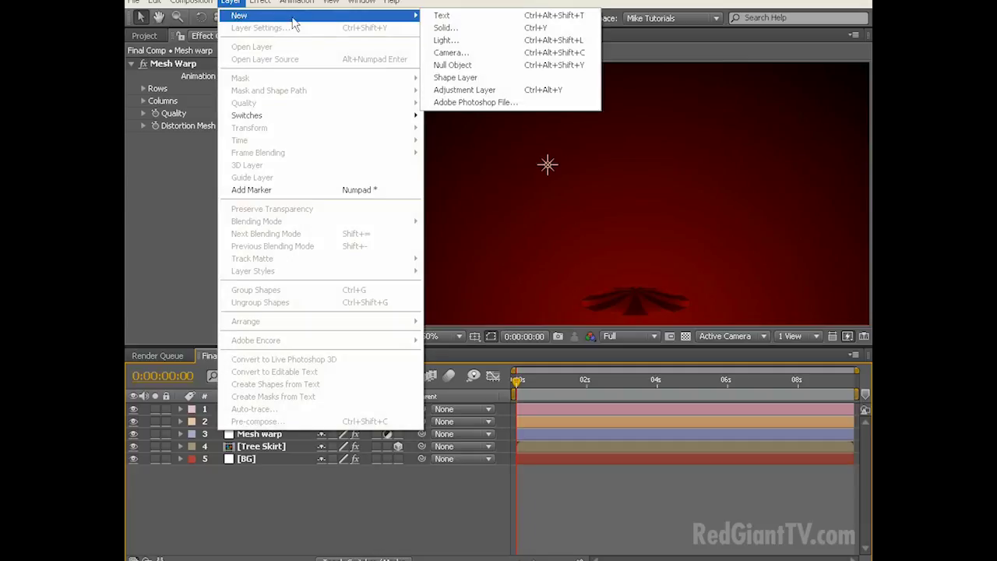
pyautogui.click(445, 27)
pyautogui.write('Floor')
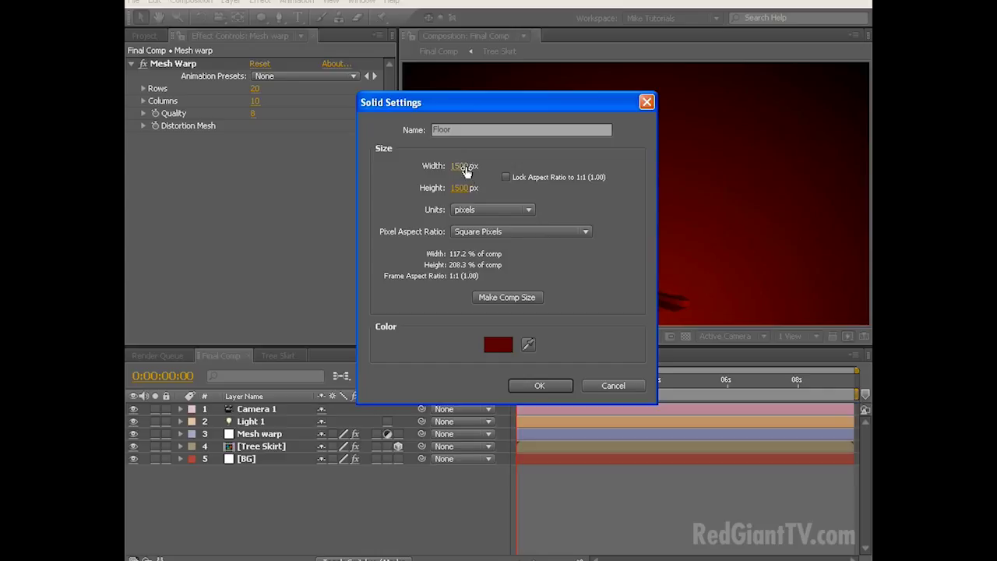
pyautogui.click(497, 345)
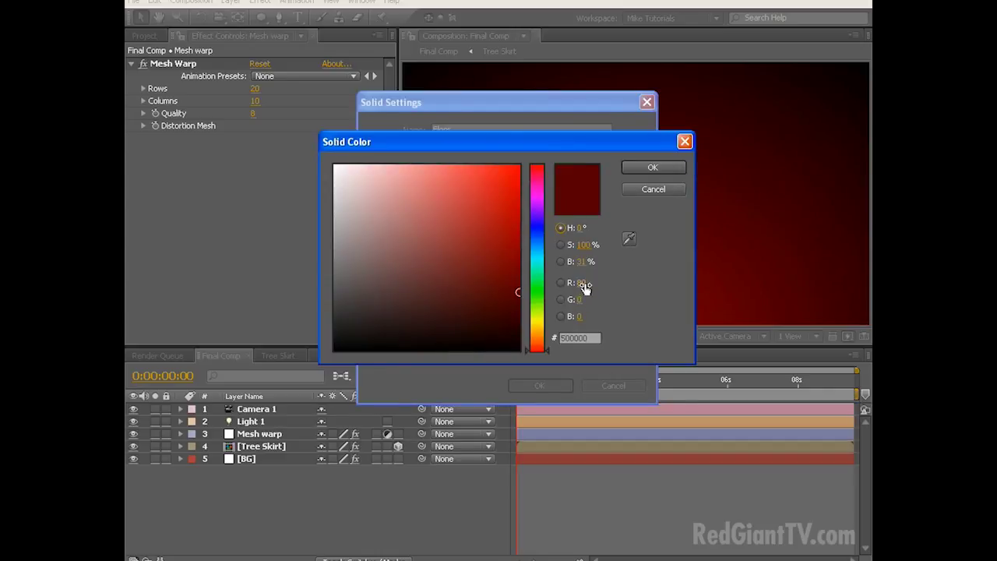
pyautogui.click(650, 169)
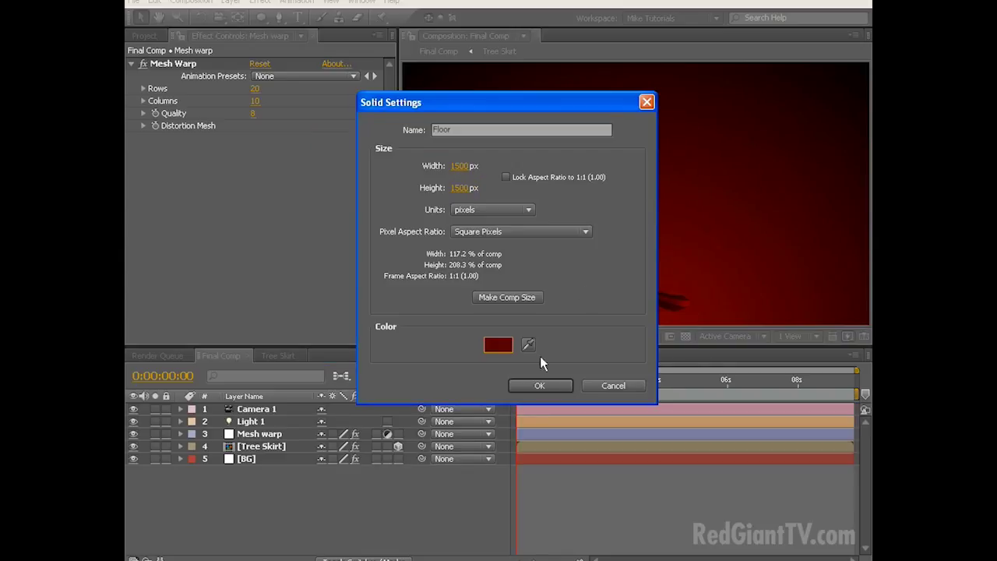
pyautogui.click(536, 385)
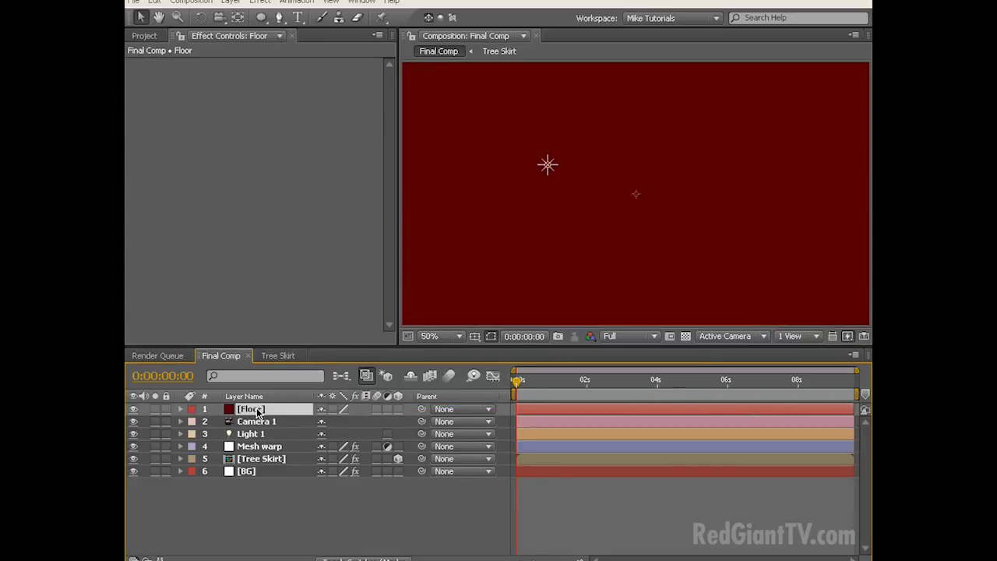
# Make the Floor layer 3D and add an elliptical mask that fills the whole layer
pyautogui.click(398, 409)
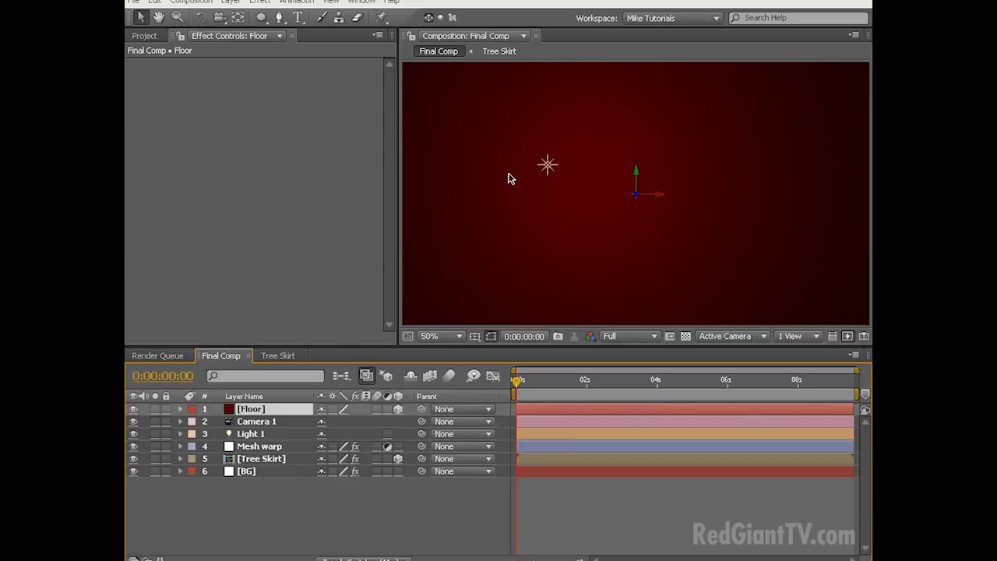
pyautogui.press('q')
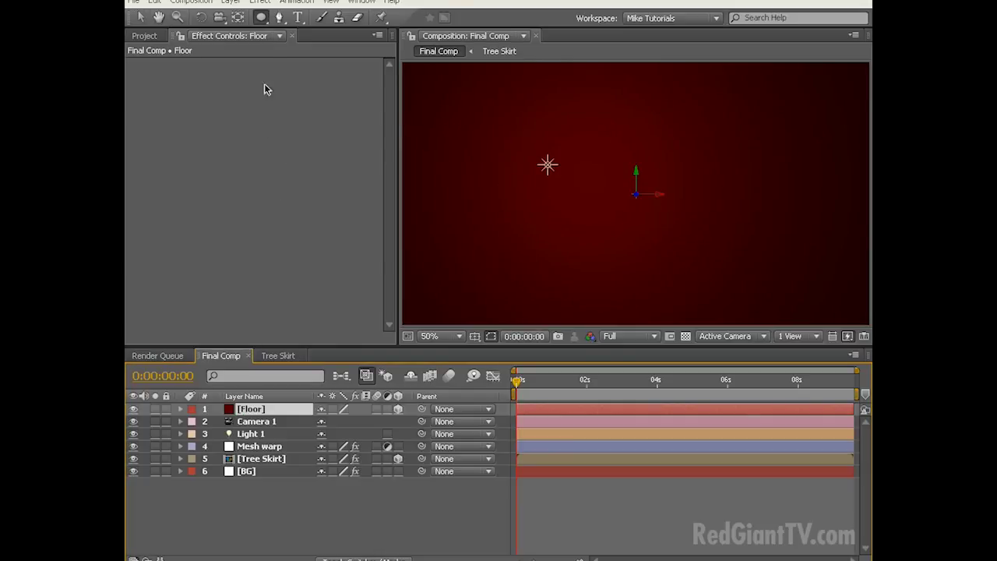
pyautogui.doubleClick(262, 18)
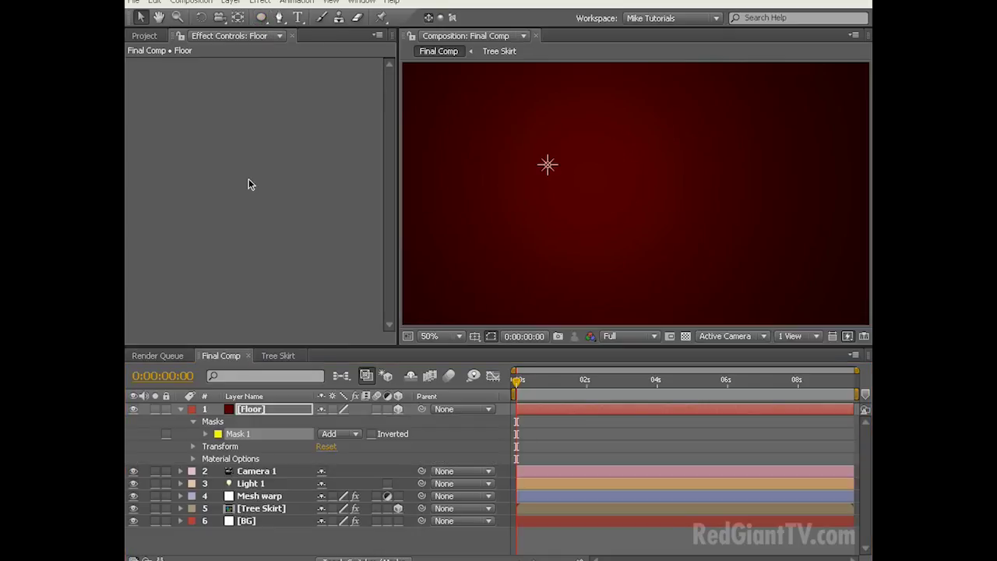
# Rotate the Floor layer about its X axis until it lies flat, and lower it to the level of the tree skirt
pyautogui.click(202, 18)
pyautogui.click(656, 180)
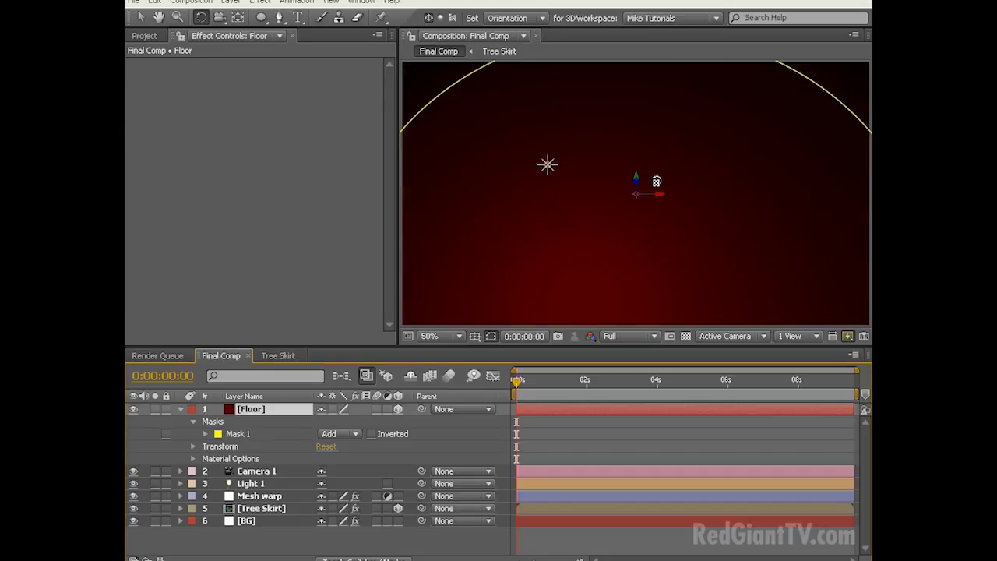
pyautogui.moveTo(656, 181); pyautogui.dragTo(659, 169)
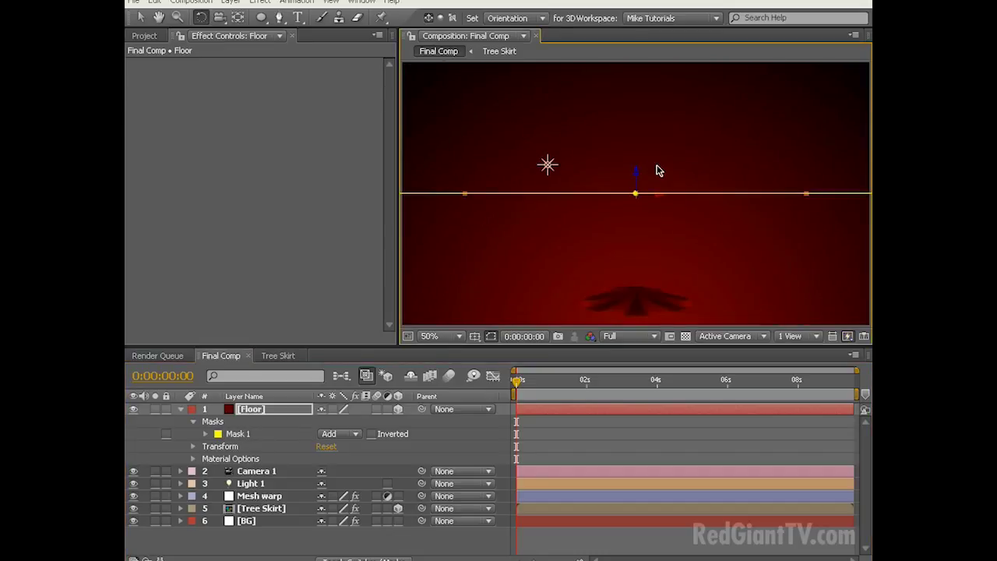
pyautogui.press('v')
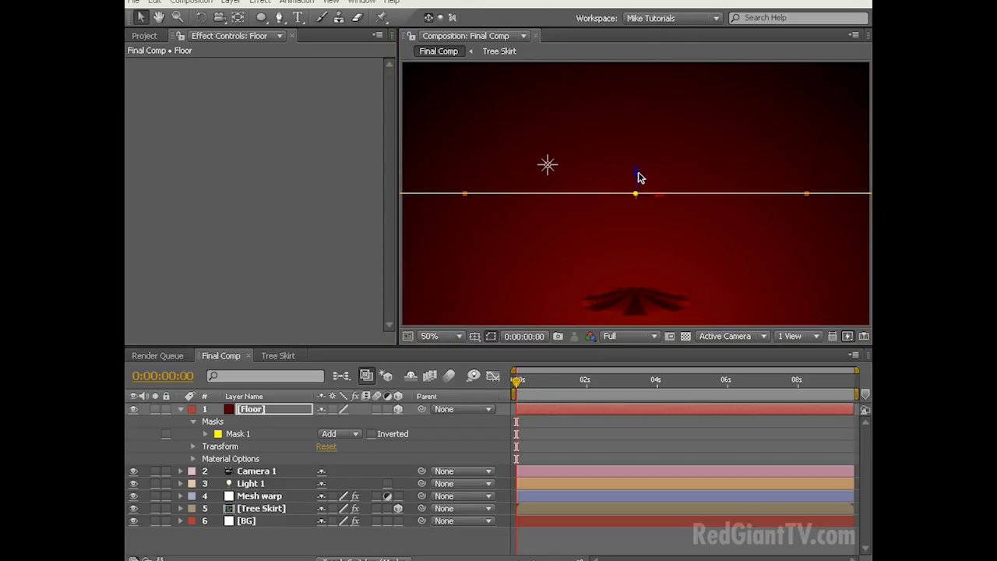
pyautogui.moveTo(637, 173); pyautogui.dragTo(636, 287)
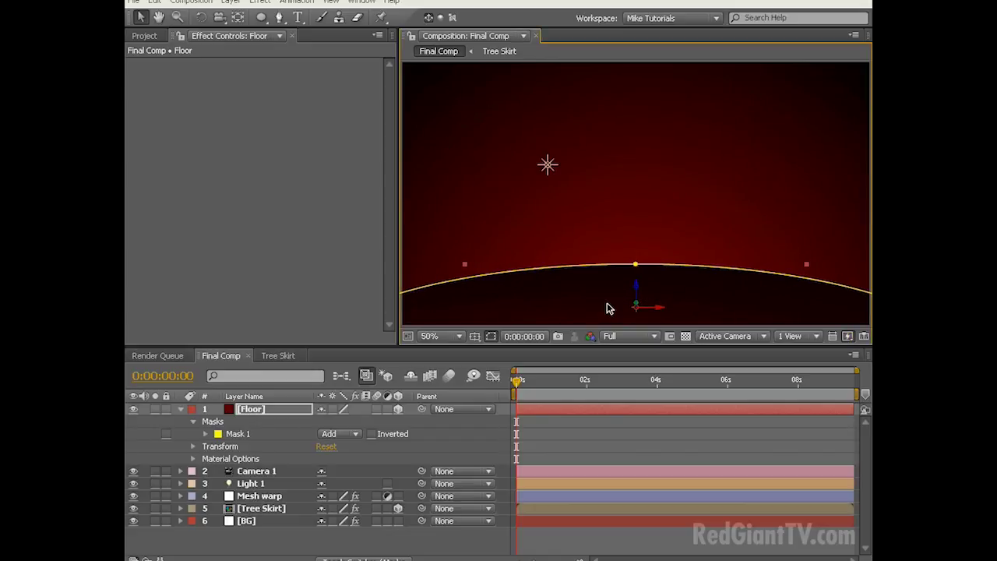
pyautogui.moveTo(640, 291)
pyautogui.mouseDown()
pyautogui.moveTo(638, 356)
pyautogui.moveTo(637, 257)
pyautogui.moveTo(640, 301)
pyautogui.mouseUp()
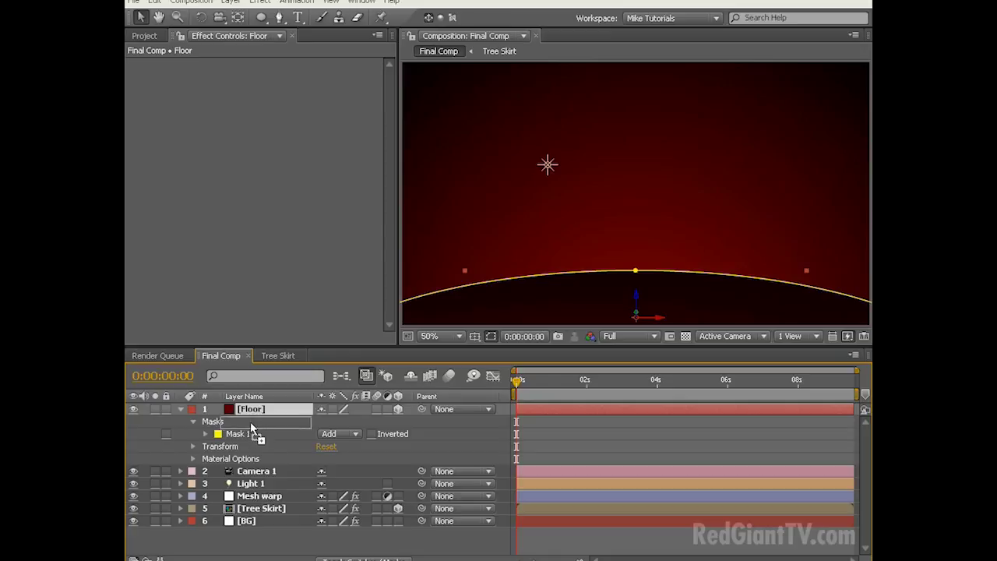
# Reorder the Floor layer to sit between Tree Skirt and BG, and raise the floor slightly in the scene
pyautogui.moveTo(251, 413); pyautogui.dragTo(256, 517)
pyautogui.moveTo(639, 288); pyautogui.dragTo(637, 278)
pyautogui.click(640, 306)
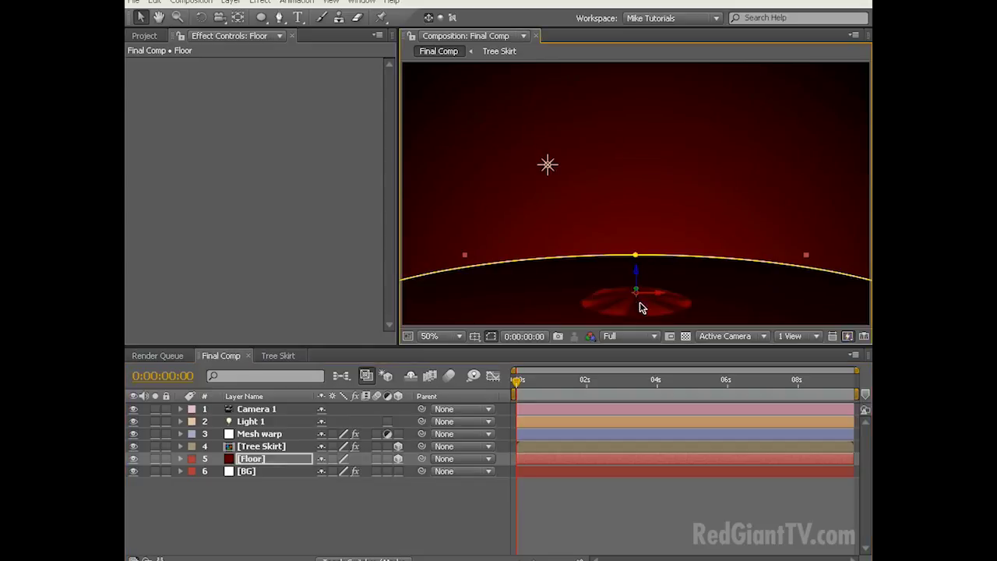
# Scale the Floor layer uniformly to 1000% and lower it slightly below the tree skirt
pyautogui.click(269, 463)
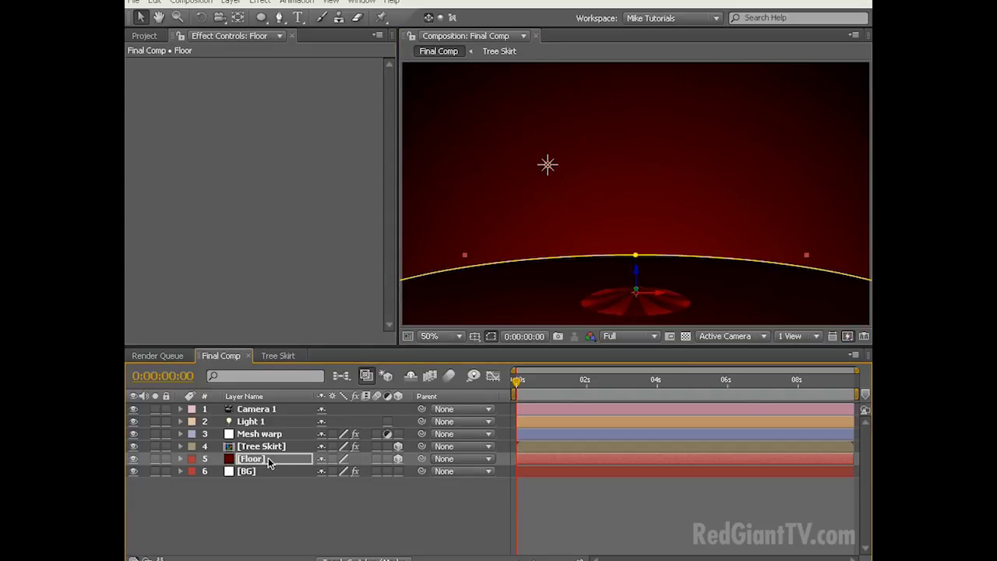
pyautogui.press('s')
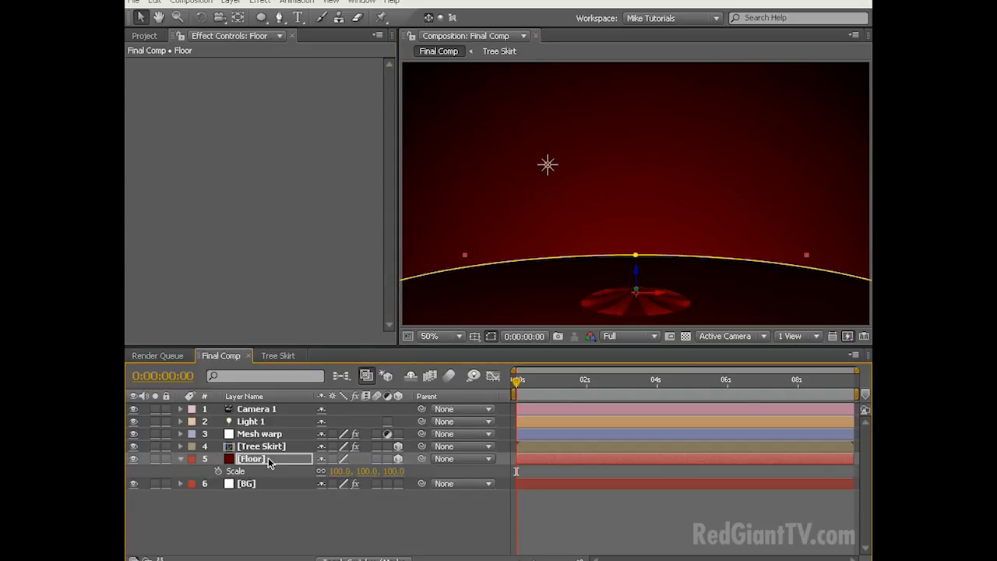
pyautogui.click(393, 471)
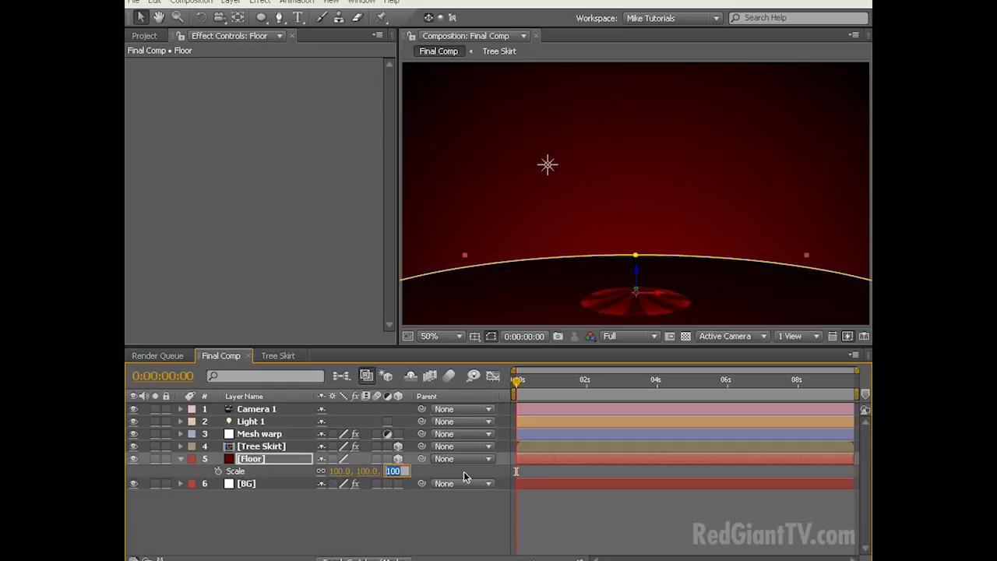
pyautogui.press('Return')
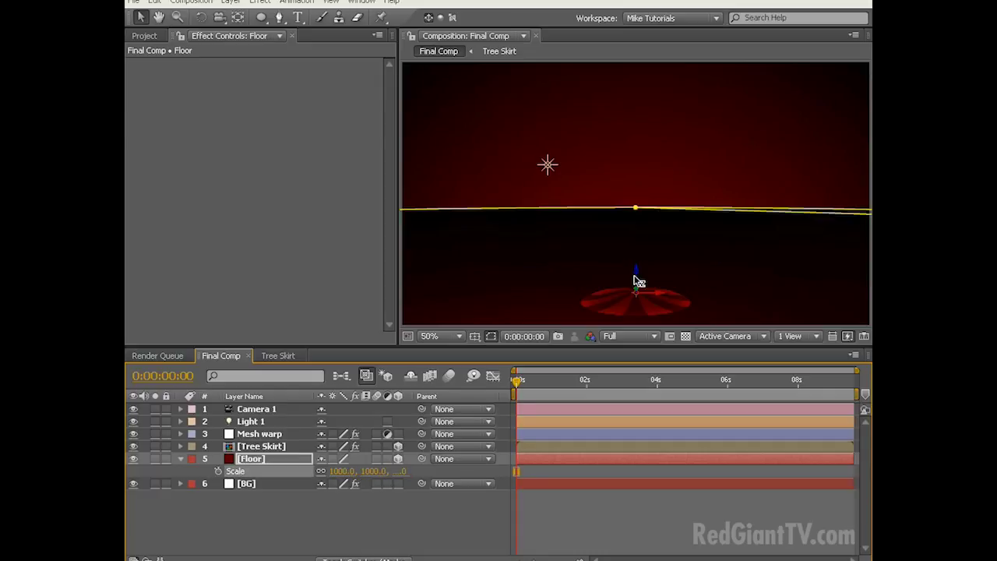
pyautogui.moveTo(641, 278); pyautogui.dragTo(641, 309)
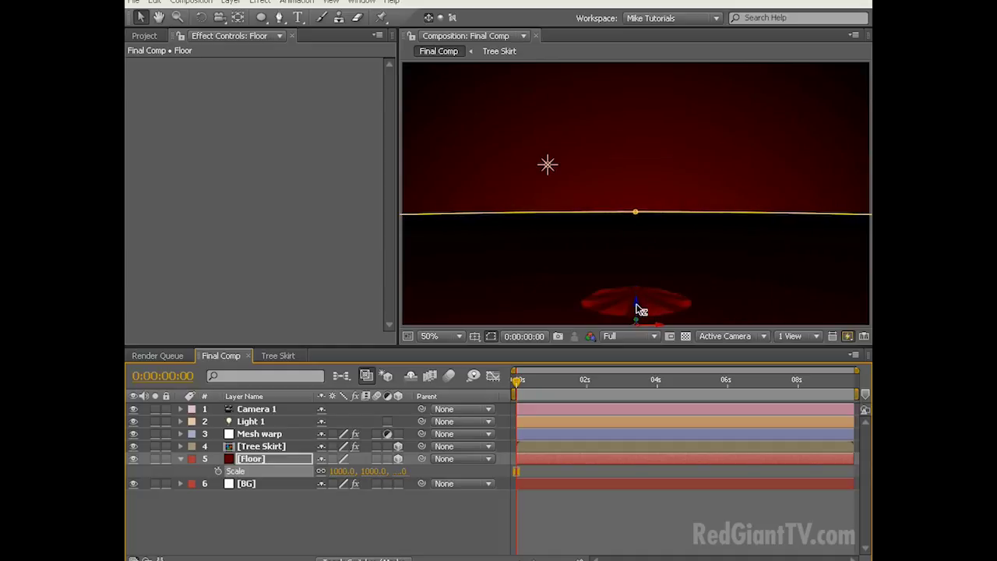
# Feather the Floor mask by 300 pixels and set its expansion to -450 pixels, leaving the layer deselected
pyautogui.press('f')
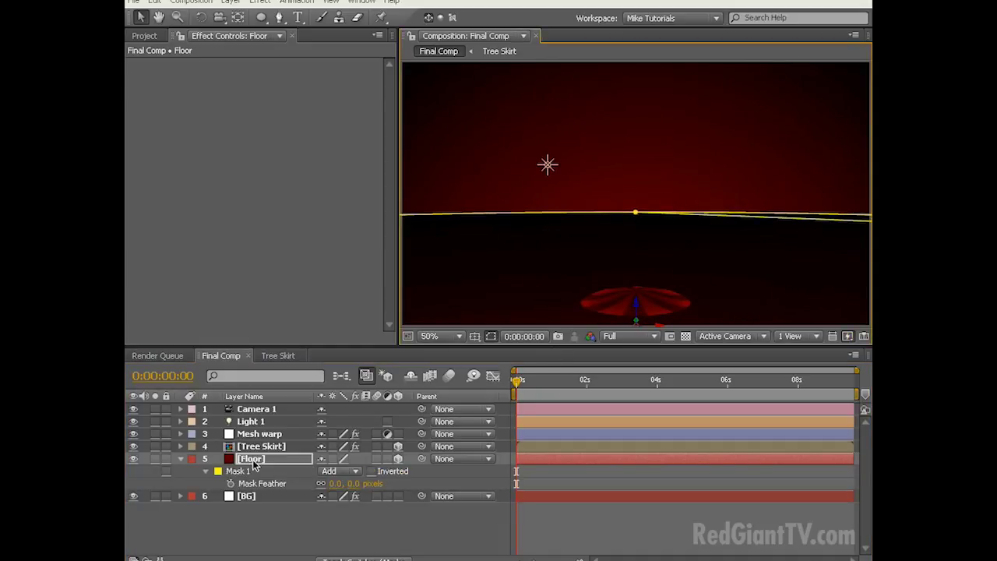
pyautogui.click(354, 484)
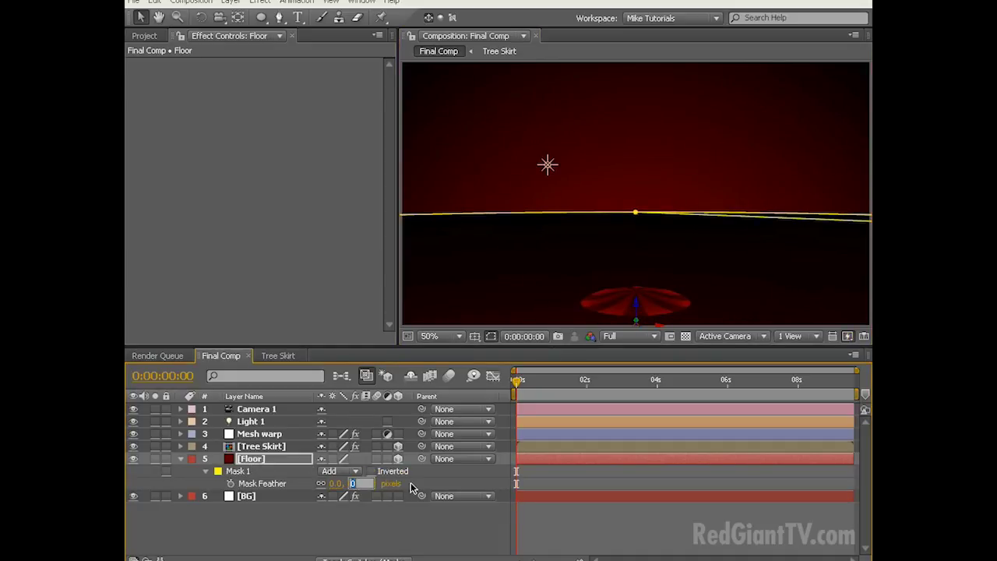
pyautogui.write('300')
pyautogui.click(238, 471)
pyautogui.press('m')
pyautogui.press('m')
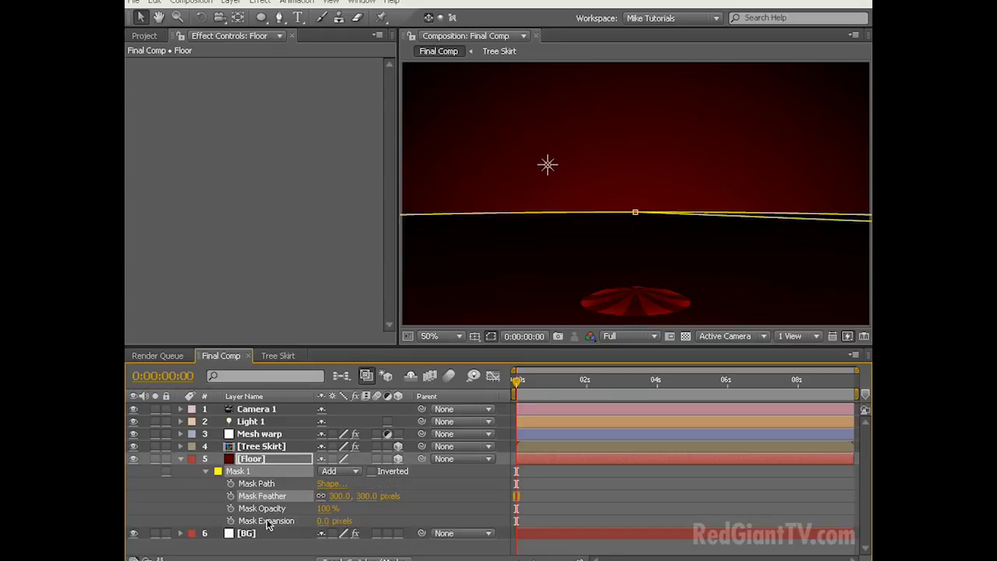
pyautogui.click(322, 521)
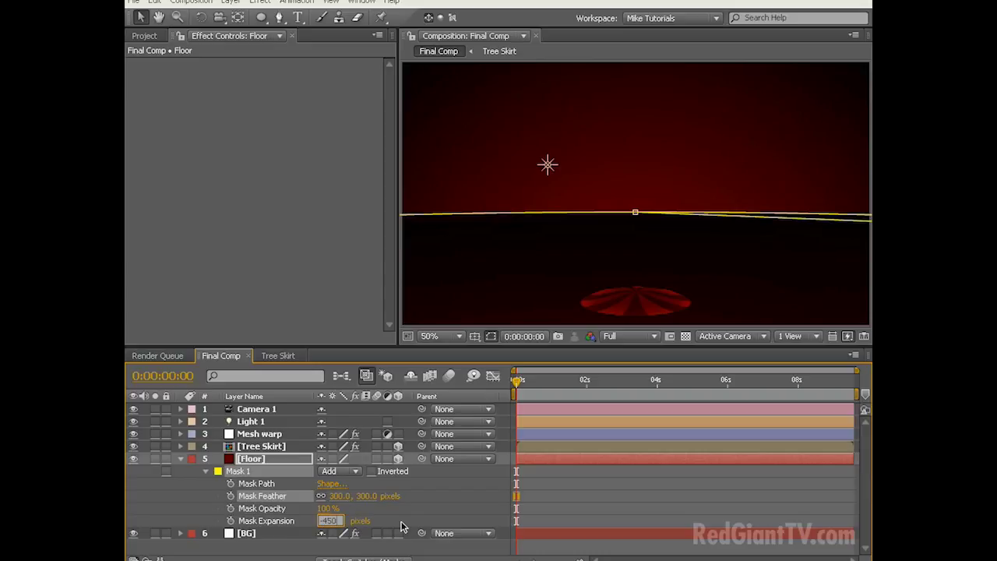
pyautogui.press('Return')
pyautogui.click(375, 551)
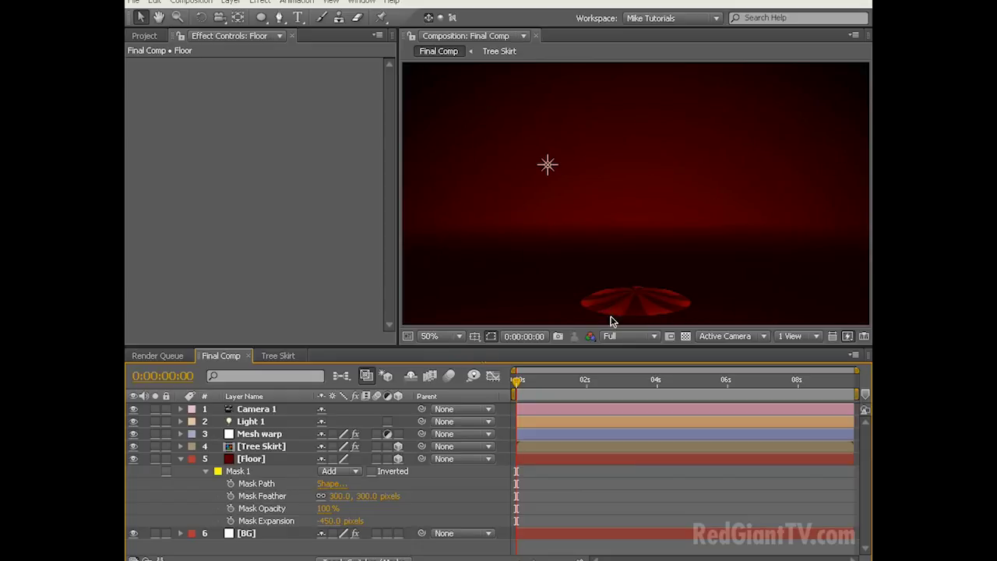
# Add a Drop Shadow layer style to the Tree Skirt layer
pyautogui.click(261, 449)
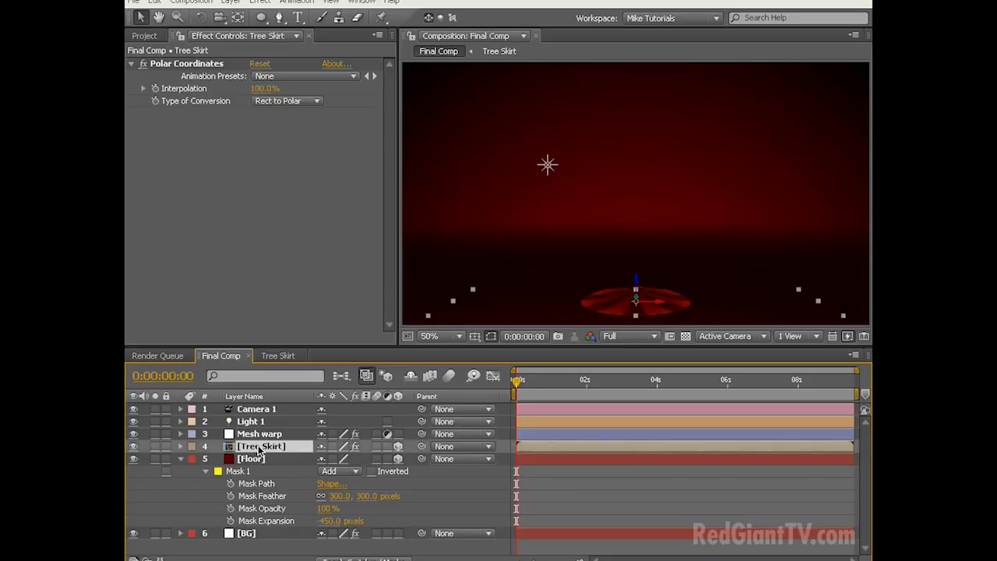
pyautogui.click(230, 2)
pyautogui.moveTo(295, 272)
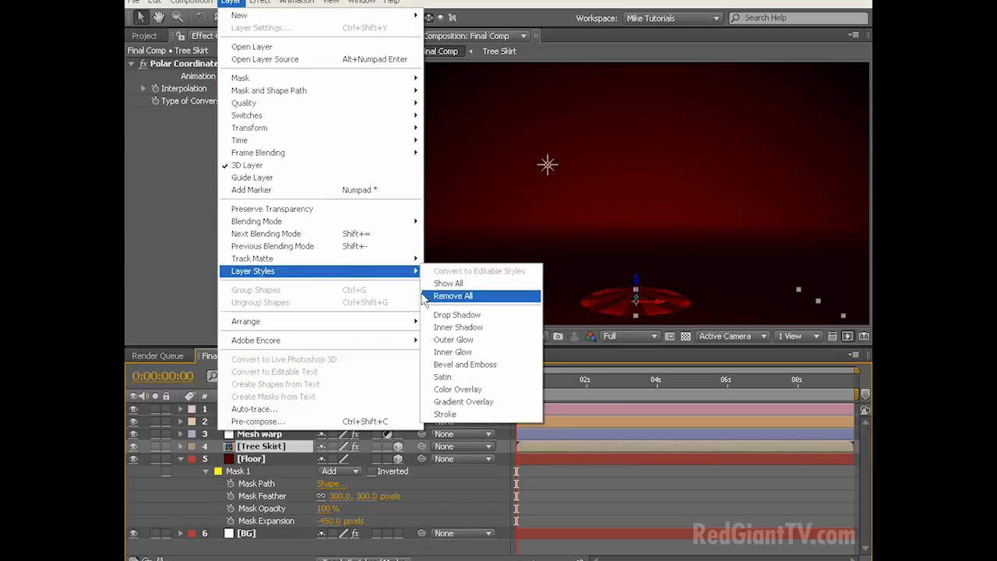
pyautogui.click(456, 316)
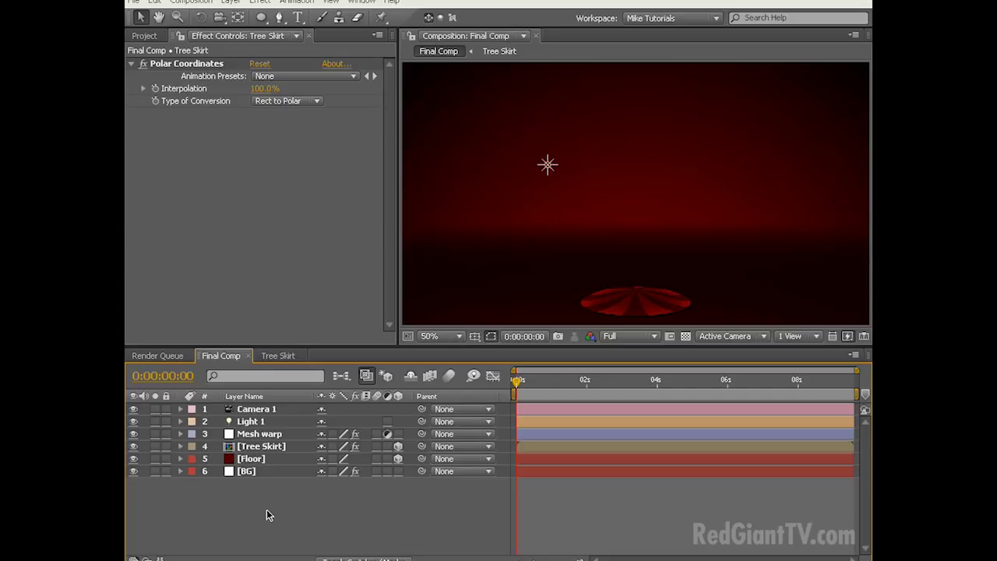
# Create a comp-size 1280 x 720 px solid named "Particular Tree" in dark green
pyautogui.click(231, 2)
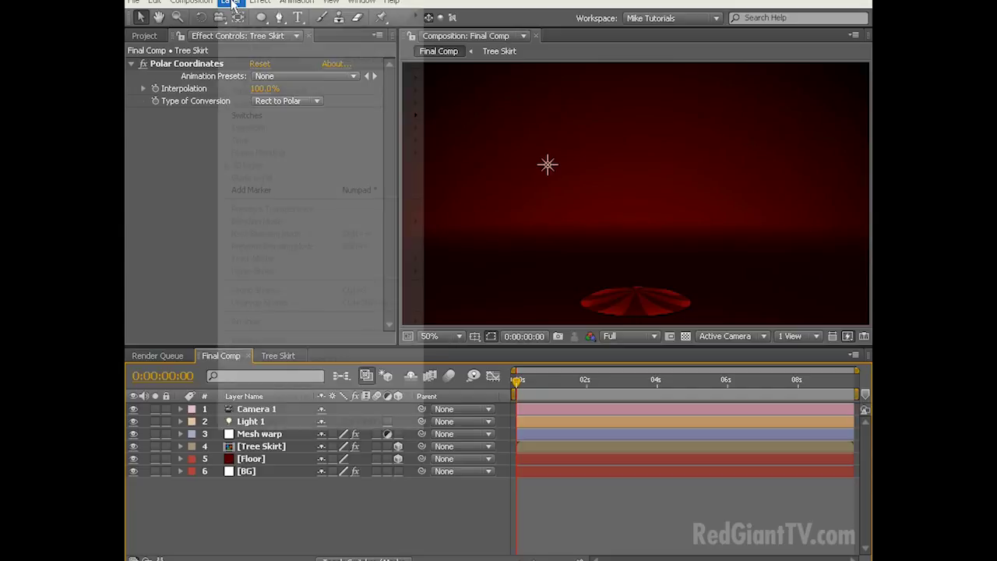
pyautogui.moveTo(327, 11)
pyautogui.click(545, 24)
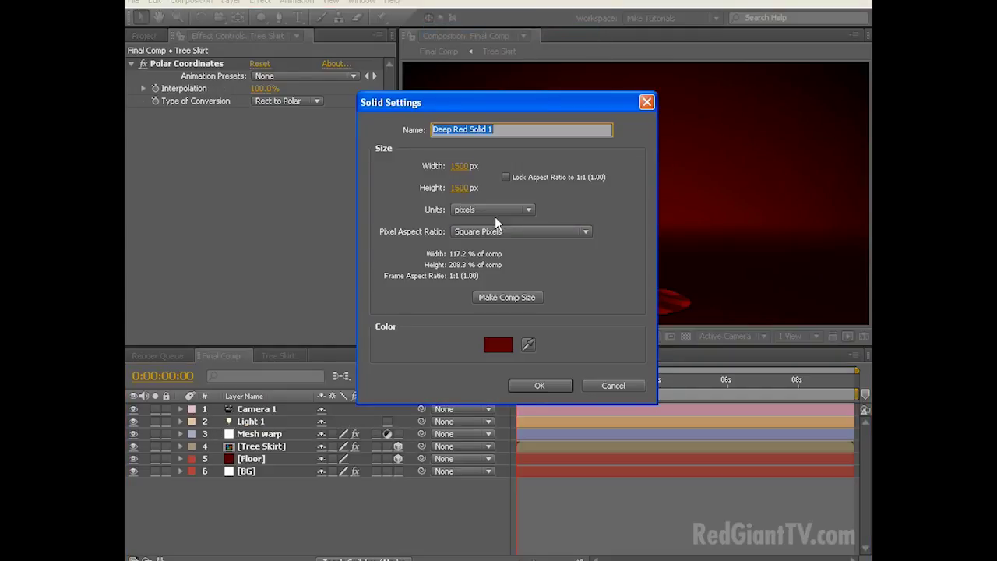
pyautogui.click(499, 298)
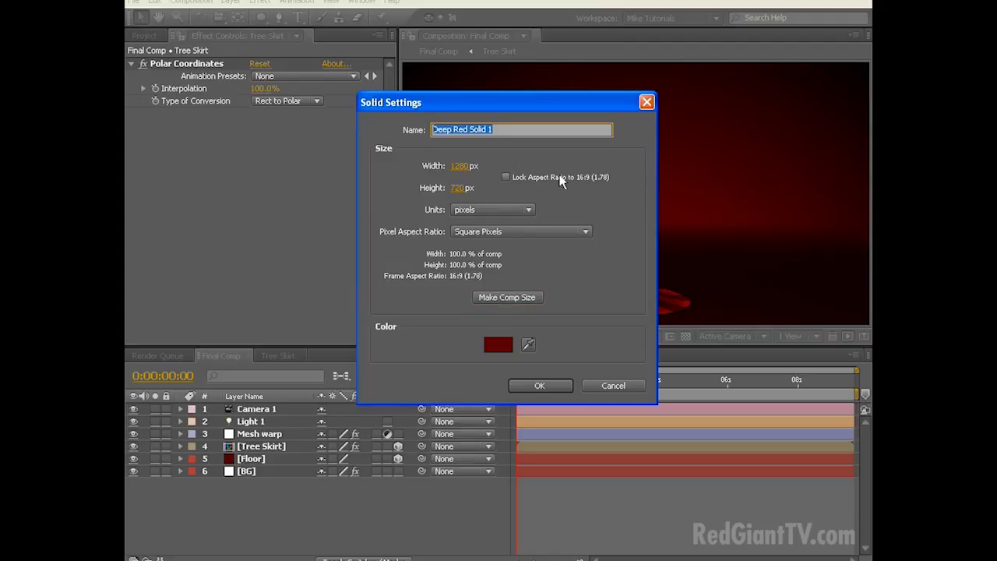
pyautogui.write('Particular Tree')
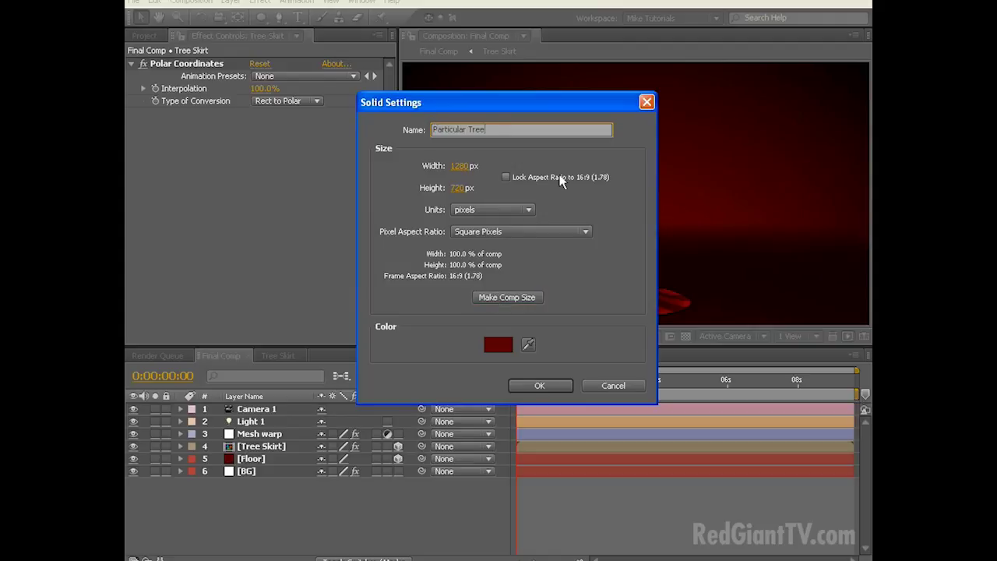
pyautogui.click(498, 345)
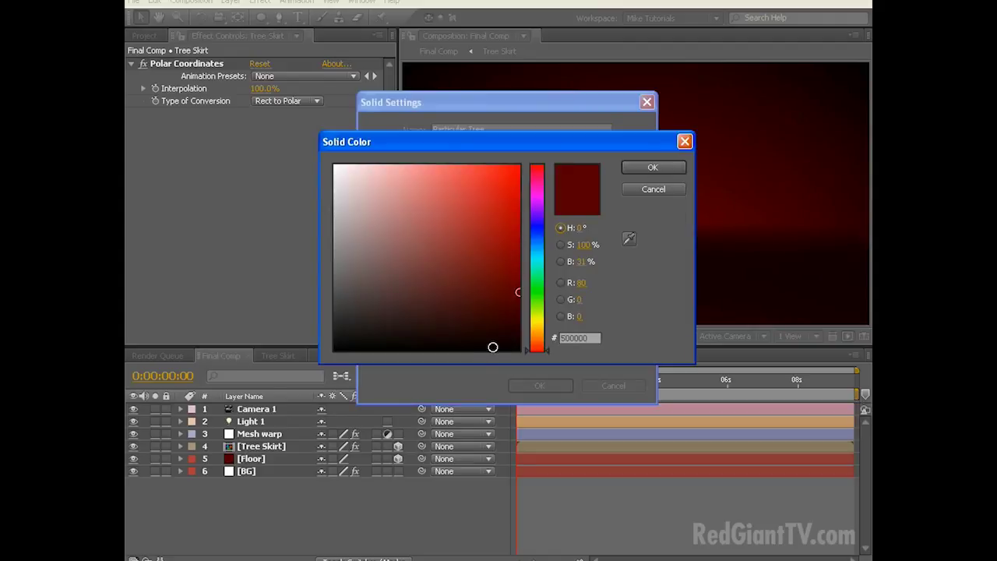
pyautogui.click(541, 298)
pyautogui.press('Return')
pyautogui.press('Return')
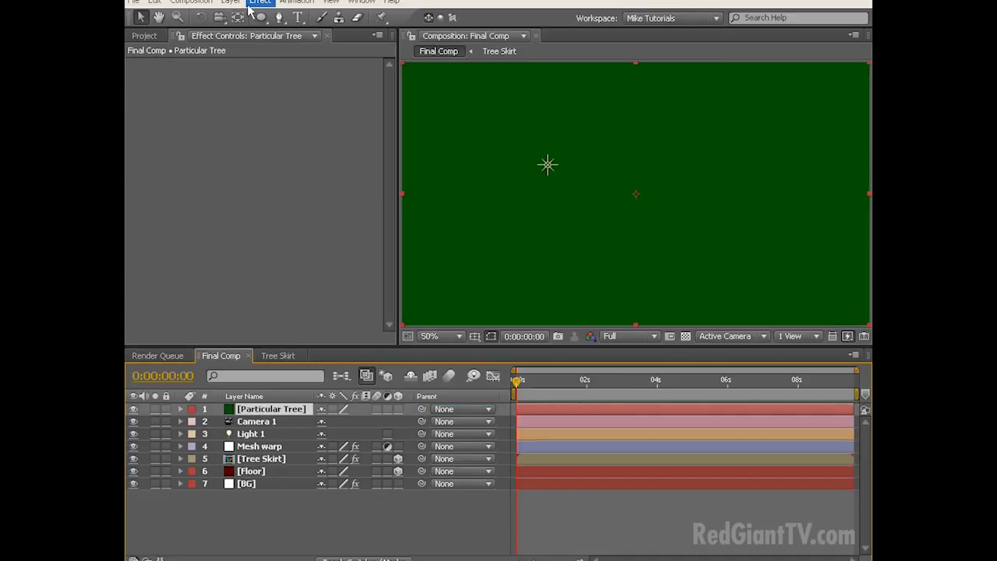
# Apply the Trapcode Particular effect to the Particular Tree layer
pyautogui.click(258, 3)
pyautogui.moveTo(335, 371)
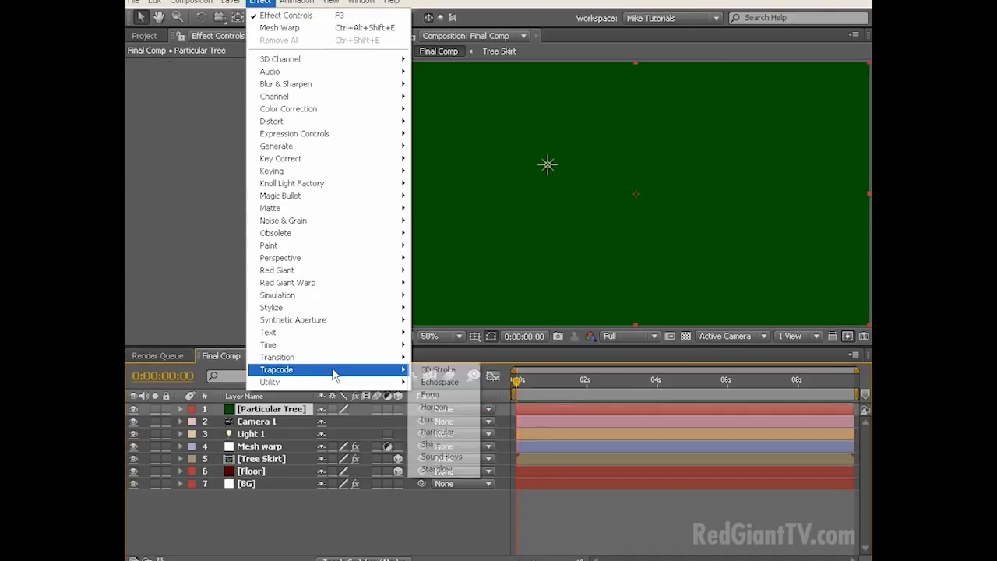
pyautogui.click(439, 433)
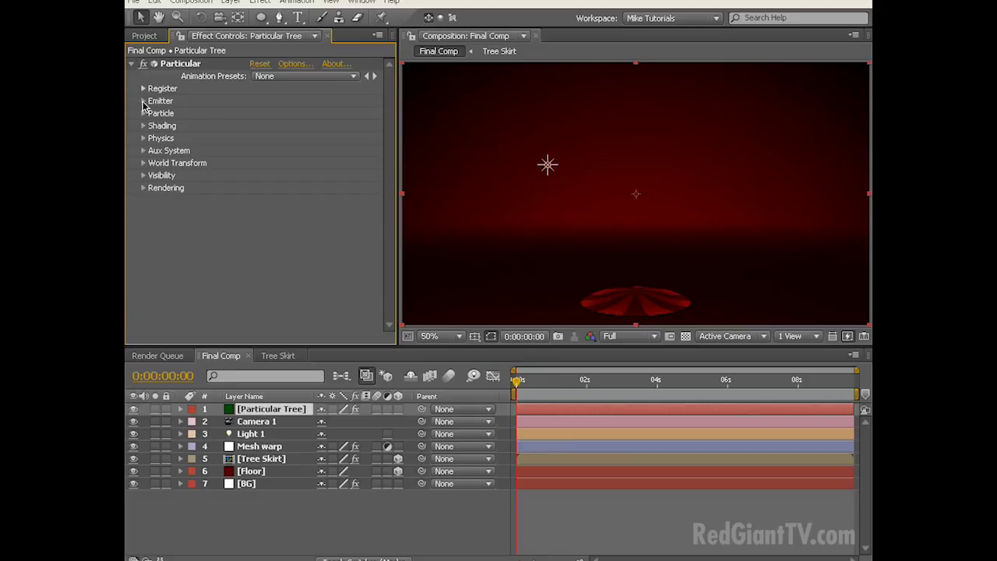
# Set Particular's emitter direction to Disc and preview the particles at 0:00:03:10
pyautogui.click(143, 102)
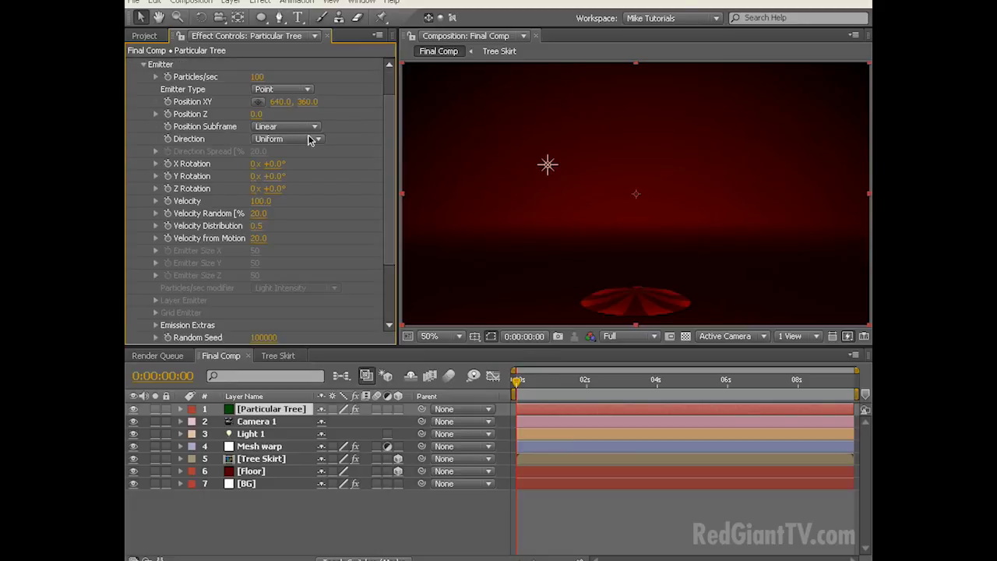
pyautogui.click(310, 141)
pyautogui.click(296, 164)
pyautogui.click(546, 383)
pyautogui.moveTo(546, 392); pyautogui.dragTo(635, 389)
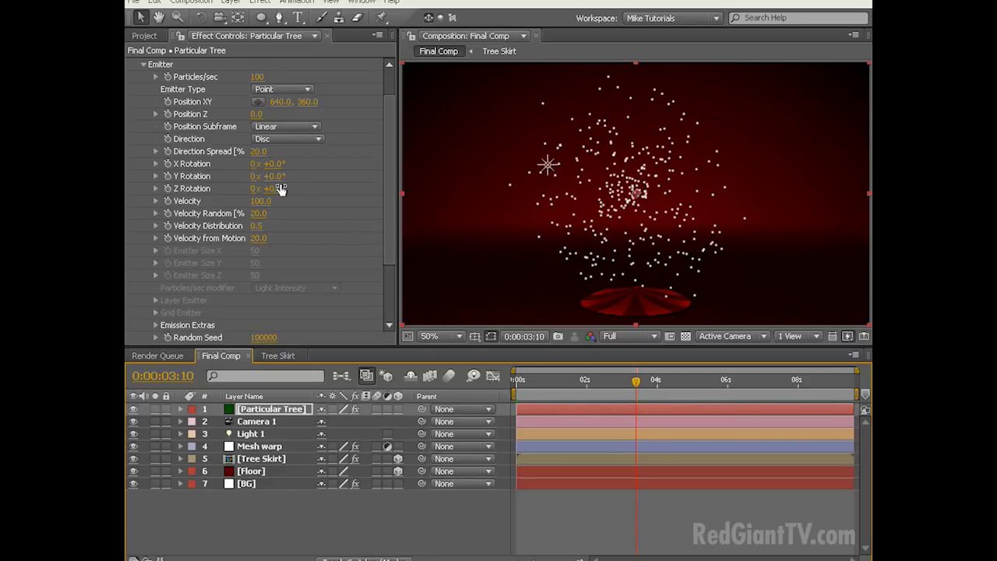
# Tilt the emitter disc to an X rotation of about 86° and keep its direction set to Disc
pyautogui.moveTo(278, 163); pyautogui.dragTo(347, 166)
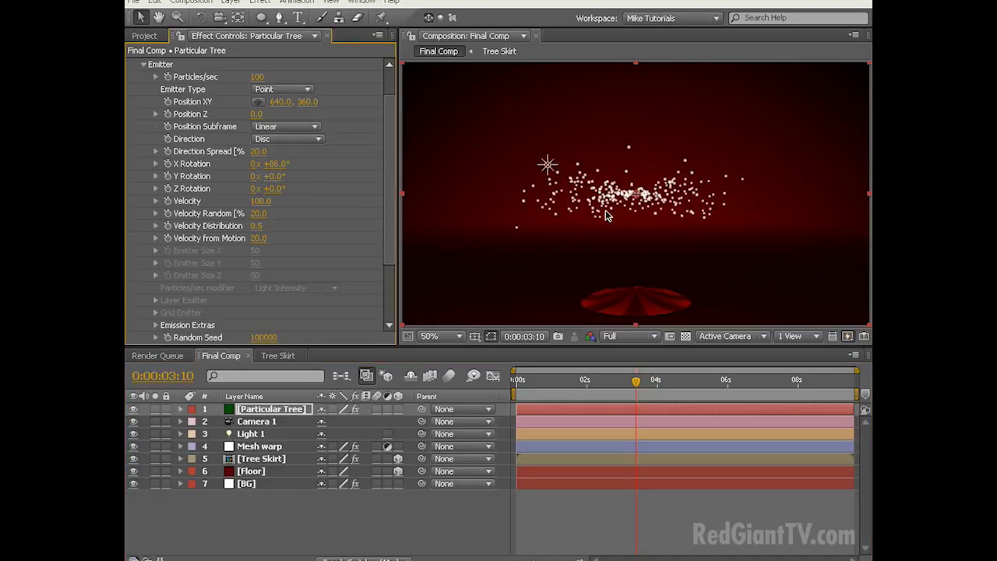
pyautogui.click(308, 140)
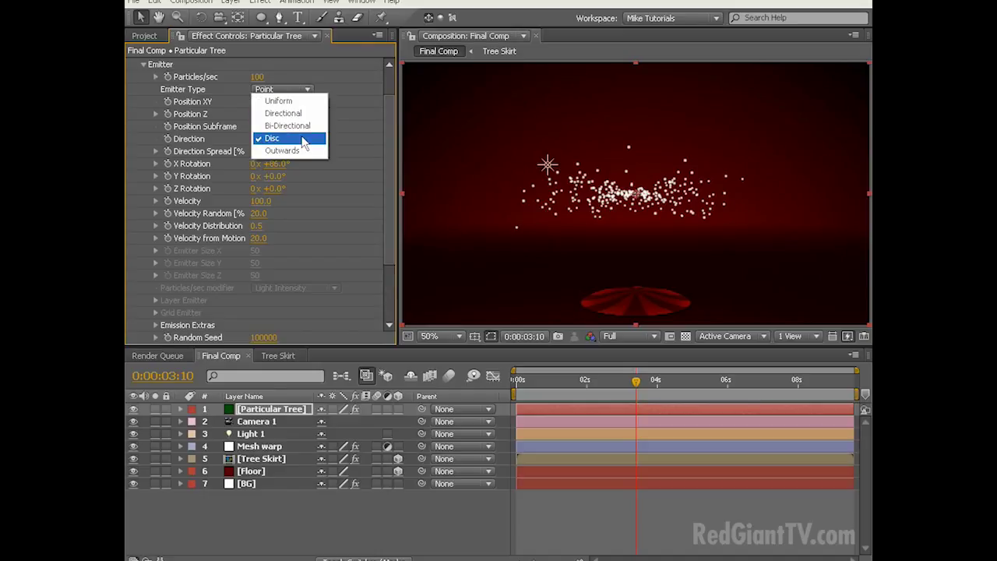
pyautogui.click(303, 140)
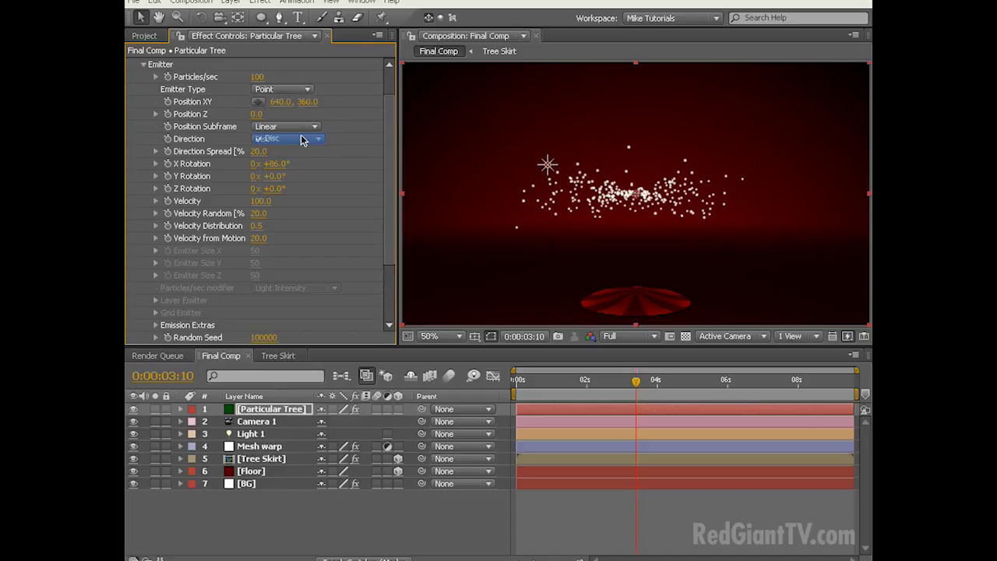
# Set the emitter's direction spread to 0 and its X rotation to 90° so the disc is flat
pyautogui.click(259, 153)
pyautogui.write('0')
pyautogui.press('Return')
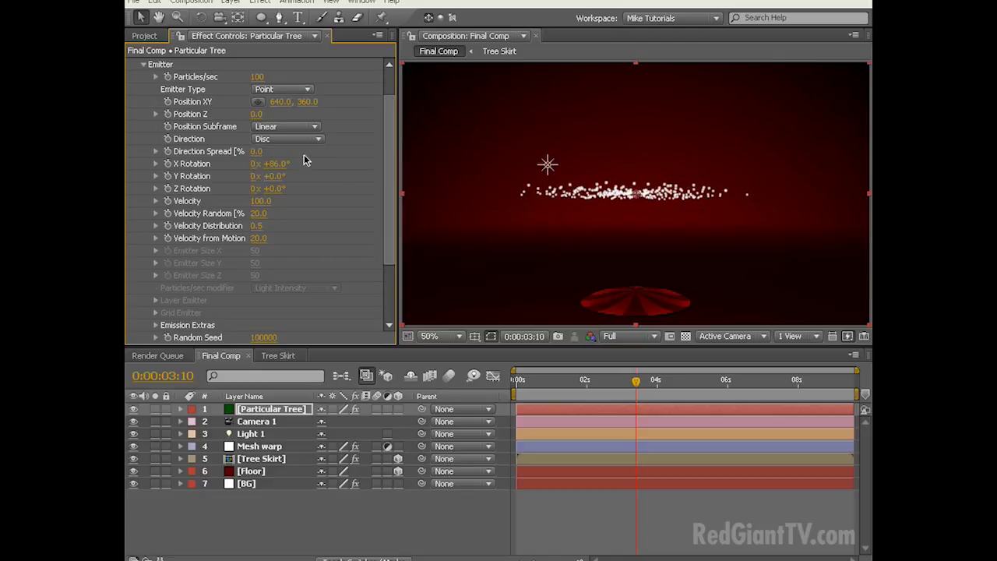
pyautogui.click(273, 166)
pyautogui.write('90')
pyautogui.press('Return')
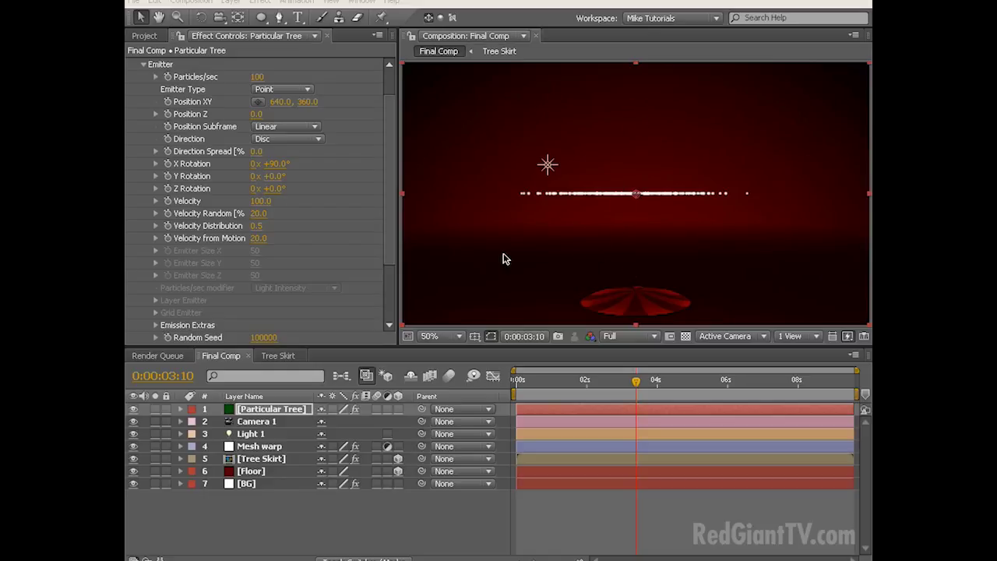
# Animate the emitter's Position XY from 640, 640 at 0:00:00:00 to 640, 150 at 0:00:04:00
pyautogui.click(519, 383)
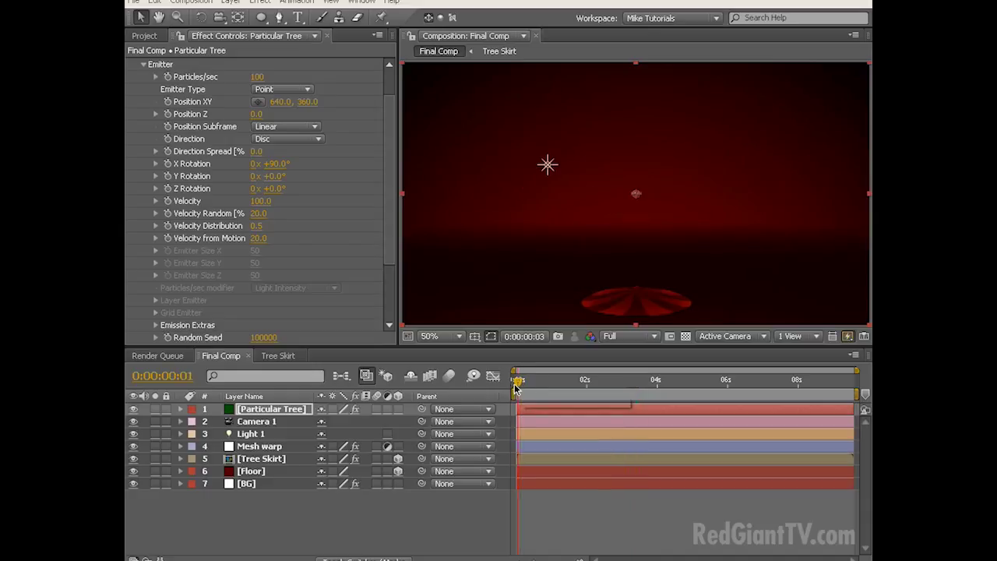
pyautogui.click(308, 104)
pyautogui.write('640')
pyautogui.press('Return')
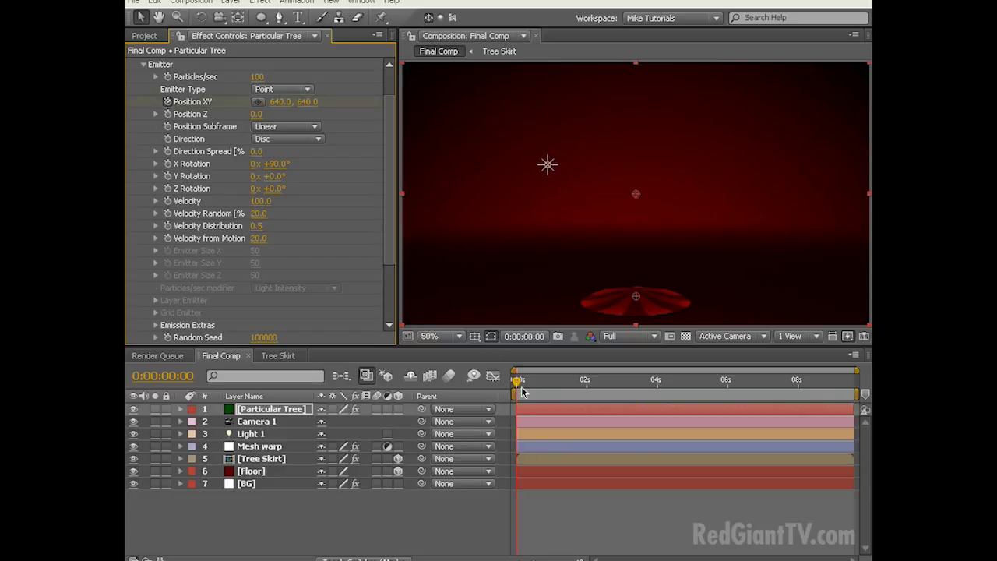
pyautogui.moveTo(520, 388)
pyautogui.mouseDown()
pyautogui.moveTo(679, 386)
pyautogui.moveTo(656, 386)
pyautogui.mouseUp()
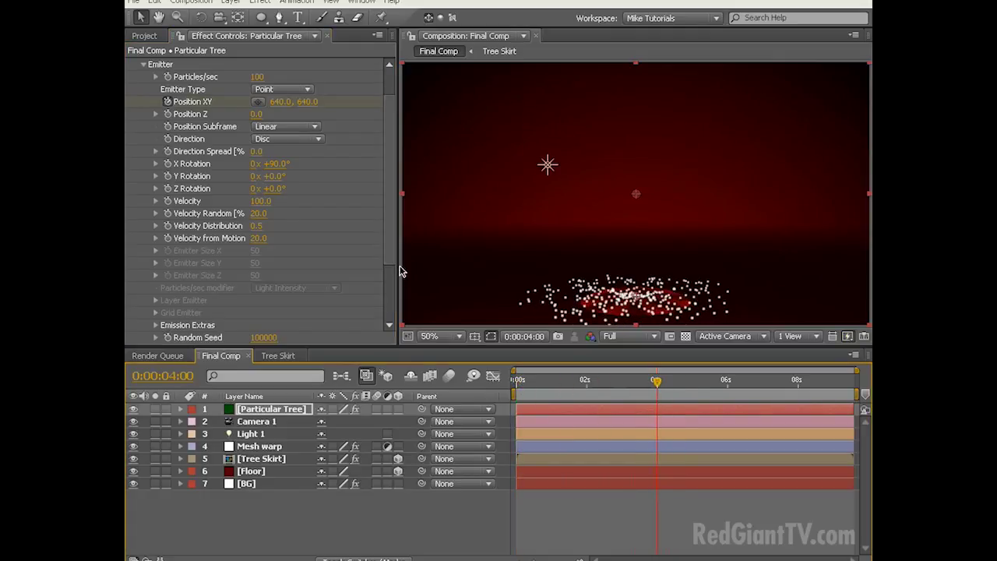
pyautogui.click(307, 102)
pyautogui.write('150')
pyautogui.press('Return')
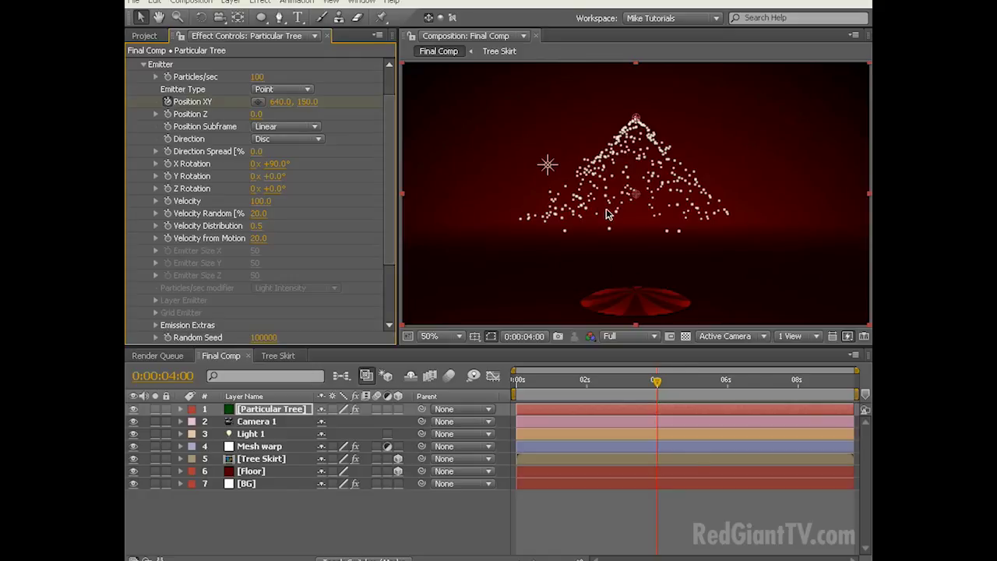
# Set the particles' life to 10 seconds in Particular's Particle settings
pyautogui.moveTo(388, 196); pyautogui.dragTo(389, 252)
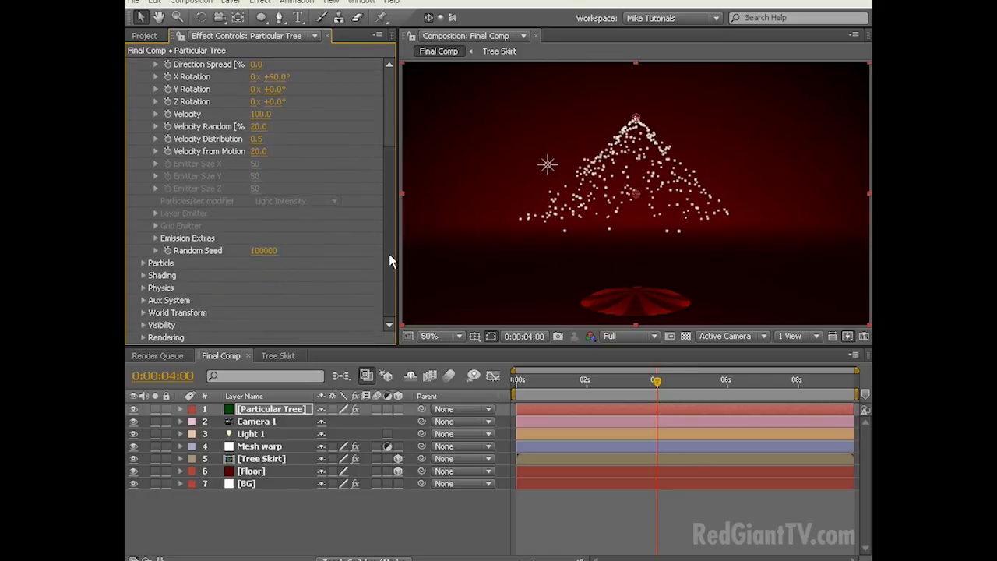
pyautogui.click(145, 264)
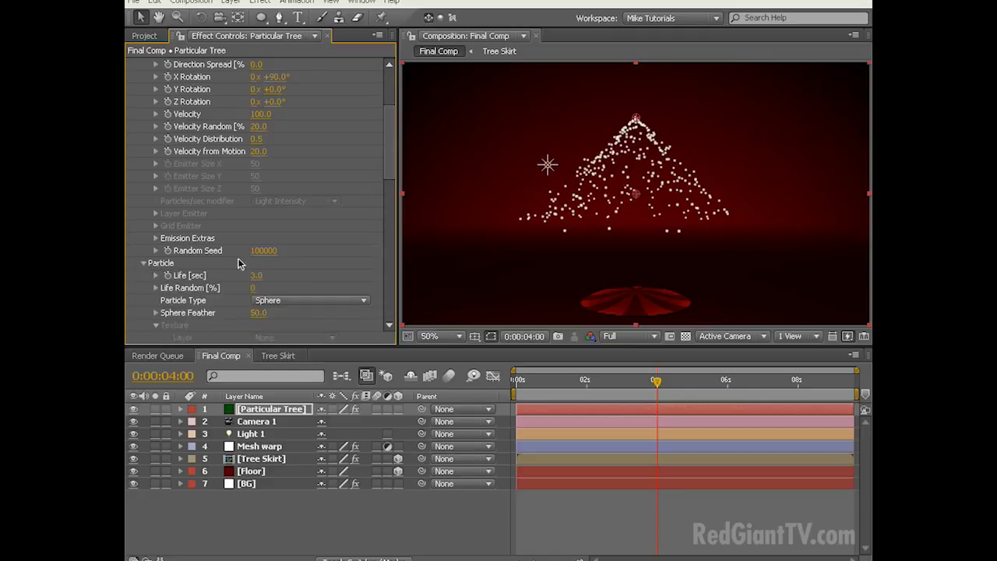
pyautogui.scroll(-5, 258, 275)
pyautogui.click(251, 77)
pyautogui.write('10')
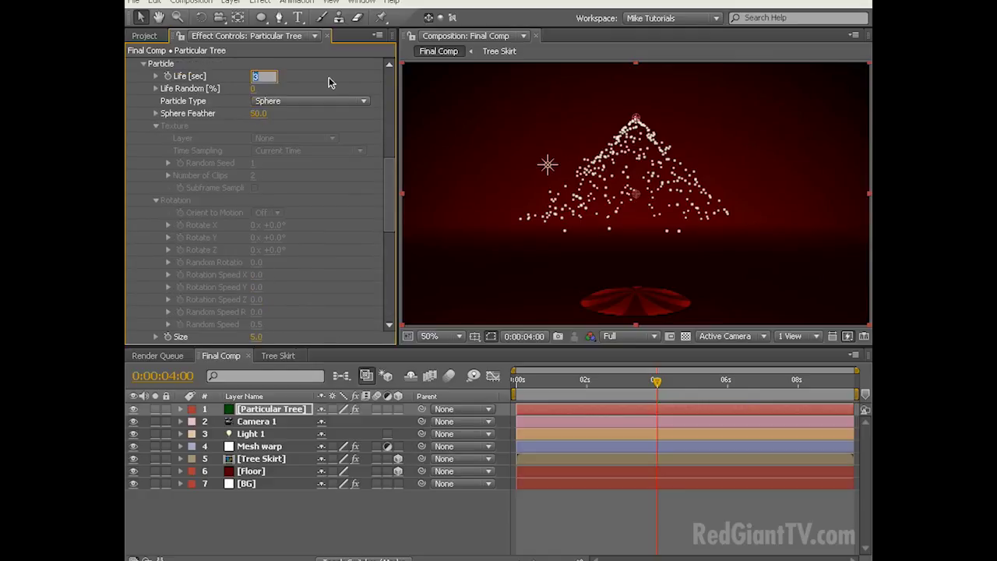
pyautogui.press('Return')
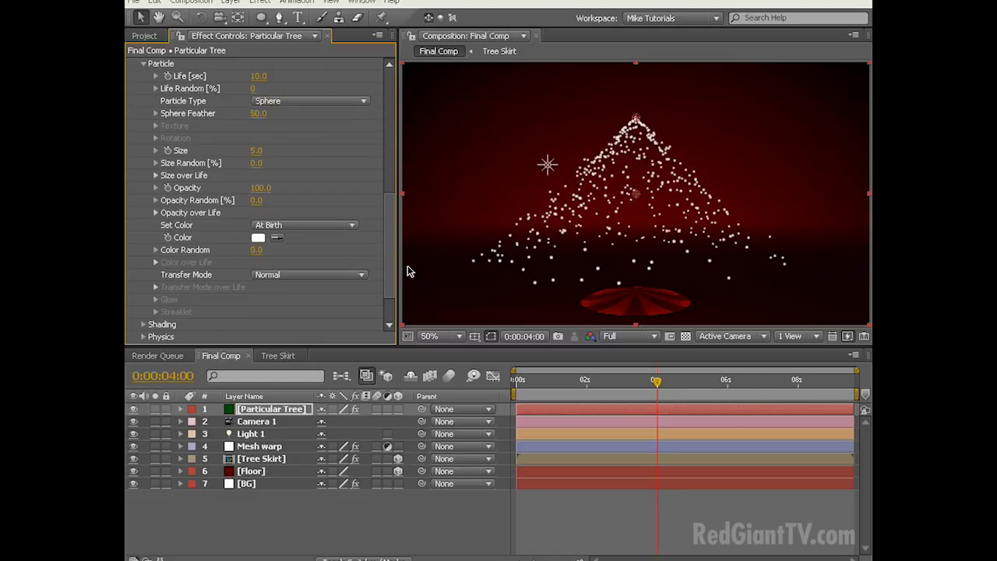
# Set the emitter's velocity to 65 and preview the particles from the start to 0:00:04:01
pyautogui.moveTo(391, 272); pyautogui.dragTo(394, 137)
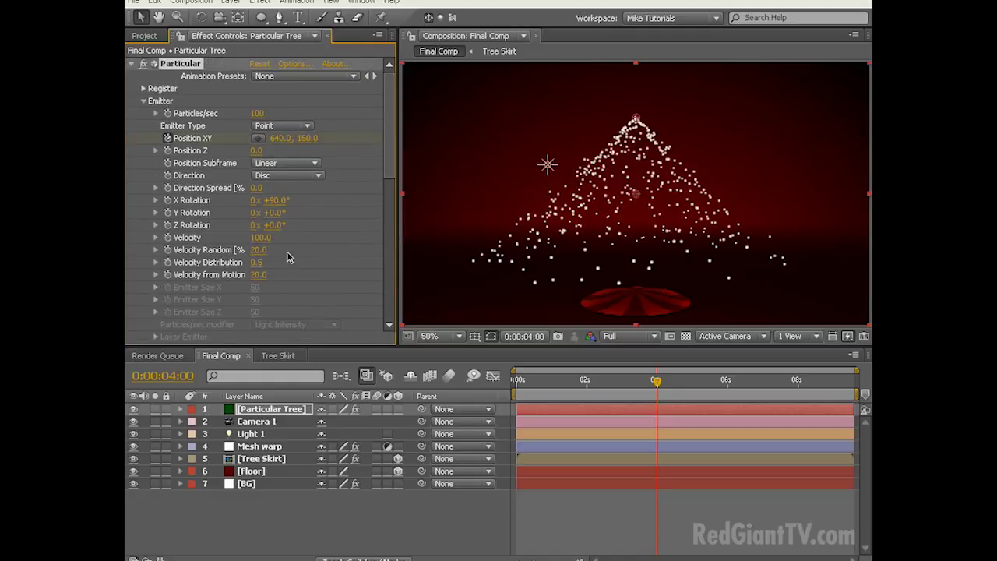
pyautogui.click(520, 385)
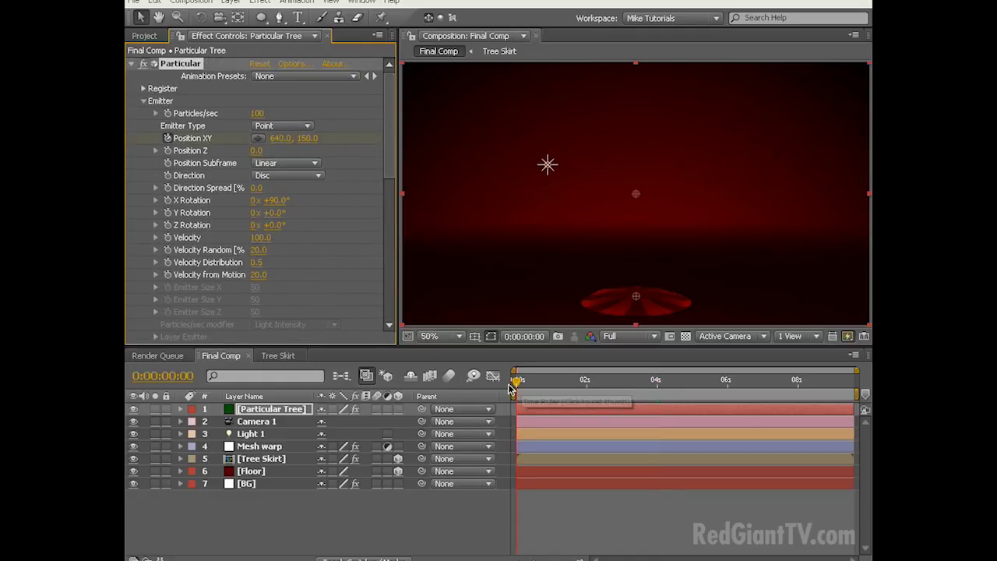
pyautogui.click(260, 237)
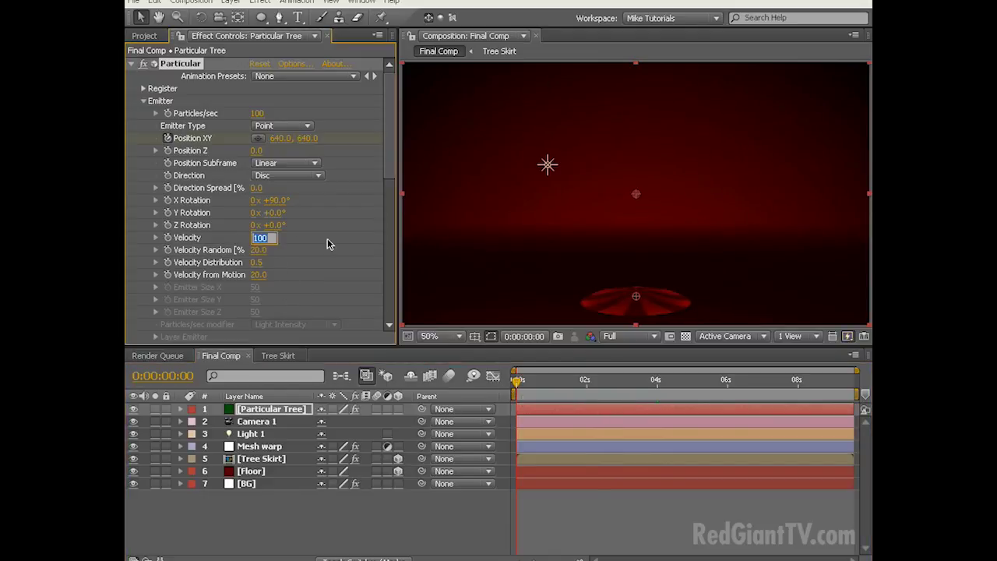
pyautogui.write('65')
pyautogui.press('Return')
pyautogui.moveTo(519, 385); pyautogui.dragTo(659, 385)
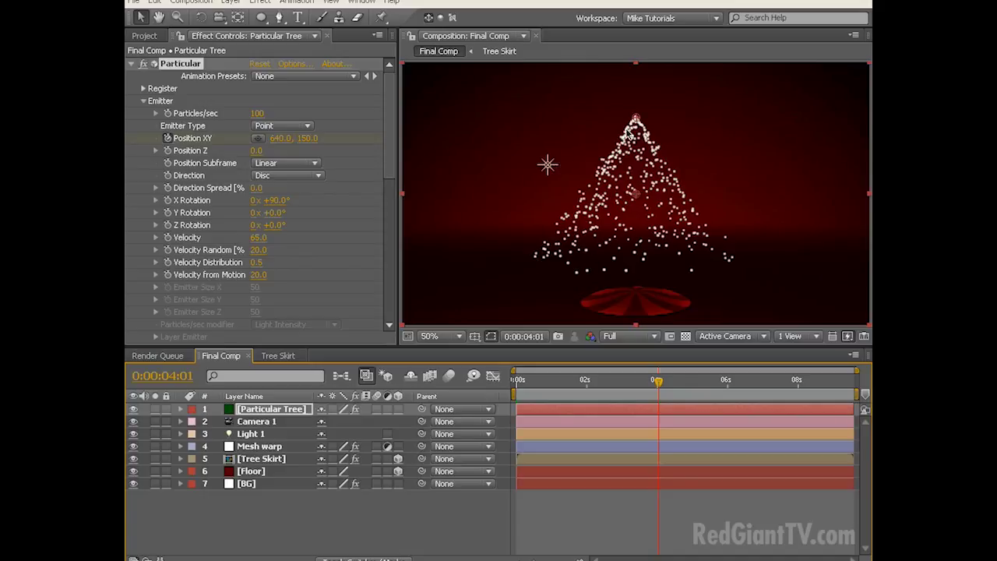
# Keyframe the emitter's velocity at 65 at 0:00:00:00 and at 0 at 0:00:04:00
pyautogui.click(521, 383)
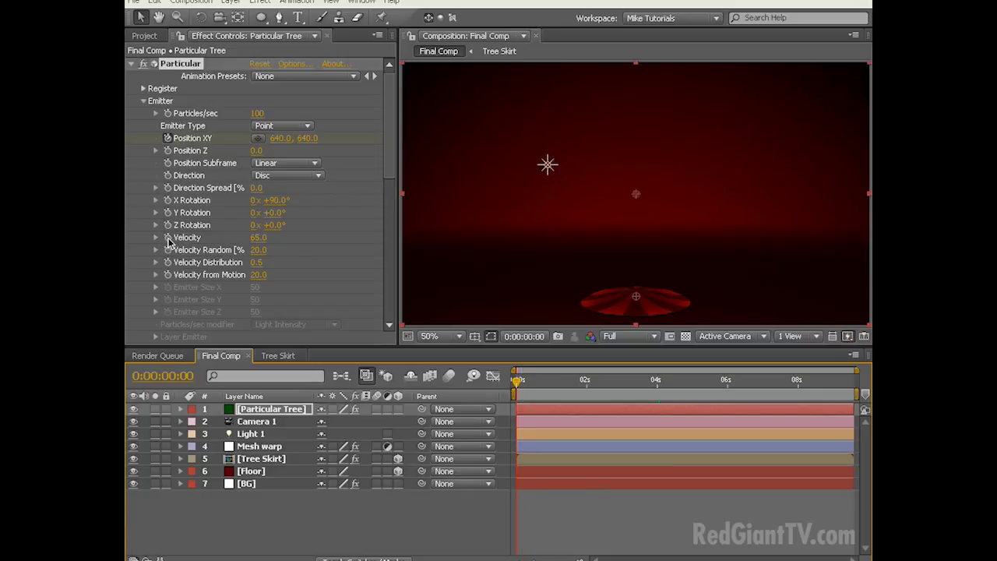
pyautogui.click(167, 237)
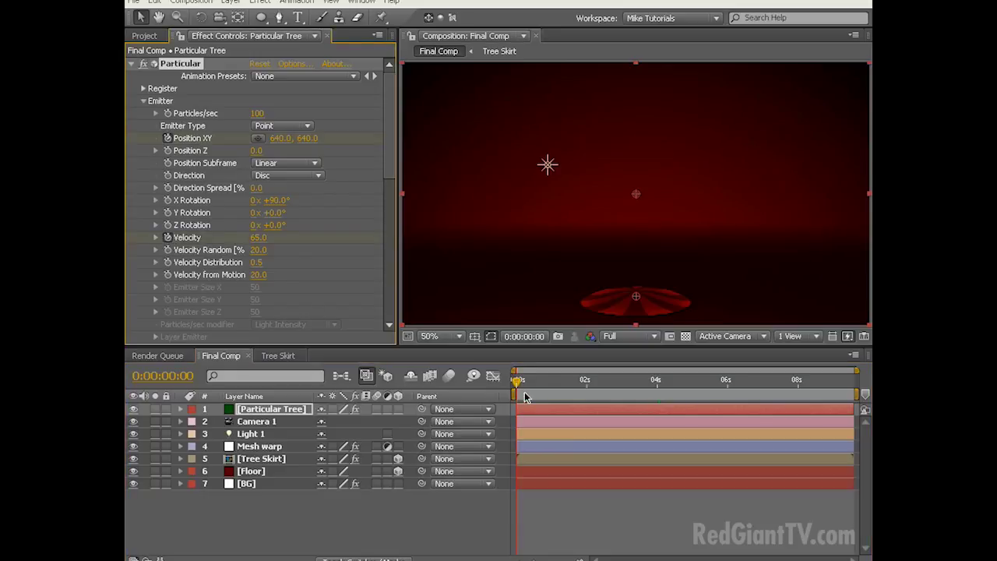
pyautogui.moveTo(518, 387); pyautogui.dragTo(658, 389)
pyautogui.click(258, 238)
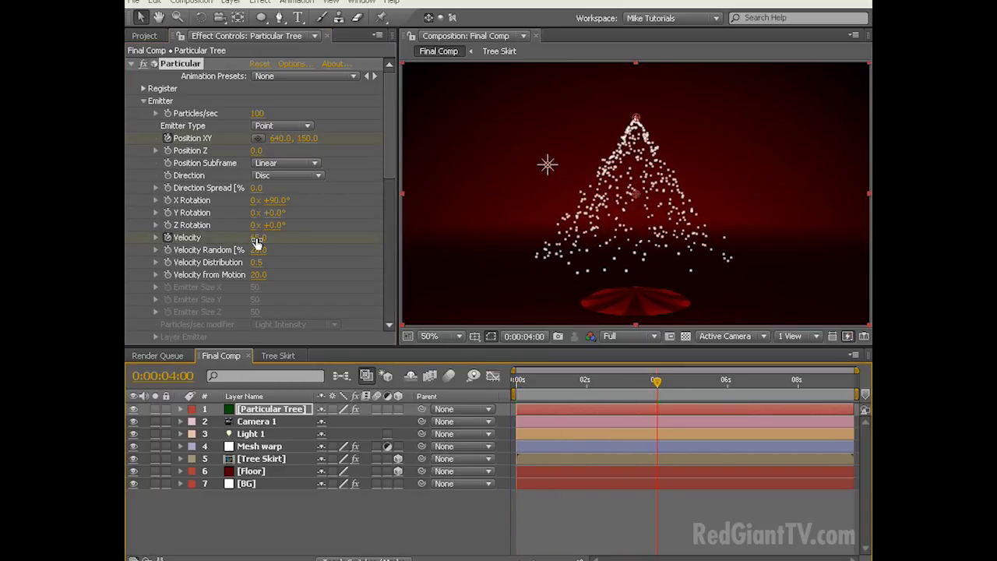
pyautogui.write('0')
pyautogui.press('Return')
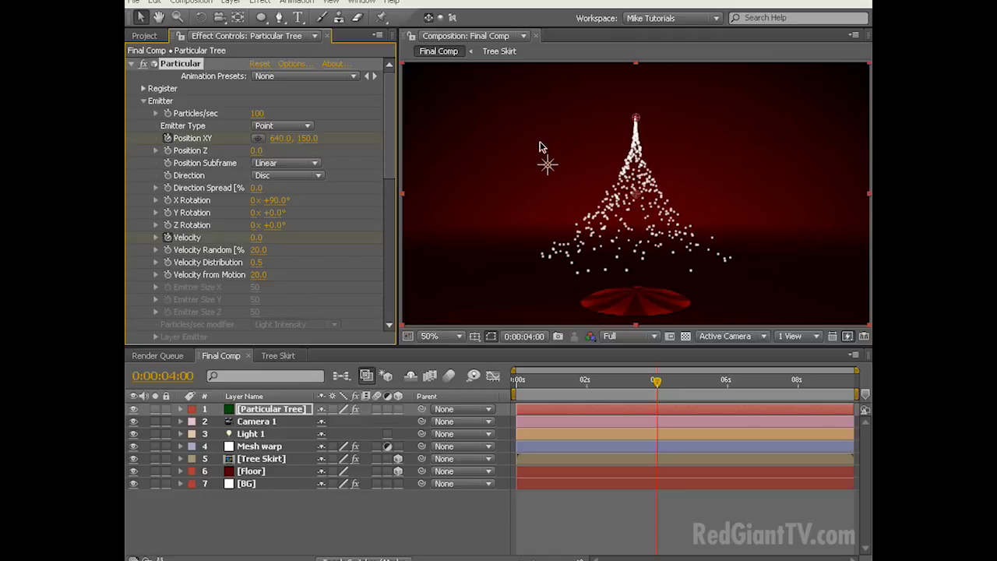
# Keyframe Particles/sec at 175 at 0:00:00:00 and at 0 at 0:00:04:00
pyautogui.click(531, 385)
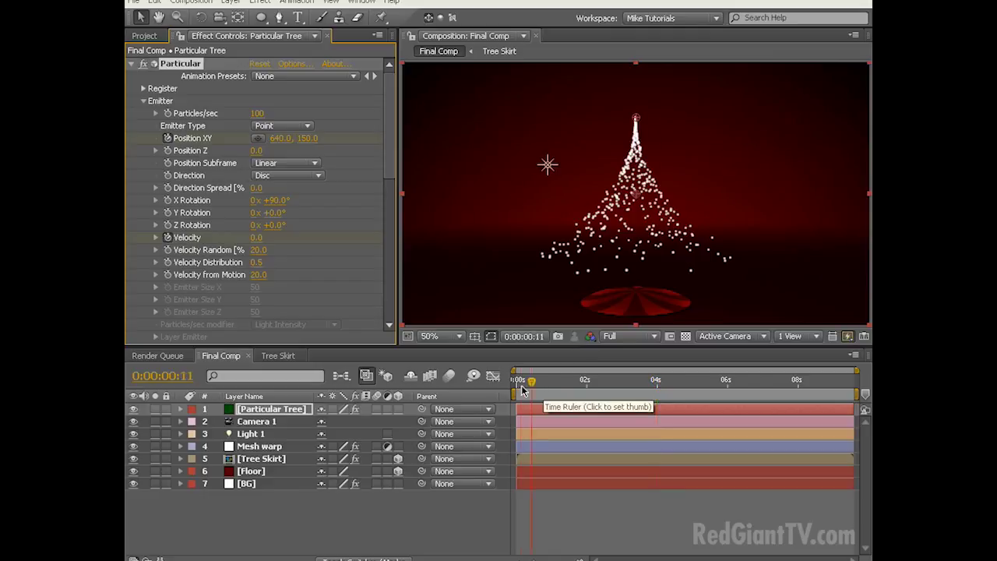
pyautogui.moveTo(524, 389); pyautogui.dragTo(515, 390)
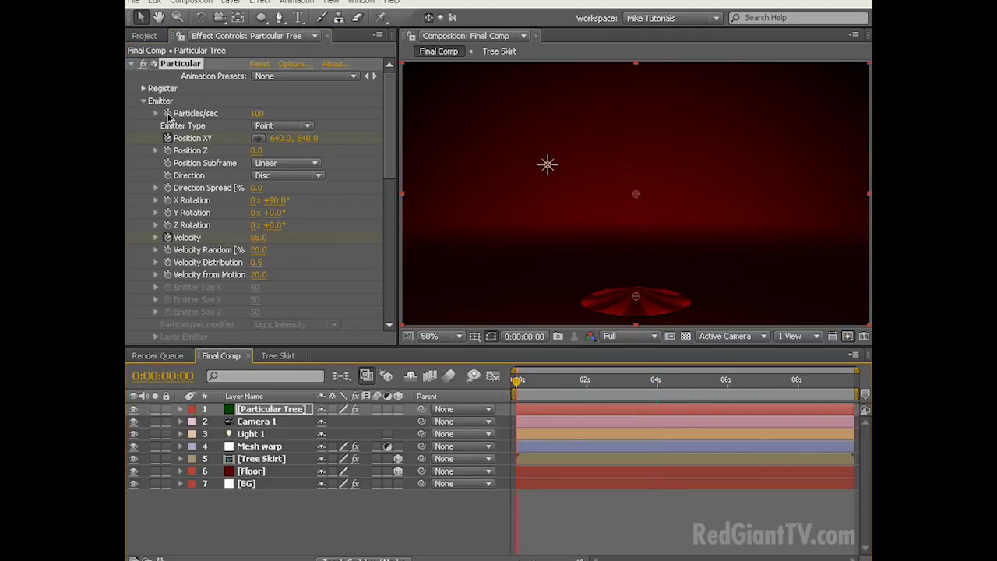
pyautogui.click(167, 114)
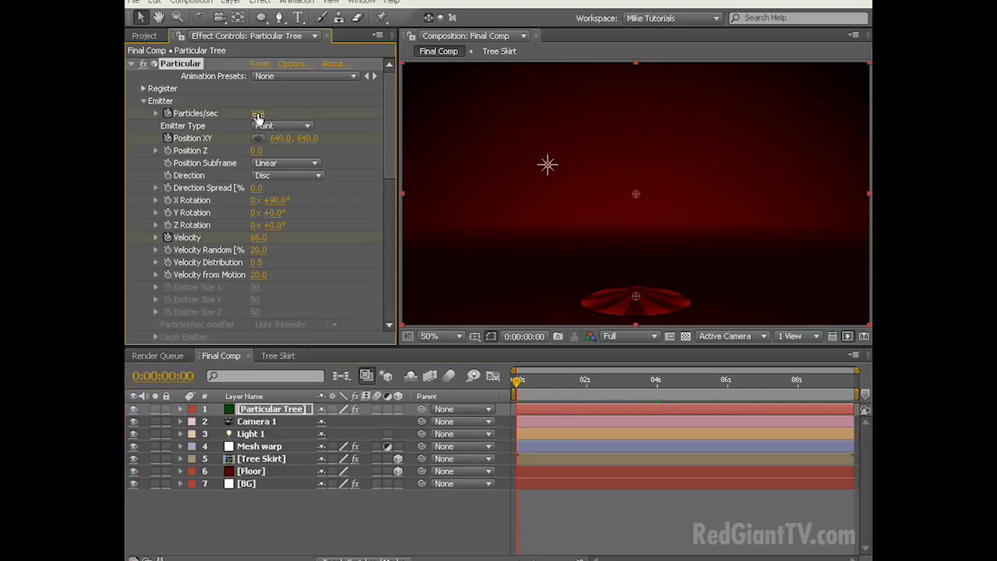
pyautogui.click(258, 115)
pyautogui.click(656, 383)
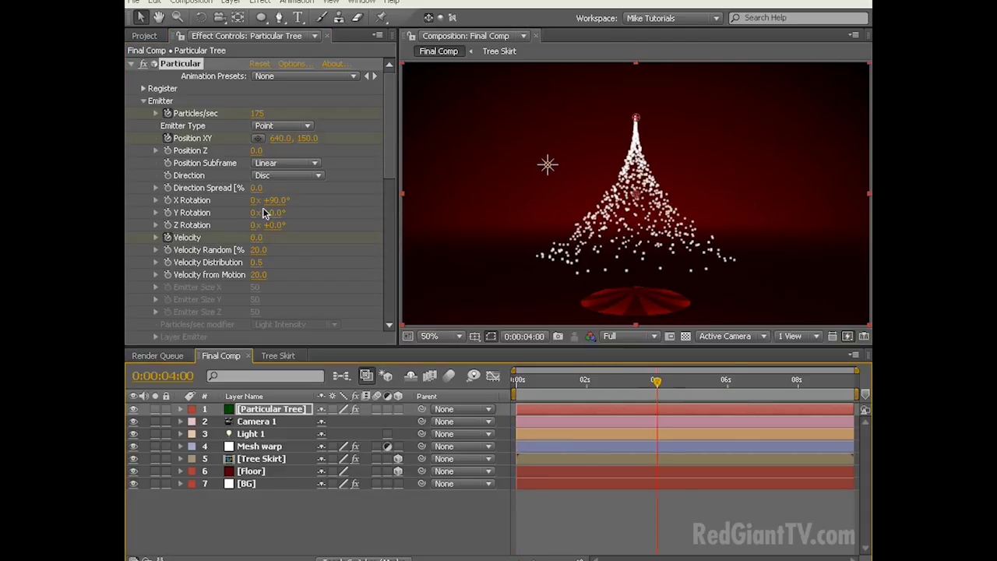
pyautogui.click(257, 113)
pyautogui.write('0')
pyautogui.press('Return')
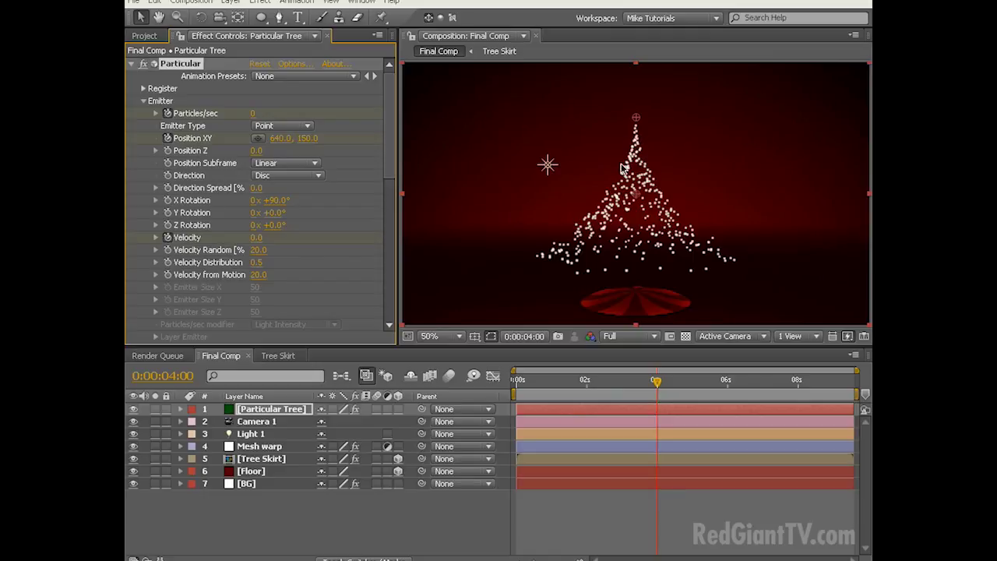
# Reshape the Velocity curve in the Graph Editor, flat out of the first keyframe and steep into the 0:00:04:00 keyframe
pyautogui.click(286, 413)
pyautogui.press('u')
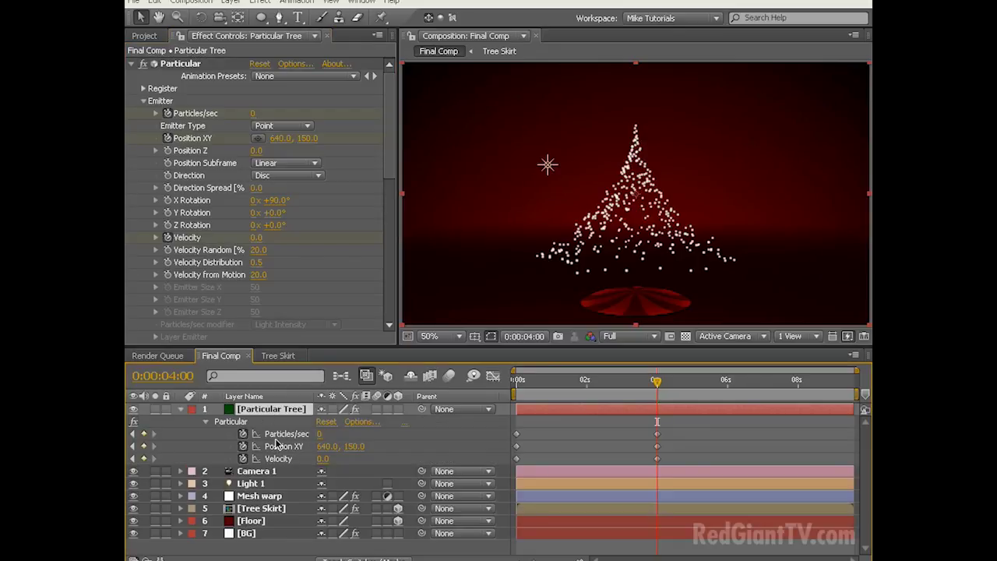
pyautogui.click(492, 377)
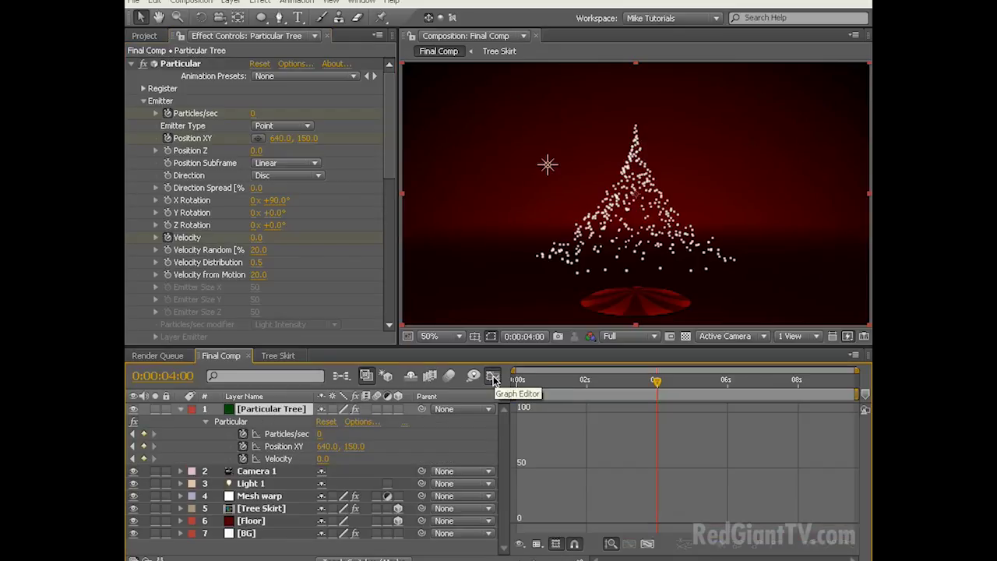
pyautogui.click(279, 461)
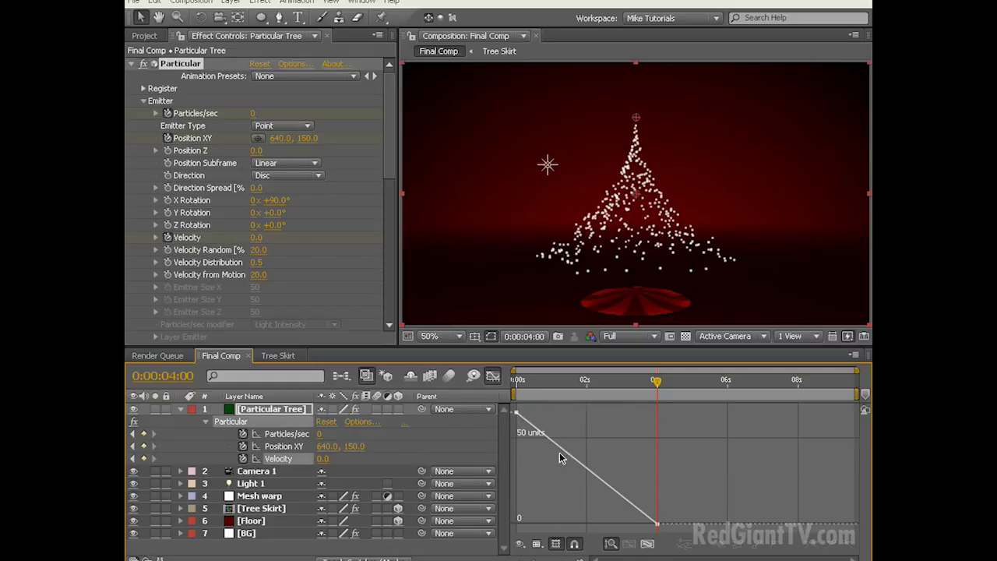
pyautogui.click(517, 414)
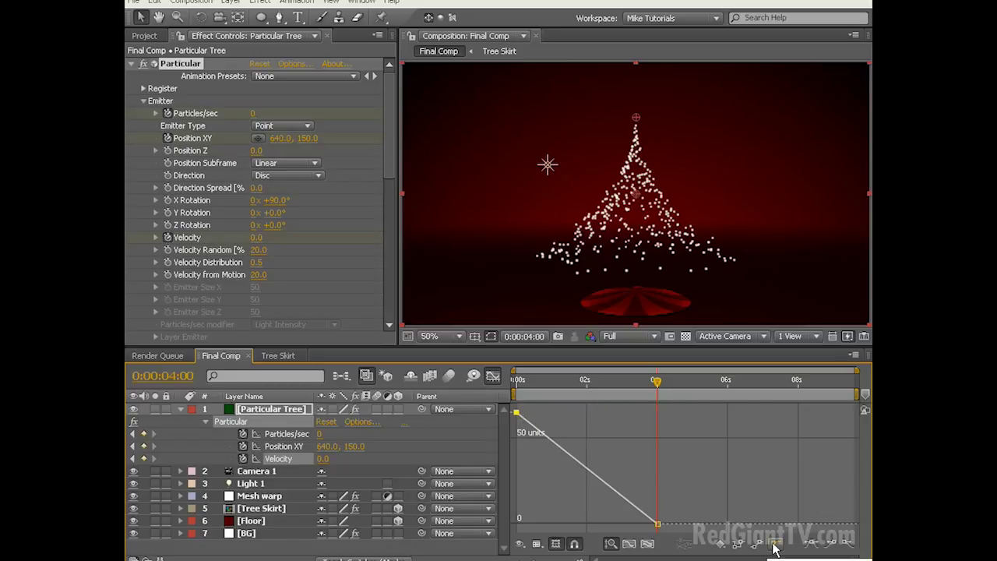
pyautogui.moveTo(542, 433); pyautogui.dragTo(585, 413)
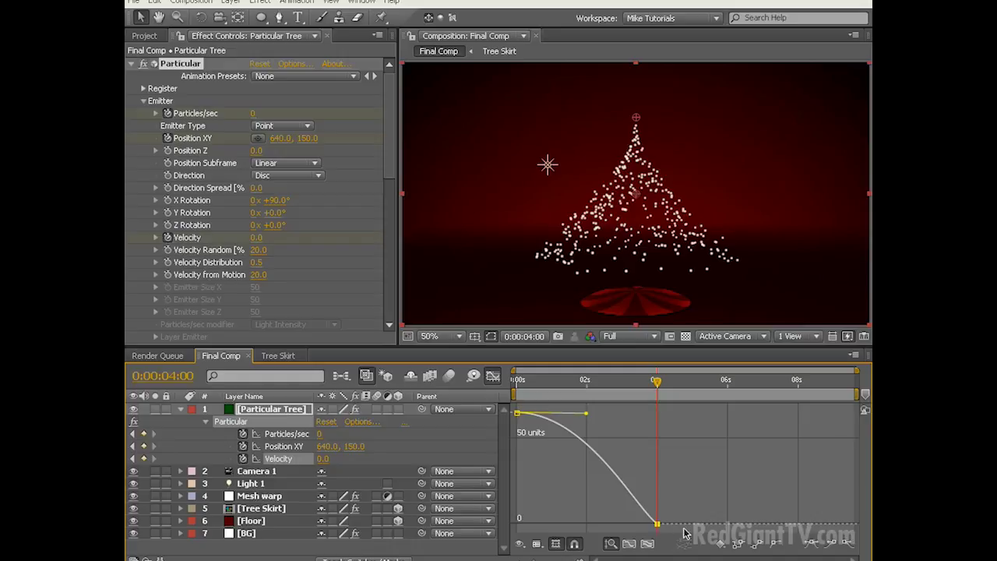
pyautogui.click(777, 549)
pyautogui.moveTo(633, 509); pyautogui.dragTo(656, 477)
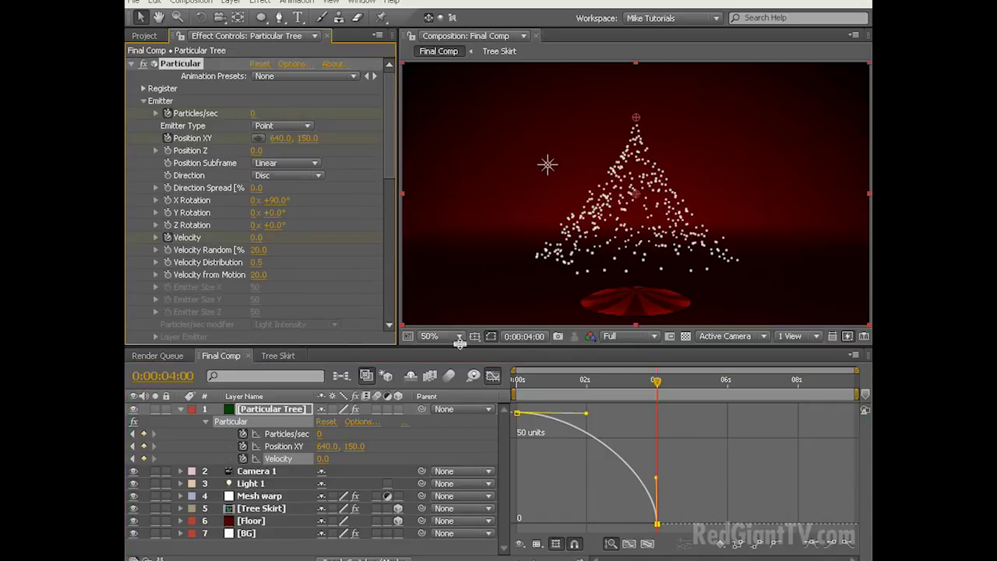
pyautogui.click(492, 379)
# Set Air Resistance to 2 in Particular's Air physics settings and preview the particles from 0:00:04:00 to 0:00:07:10
pyautogui.scroll(-5, 382, 274)
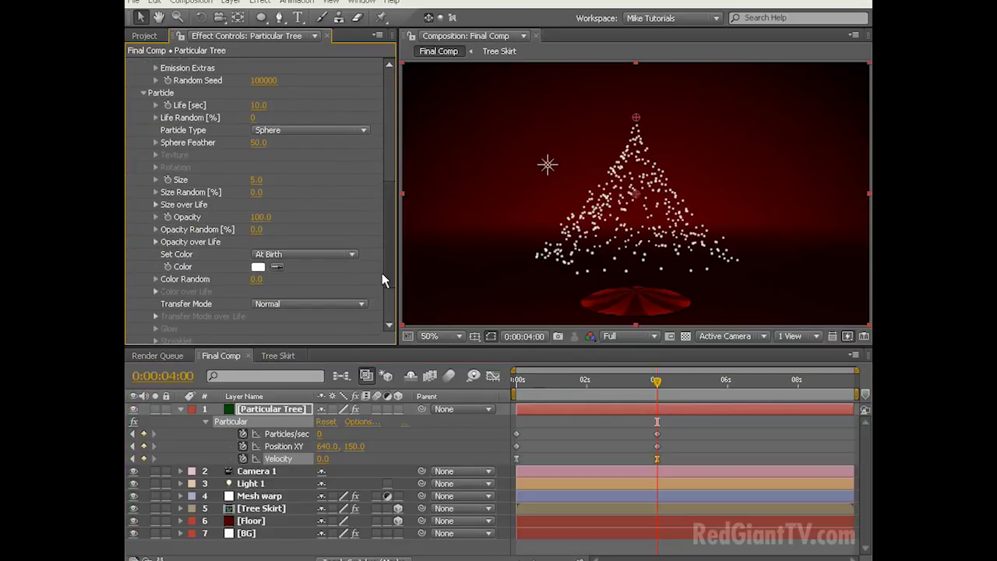
pyautogui.scroll(-3, 382, 296)
pyautogui.click(145, 288)
pyautogui.scroll(-6, 388, 262)
pyautogui.scroll(2, 393, 219)
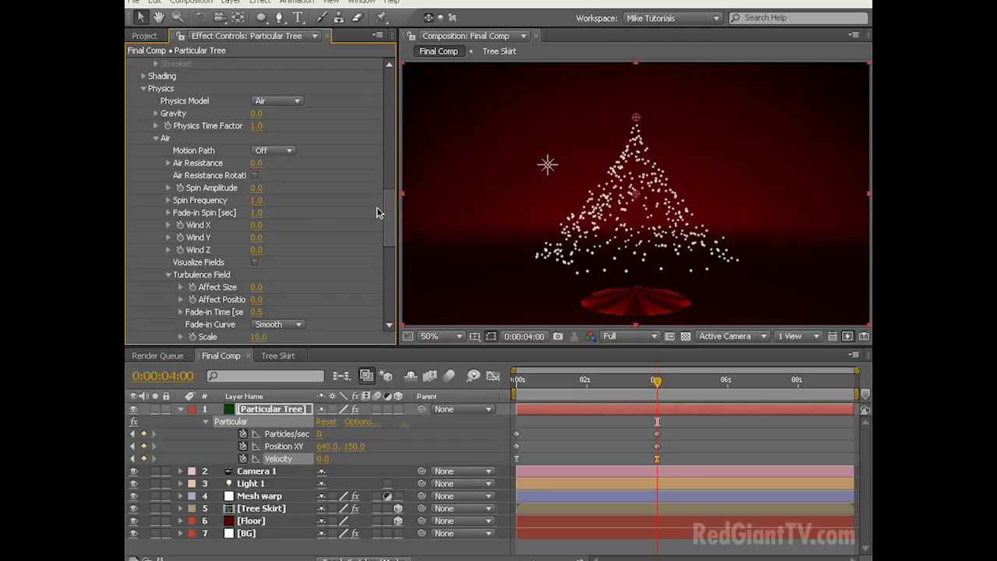
pyautogui.click(258, 163)
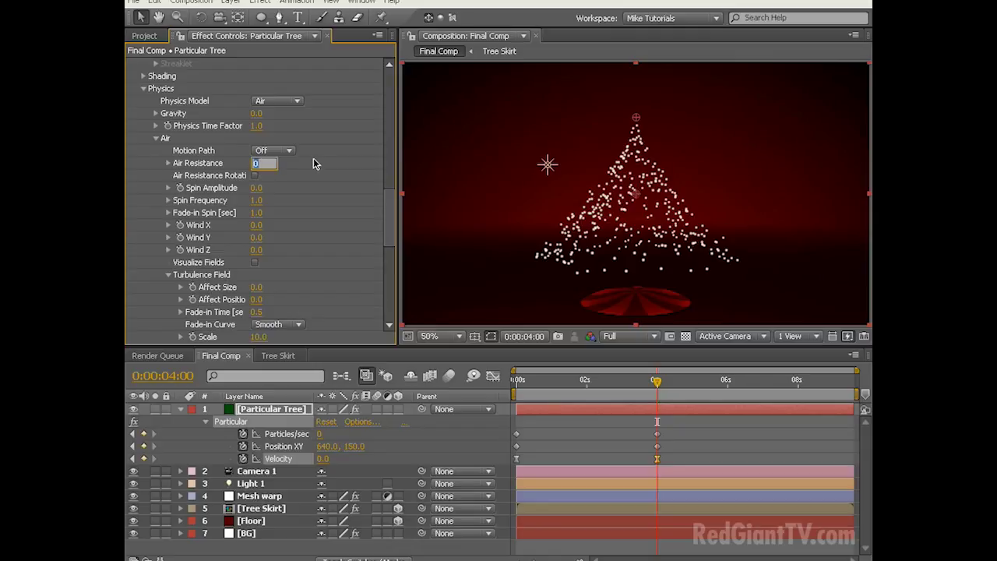
pyautogui.write('2')
pyautogui.press('Return')
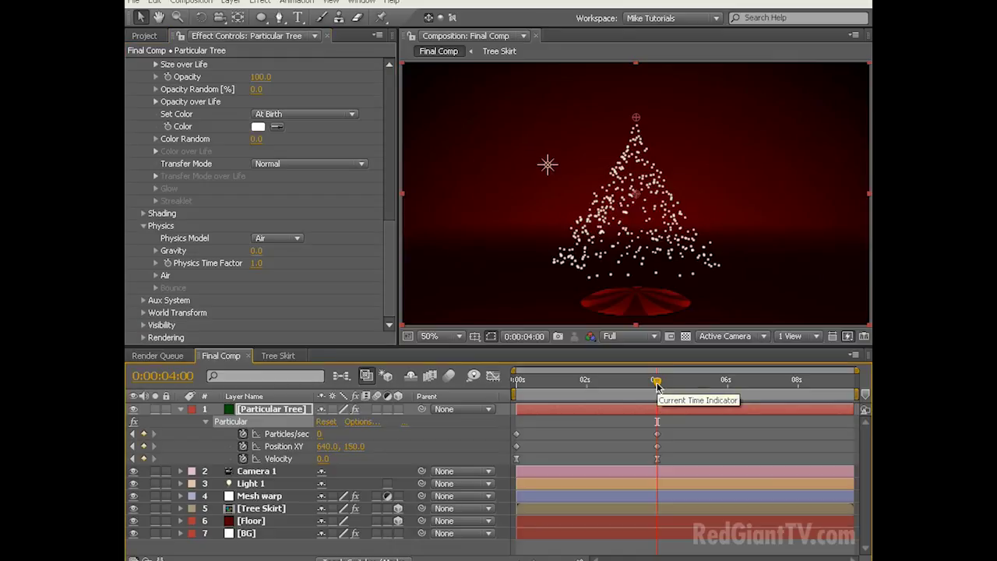
pyautogui.moveTo(657, 384); pyautogui.dragTo(777, 384)
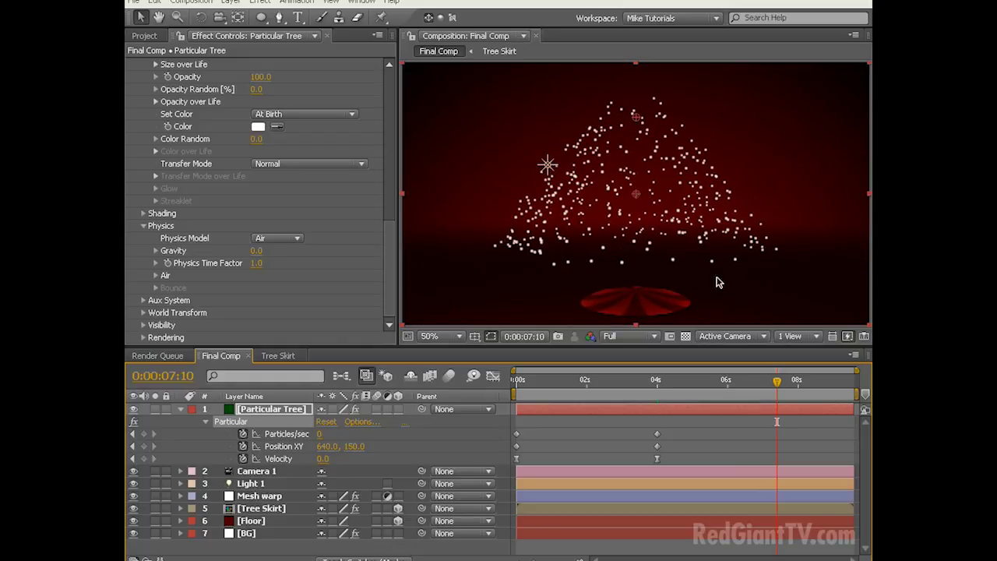
pyautogui.moveTo(777, 382); pyautogui.dragTo(657, 383)
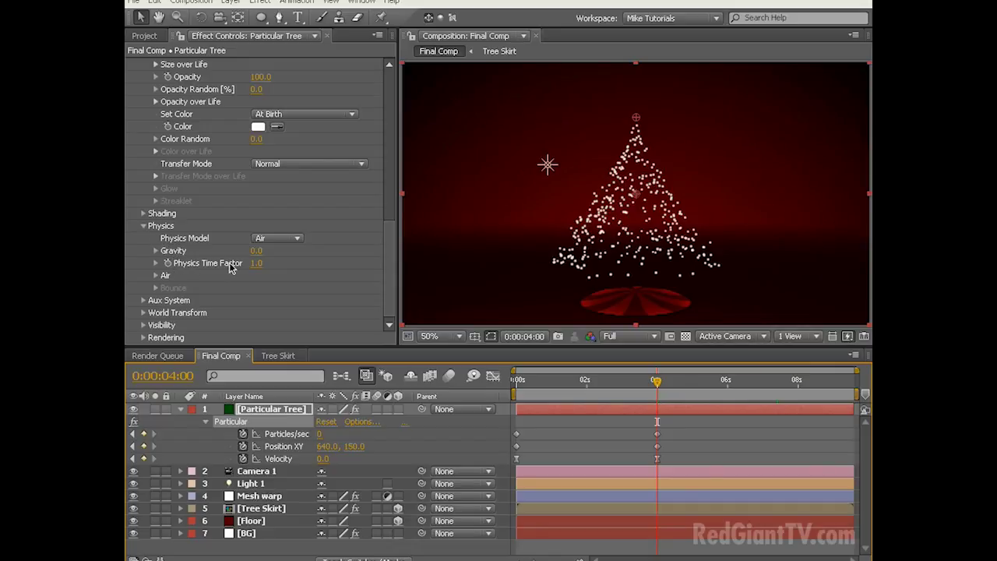
# Keyframe Particular's Physics Time Factor at 1.0 at 0:00:03:04 and at 0 at 0:00:04:00, checking that the particles freeze
pyautogui.moveTo(656, 382); pyautogui.dragTo(629, 387)
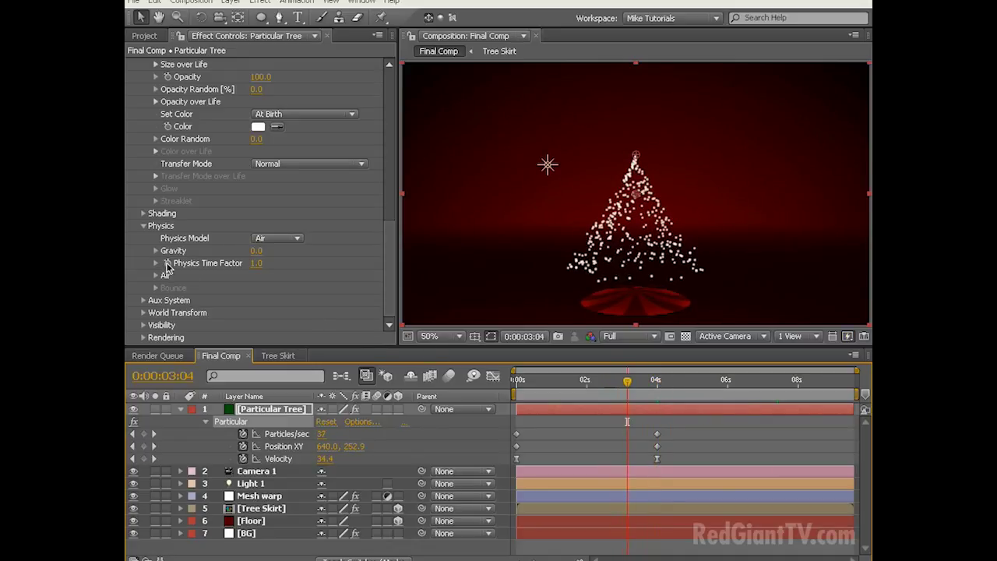
pyautogui.click(167, 265)
pyautogui.moveTo(628, 385); pyautogui.dragTo(656, 384)
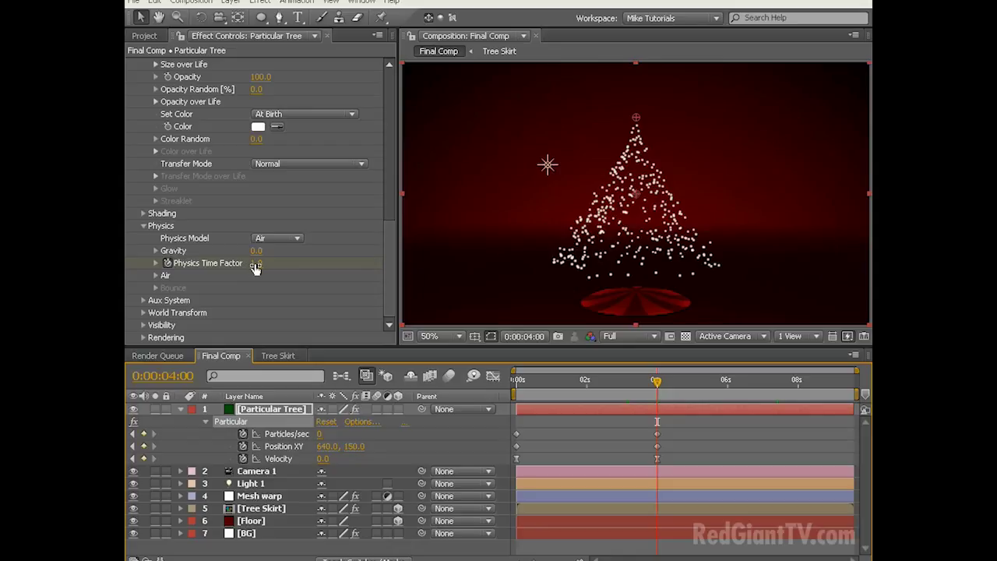
pyautogui.moveTo(256, 265); pyautogui.dragTo(246, 265)
pyautogui.moveTo(657, 385); pyautogui.dragTo(708, 385)
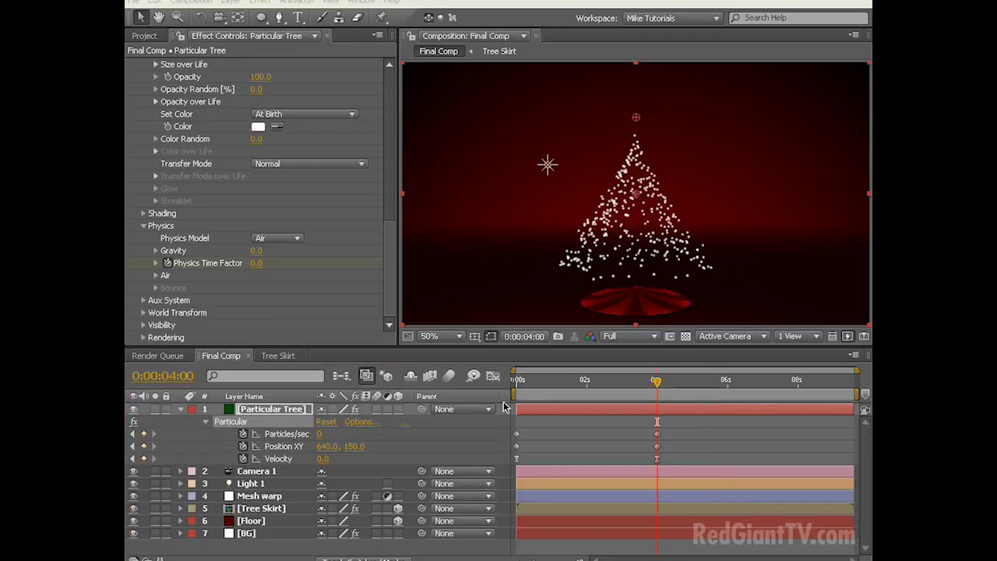
pyautogui.press('j')
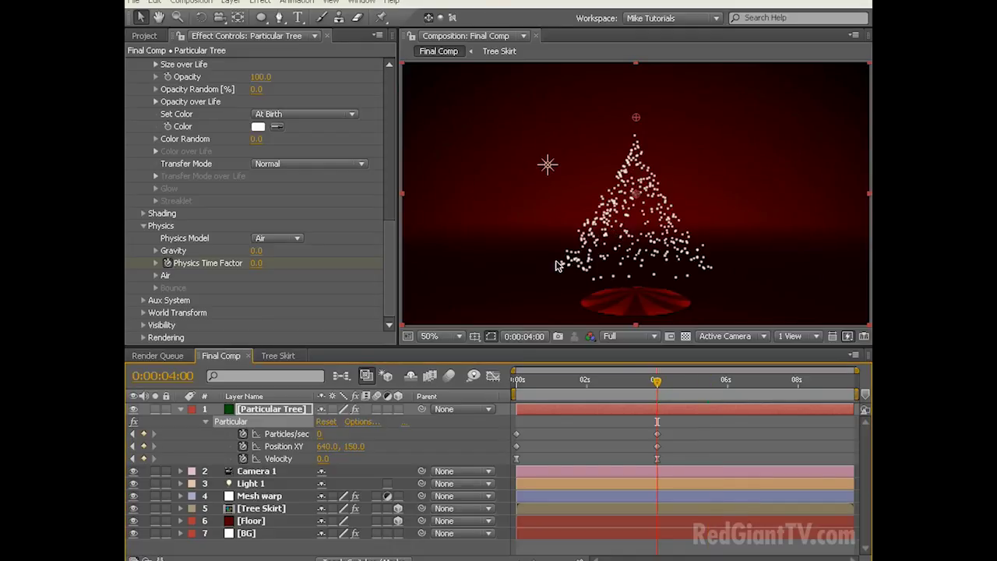
# Set the main particles' Size to 1 in Particular's Particle settings
pyautogui.moveTo(390, 242); pyautogui.dragTo(390, 200)
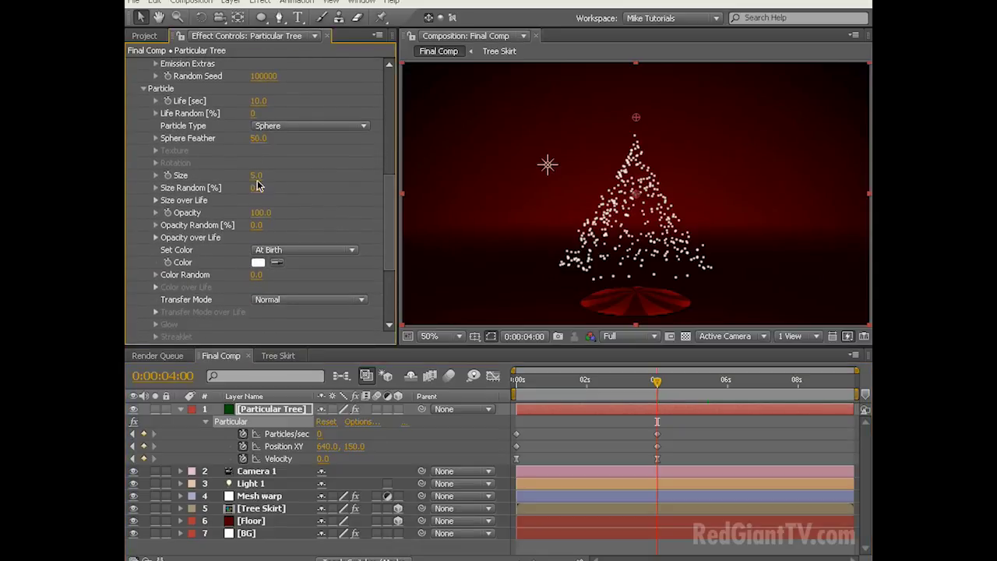
pyautogui.click(256, 177)
pyautogui.write('1')
pyautogui.press('Return')
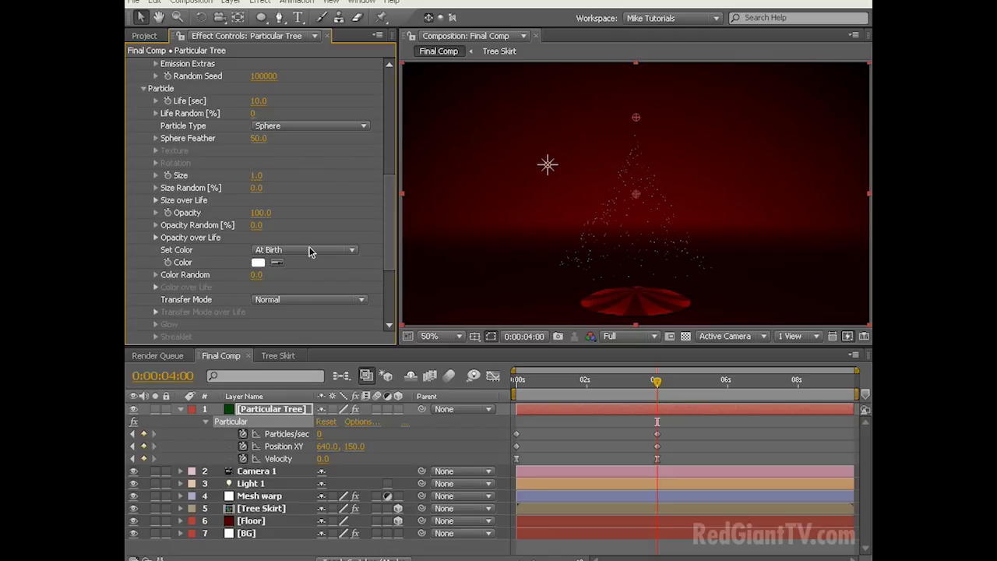
# Set the particle color to Random from Gradient and apply the green preset to the Color over Life gradient
pyautogui.click(314, 254)
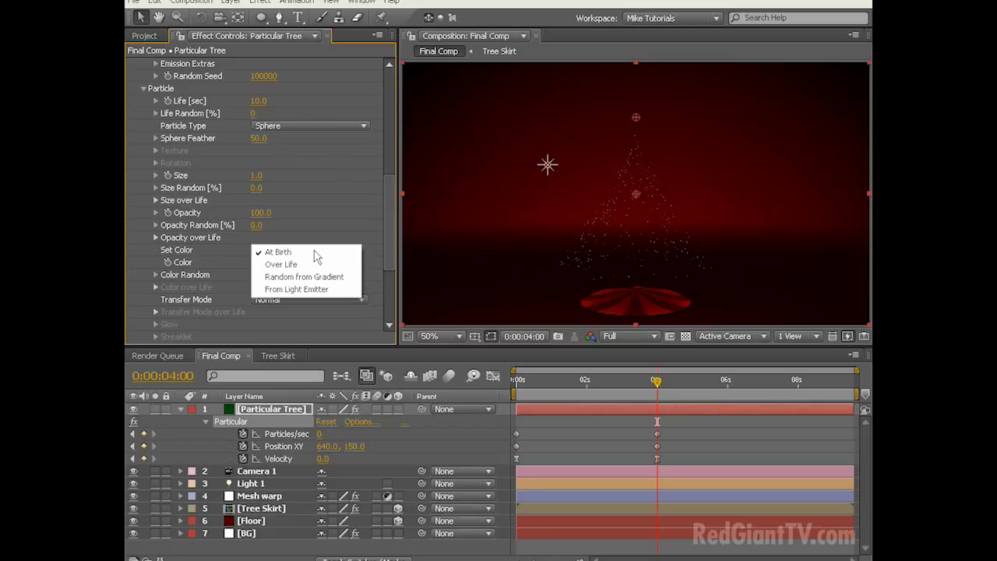
pyautogui.click(316, 277)
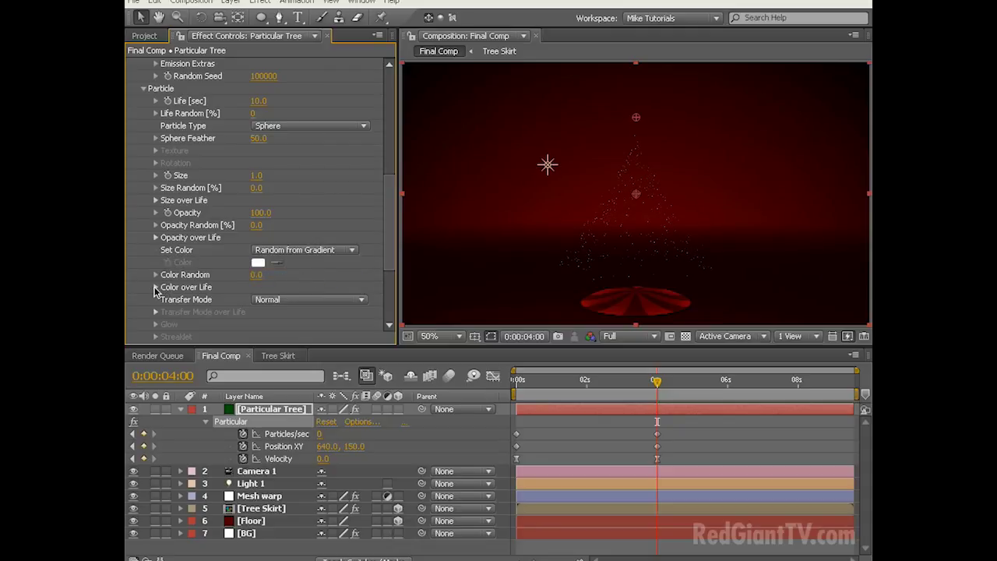
pyautogui.click(155, 288)
pyautogui.scroll(-3, 360, 266)
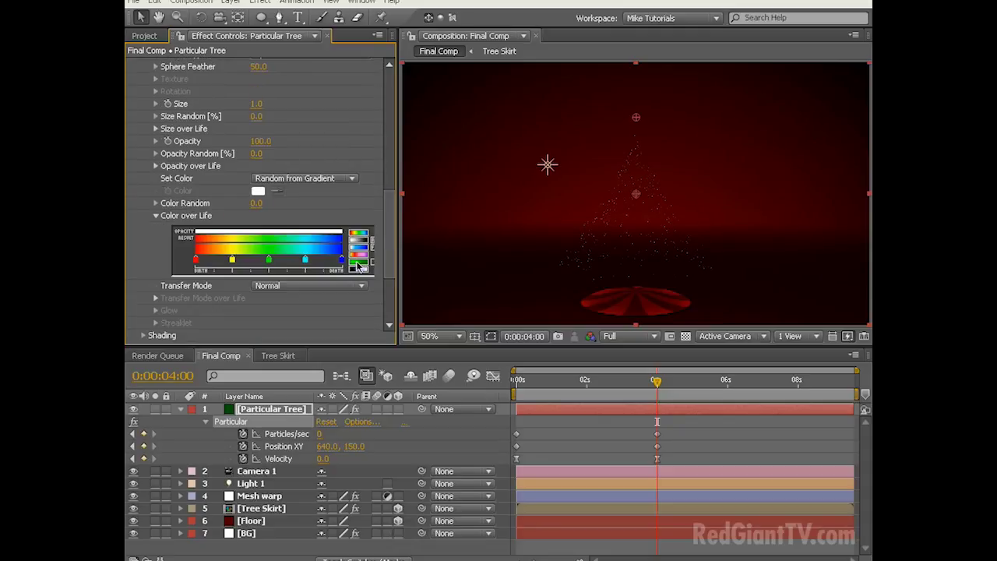
pyautogui.click(357, 264)
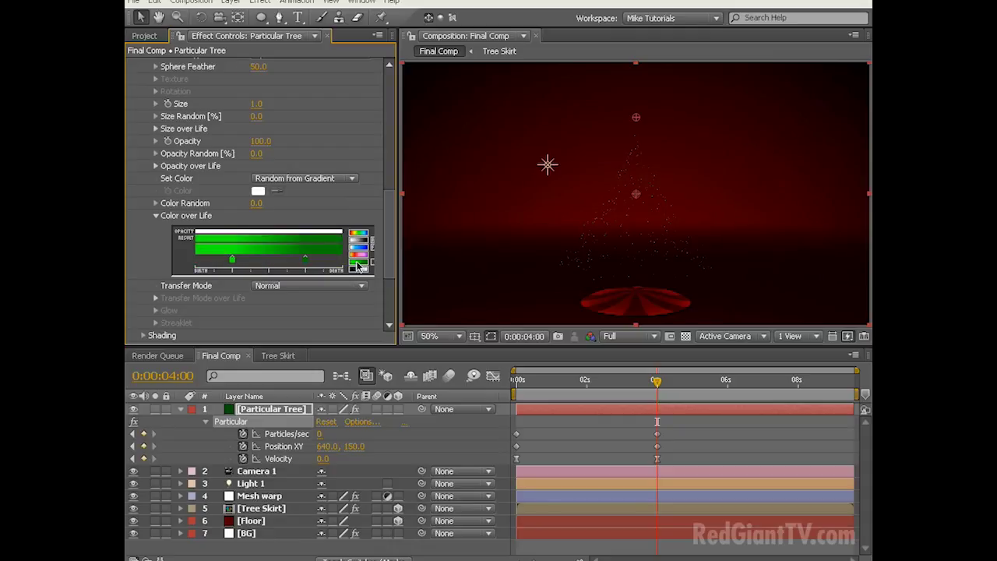
# Recolor the gradient's first stop to a muted green, about #28A428, and its second stop to a darker green, about #0A6E0A
pyautogui.click(231, 261)
pyautogui.doubleClick(233, 262)
pyautogui.moveTo(476, 235); pyautogui.dragTo(473, 231)
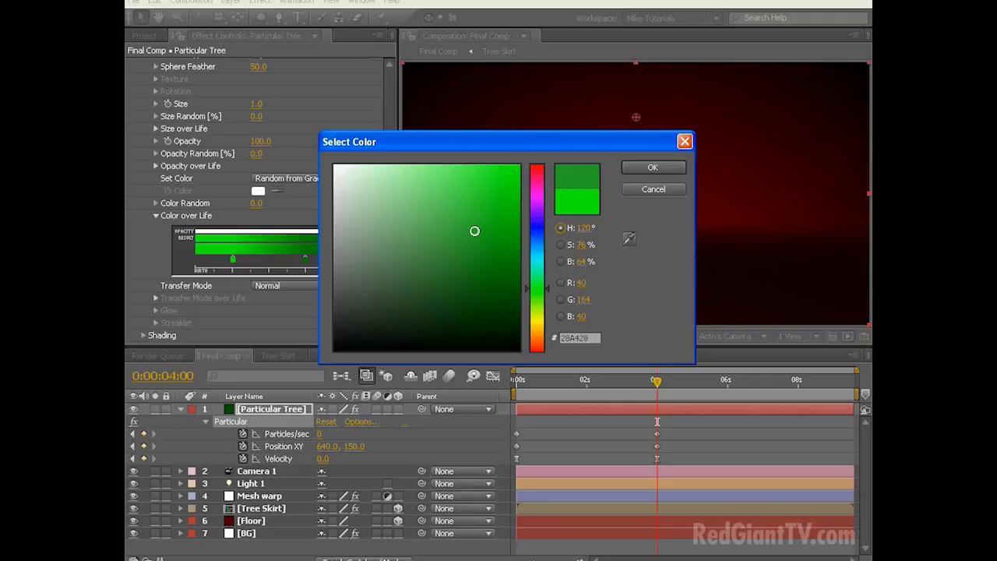
pyautogui.click(640, 167)
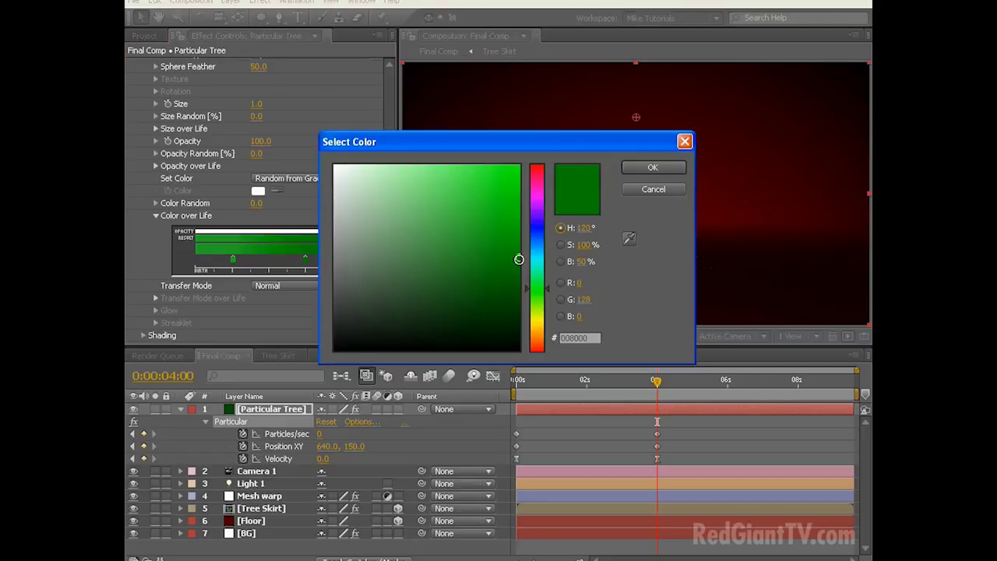
pyautogui.moveTo(519, 259); pyautogui.dragTo(503, 271)
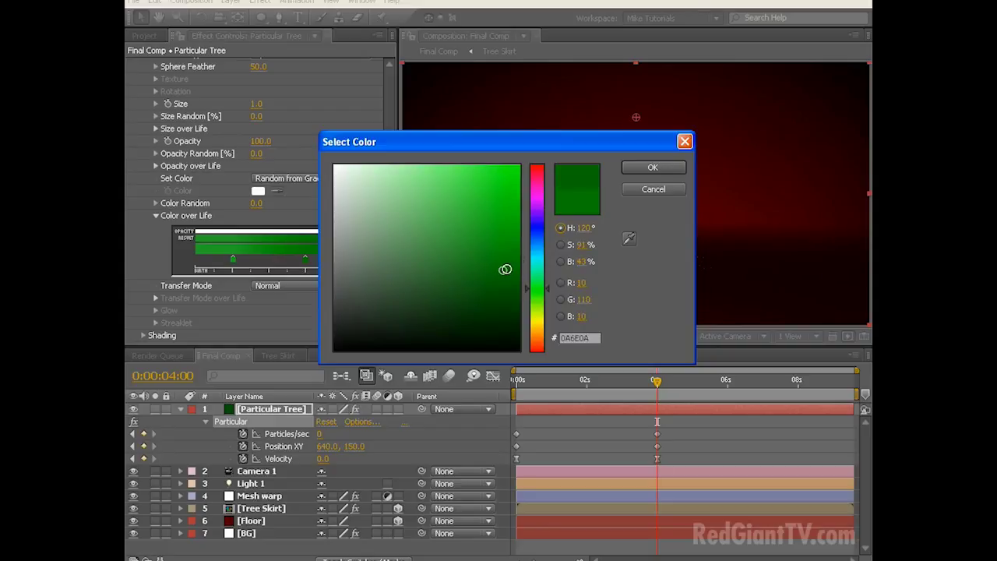
pyautogui.click(651, 168)
# Enable Particular's Shading with Natural (Lux) Light Falloff, Nominal Distance 220 and Diffuse 100
pyautogui.scroll(-3, 385, 296)
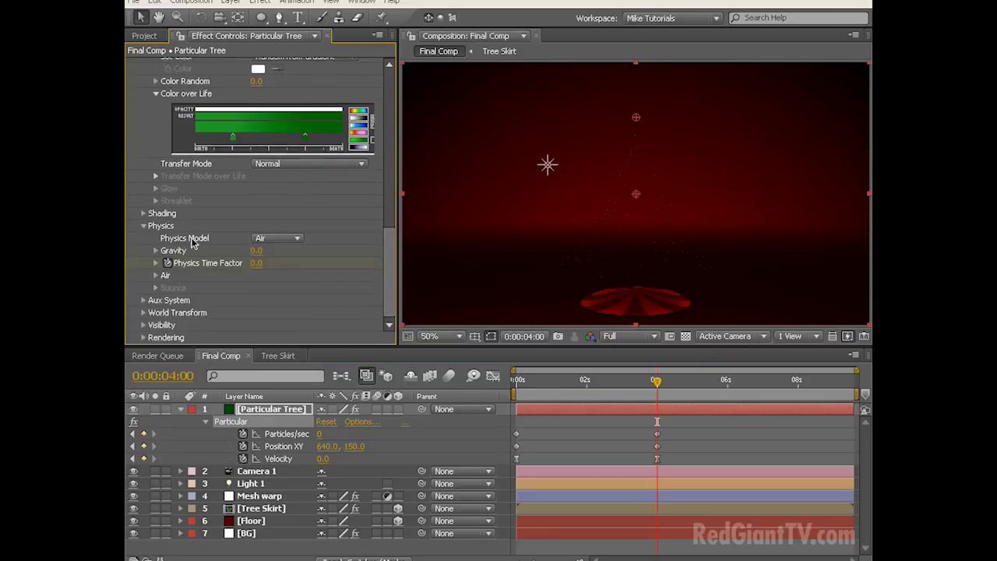
pyautogui.click(143, 212)
pyautogui.scroll(-3, 145, 215)
pyautogui.click(265, 128)
pyautogui.click(269, 138)
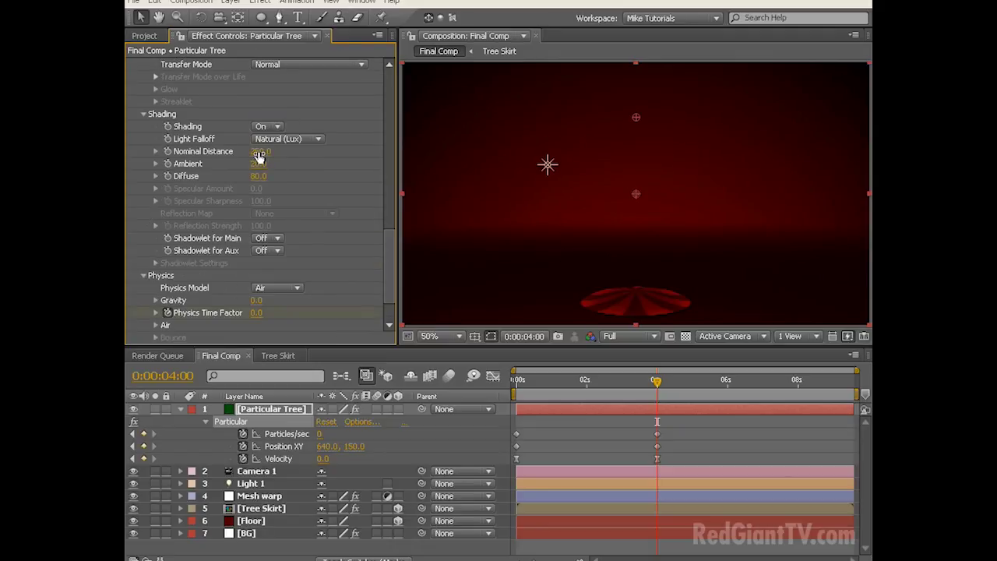
pyautogui.click(259, 154)
pyautogui.write('220')
pyautogui.press('Tab')
pyautogui.press('Tab')
pyautogui.write('100')
pyautogui.press('Return')
# Make the Aux System emit continuously from the main particles at 70 Particles/sec
pyautogui.scroll(-2, 307, 179)
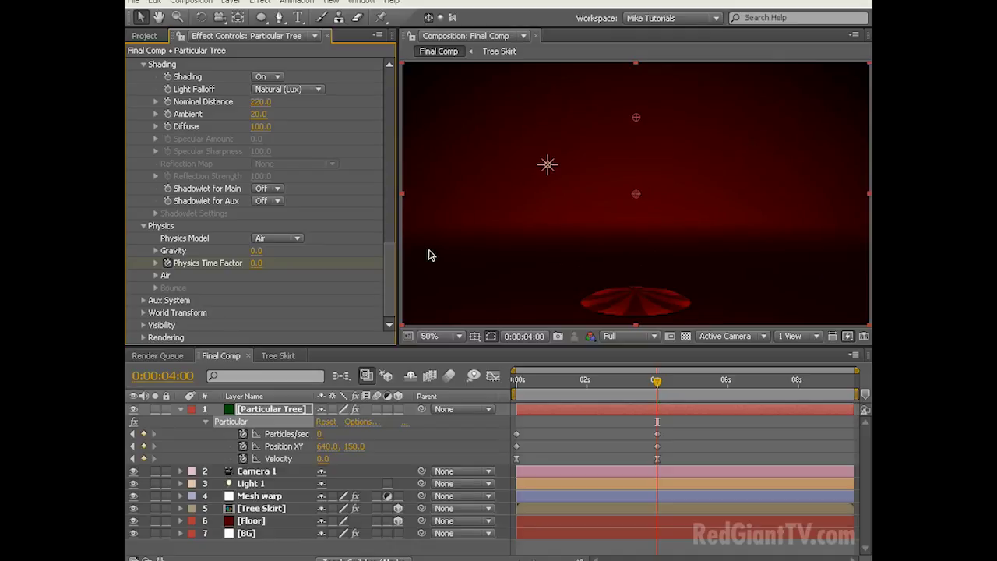
pyautogui.click(144, 301)
pyautogui.scroll(-5, 335, 241)
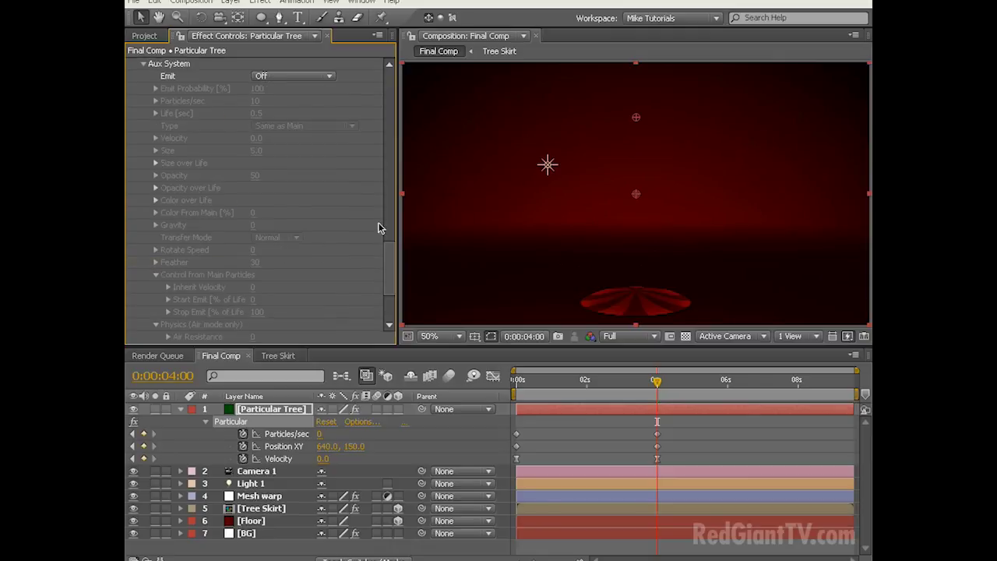
pyautogui.click(289, 77)
pyautogui.click(285, 102)
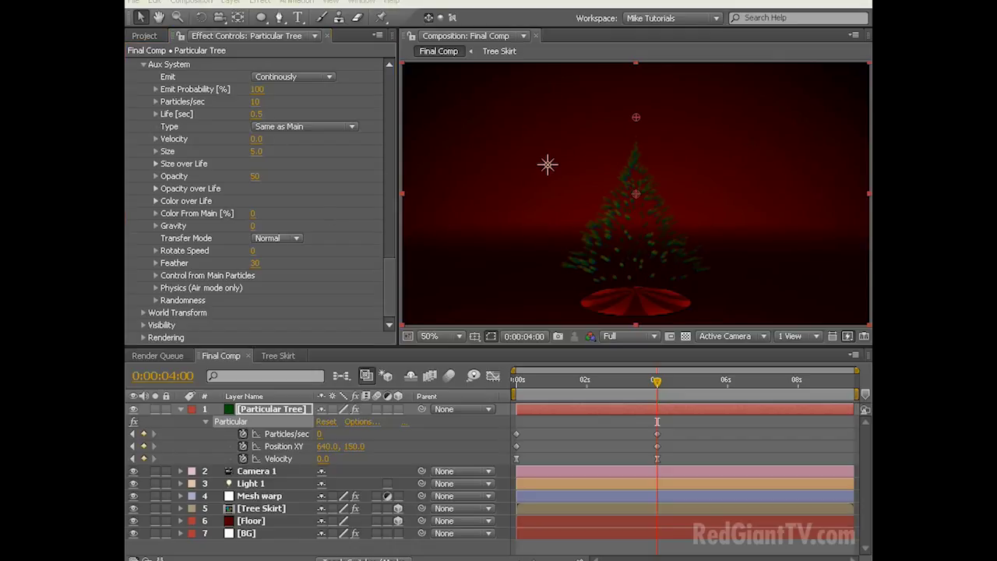
pyautogui.click(257, 104)
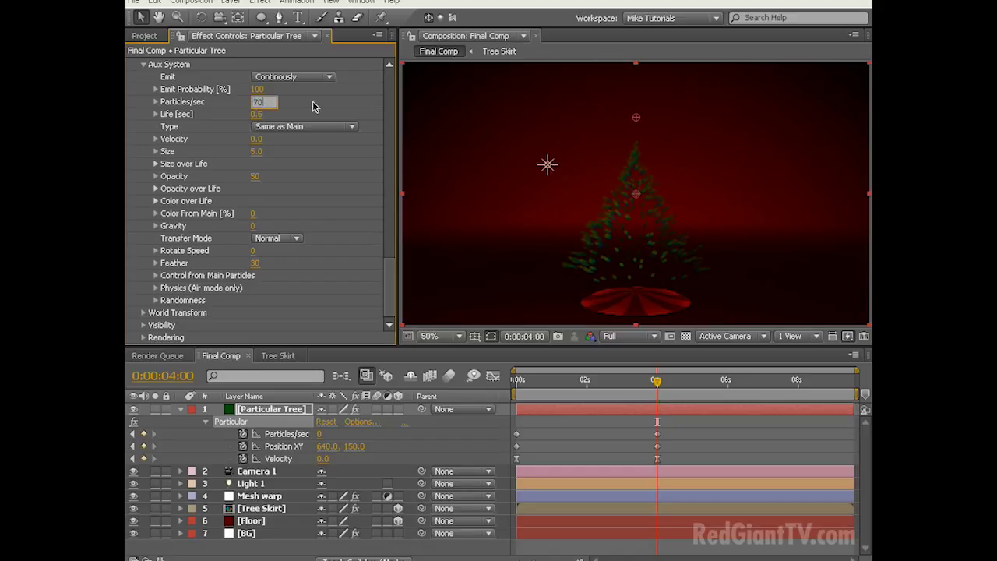
pyautogui.press('Return')
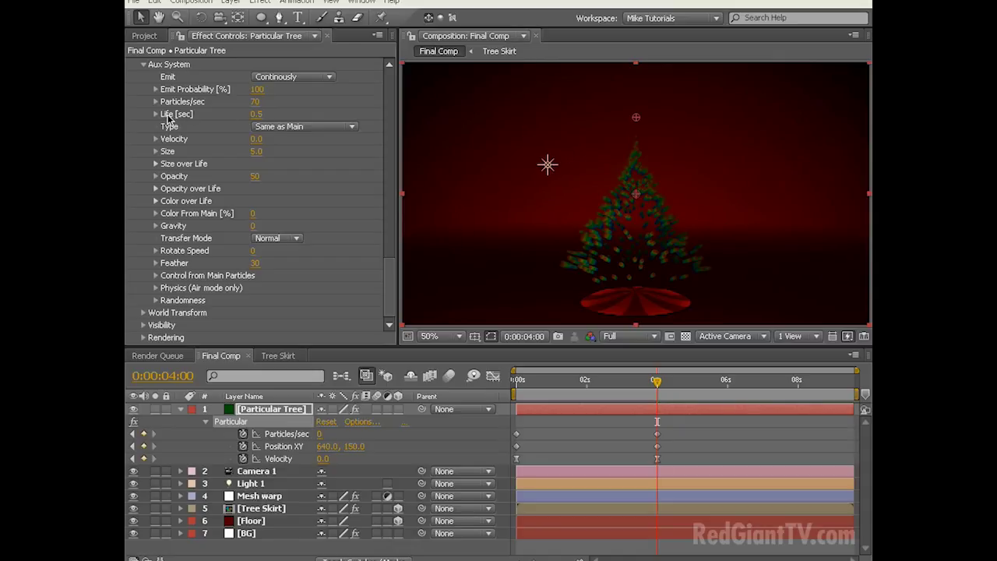
# Set the aux particles' Life to 6 seconds and their Velocity to 5
pyautogui.click(255, 115)
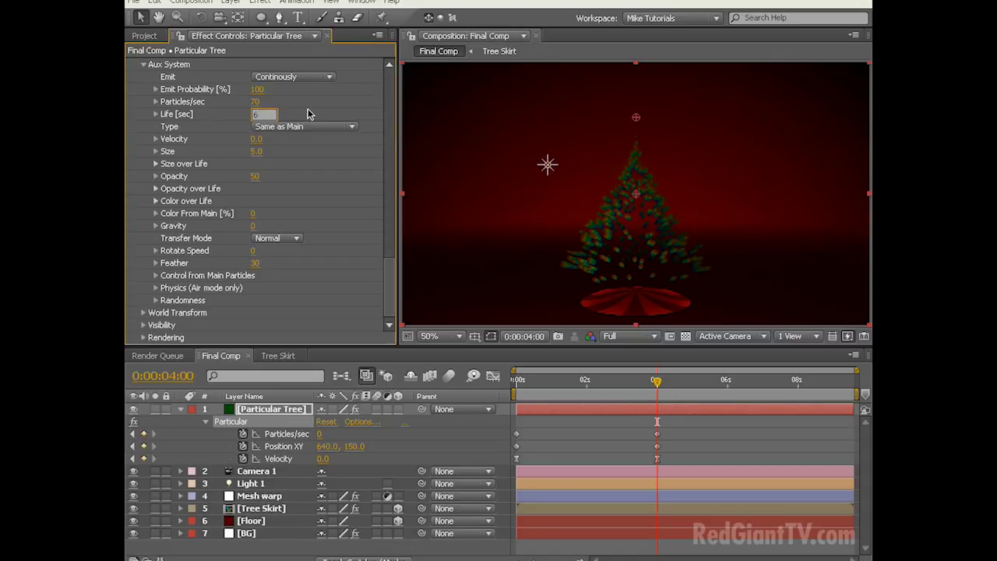
pyautogui.write('6')
pyautogui.press('Return')
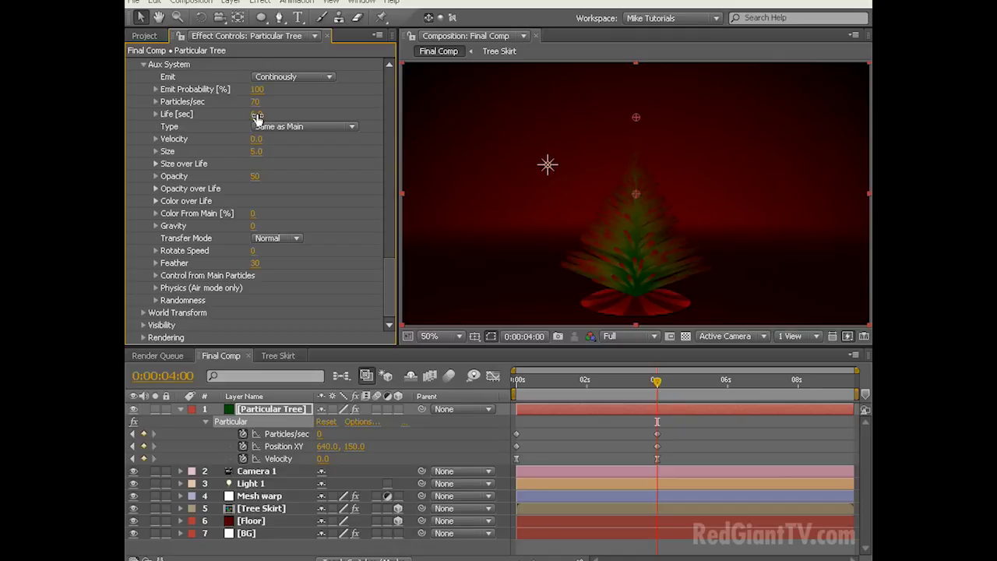
pyautogui.click(256, 140)
pyautogui.write('5')
pyautogui.press('Return')
# Draw the aux Size over Life curve rising toward death and set Color From Main to 100%
pyautogui.click(156, 164)
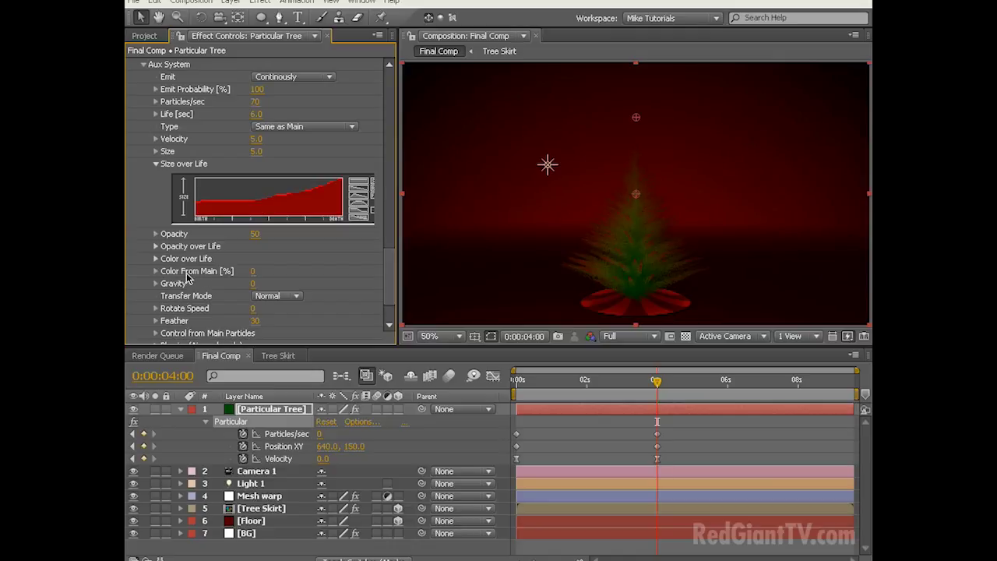
pyautogui.moveTo(254, 272)
pyautogui.mouseDown()
pyautogui.moveTo(290, 270)
pyautogui.moveTo(257, 267)
pyautogui.mouseUp()
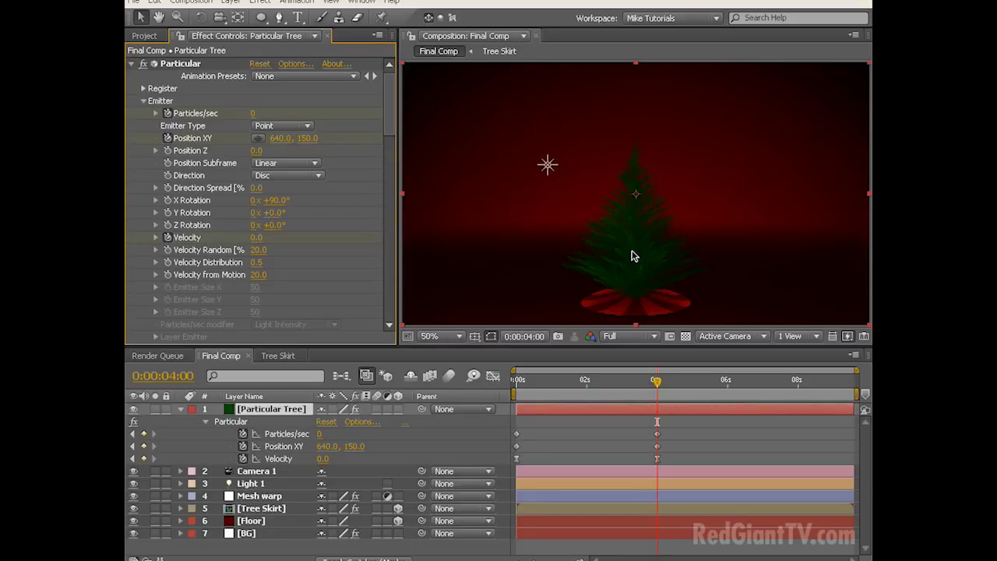
# Set Spin Amplitude to 15 in Particular's Air physics settings
pyautogui.moveTo(388, 114); pyautogui.dragTo(378, 268)
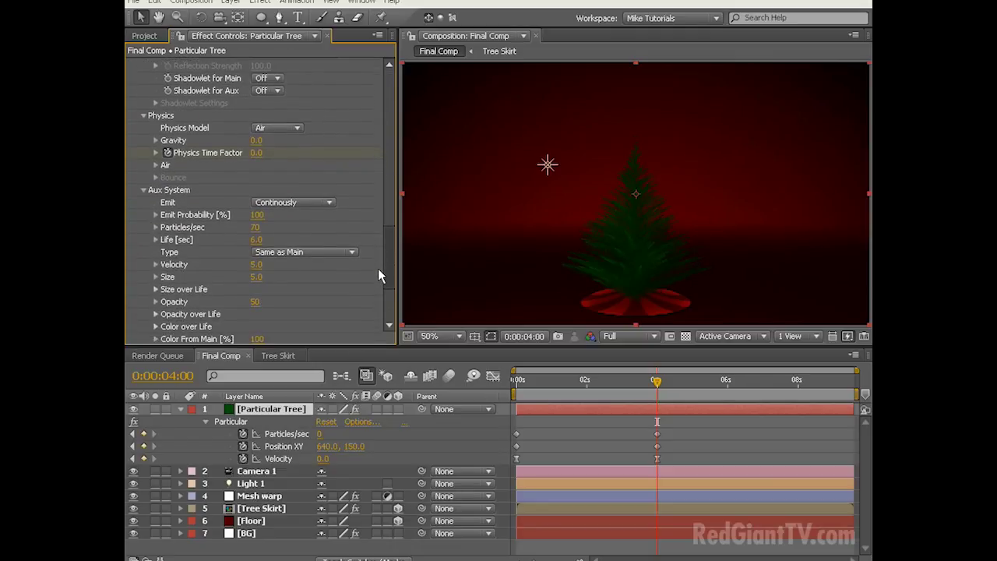
pyautogui.click(156, 166)
pyautogui.scroll(-3, 257, 148)
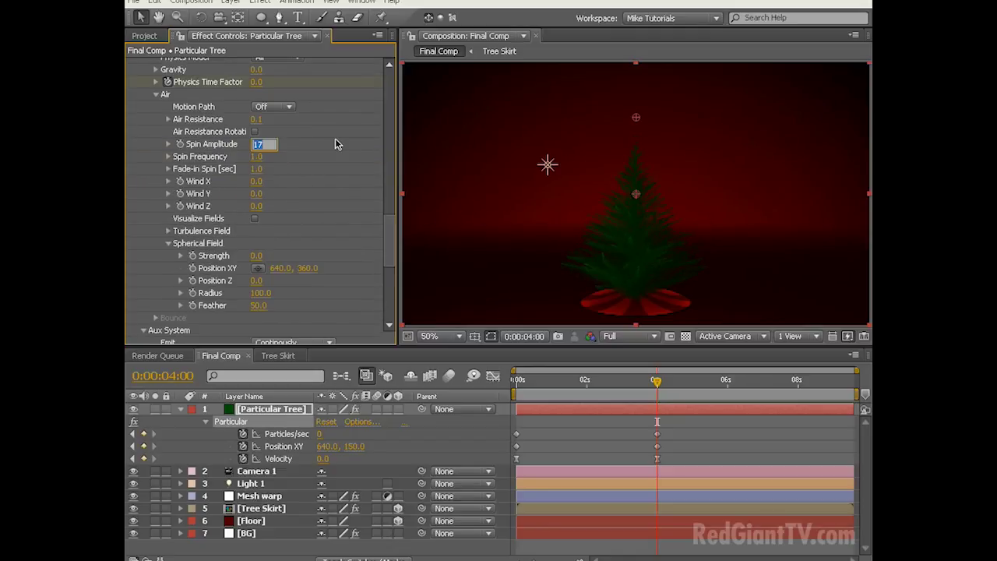
pyautogui.write('15')
pyautogui.press('Return')
# Keyframe the emitter's Velocity from Motion at 20 at 0:00:04:00 and at -5 at 0:00:00:00, then check the tree around 0:00:04:00
pyautogui.moveTo(389, 234); pyautogui.dragTo(385, 111)
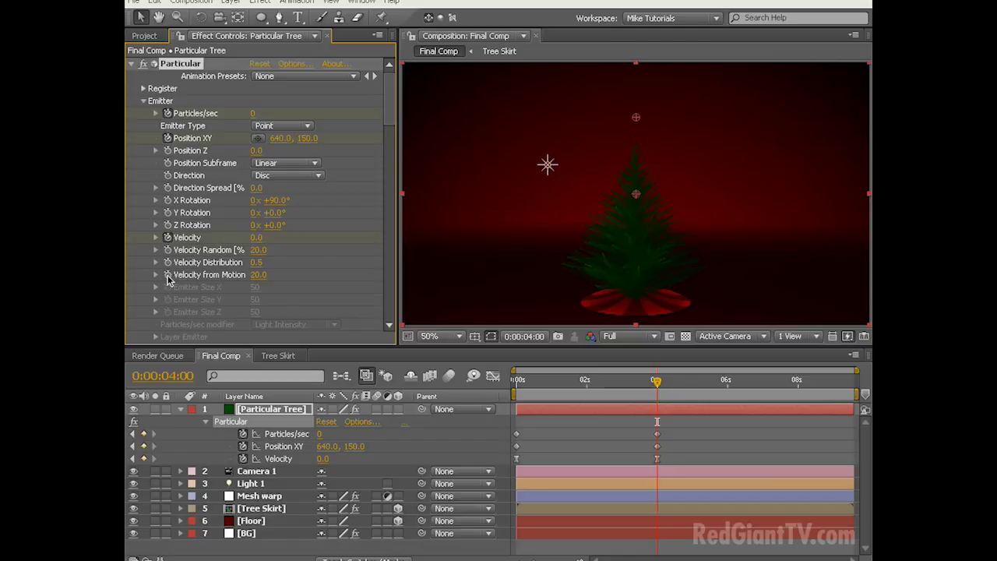
pyautogui.moveTo(657, 385); pyautogui.dragTo(507, 387)
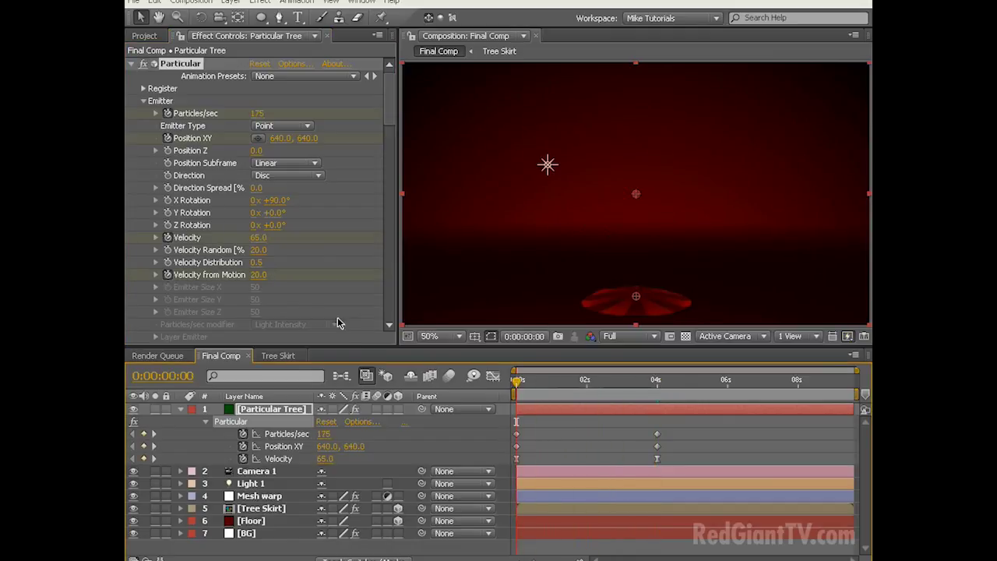
pyautogui.click(257, 275)
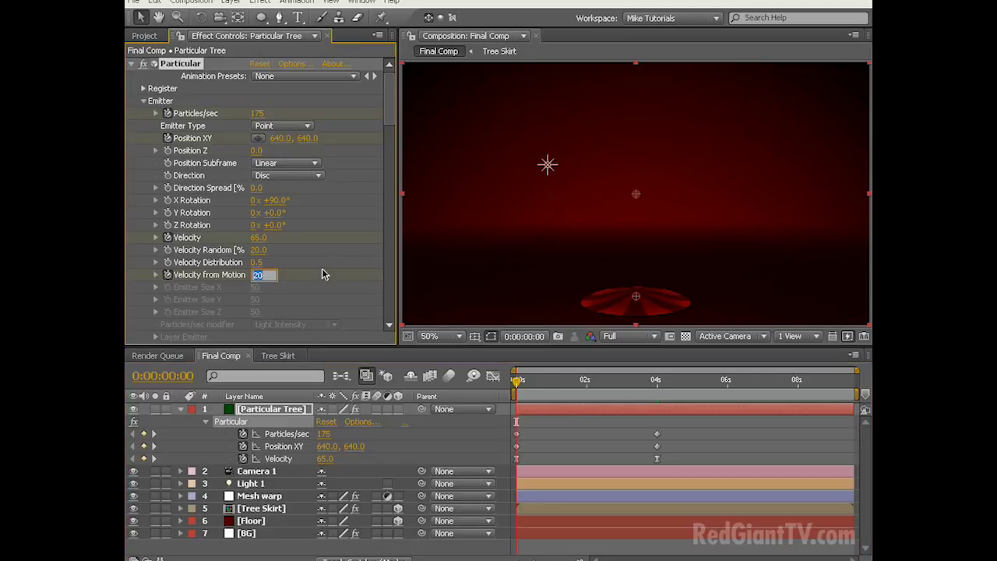
pyautogui.write('-5')
pyautogui.press('Return')
pyautogui.moveTo(519, 387); pyautogui.dragTo(658, 382)
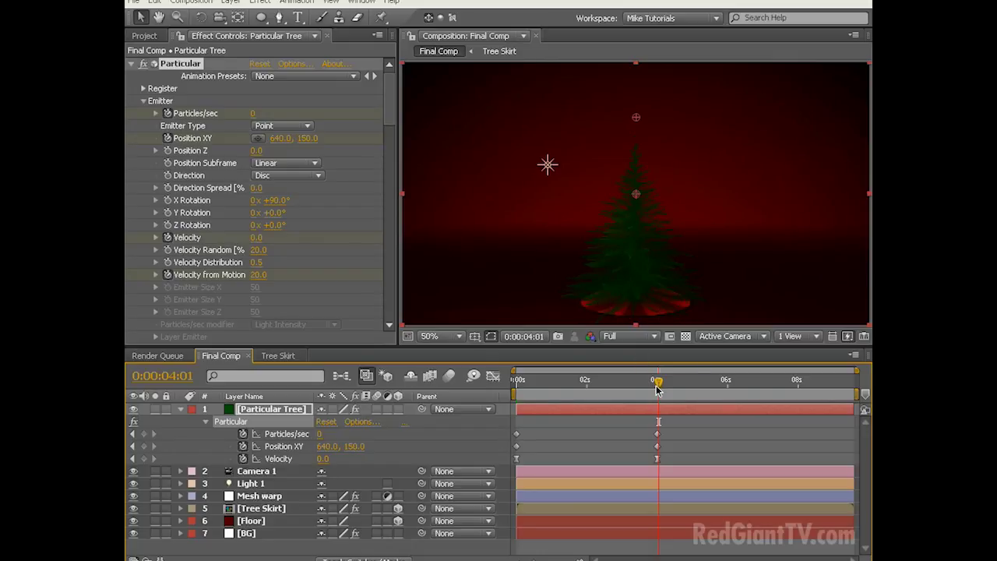
# Change the Velocity from Motion keyframe at 0:00:00:00 to 5 and check the tree at 0:00:04:00
pyautogui.moveTo(659, 388); pyautogui.dragTo(516, 387)
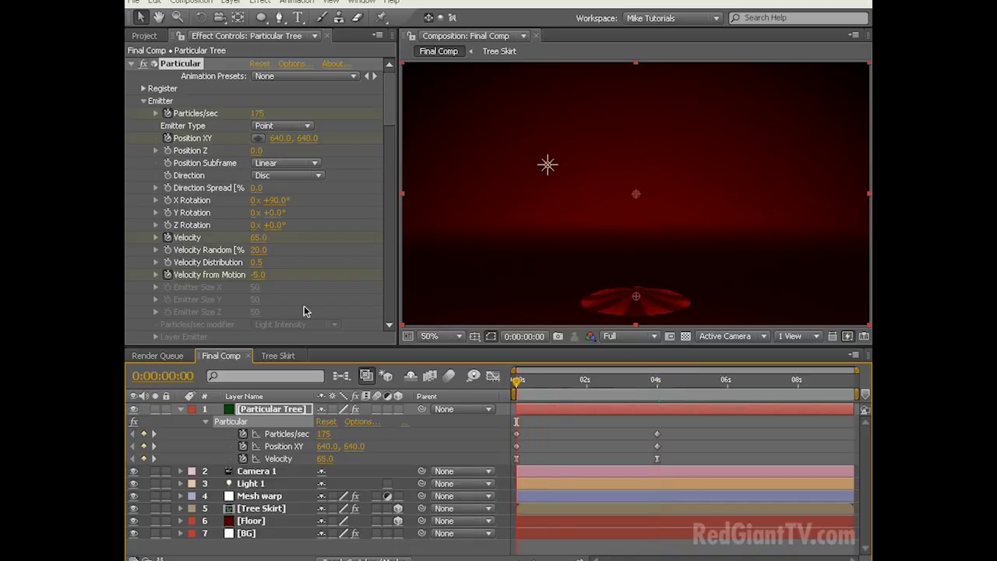
pyautogui.click(258, 275)
pyautogui.write('5')
pyautogui.moveTo(590, 382); pyautogui.dragTo(659, 385)
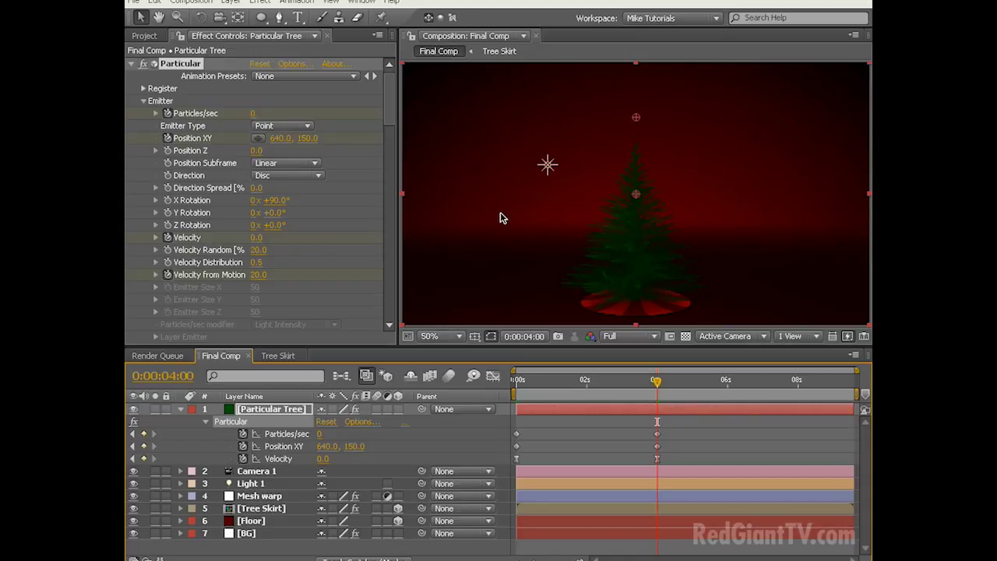
# Rename the Particular effect on the Particular Tree layer to Tree
pyautogui.click(180, 69)
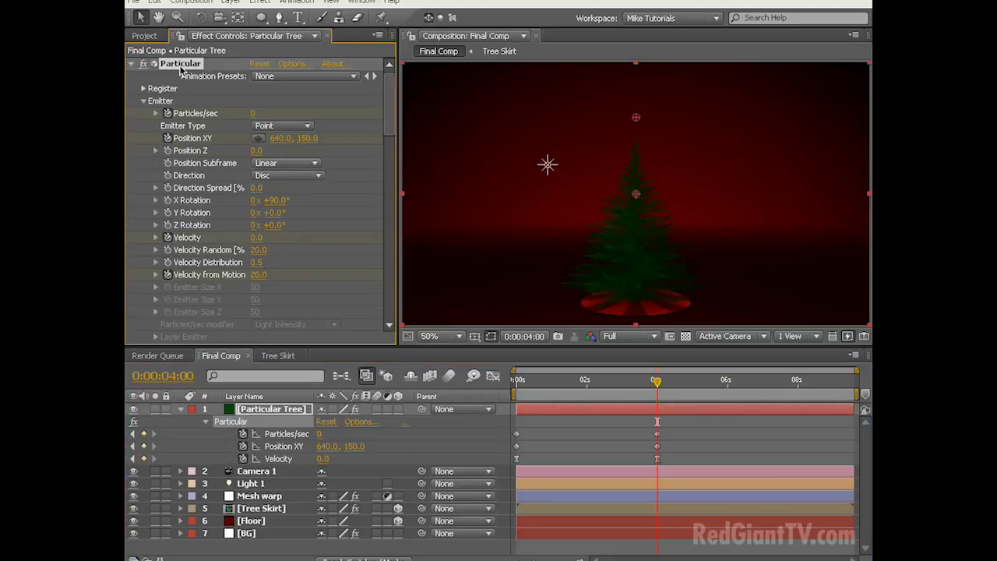
pyautogui.press('Return')
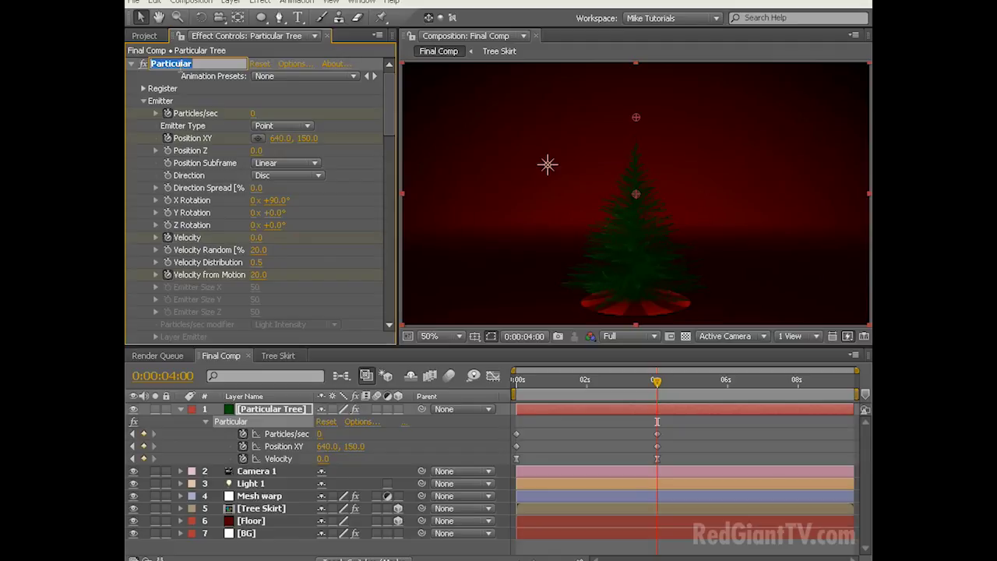
pyautogui.write('Tree')
pyautogui.press('Return')
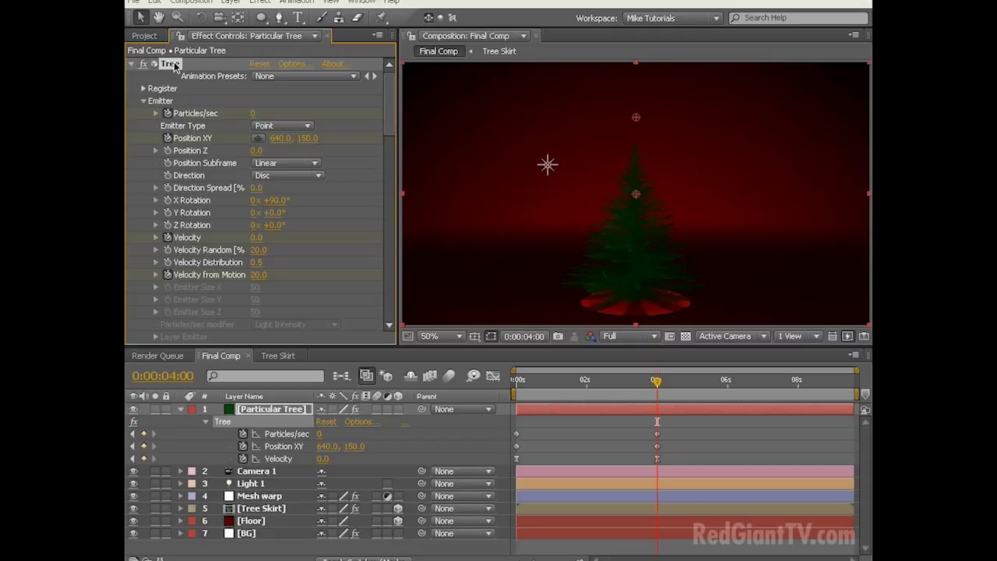
# Duplicate the Tree effect on the Particular Tree layer and rename the copy Lights
pyautogui.hotkey('ctrl', 'd')
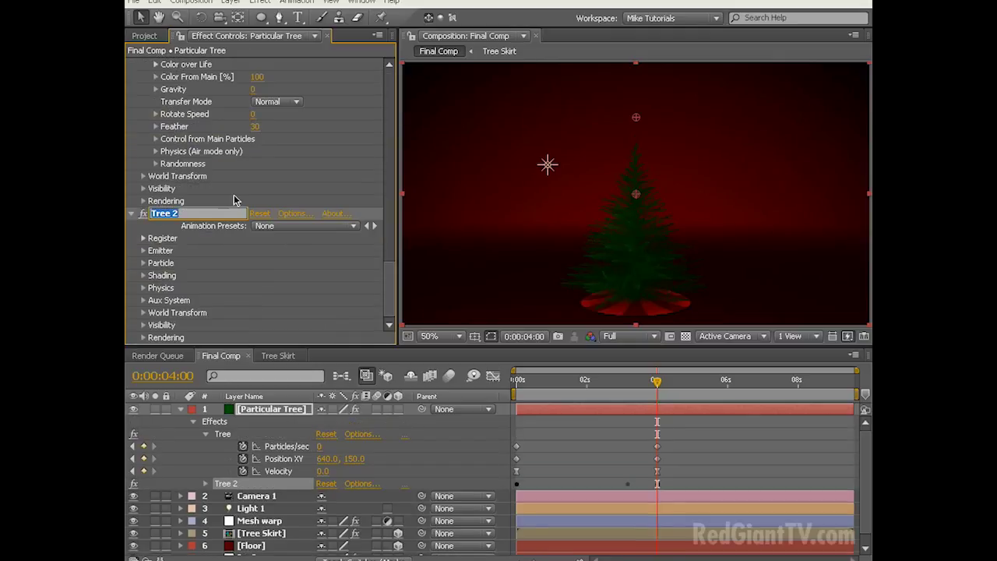
pyautogui.write('Lights')
pyautogui.press('Return')
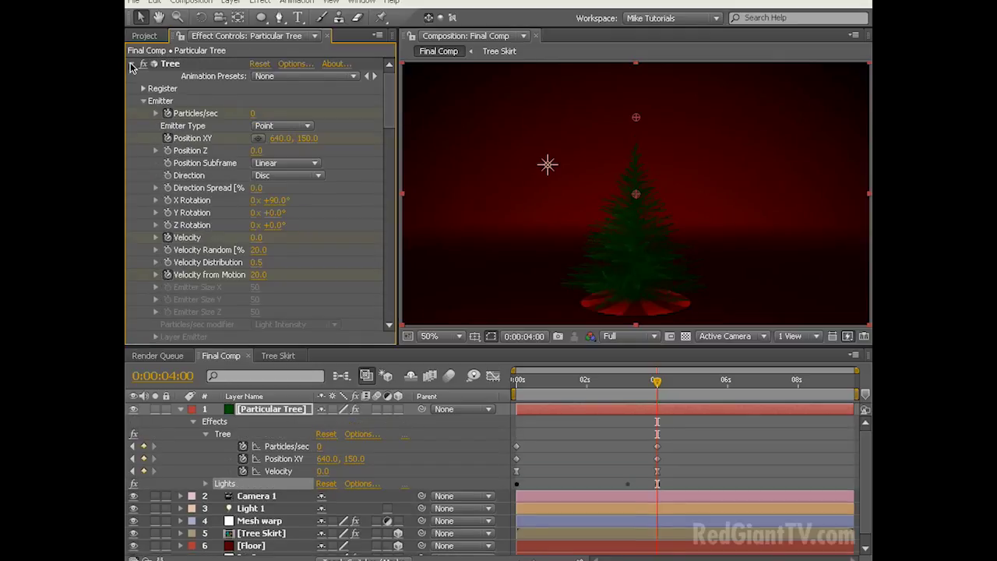
# Collapse and disable the Tree effect, and solo the Particular Tree layer
pyautogui.click(130, 63)
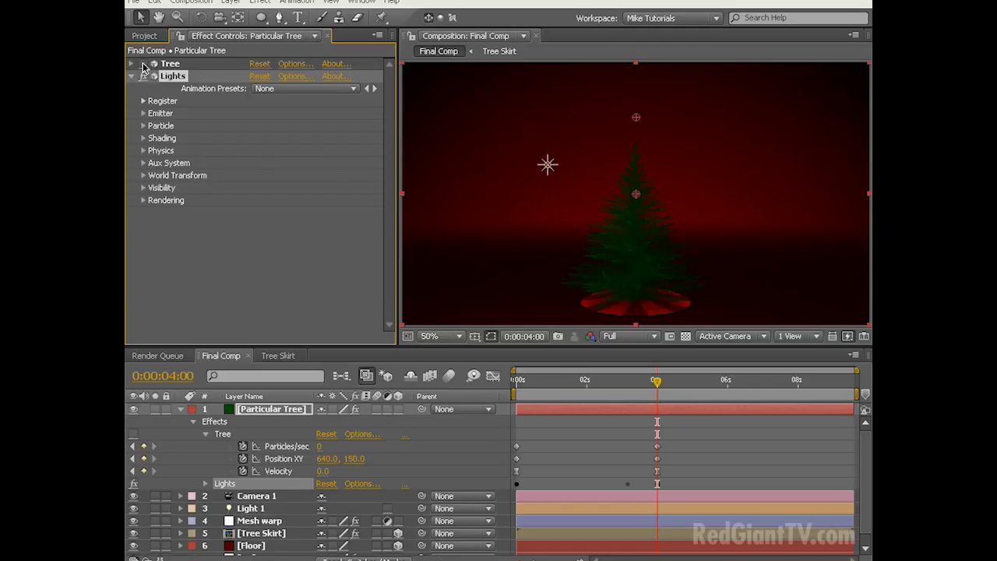
pyautogui.click(155, 409)
pyautogui.click(302, 288)
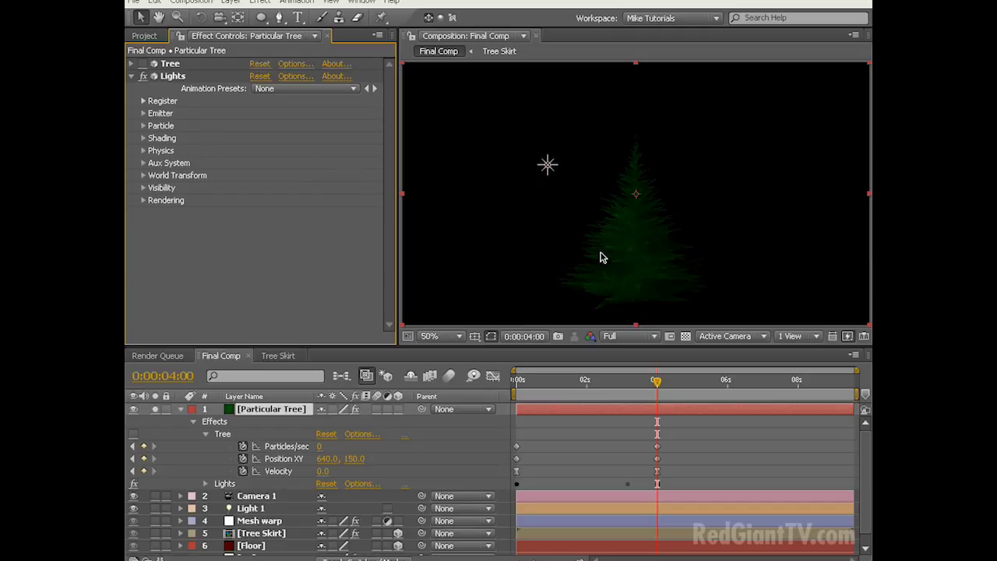
# Set the Lights effect's Particle Type to Glow Sphere (No DOF) and its Set Color option to At Birth
pyautogui.click(144, 125)
pyautogui.click(295, 107)
pyautogui.click(296, 115)
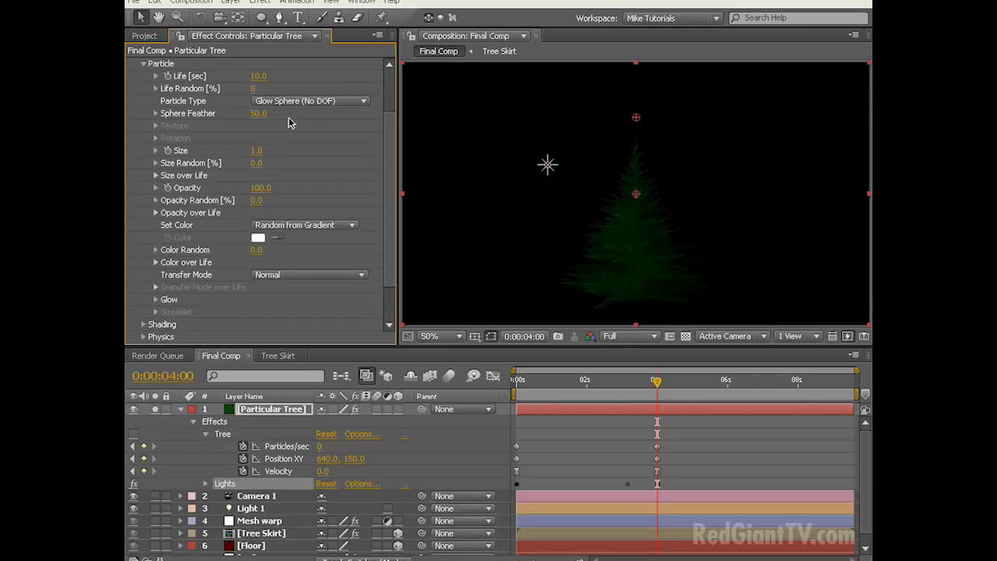
pyautogui.click(296, 227)
pyautogui.click(298, 200)
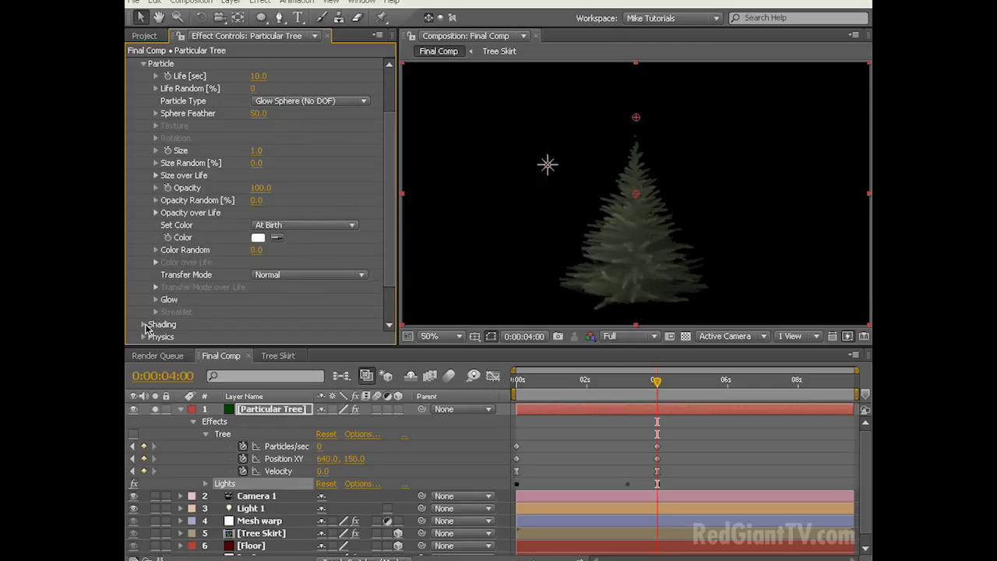
# Turn Shading off for the Lights effect
pyautogui.click(143, 324)
pyautogui.click(272, 127)
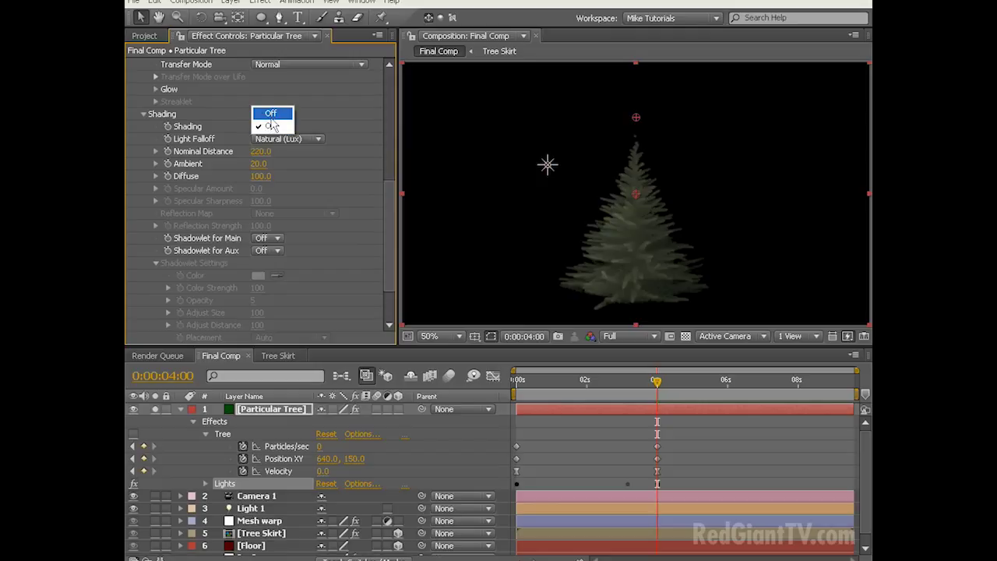
pyautogui.click(270, 113)
pyautogui.click(143, 114)
# Set the Glow Size of the Lights particles to 500
pyautogui.click(156, 251)
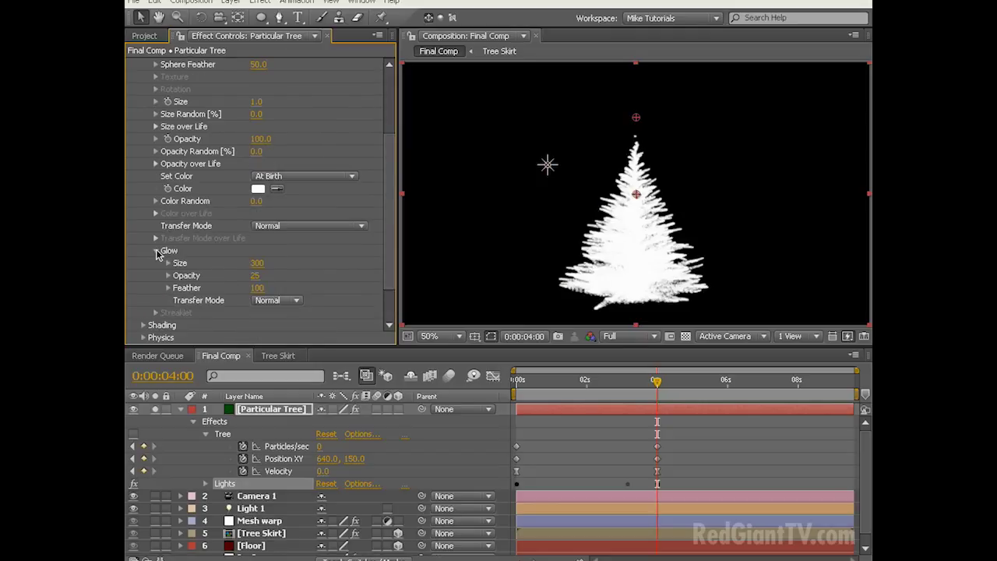
pyautogui.click(258, 264)
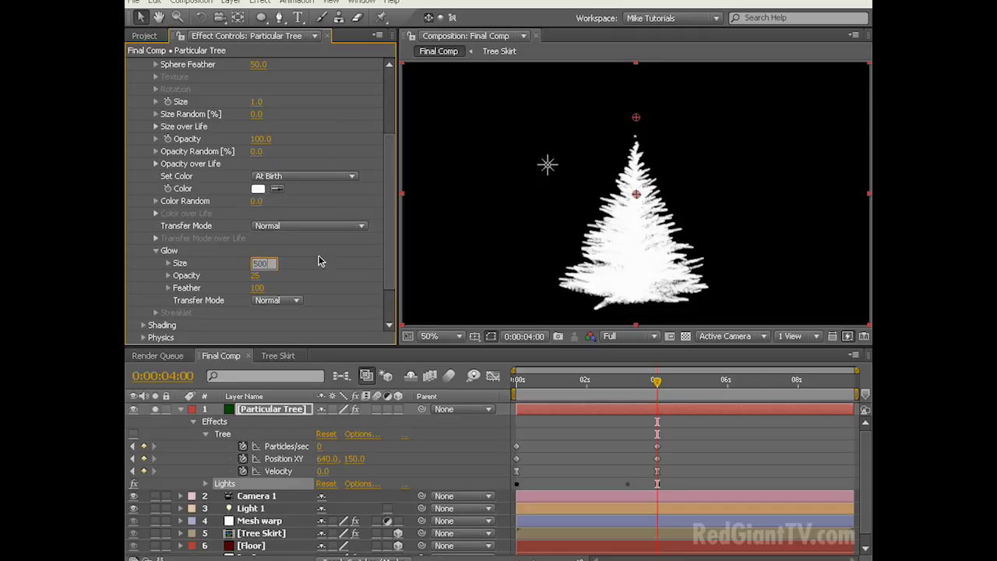
pyautogui.write('500')
pyautogui.press('Return')
# Set the Lights particle Size to 2 and the Glow Transfer Mode to Add
pyautogui.click(259, 105)
pyautogui.write('2')
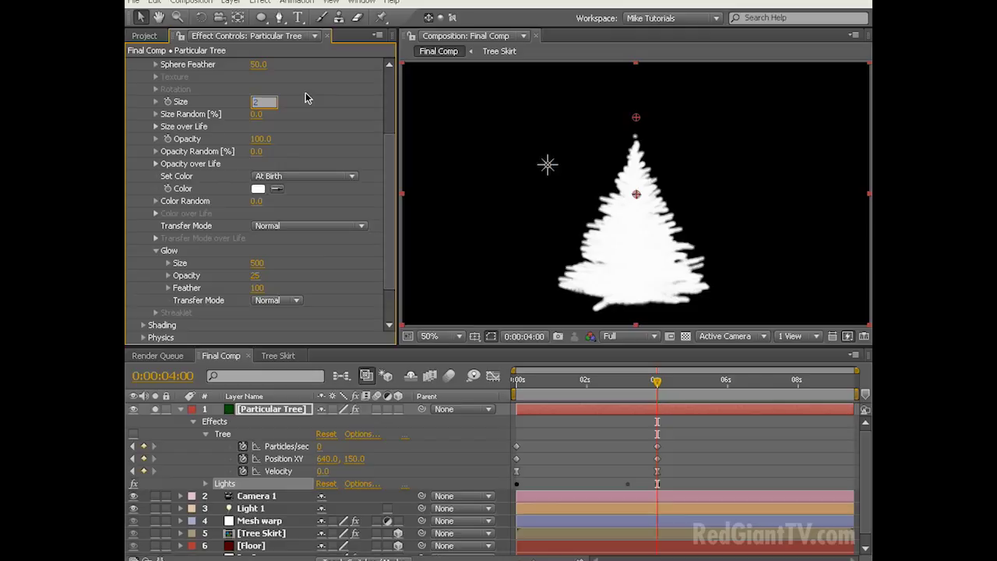
pyautogui.press('Return')
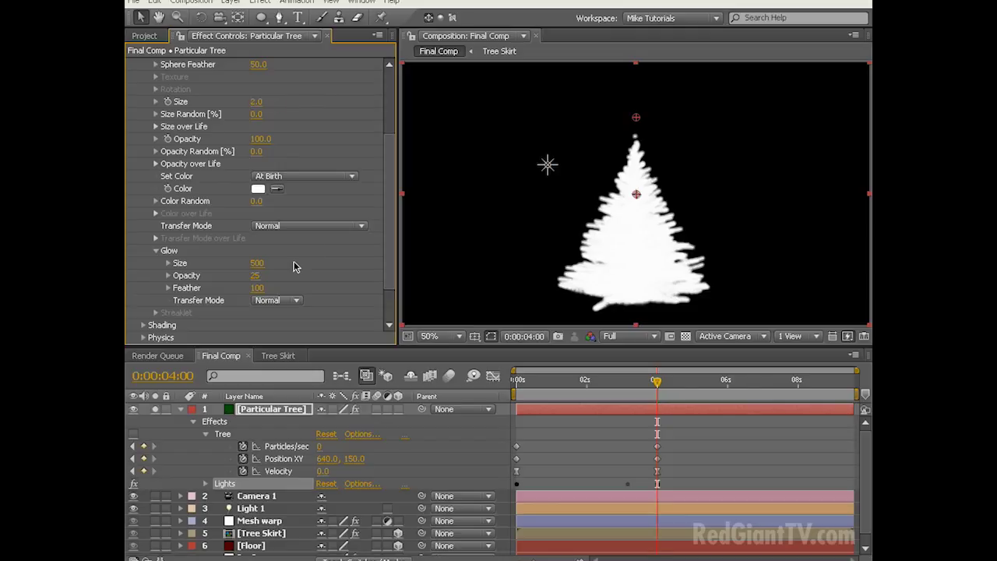
pyautogui.click(278, 302)
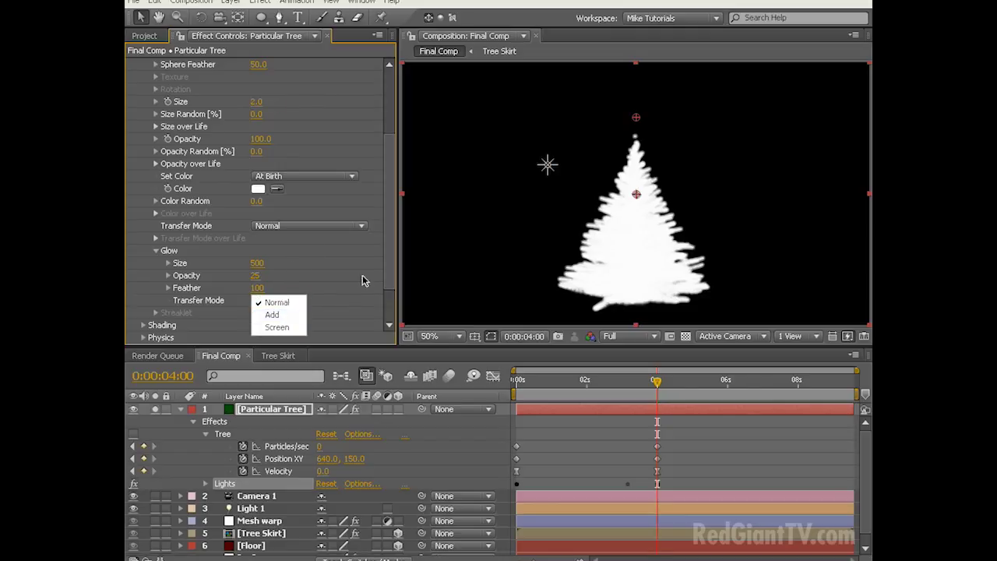
pyautogui.click(269, 313)
# Set the Lights effect's Aux System to an Emit Probability of 15% and 3 Particles/sec
pyautogui.scroll(-2, 392, 258)
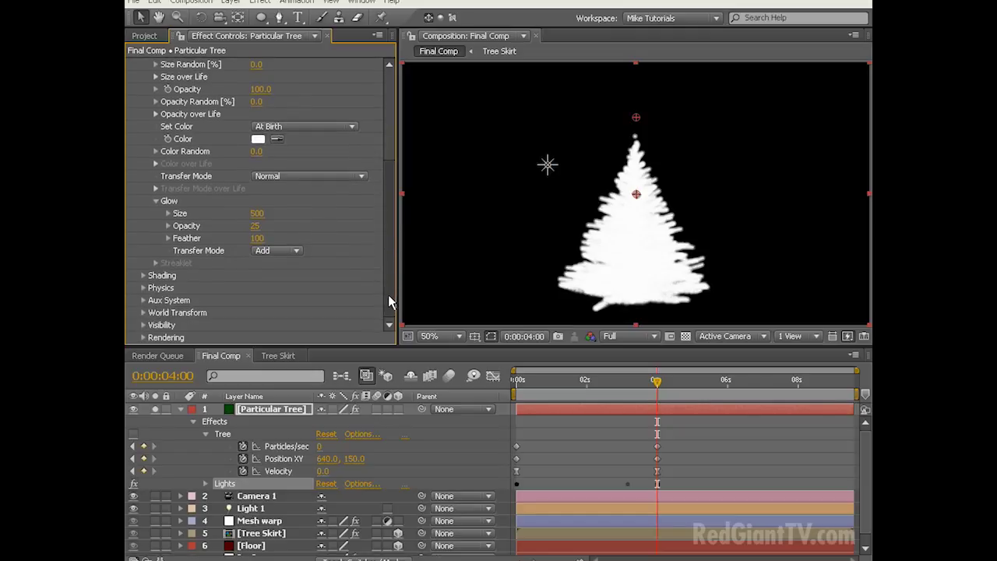
pyautogui.click(144, 301)
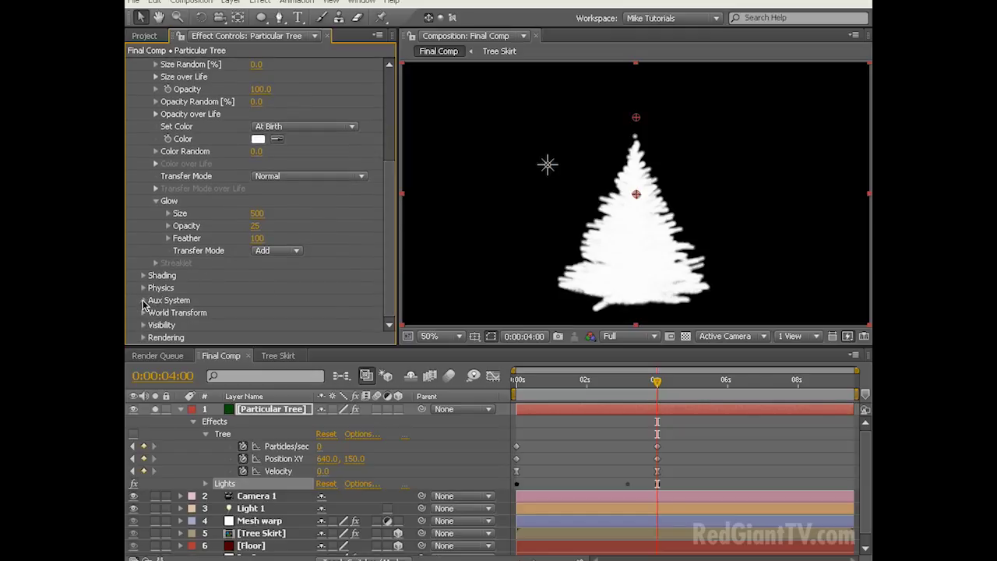
pyautogui.scroll(-9, 386, 219)
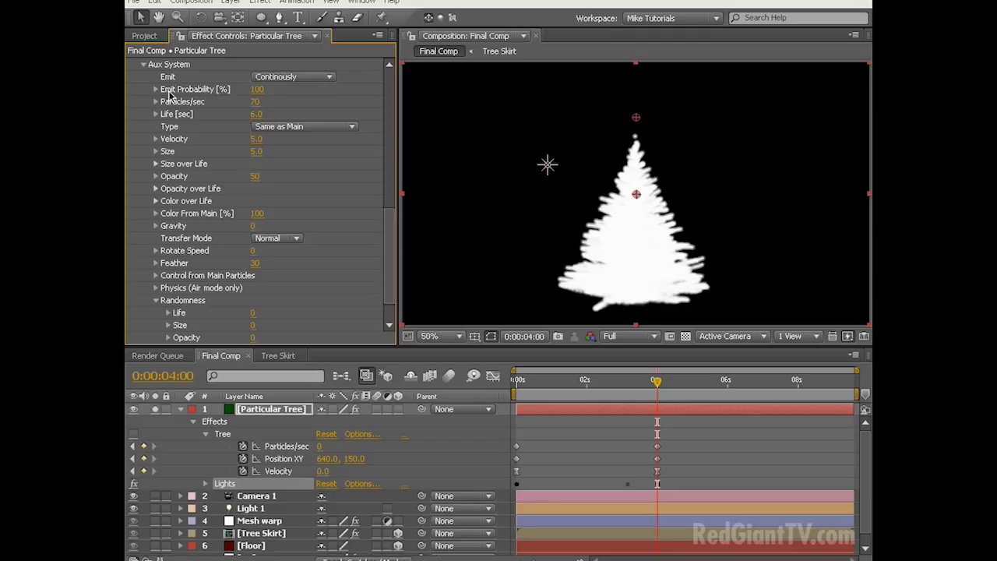
pyautogui.click(257, 91)
pyautogui.write('15')
pyautogui.press('Return')
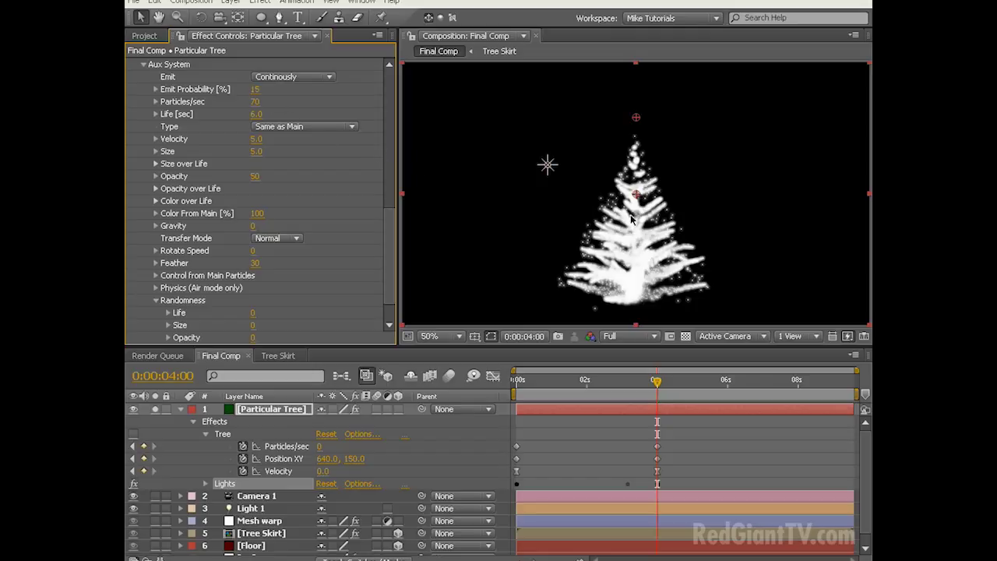
pyautogui.click(257, 104)
pyautogui.write('3')
pyautogui.press('Return')
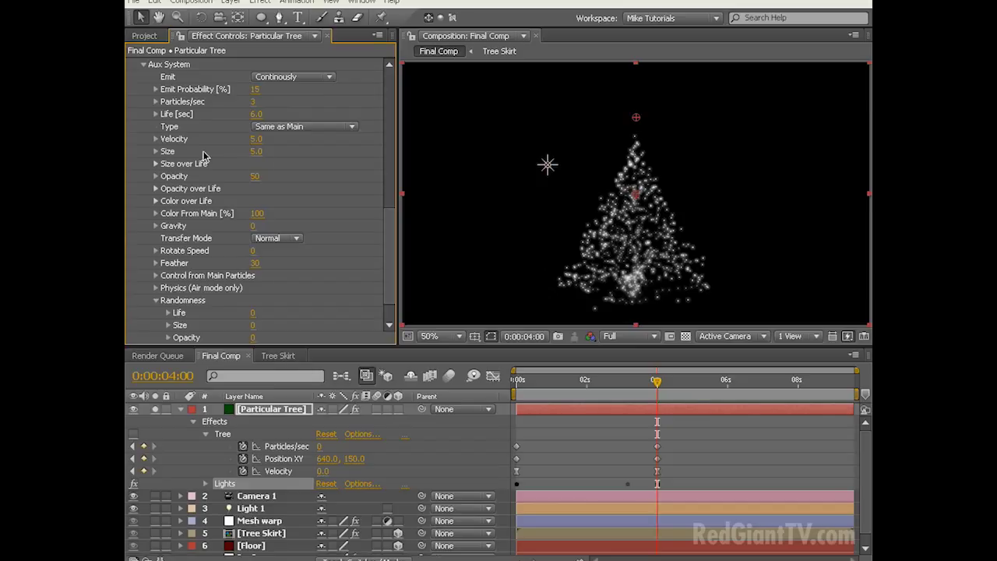
# Set the Lights effect's Aux System Size to 2 and raise its Opacity to about 85
pyautogui.click(257, 153)
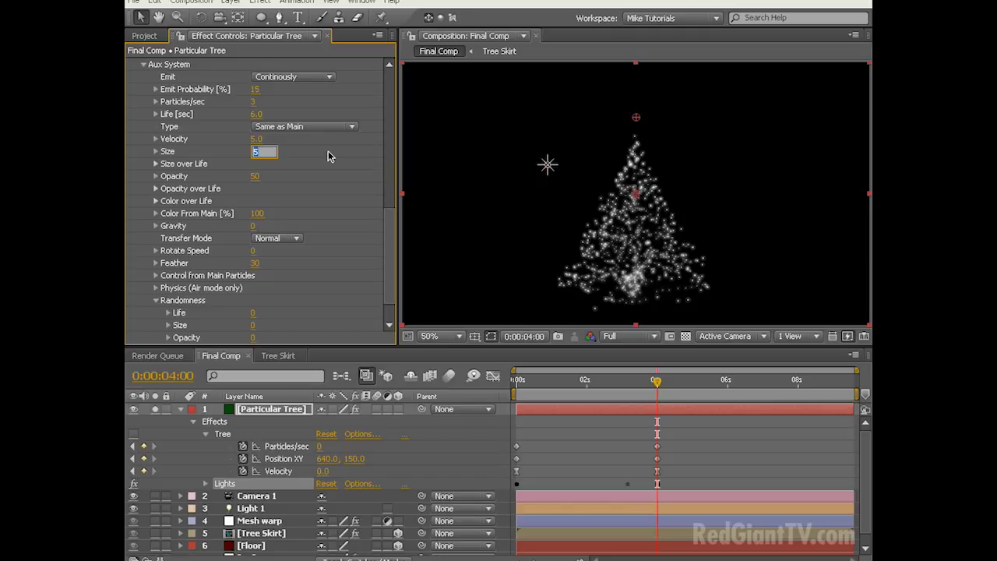
pyautogui.press('Return')
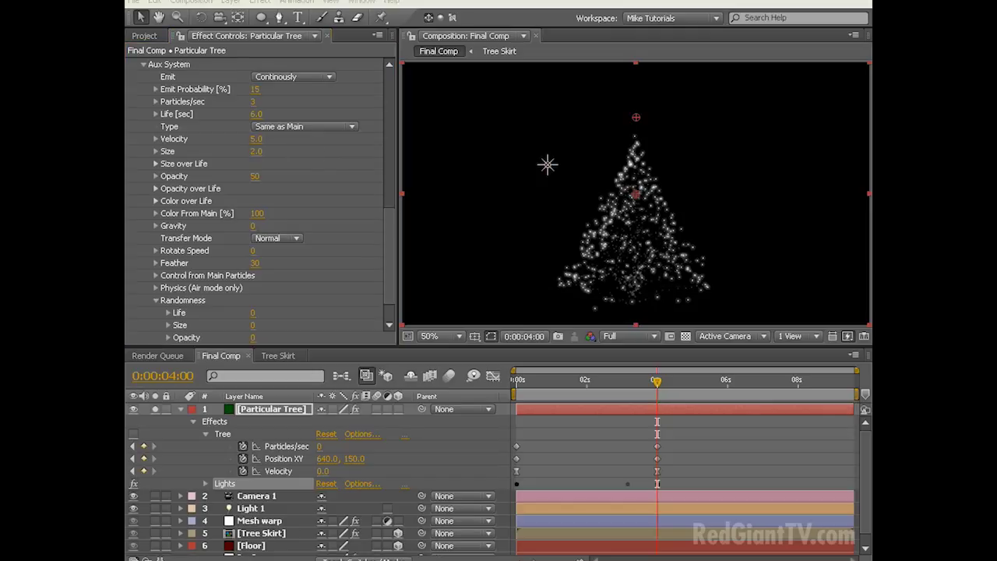
pyautogui.moveTo(256, 176); pyautogui.dragTo(282, 176)
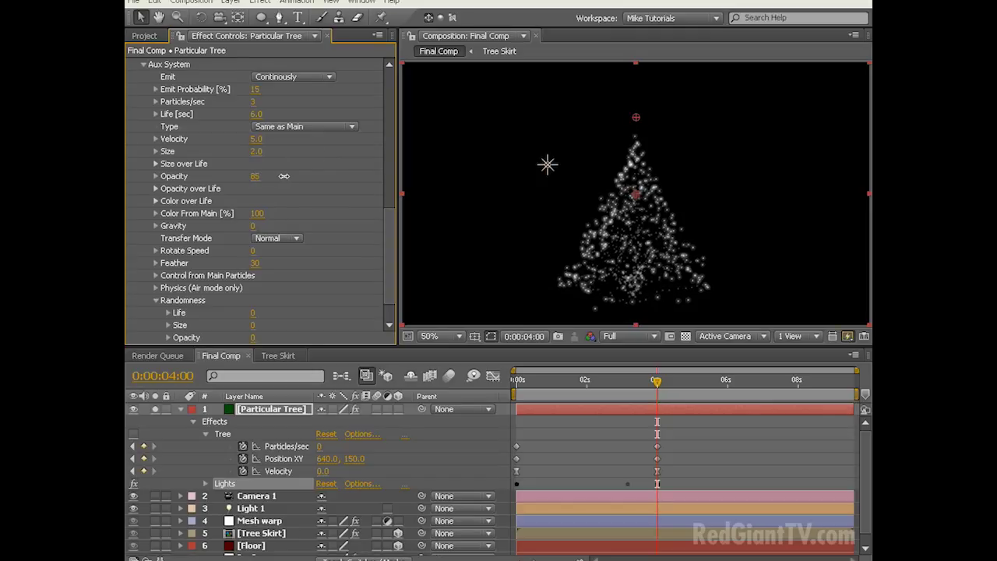
# Set the Lights effect's rendering Transfer Mode to Screen and turn off solo for the Particular Tree layer
pyautogui.scroll(10, 288, 176)
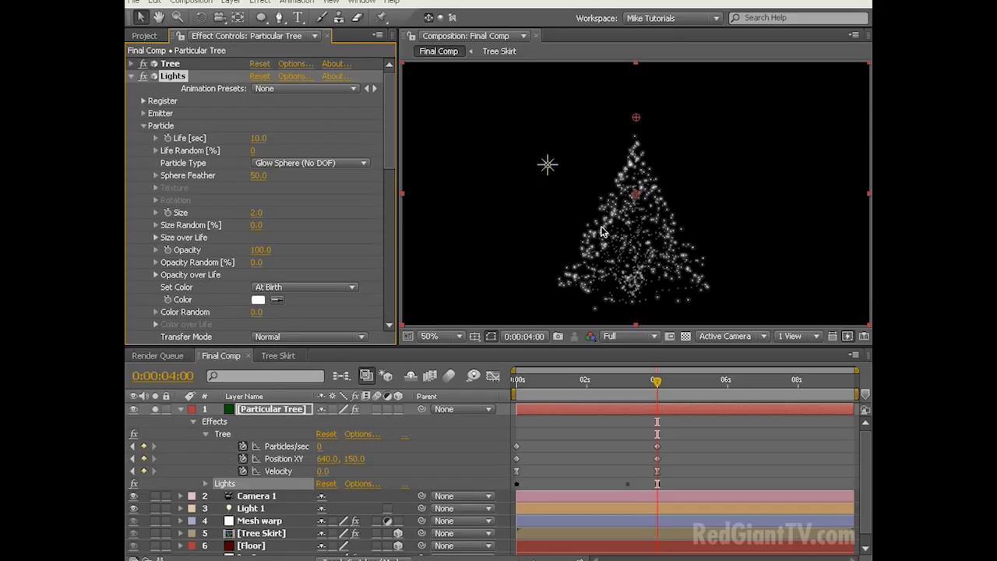
pyautogui.scroll(-10, 173, 225)
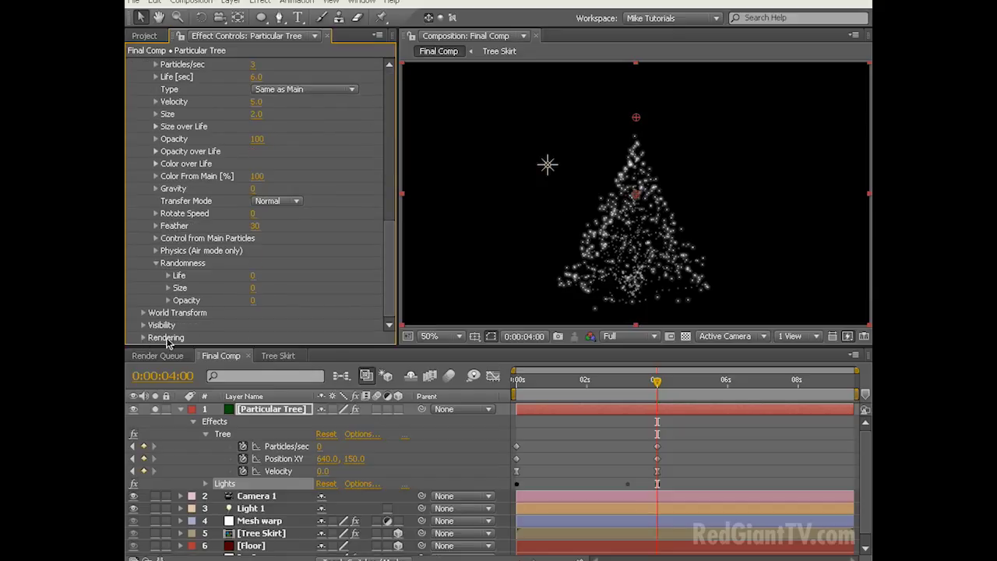
pyautogui.click(144, 338)
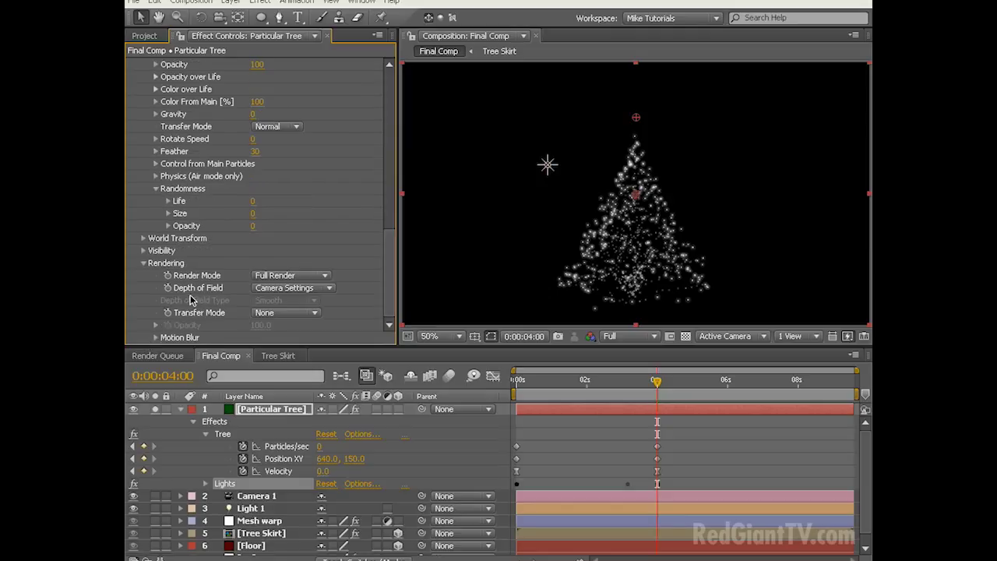
pyautogui.click(290, 313)
pyautogui.click(294, 373)
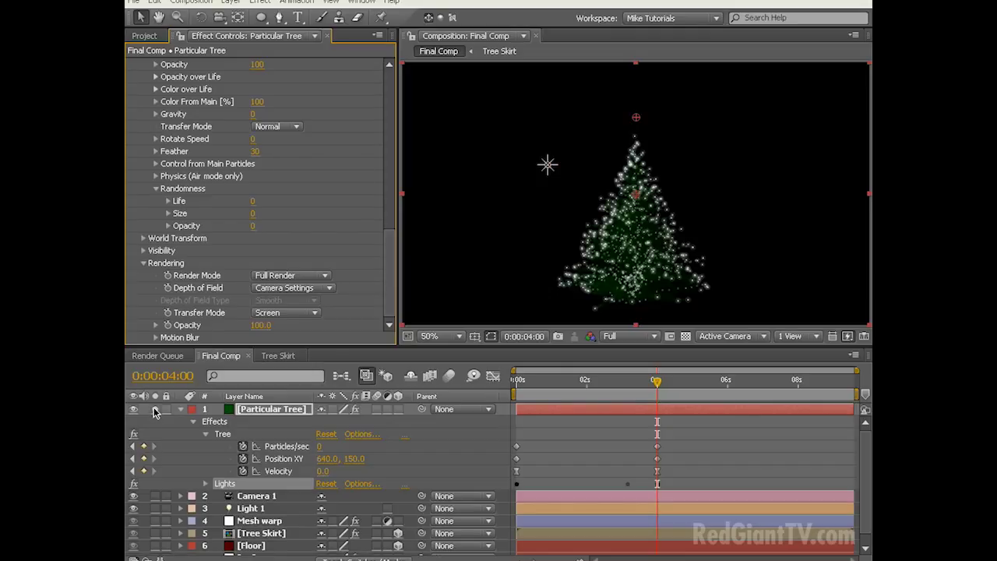
pyautogui.click(156, 411)
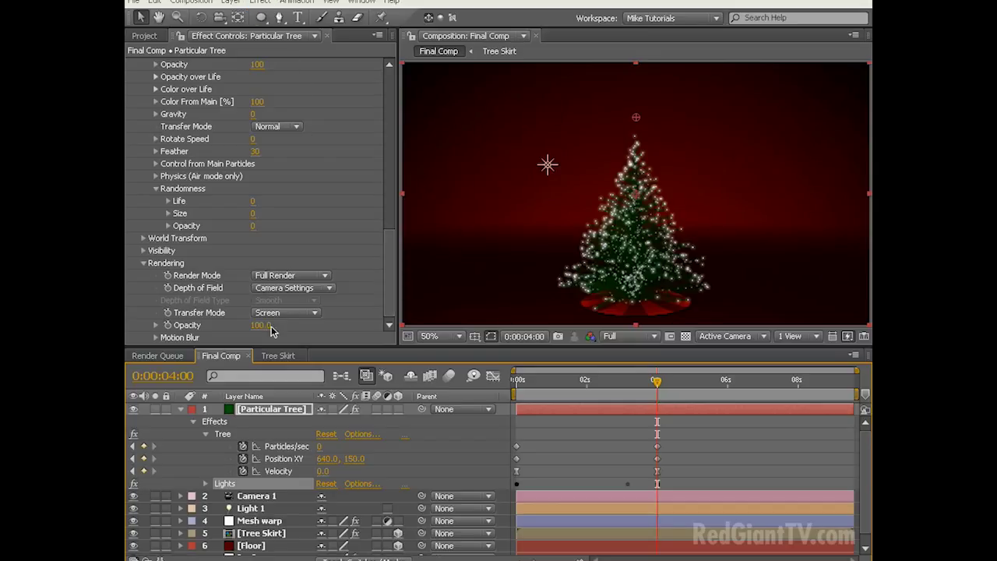
# Apply Trapcode Starglow to the Particular Tree layer and set its Streak Length to 5
pyautogui.press('Return')
pyautogui.click(259, 3)
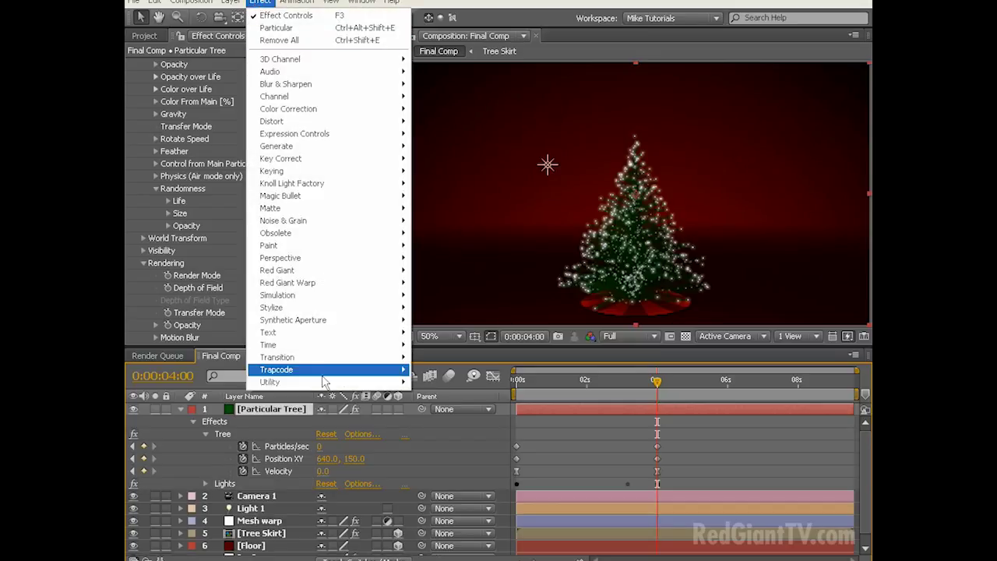
pyautogui.moveTo(343, 371)
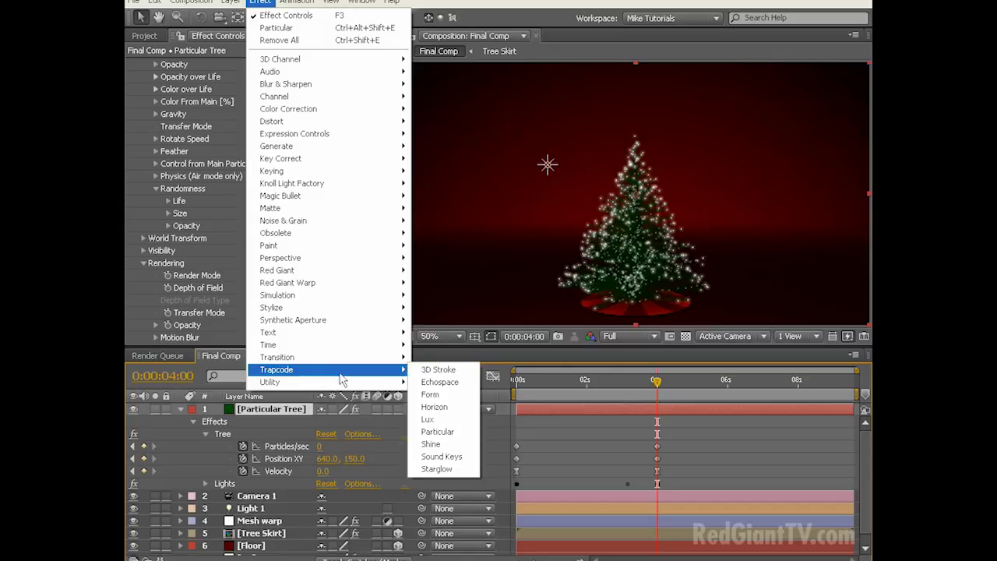
pyautogui.click(438, 469)
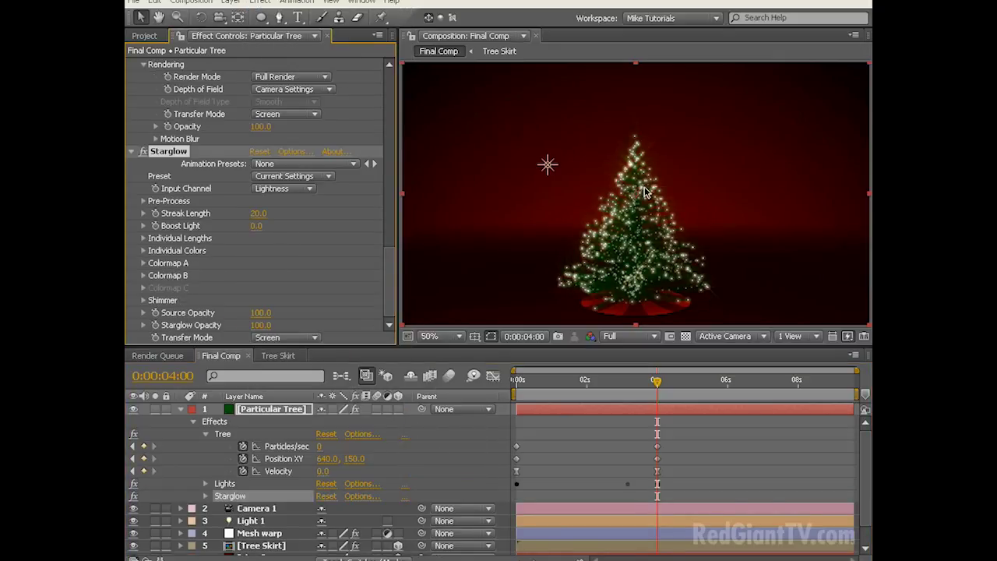
pyautogui.click(259, 215)
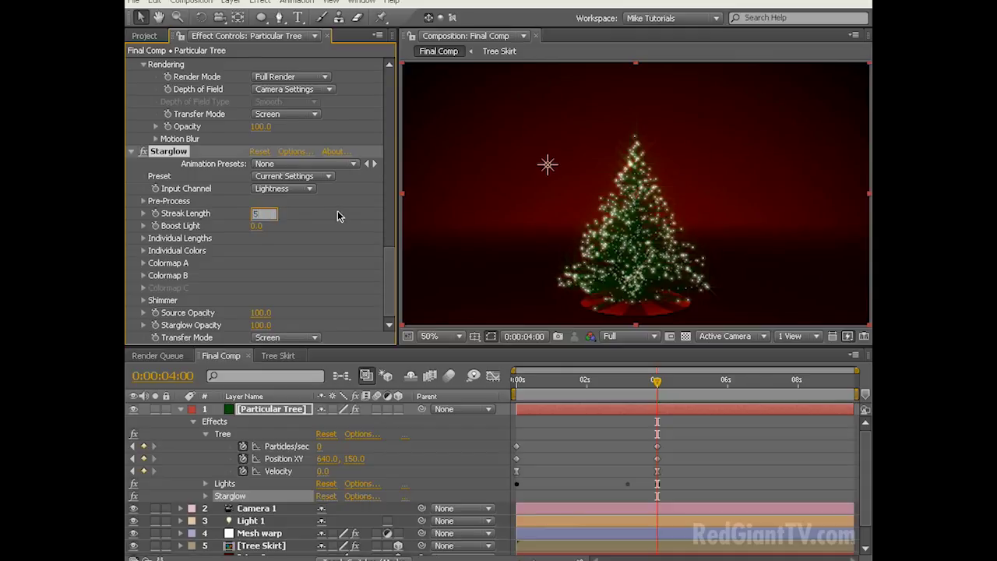
pyautogui.write('5')
pyautogui.press('Return')
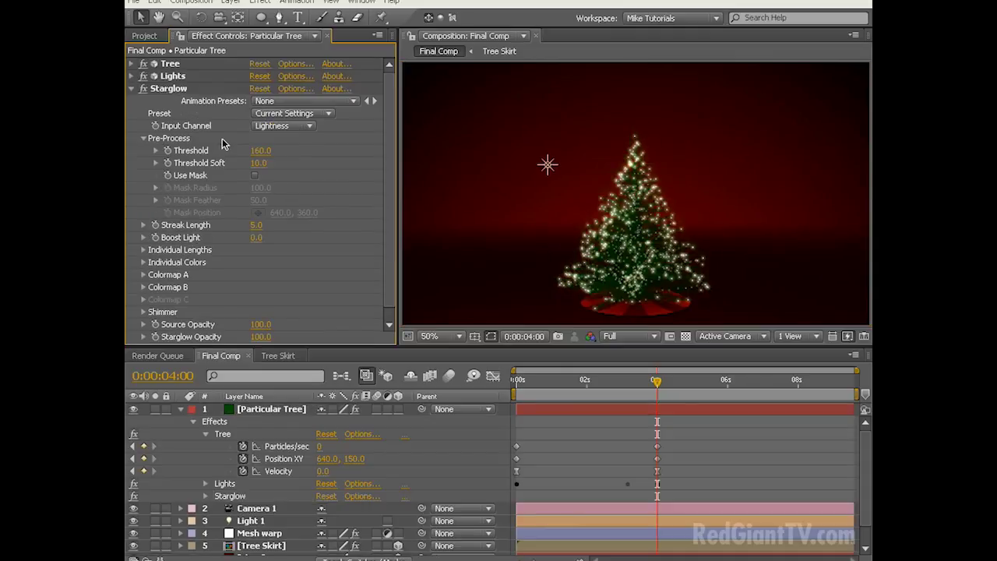
pyautogui.click(132, 89)
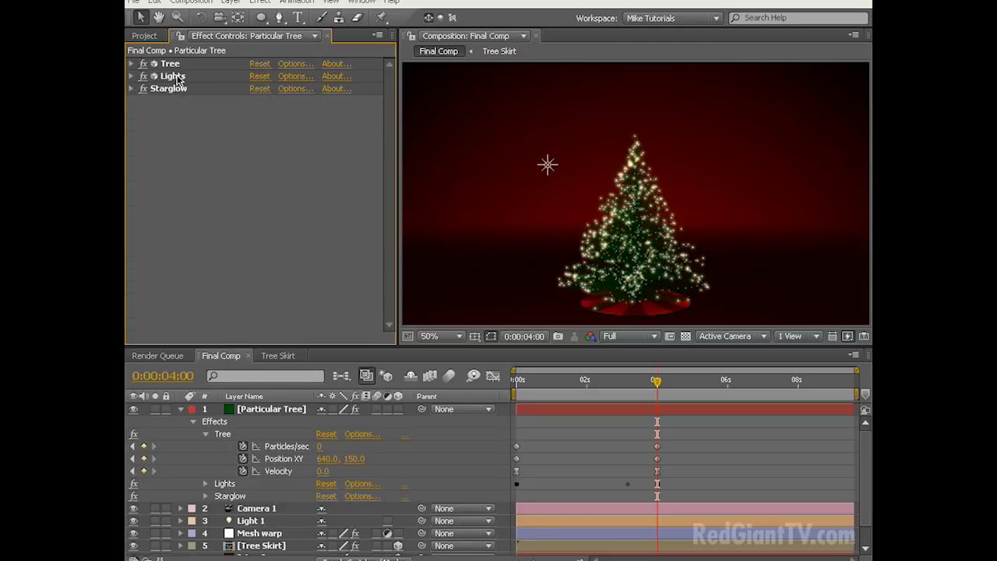
# Set Color From Main to 0% in the Lights effect's Aux System
pyautogui.click(132, 75)
pyautogui.click(132, 75)
pyautogui.click(133, 76)
pyautogui.scroll(-1, 394, 144)
pyautogui.scroll(-15, 392, 97)
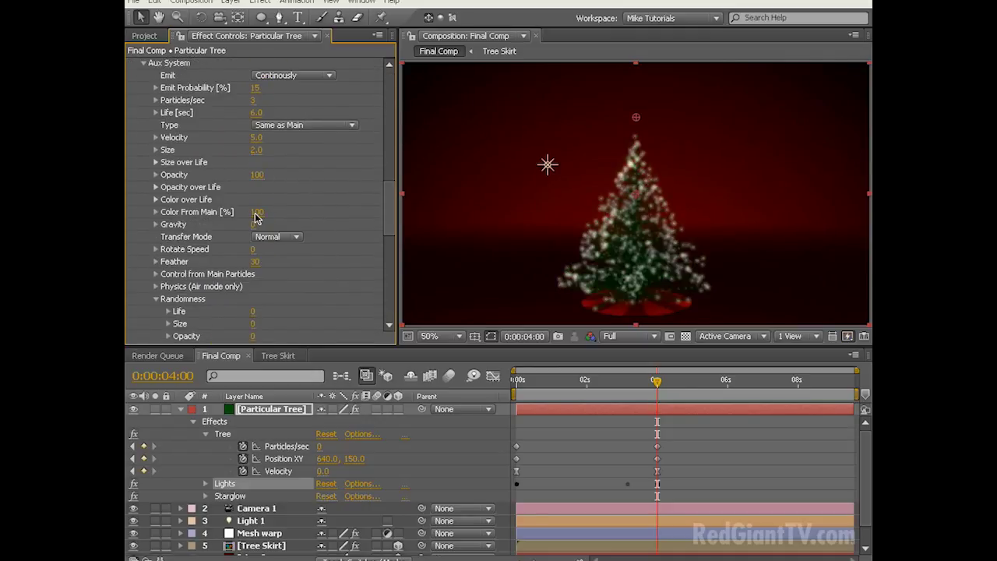
pyautogui.moveTo(258, 216); pyautogui.dragTo(165, 248)
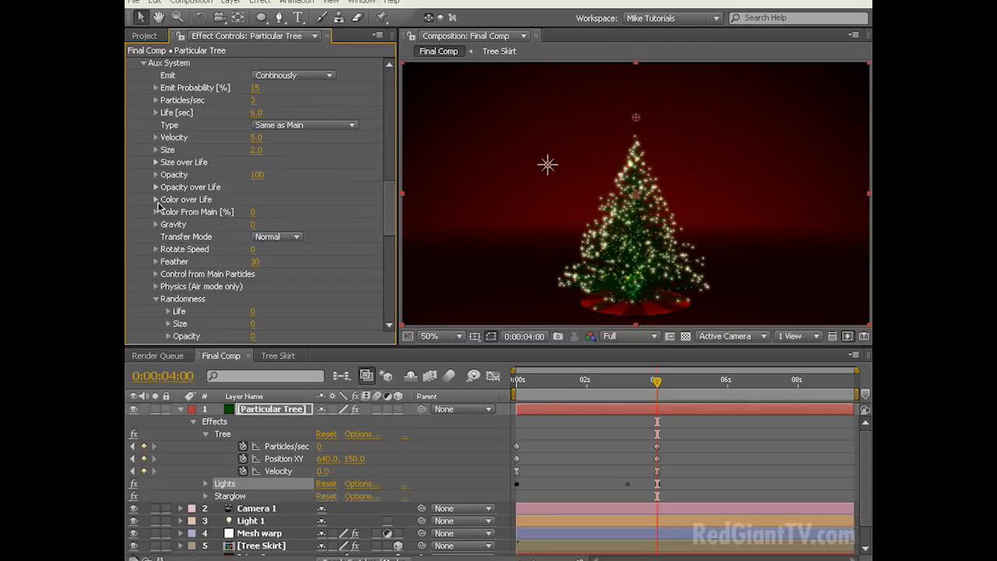
# Randomize the Aux System's Color over Life gradient several times until it mixes purple, orange, blue and green
pyautogui.click(157, 200)
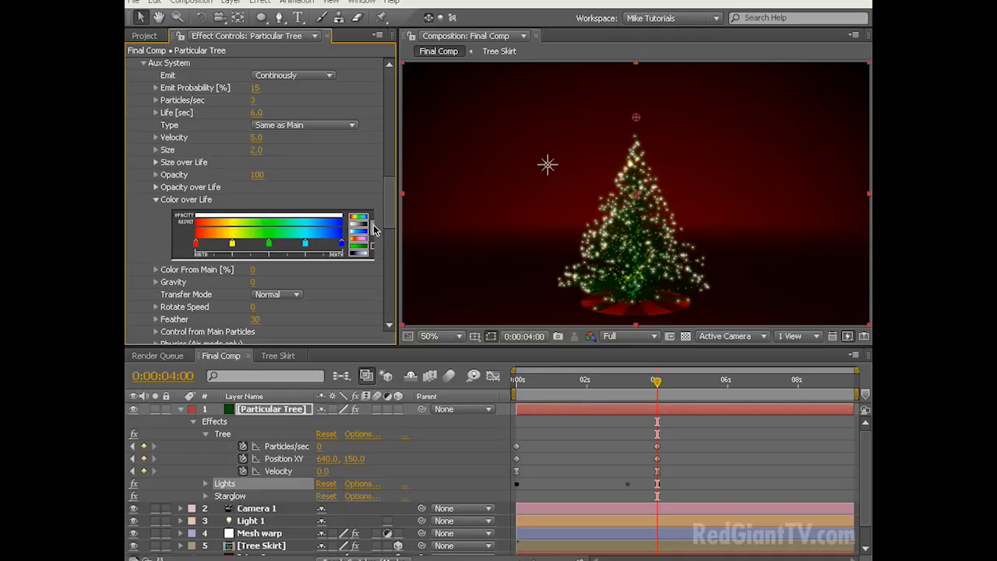
pyautogui.moveTo(396, 236); pyautogui.dragTo(423, 235)
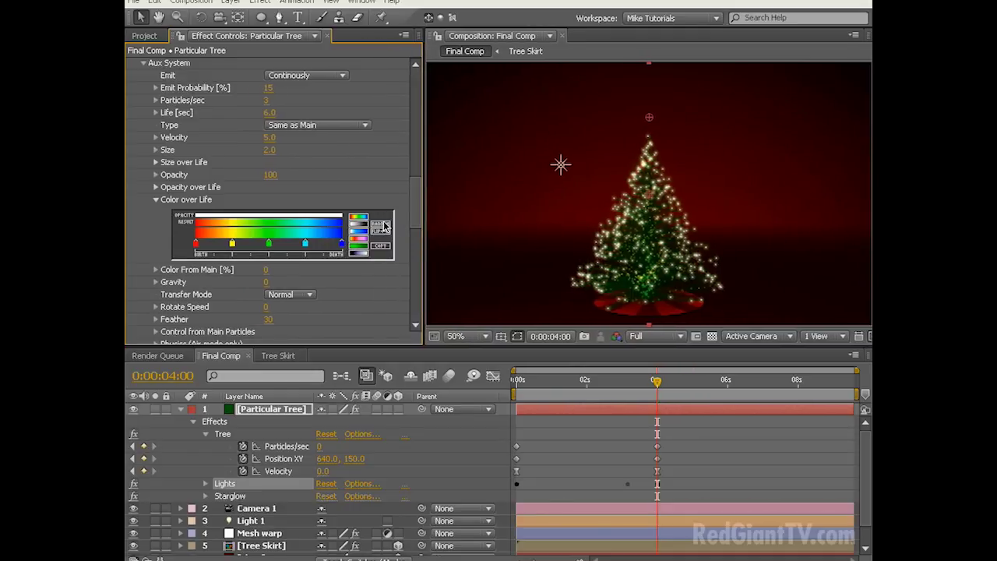
pyautogui.click(380, 227)
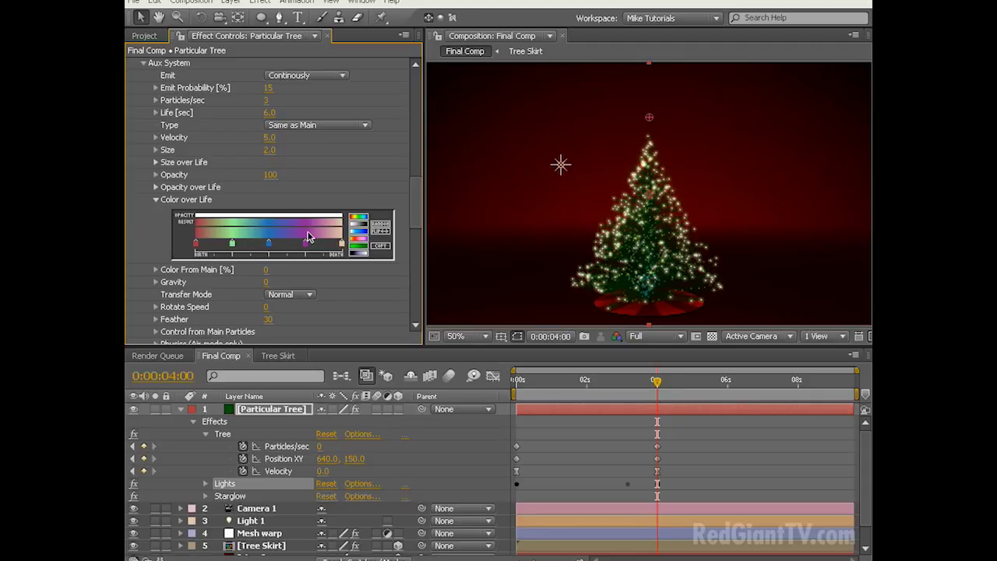
pyautogui.click(382, 226)
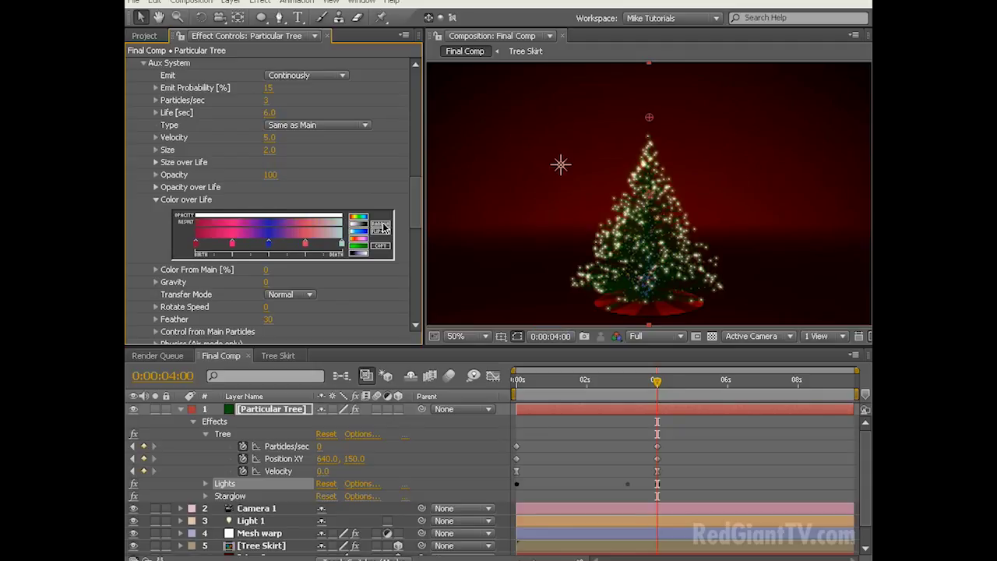
pyautogui.click(384, 228)
pyautogui.click(381, 227)
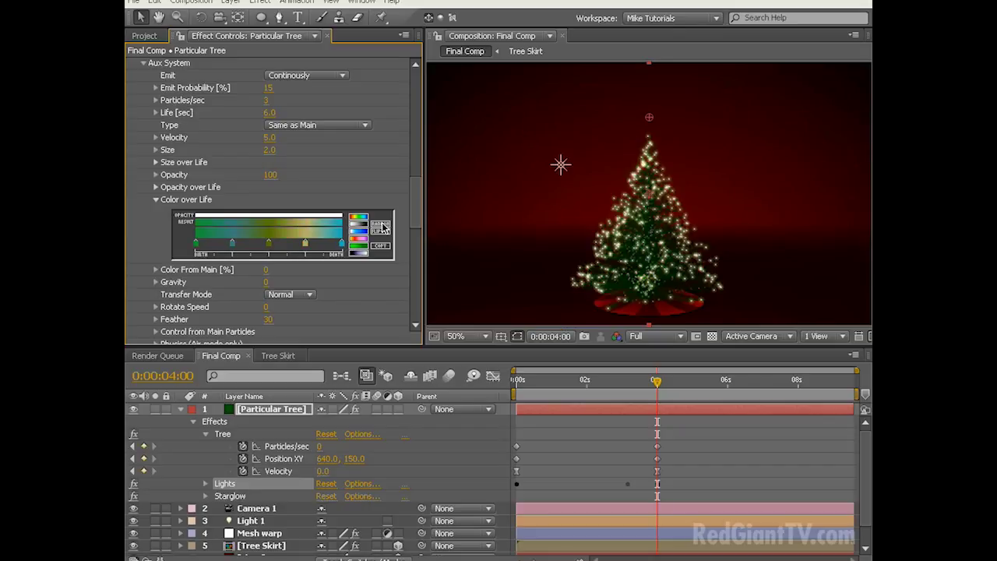
pyautogui.click(382, 226)
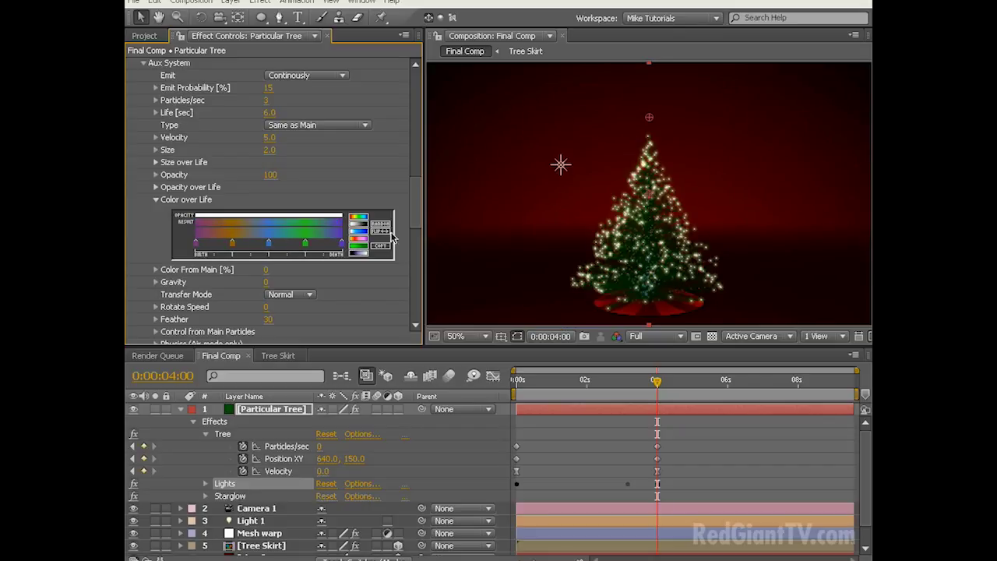
# Set the main particles' Set Color option in the Lights effect to Random from Gradient
pyautogui.moveTo(415, 220); pyautogui.dragTo(416, 215)
pyautogui.scroll(-1, 416, 216)
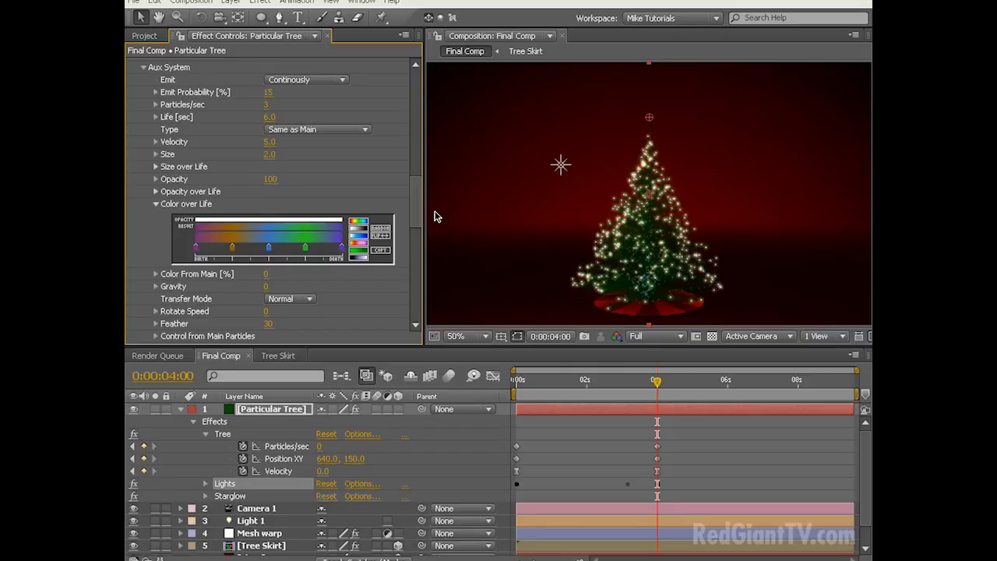
pyautogui.moveTo(415, 210); pyautogui.dragTo(414, 117)
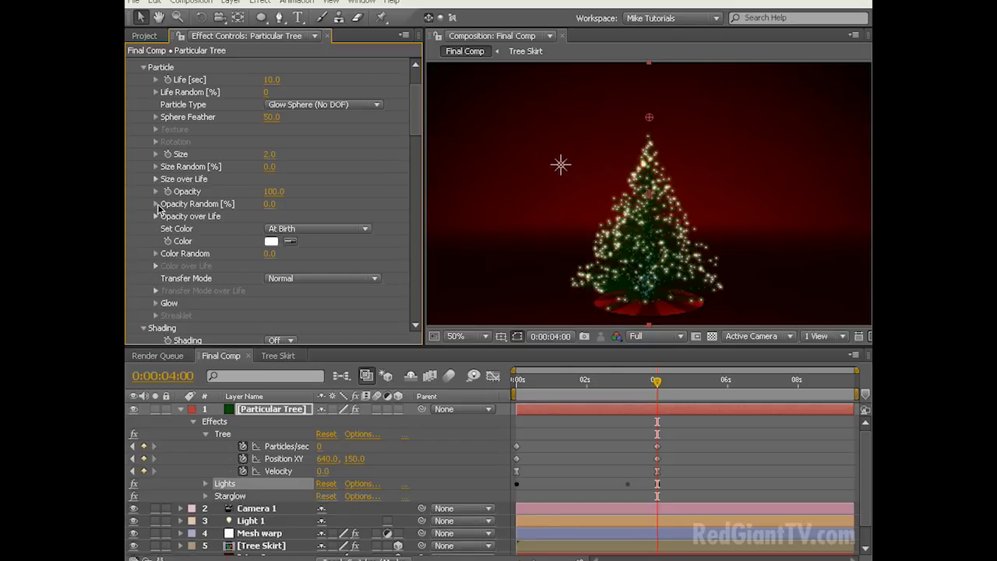
pyautogui.click(324, 229)
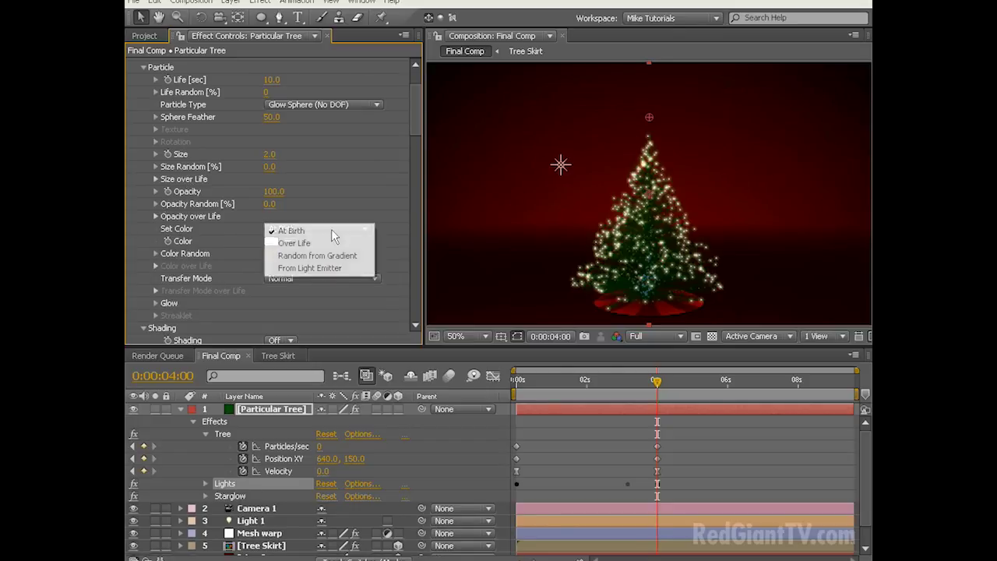
pyautogui.click(333, 258)
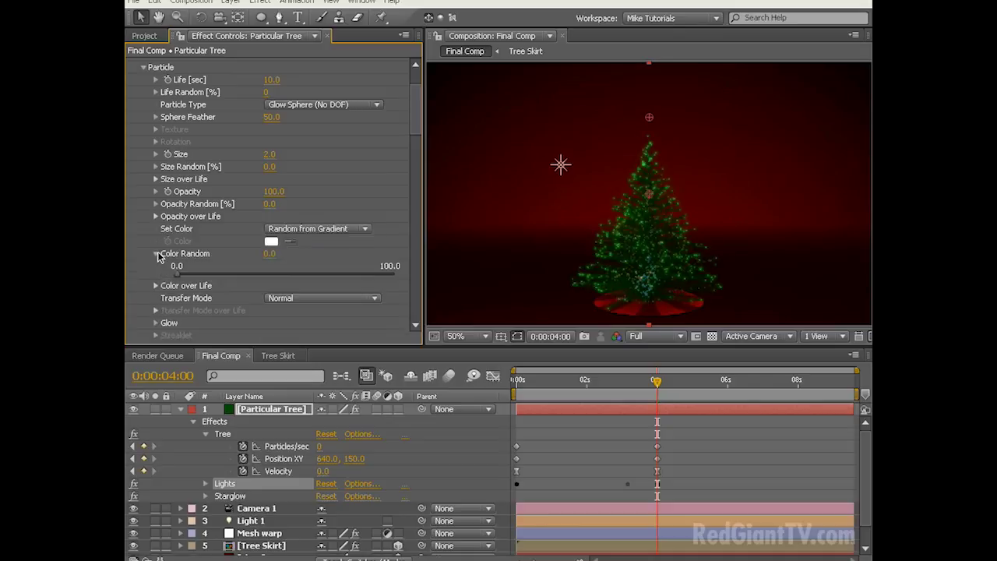
# Apply the rainbow preset to the main particles' Color over Life gradient in the Lights effect, and randomize its colors several times
pyautogui.click(154, 267)
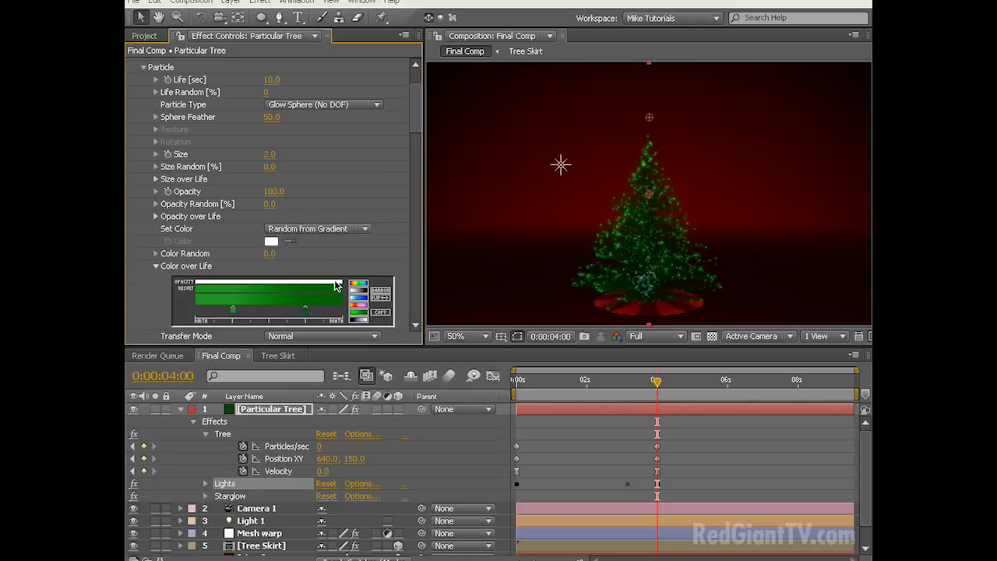
pyautogui.click(380, 293)
pyautogui.click(380, 292)
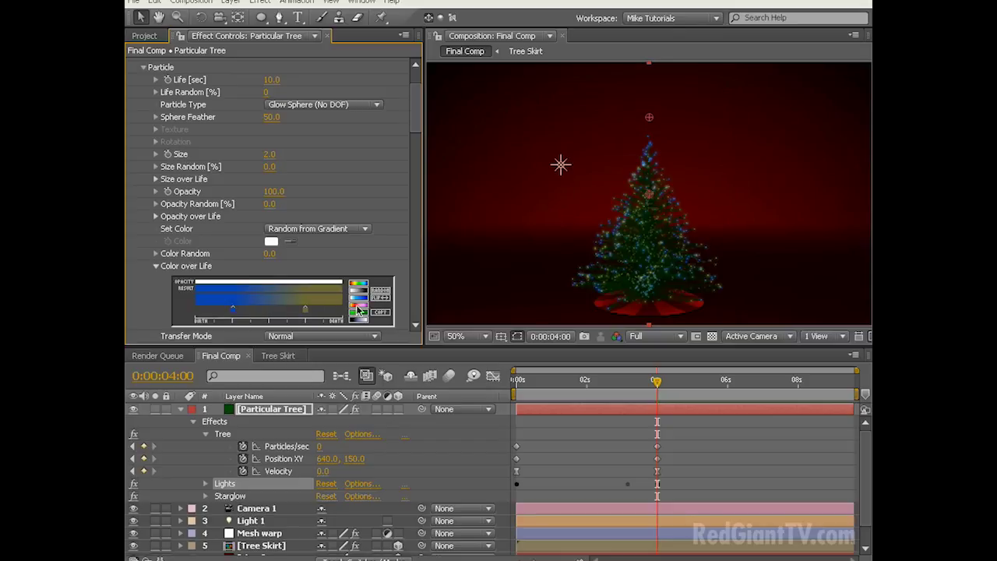
pyautogui.click(359, 286)
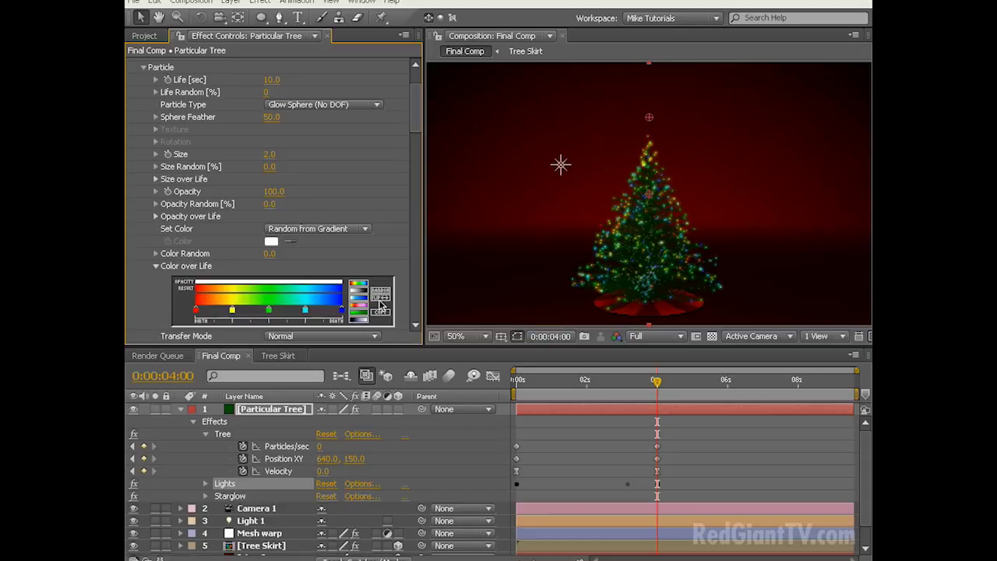
pyautogui.click(382, 293)
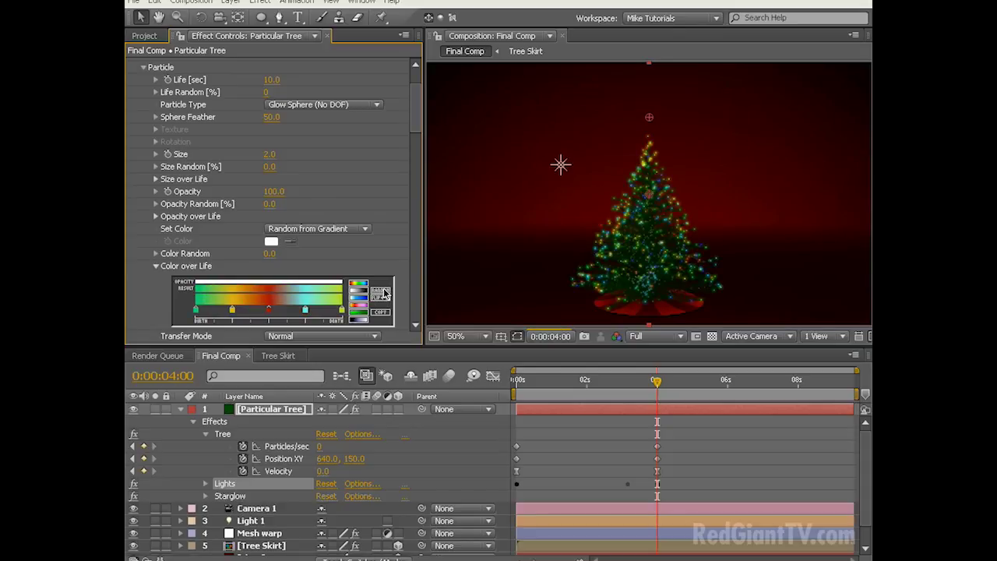
pyautogui.click(382, 292)
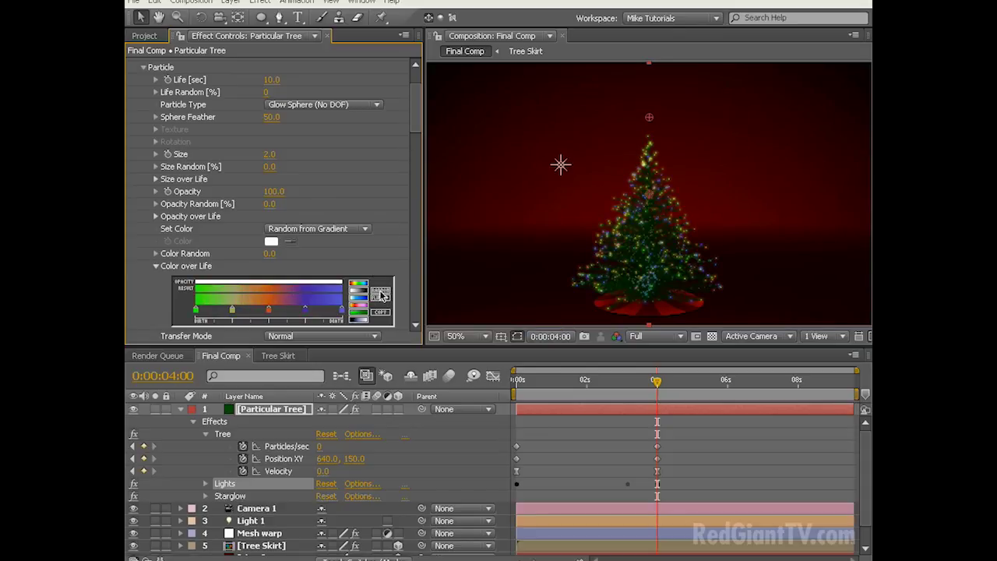
pyautogui.click(381, 293)
pyautogui.click(382, 294)
pyautogui.scroll(3, 418, 101)
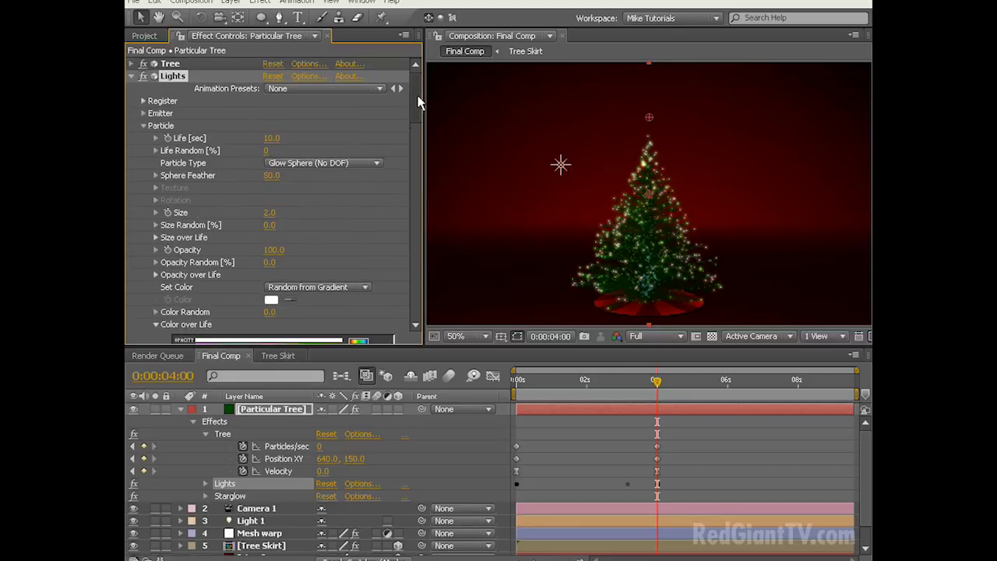
pyautogui.scroll(-1, 416, 111)
pyautogui.click(131, 81)
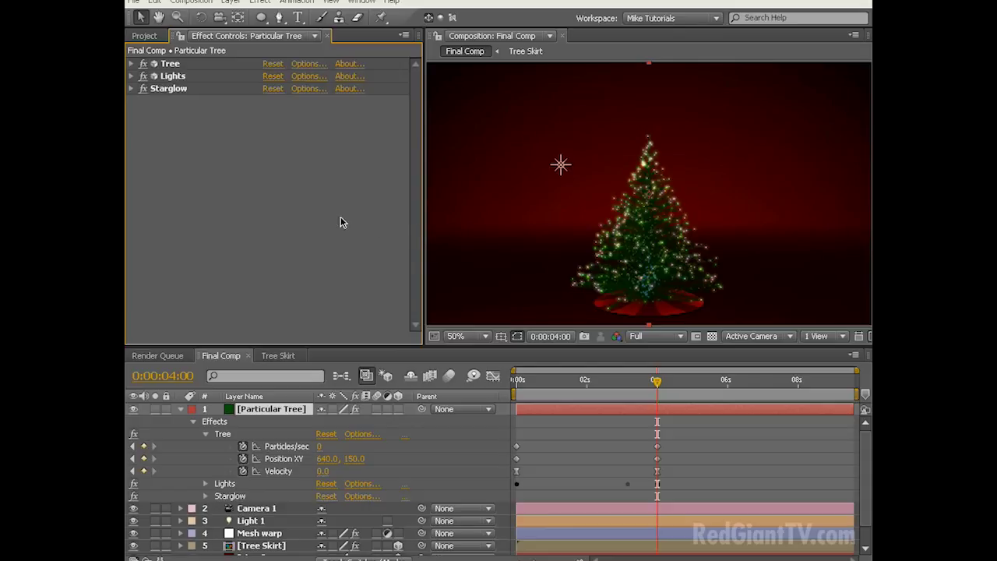
# With no layer selected, draw a small red five-pointed star beside the treetop using the Star Tool
pyautogui.click(182, 409)
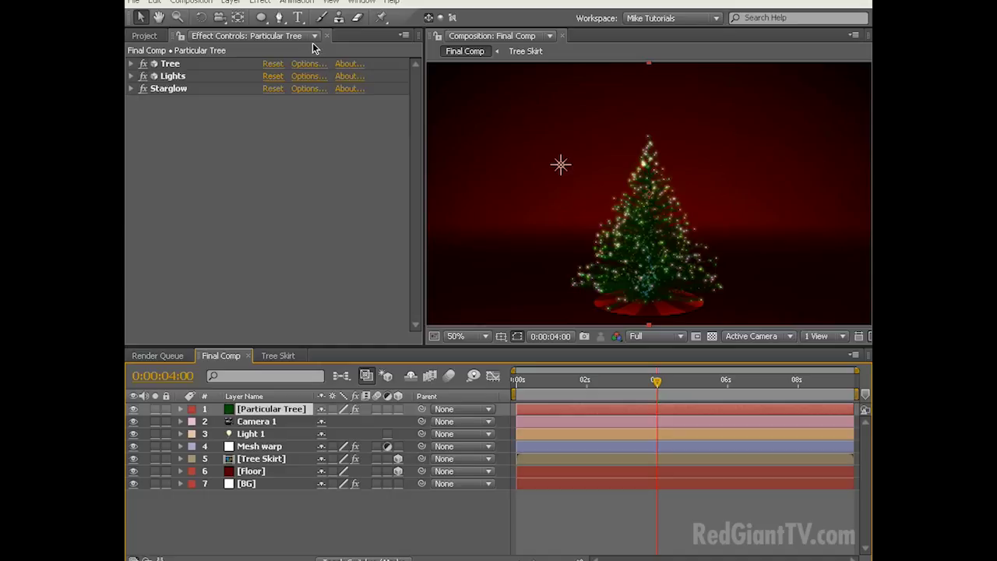
pyautogui.click(261, 18)
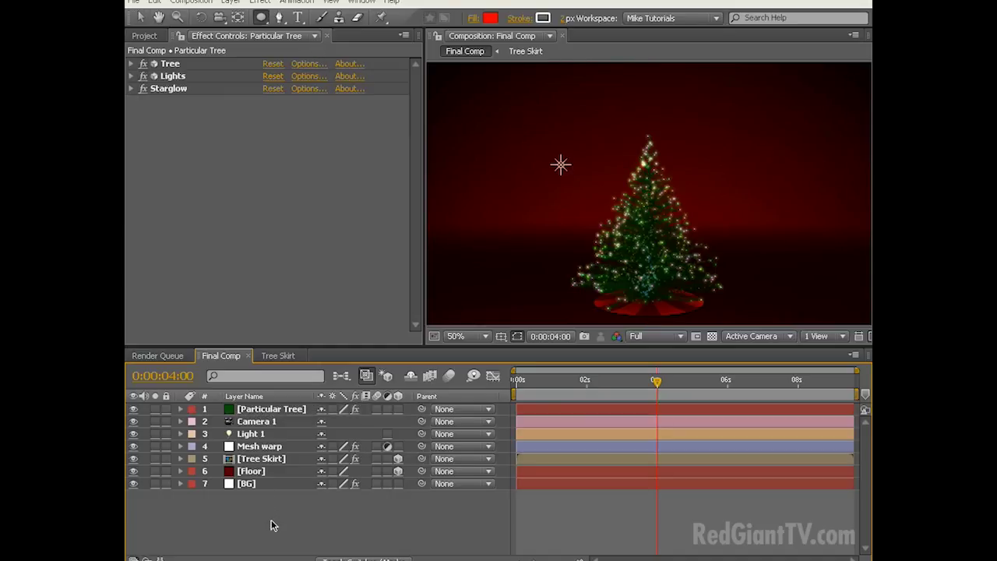
pyautogui.click(261, 17)
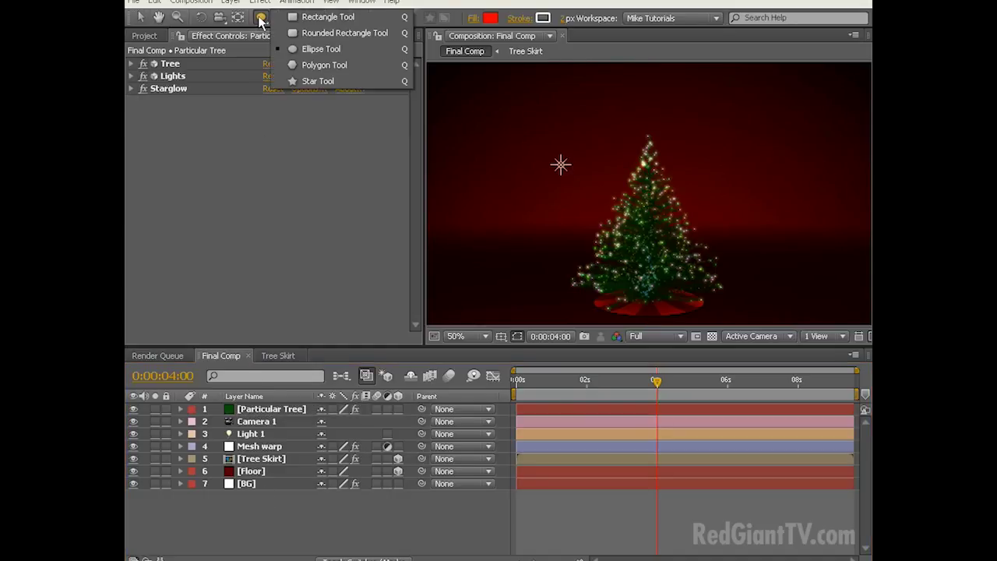
pyautogui.click(312, 81)
pyautogui.moveTo(602, 163); pyautogui.dragTo(601, 142)
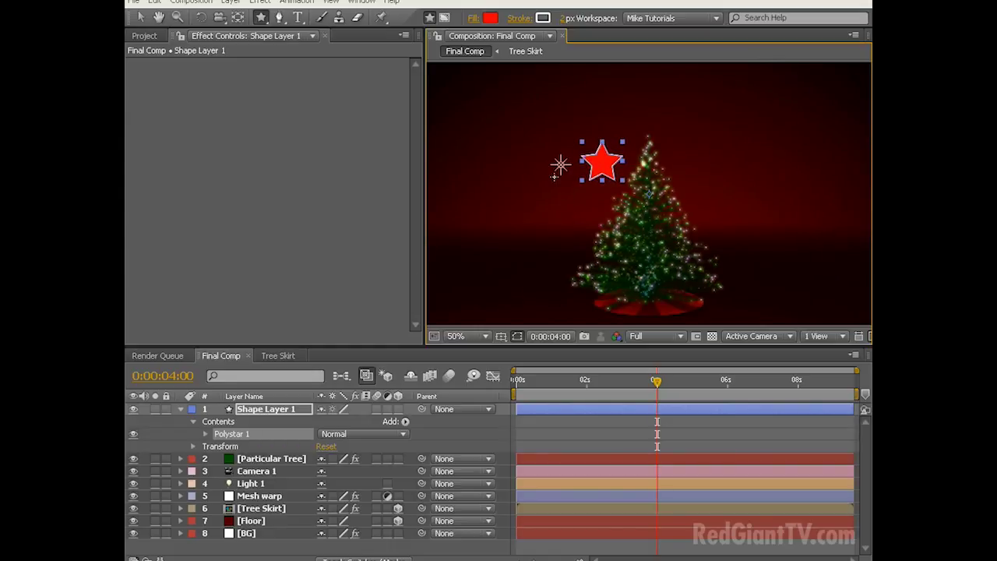
# Reveal the Polystar Path properties of the star shape
pyautogui.click(206, 435)
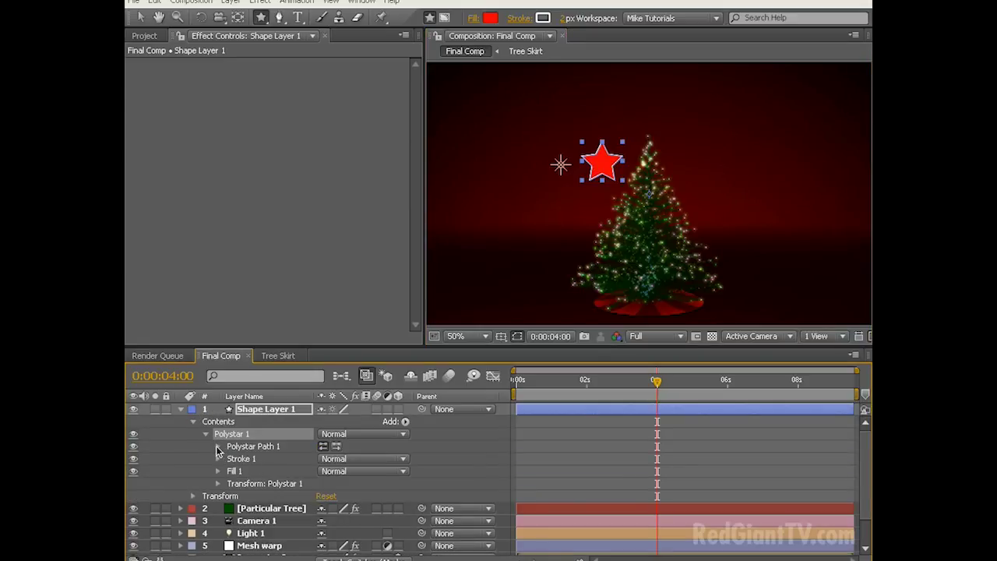
pyautogui.click(218, 446)
pyautogui.click(261, 470)
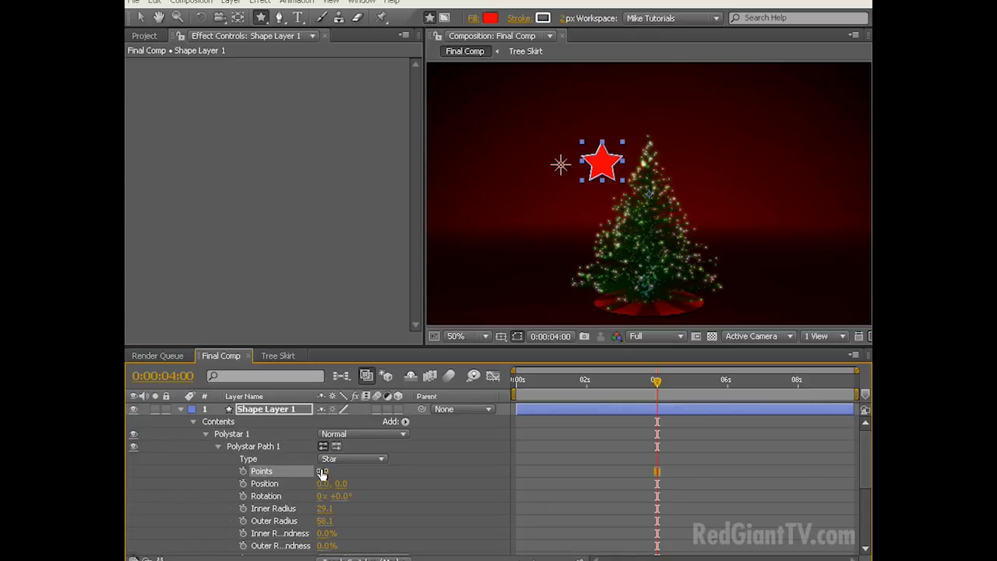
# Try higher point counts on the star, including 6, and restore it to 5 points
pyautogui.moveTo(325, 471); pyautogui.dragTo(332, 480)
pyautogui.click(341, 474)
pyautogui.write('6')
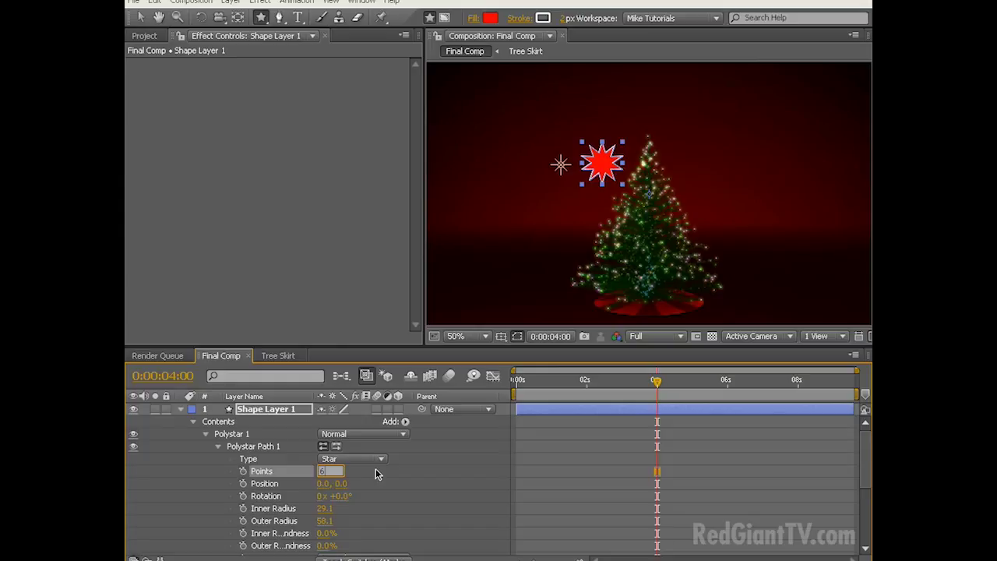
pyautogui.press('Return')
pyautogui.click(330, 472)
pyautogui.write('5')
pyautogui.press('Return')
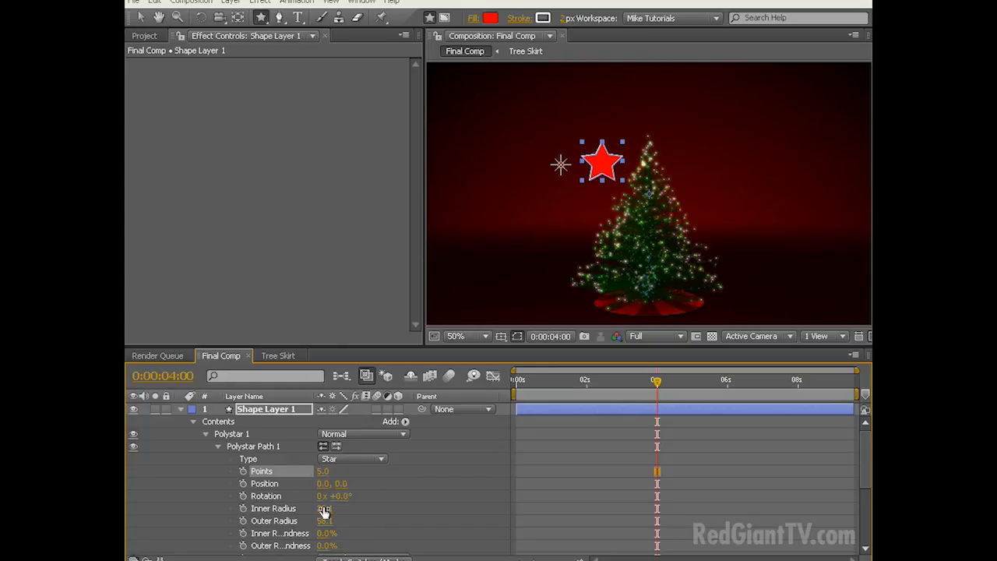
# Set the star's Inner Radius to 8 and its Outer Radius to 20
pyautogui.click(329, 510)
pyautogui.write('8')
pyautogui.press('Return')
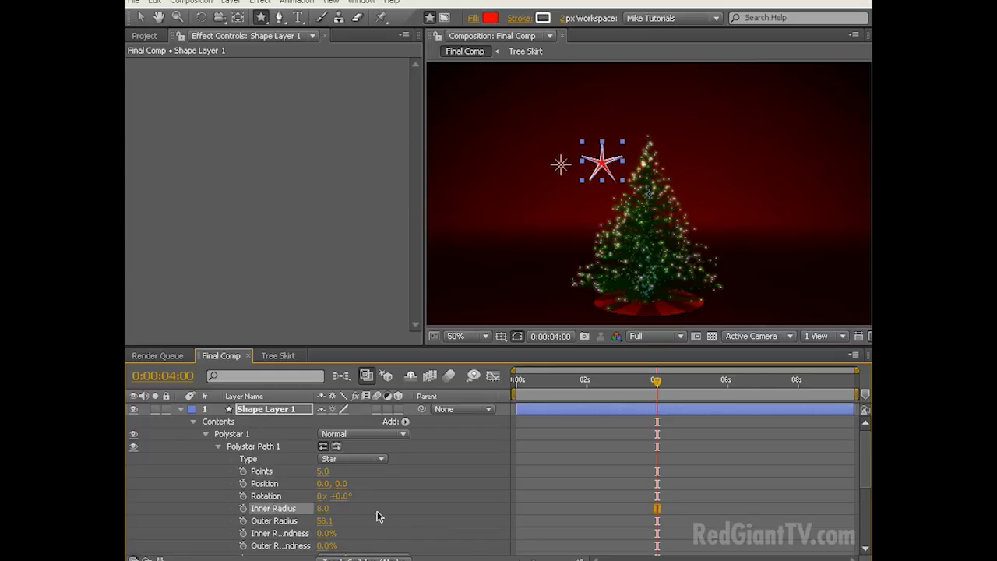
pyautogui.moveTo(324, 521); pyautogui.dragTo(296, 521)
pyautogui.click(324, 521)
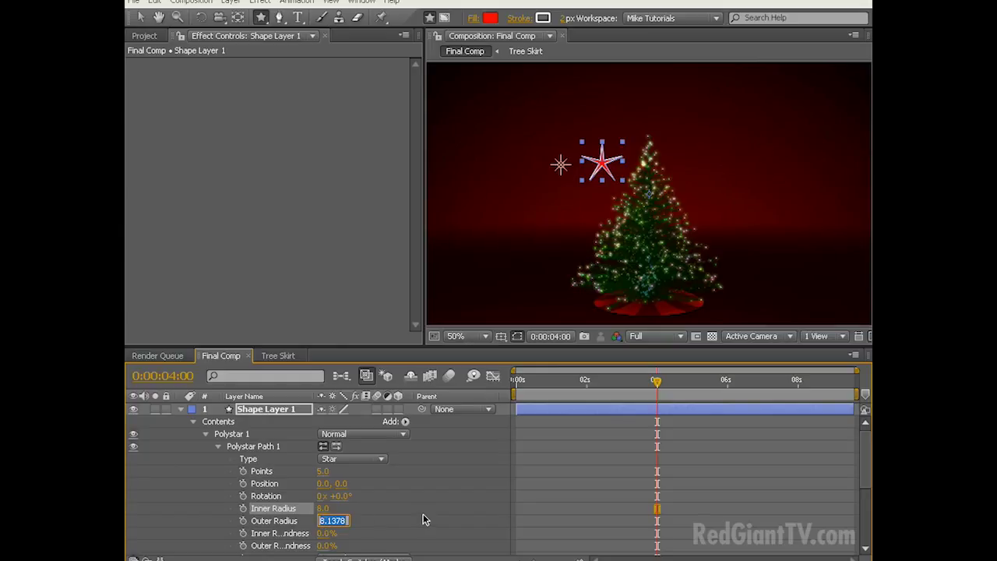
pyautogui.write('20')
pyautogui.click(819, 465)
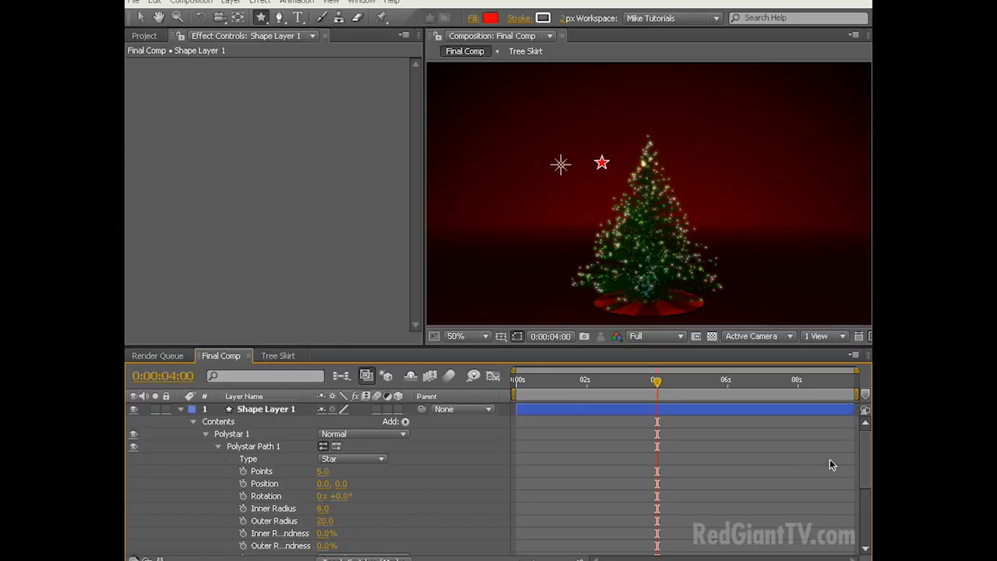
# Reduce the star's Stroke Width to 0
pyautogui.moveTo(863, 465); pyautogui.dragTo(864, 494)
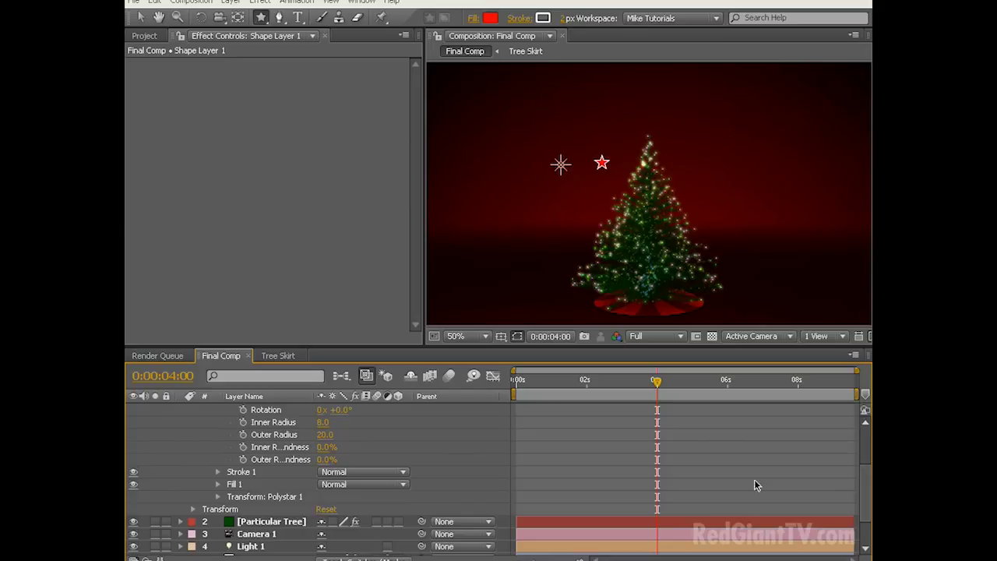
pyautogui.click(217, 471)
pyautogui.scroll(-1, 216, 471)
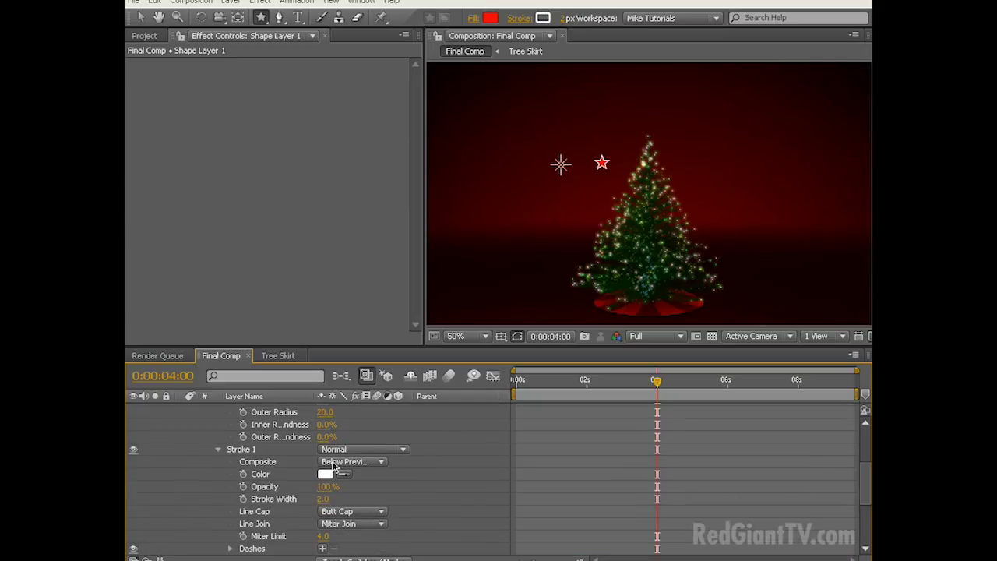
pyautogui.moveTo(324, 500); pyautogui.dragTo(299, 499)
pyautogui.click(218, 449)
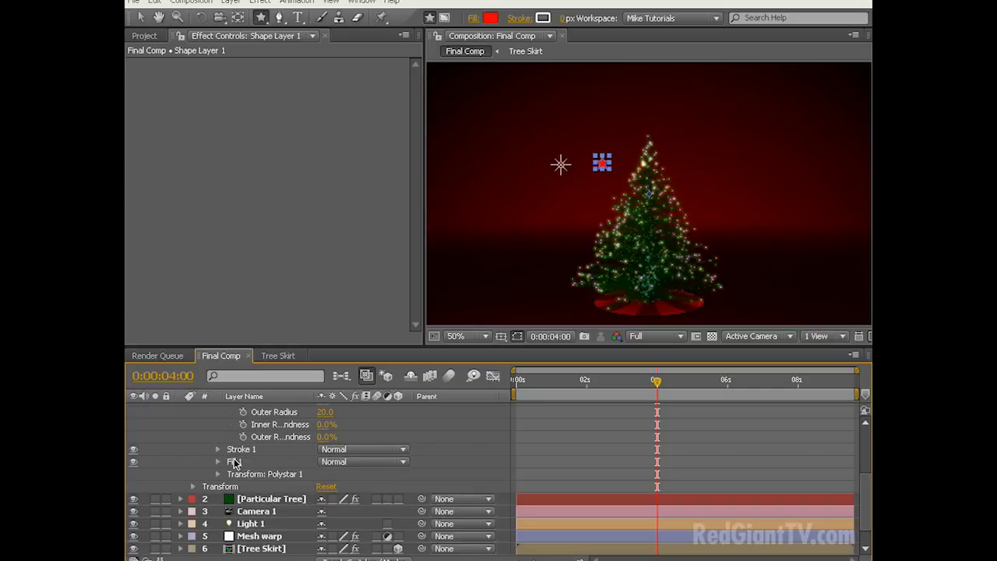
# Change the star's fill color to yellow
pyautogui.click(220, 460)
pyautogui.click(219, 461)
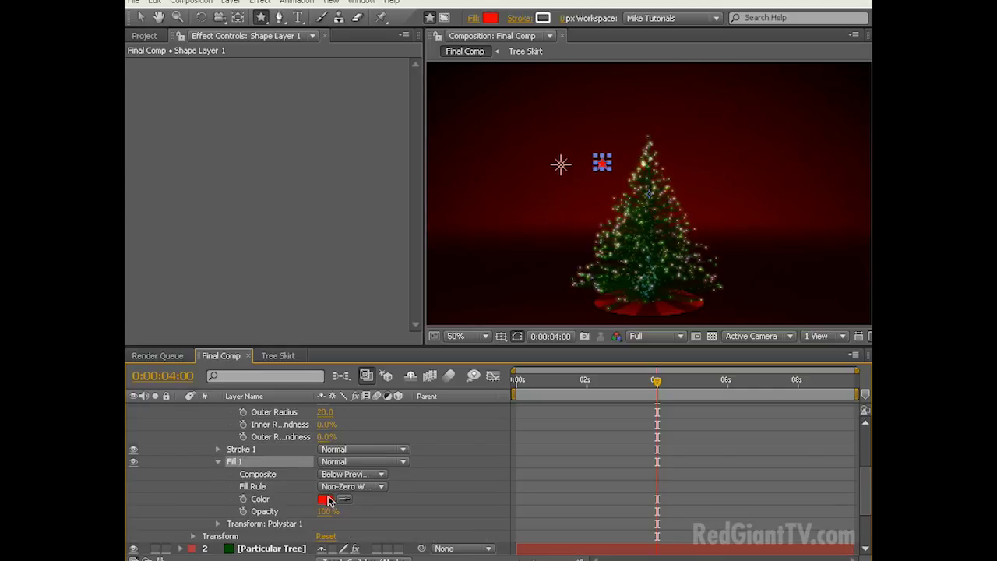
pyautogui.click(324, 499)
pyautogui.moveTo(536, 335); pyautogui.dragTo(535, 322)
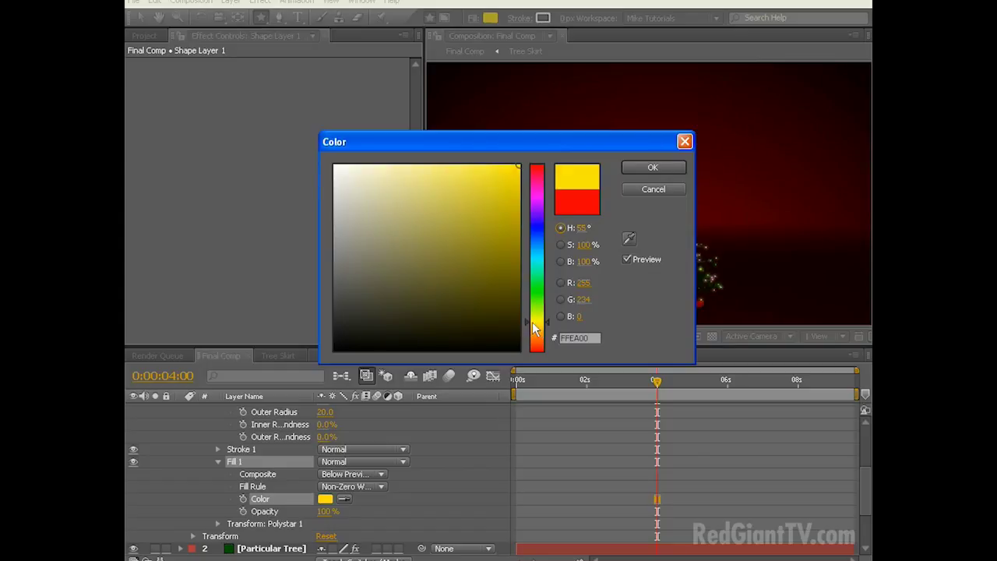
pyautogui.click(651, 168)
# Make the star layer 3D and set its Anchor Point to -129, -84, 0 so the star sits on its layer position
pyautogui.moveTo(863, 493); pyautogui.dragTo(864, 460)
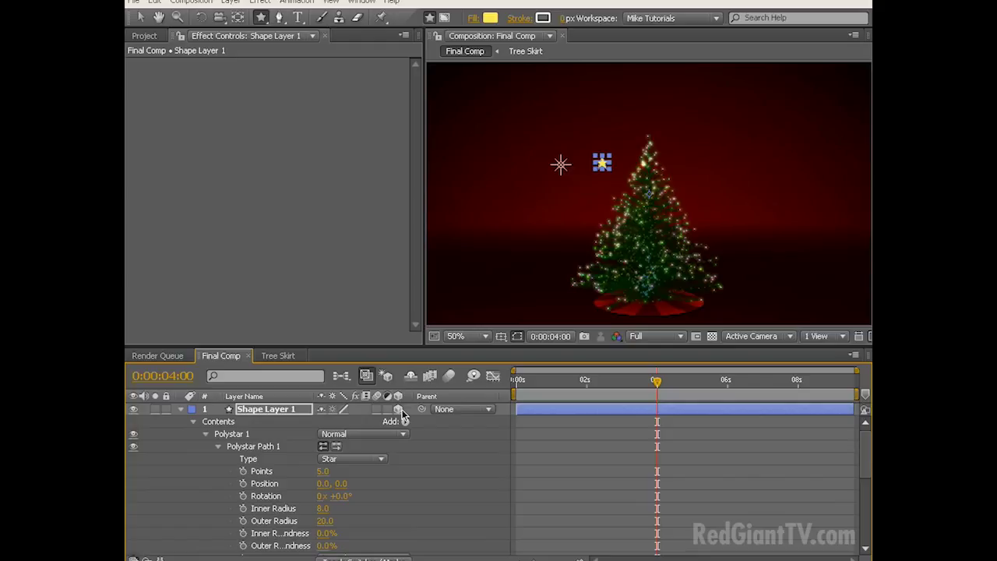
pyautogui.click(180, 410)
pyautogui.click(180, 411)
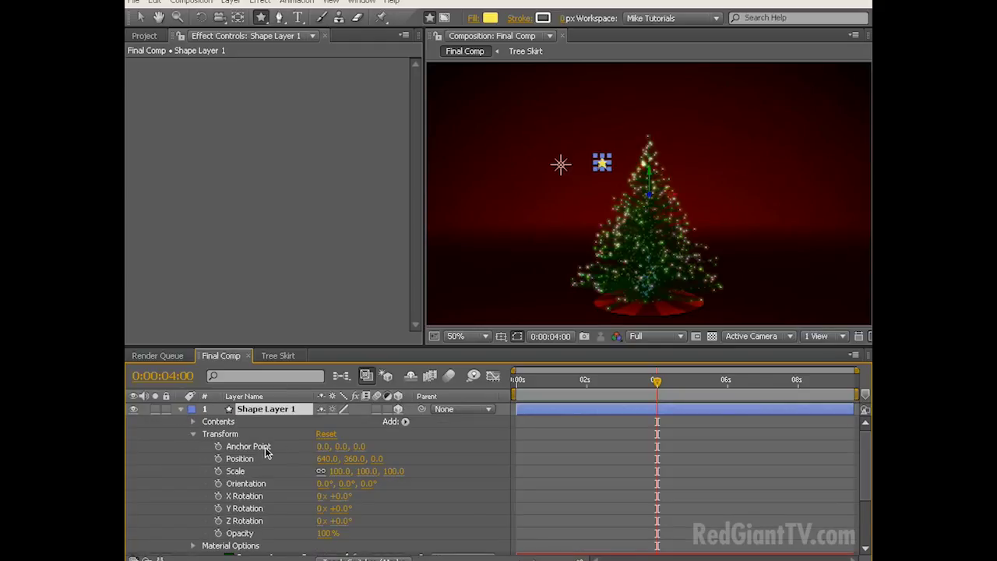
pyautogui.moveTo(313, 449); pyautogui.dragTo(262, 452)
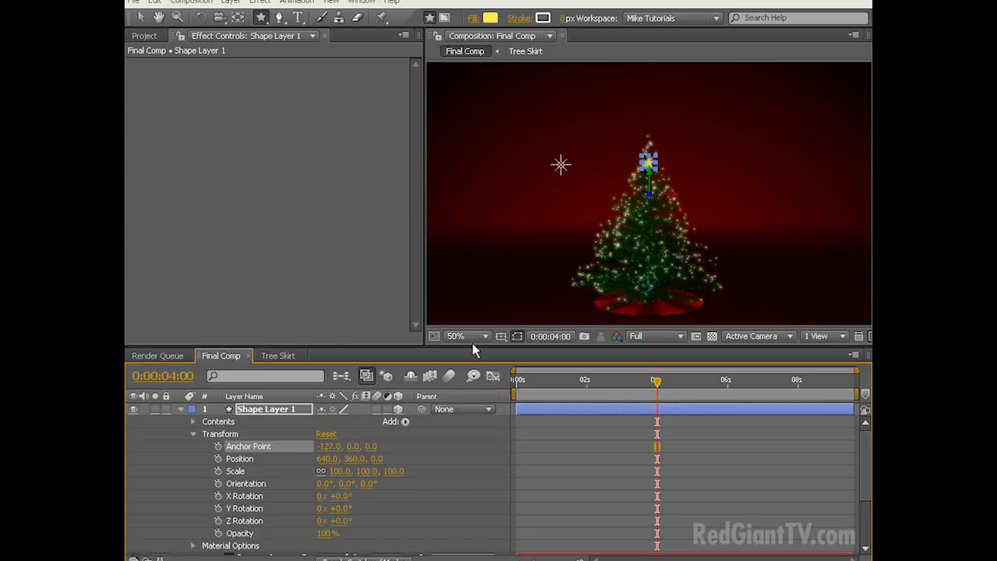
pyautogui.moveTo(354, 446)
pyautogui.mouseDown()
pyautogui.moveTo(356, 462)
pyautogui.moveTo(350, 445)
pyautogui.mouseUp()
pyautogui.press('F2')
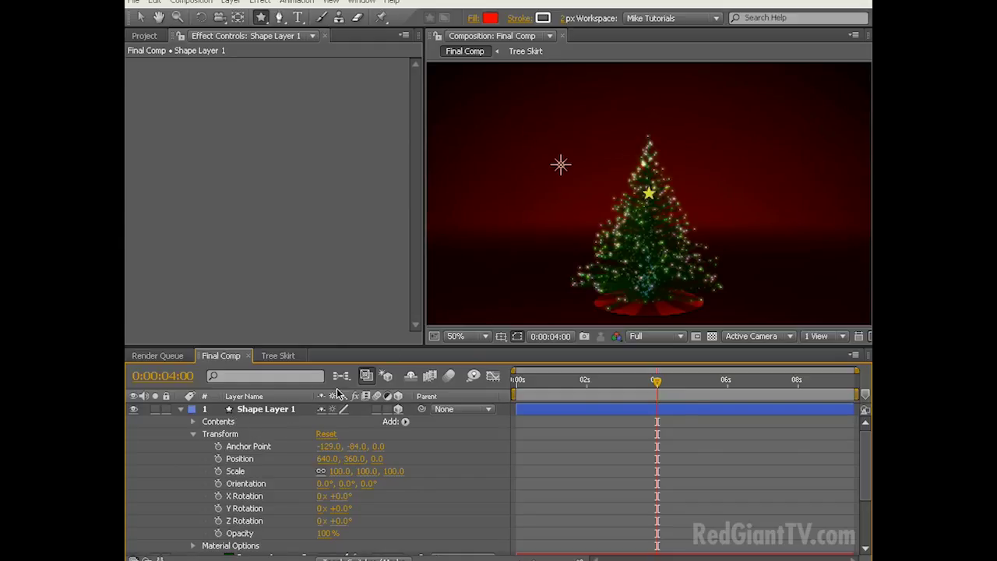
# Raise the star onto the treetop by setting its Position to 640, 190, 0
pyautogui.moveTo(354, 458)
pyautogui.mouseDown()
pyautogui.moveTo(238, 464)
pyautogui.moveTo(347, 463)
pyautogui.mouseUp()
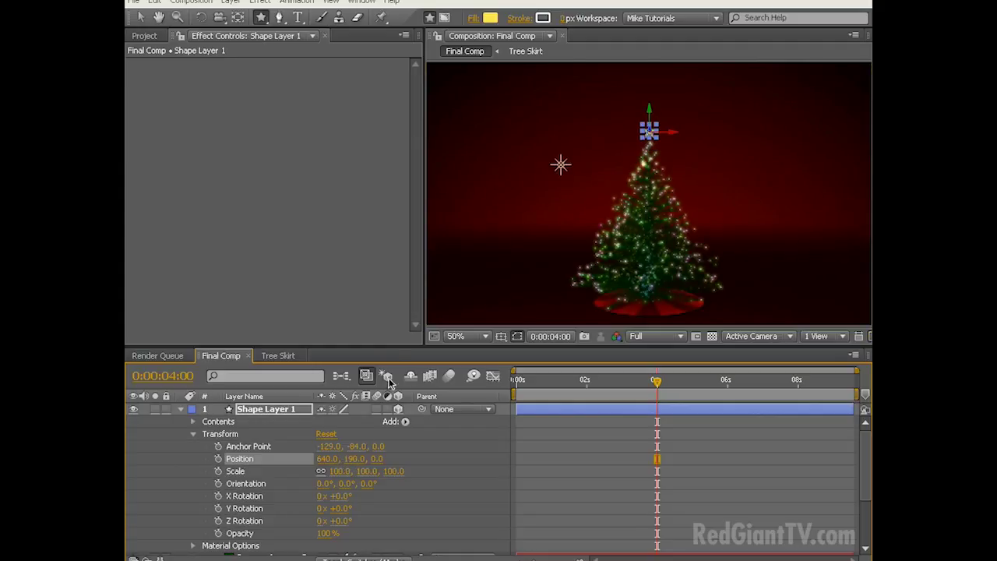
pyautogui.click(377, 327)
pyautogui.press('v')
pyautogui.click(651, 139)
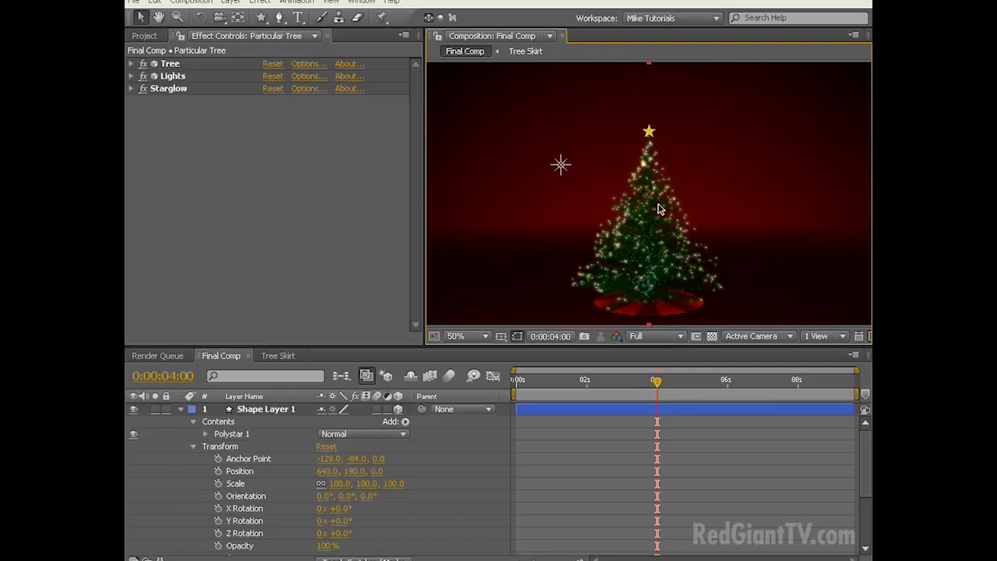
# Set a Scale keyframe of 0% on the star layer at 0:00:04:00
pyautogui.click(257, 411)
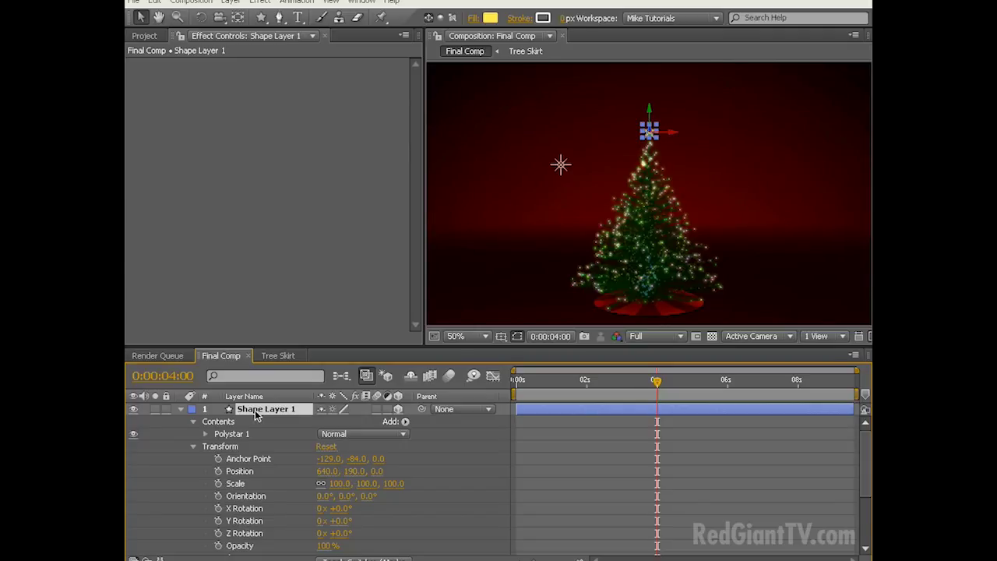
pyautogui.press('s')
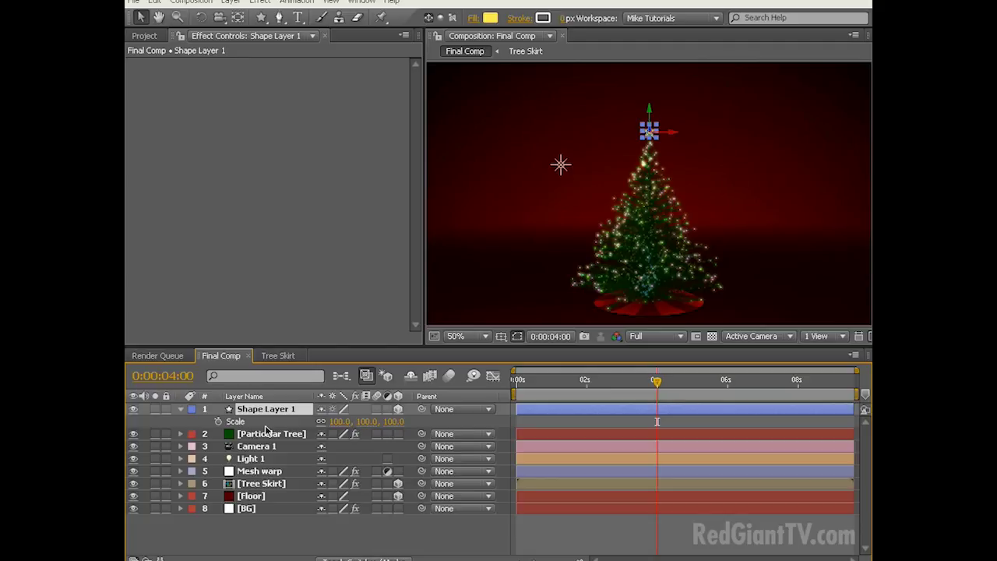
pyautogui.click(218, 422)
pyautogui.click(340, 422)
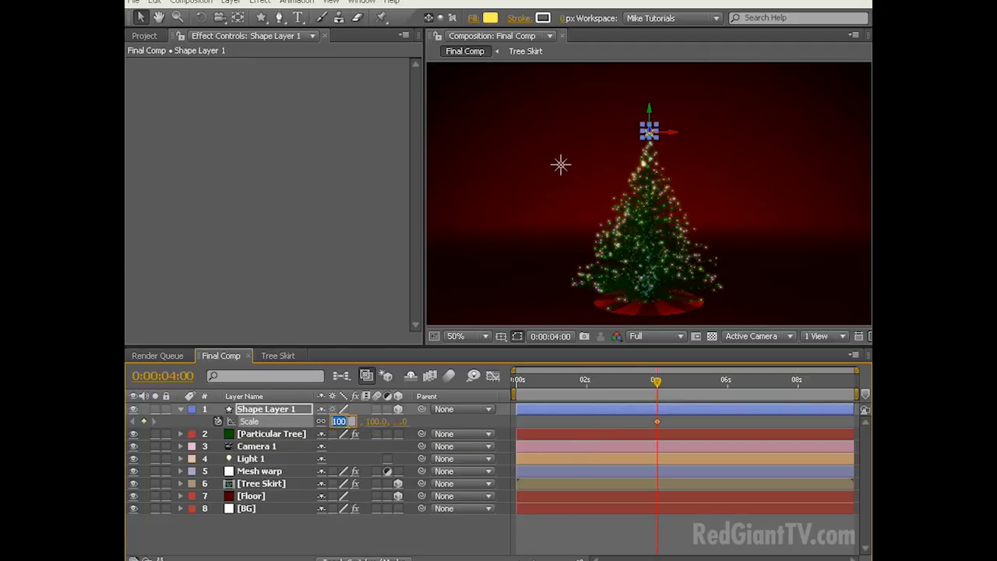
pyautogui.write('0, 0.0, 0.0%')
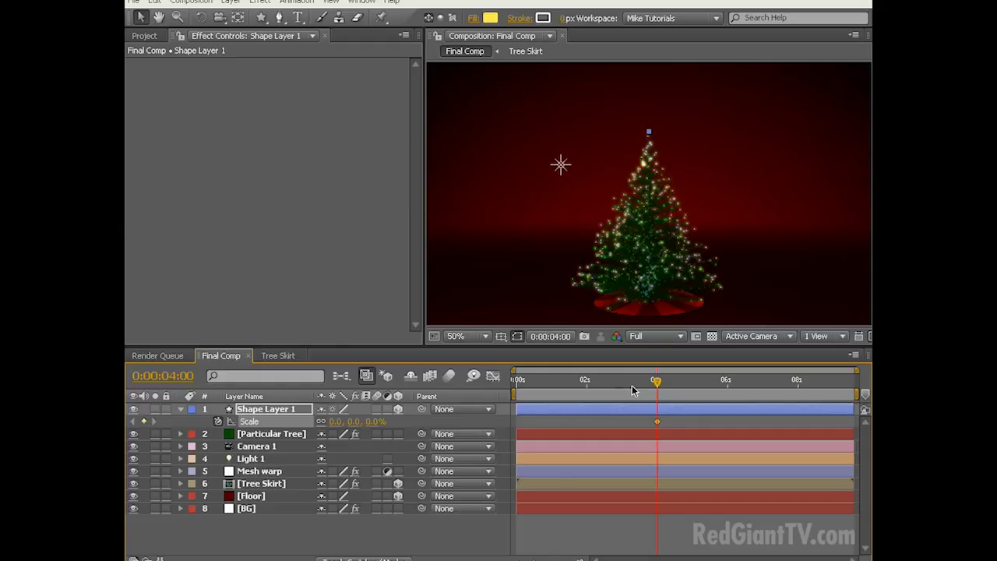
# Add a Scale keyframe of 130% to the star layer at 0:00:04:08
pyautogui.moveTo(656, 382); pyautogui.dragTo(667, 386)
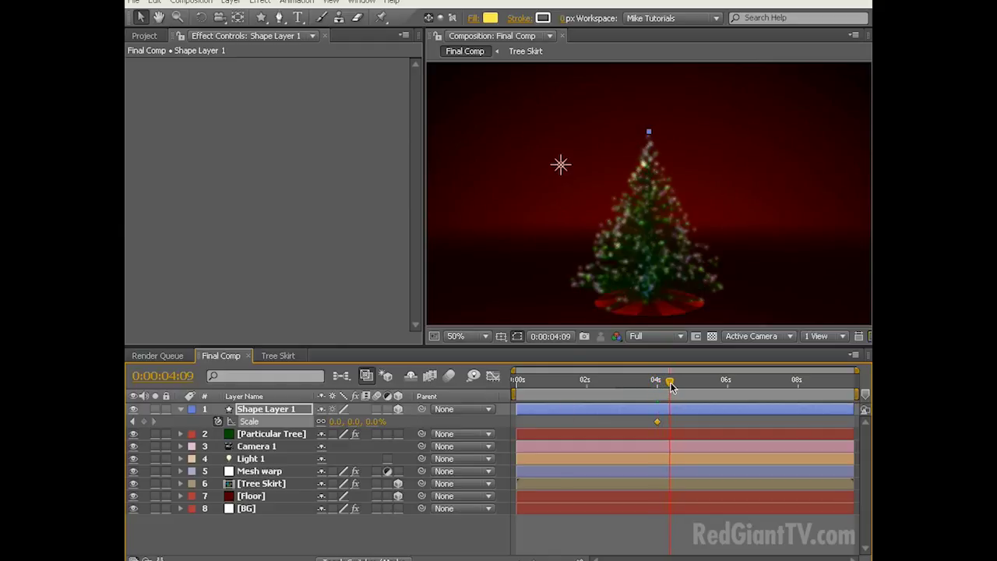
pyautogui.click(378, 421)
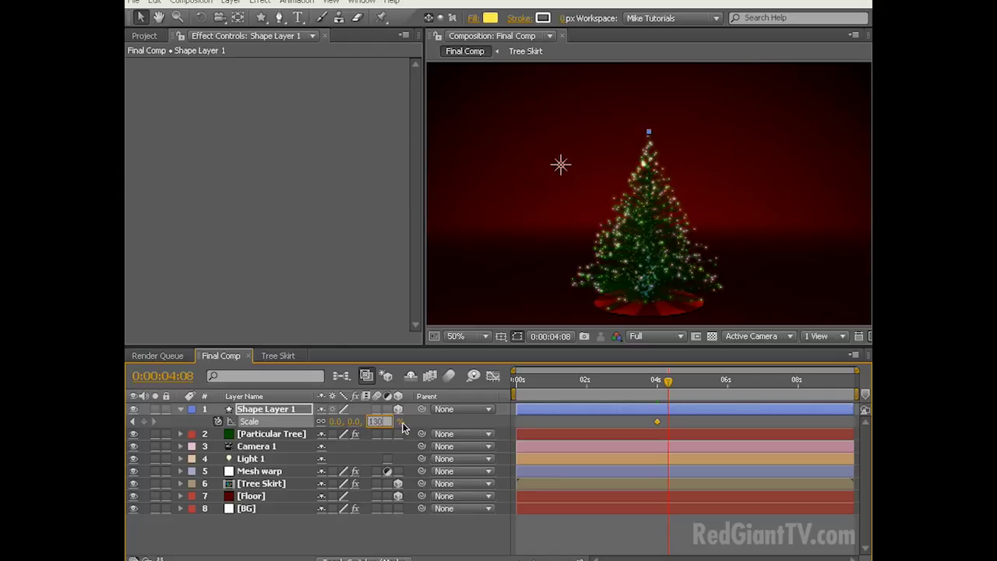
pyautogui.write('130')
pyautogui.press('Return')
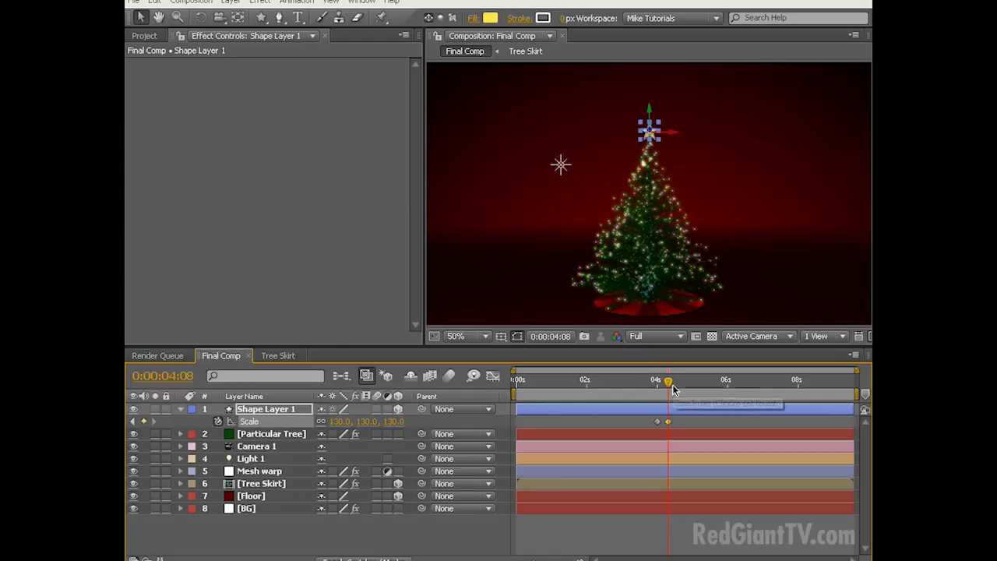
# Add a Scale keyframe of 120% to the star layer at 0:00:04:12
pyautogui.press('pagedown')
pyautogui.press('pagedown')
pyautogui.press('pagedown')
pyautogui.press('pagedown')
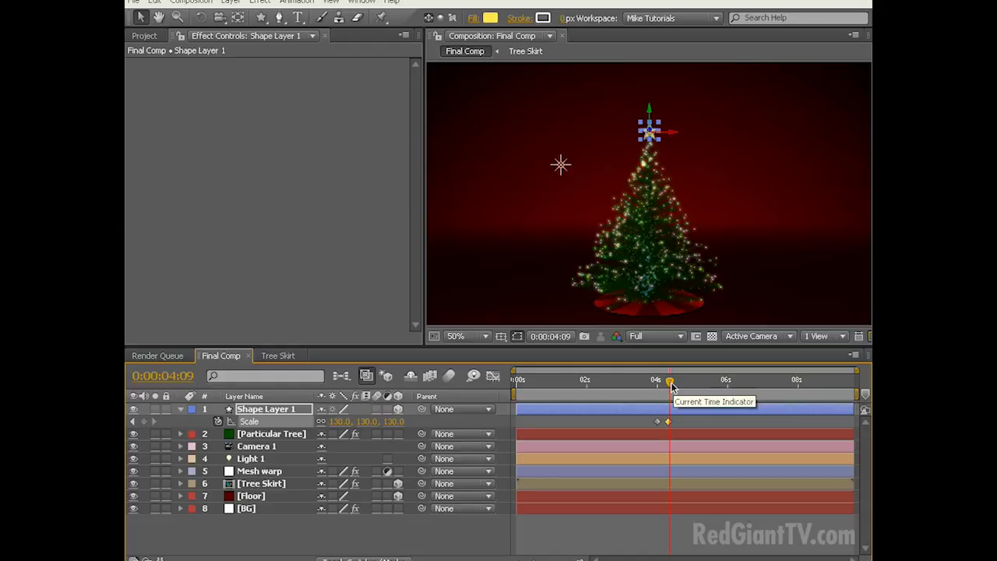
pyautogui.click(394, 421)
pyautogui.write('120')
pyautogui.click(558, 210)
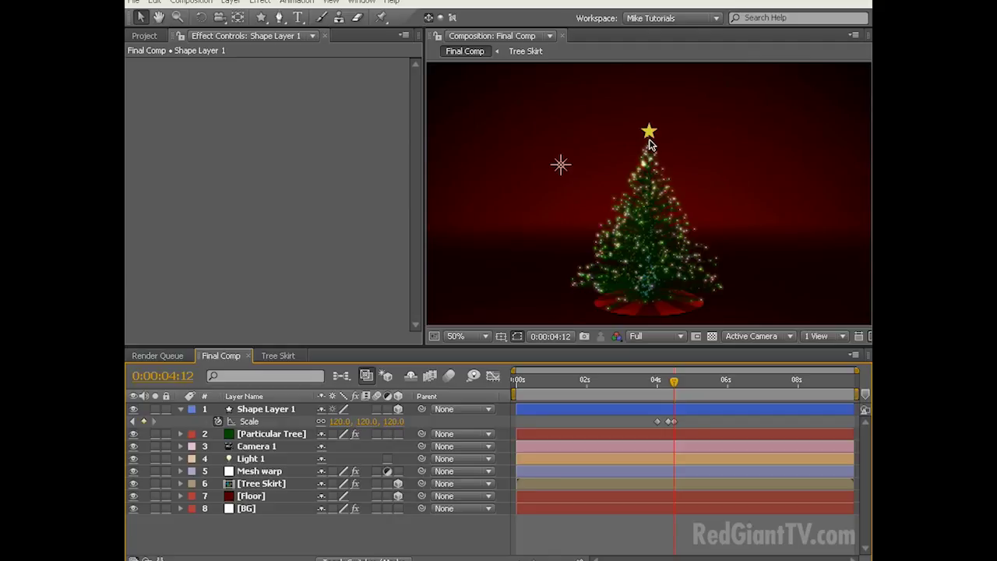
# Apply the Glow effect to the star layer and set its Glow Radius to 30
pyautogui.click(272, 409)
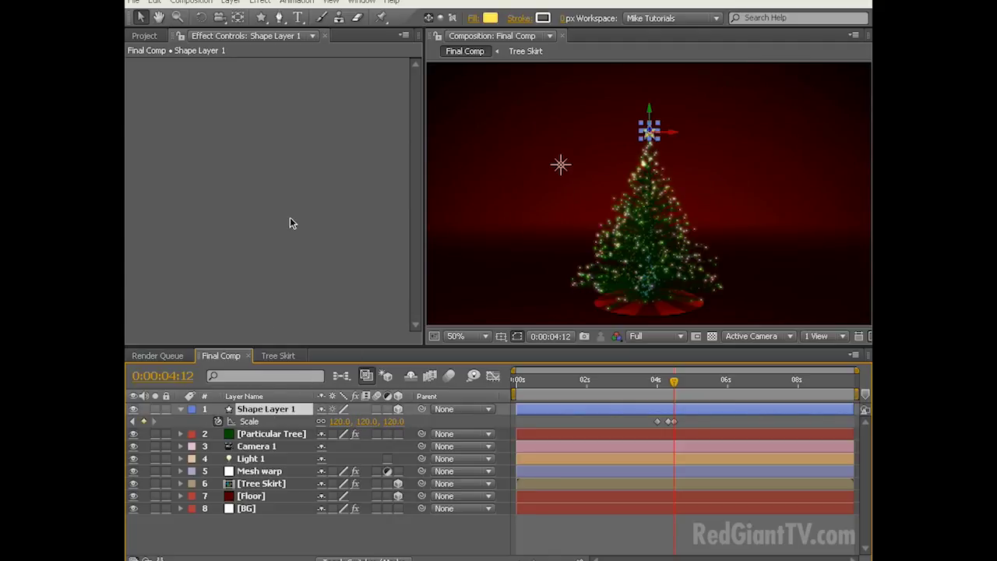
pyautogui.click(260, 2)
pyautogui.moveTo(332, 309)
pyautogui.click(431, 456)
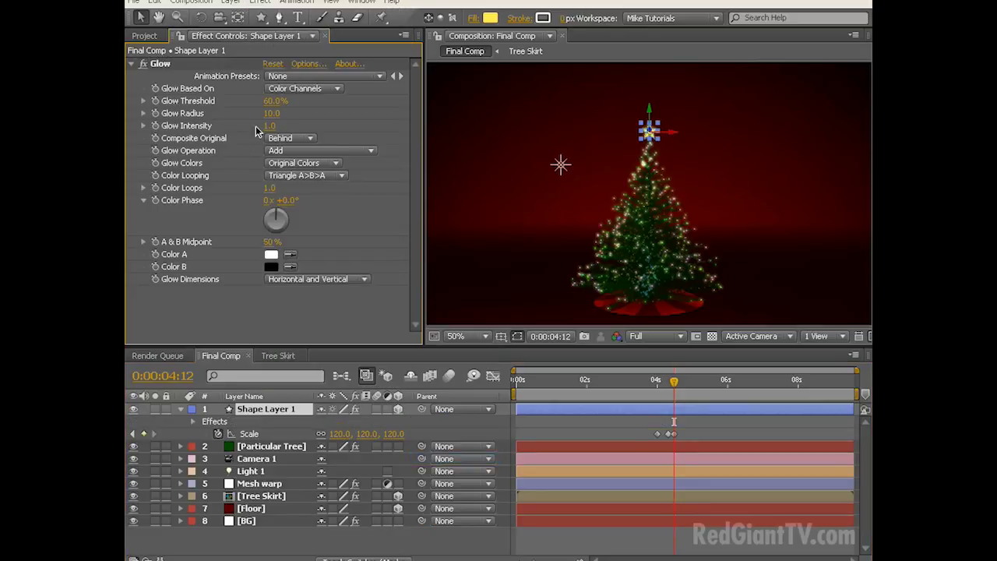
pyautogui.click(272, 114)
pyautogui.write('30')
pyautogui.click(306, 311)
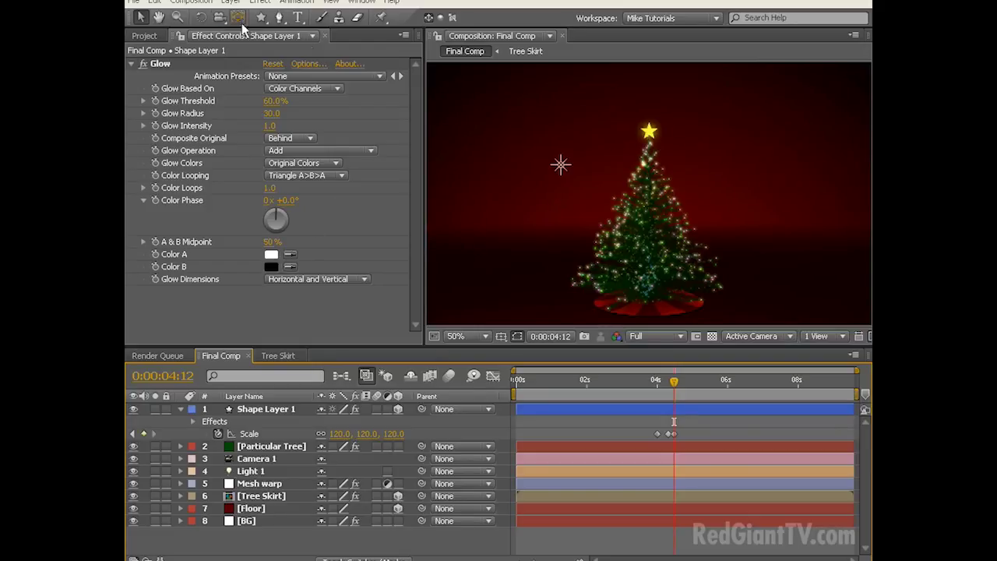
# Apply the Starglow effect to the star layer and set its Boost Light to 2
pyautogui.click(254, 415)
pyautogui.click(260, 2)
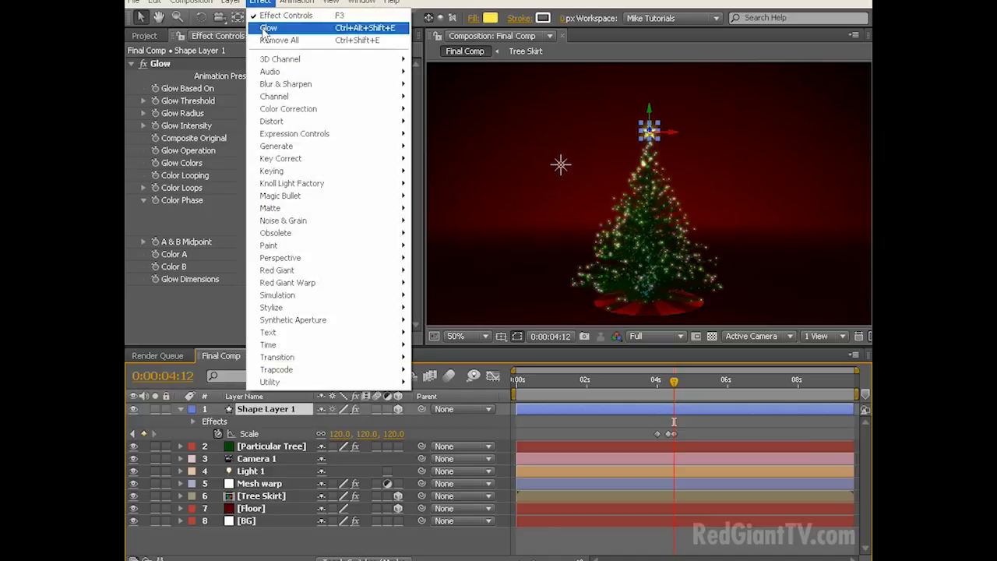
pyautogui.moveTo(296, 370)
pyautogui.click(437, 468)
pyautogui.click(272, 226)
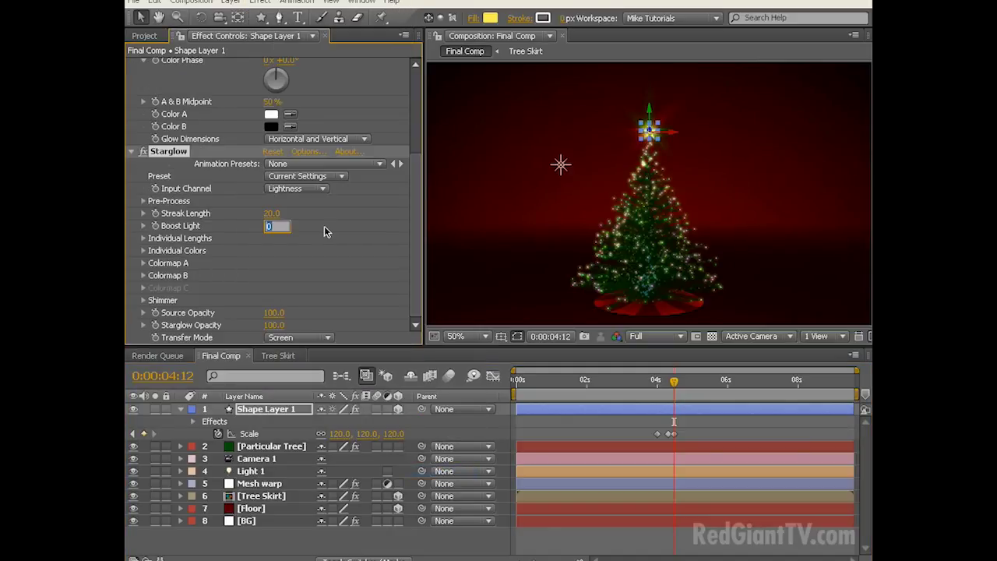
pyautogui.write('1')
pyautogui.press('Return')
pyautogui.click(507, 258)
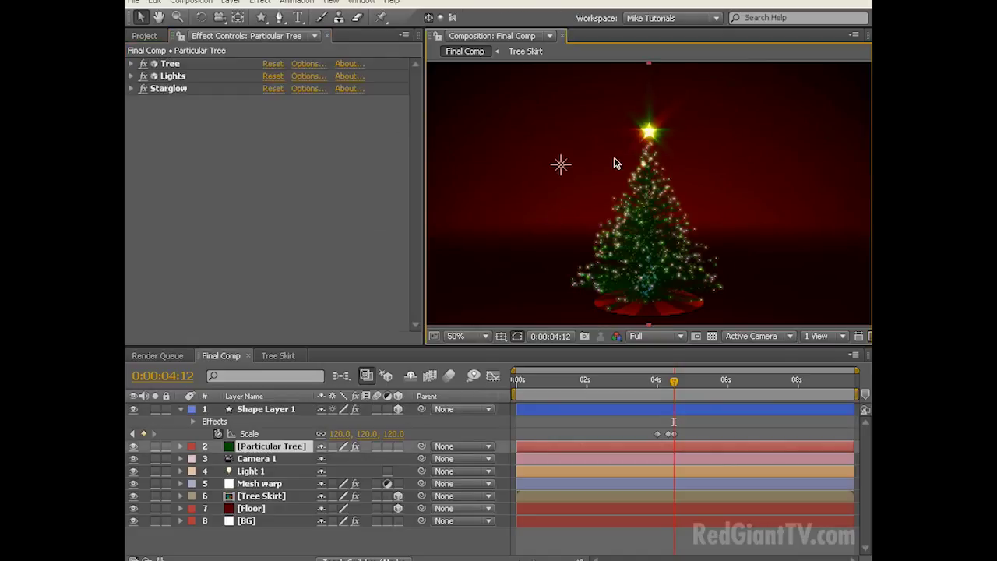
# Set the star's Starglow Colormap A preset to Fire and change its Shadows color to orange FF7E00
pyautogui.click(649, 136)
pyautogui.click(144, 263)
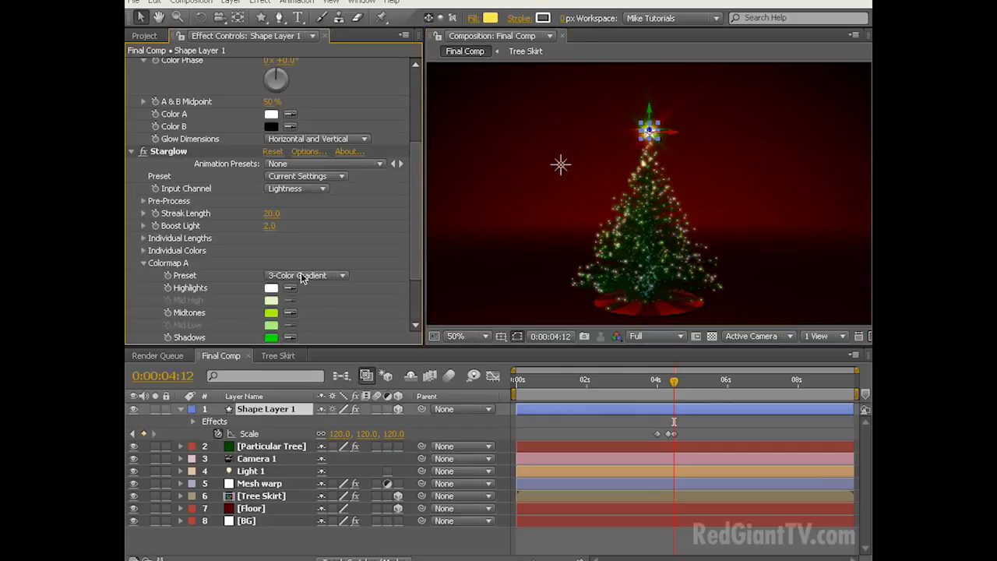
pyautogui.moveTo(414, 253); pyautogui.dragTo(412, 290)
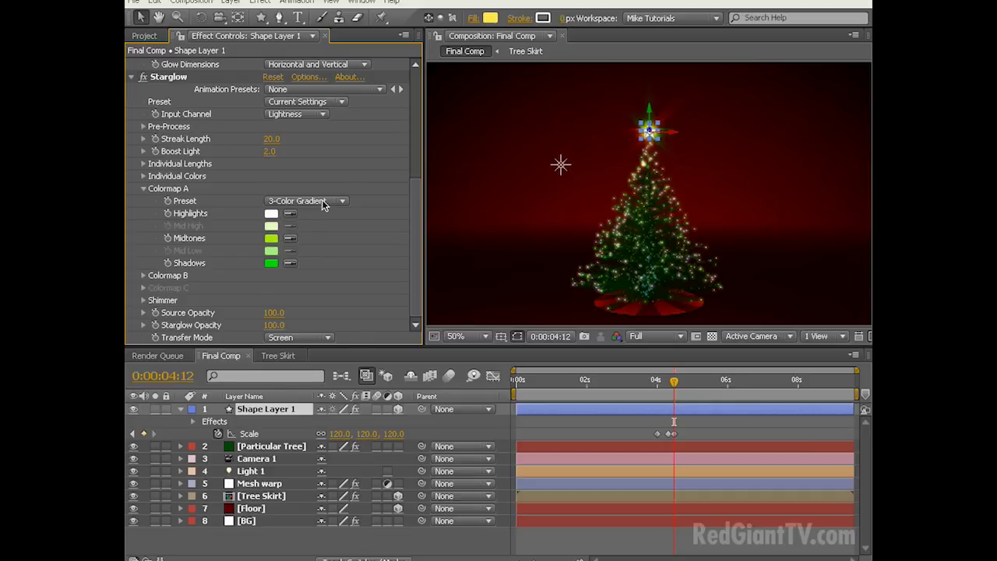
pyautogui.click(321, 200)
pyautogui.click(315, 229)
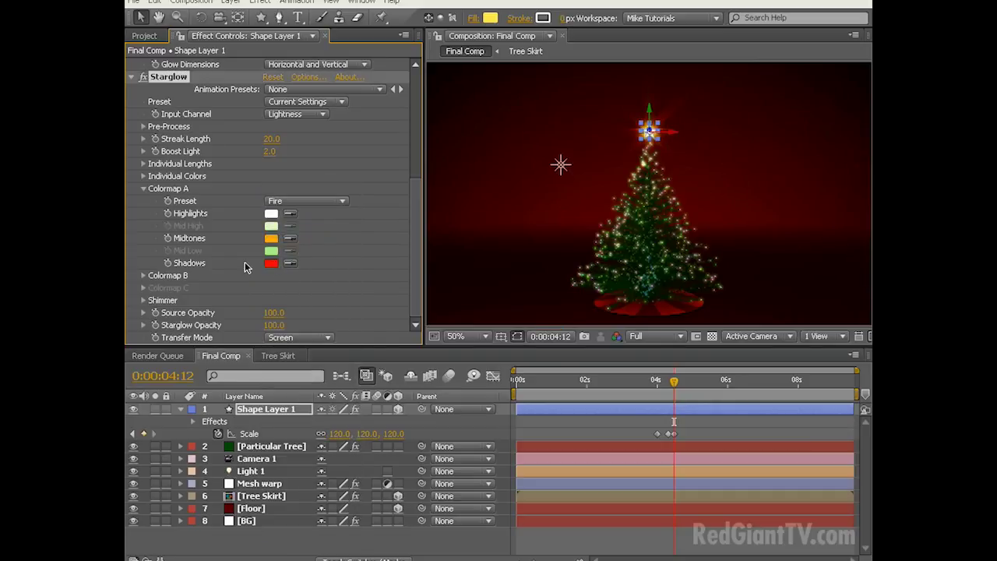
pyautogui.click(270, 264)
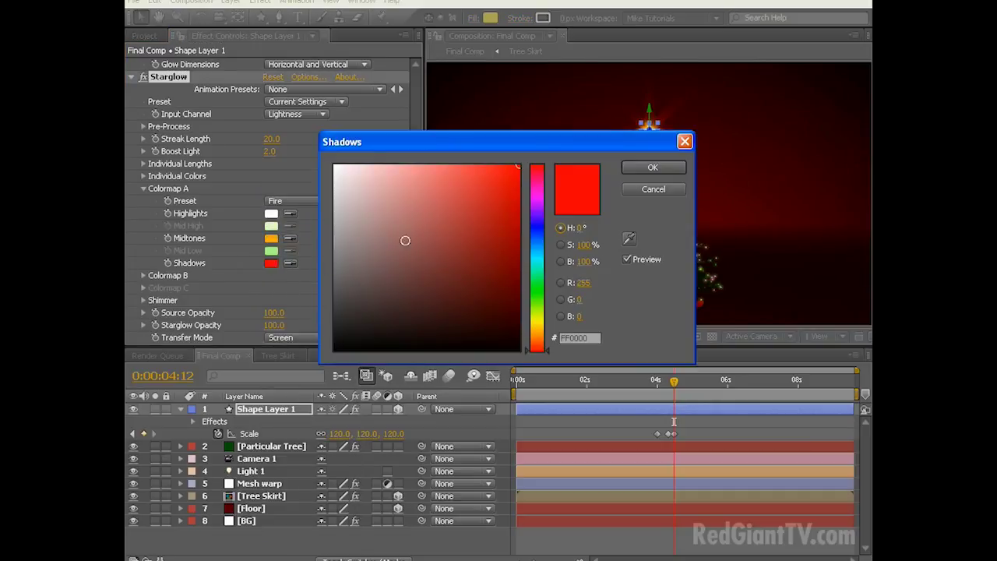
pyautogui.click(535, 337)
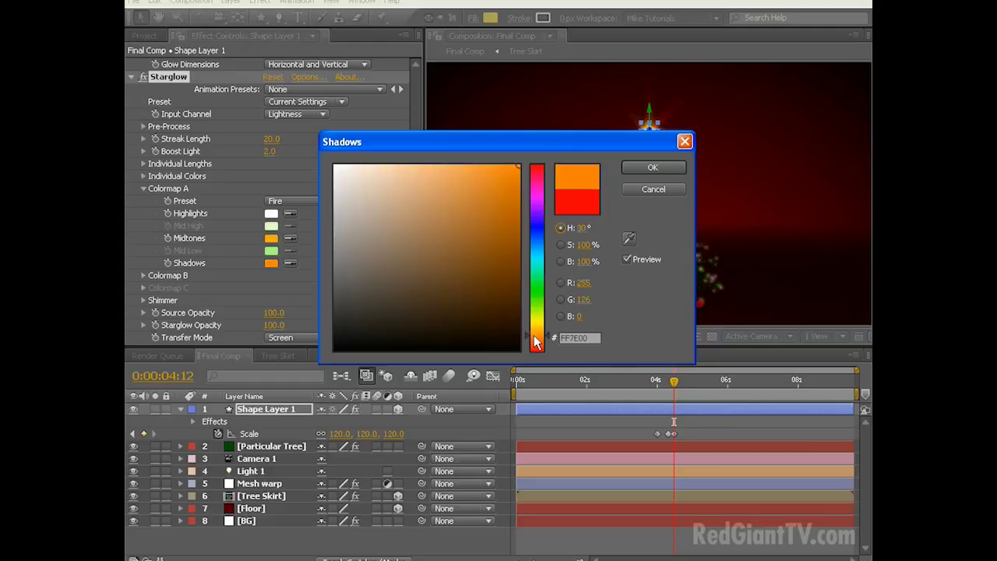
pyautogui.click(640, 167)
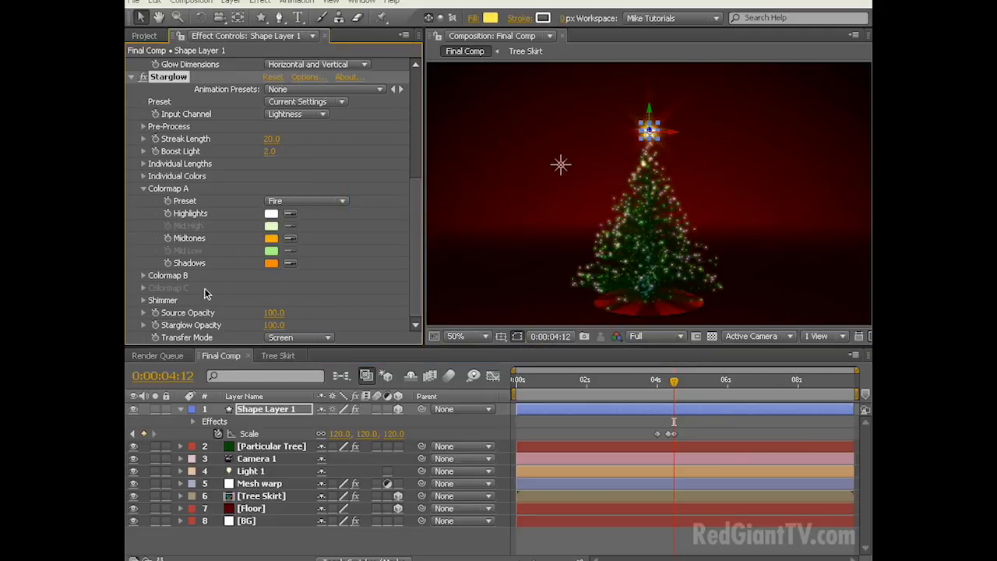
# Change the Colormap B Shadows color of the star's Starglow to orange and reduce its Streak Length
pyautogui.click(144, 275)
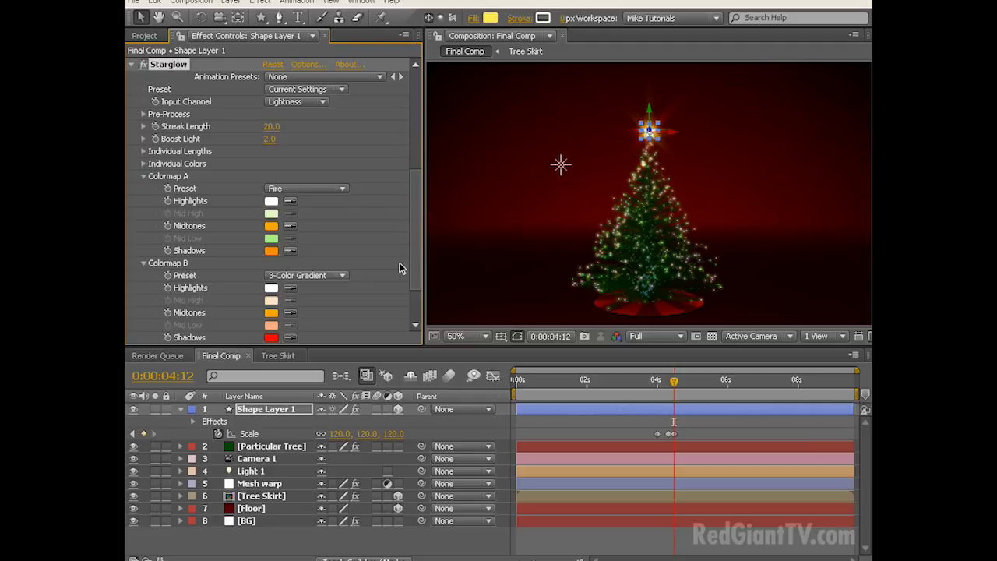
pyautogui.scroll(-2, 415, 259)
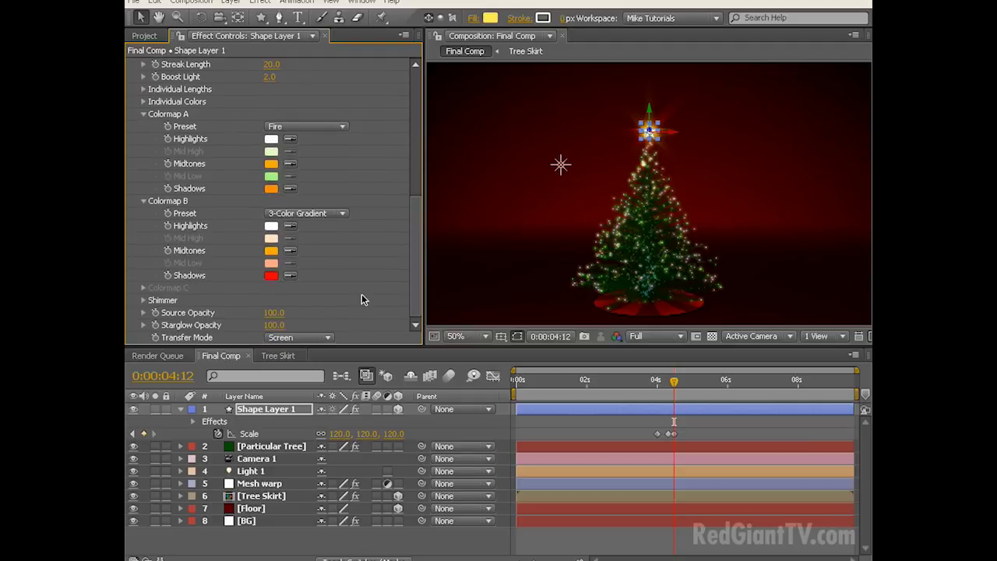
pyautogui.click(271, 277)
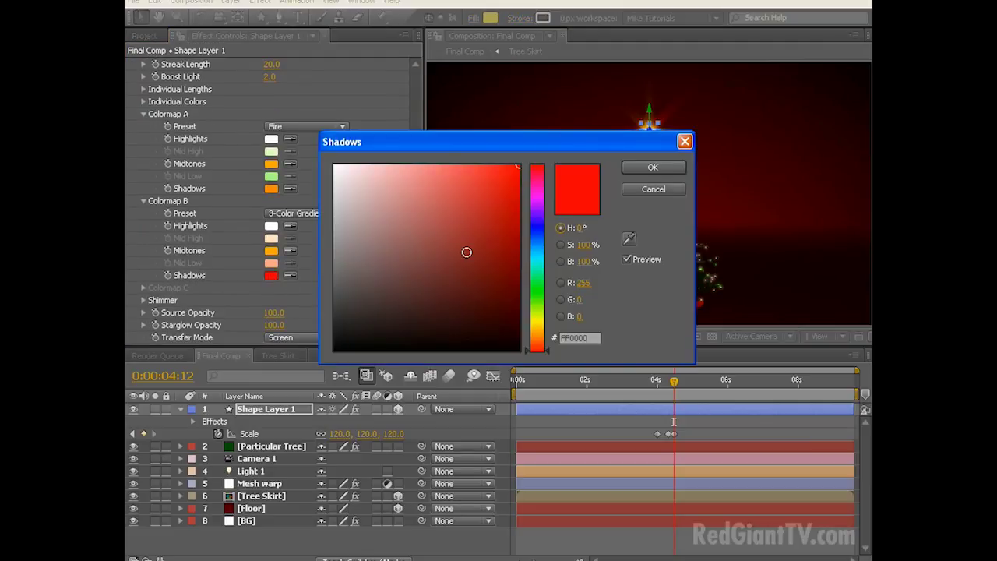
pyautogui.click(535, 336)
pyautogui.click(653, 167)
pyautogui.hotkey('ctrl', 'Down')
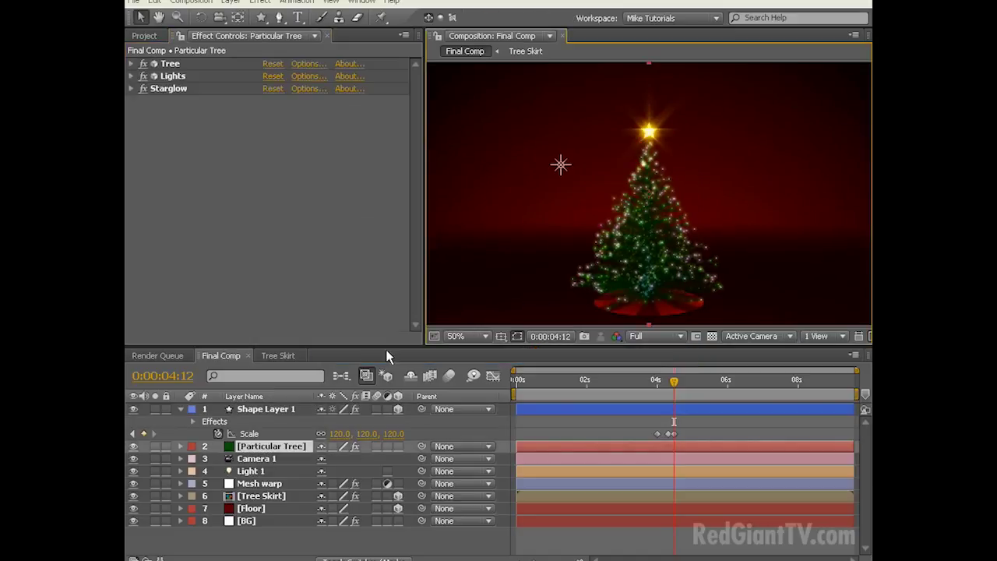
pyautogui.click(655, 144)
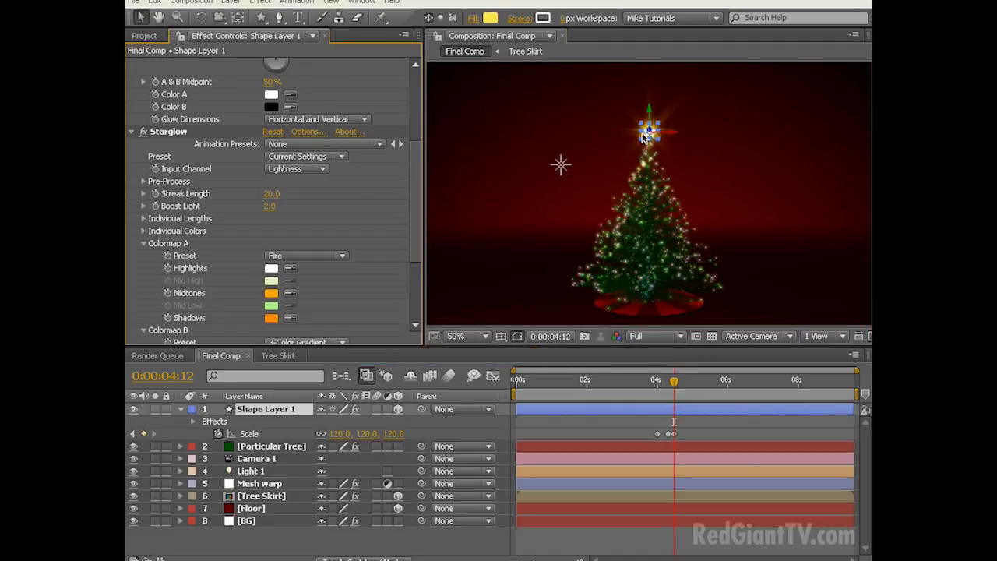
pyautogui.click(270, 195)
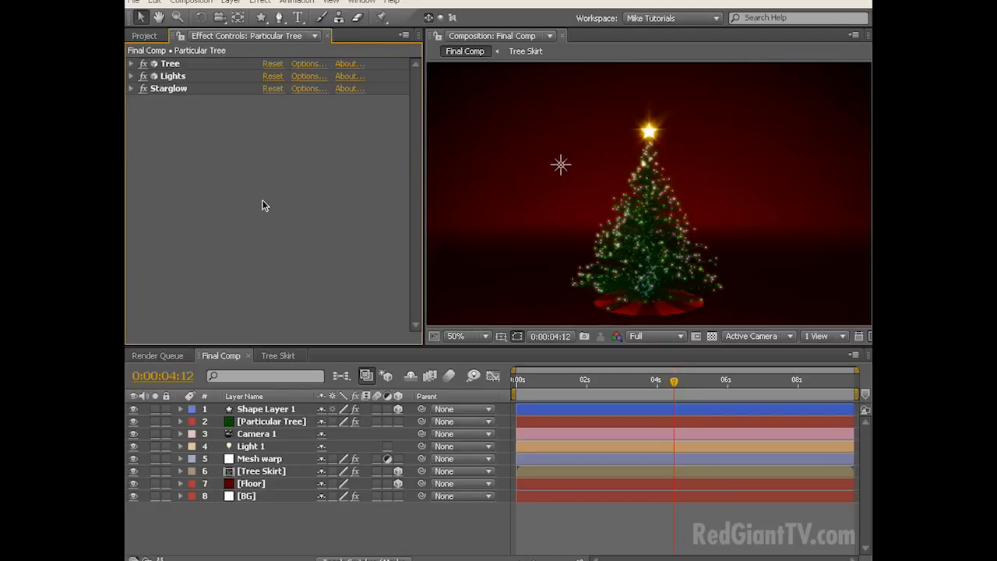
# Import the Text PNG from the Footage folder and create a new composition from it
pyautogui.click(145, 35)
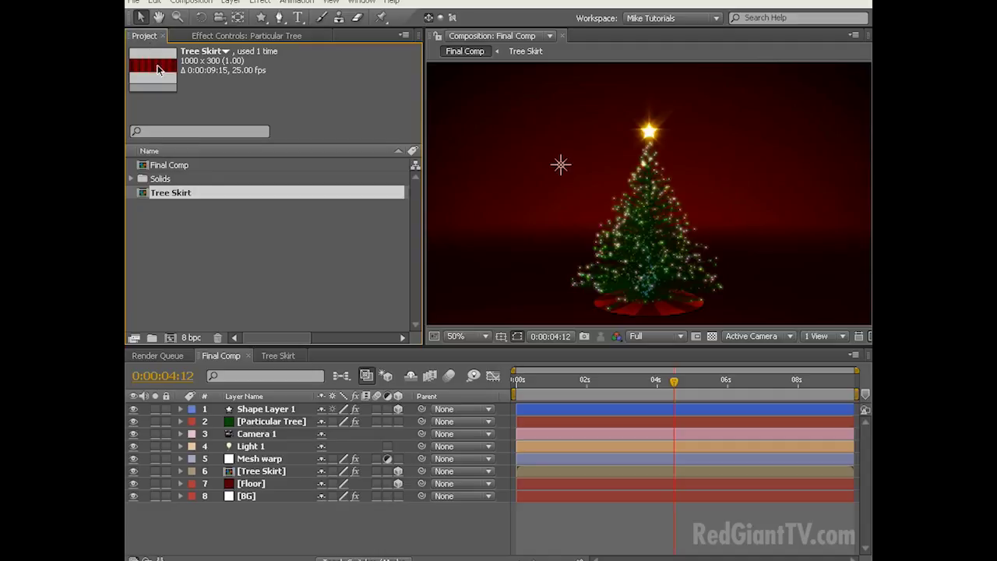
pyautogui.doubleClick(251, 237)
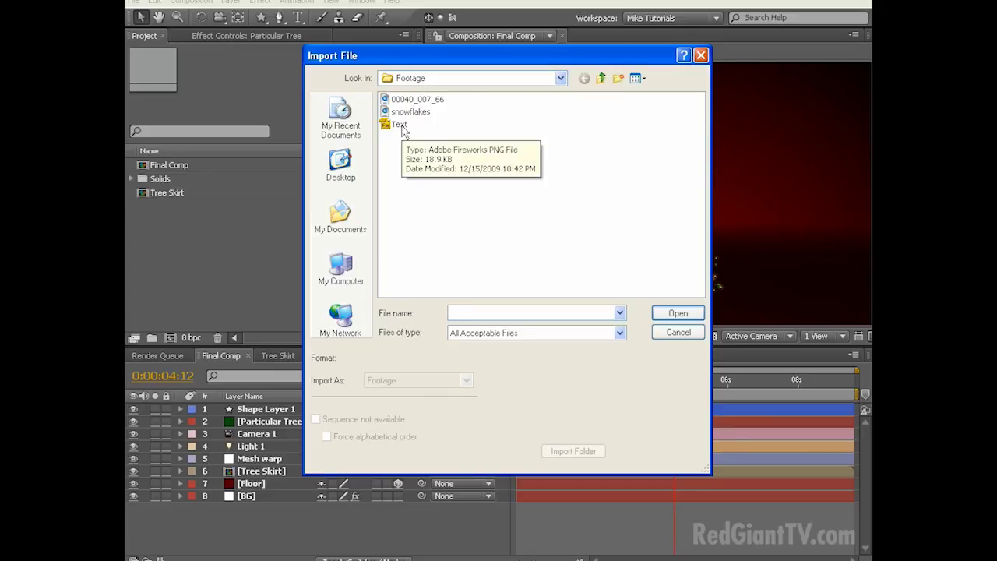
pyautogui.click(401, 127)
pyautogui.click(671, 315)
pyautogui.moveTo(165, 197); pyautogui.dragTo(166, 336)
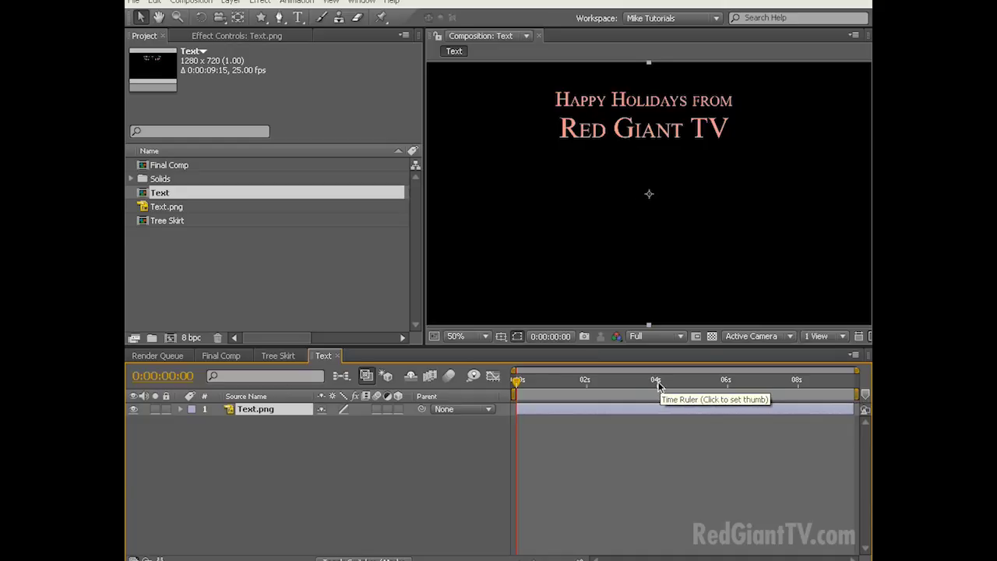
# Add an Opacity keyframe of 0% to the Text.png layer at 0:00:04:14
pyautogui.moveTo(659, 385); pyautogui.dragTo(676, 388)
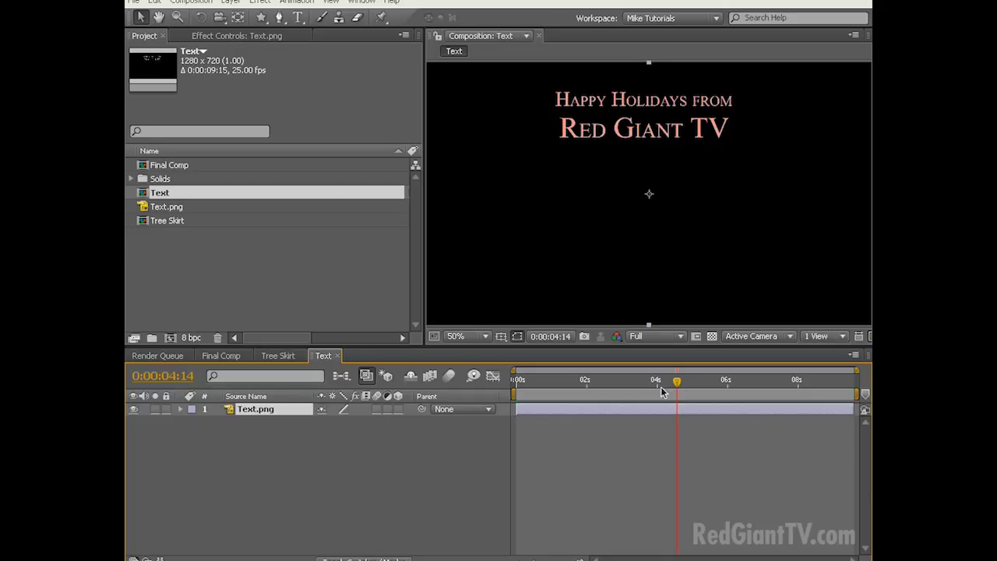
pyautogui.press('t')
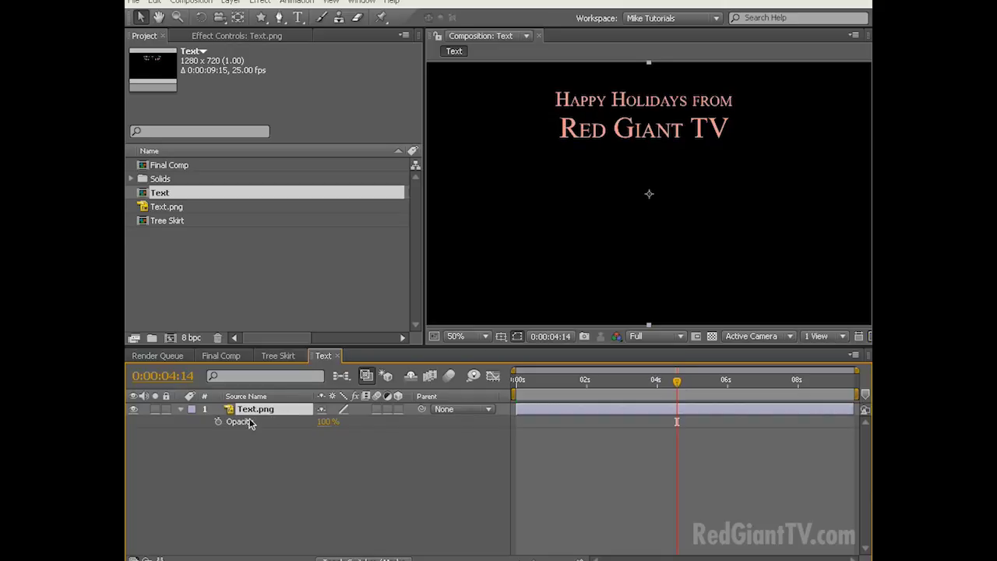
pyautogui.click(219, 422)
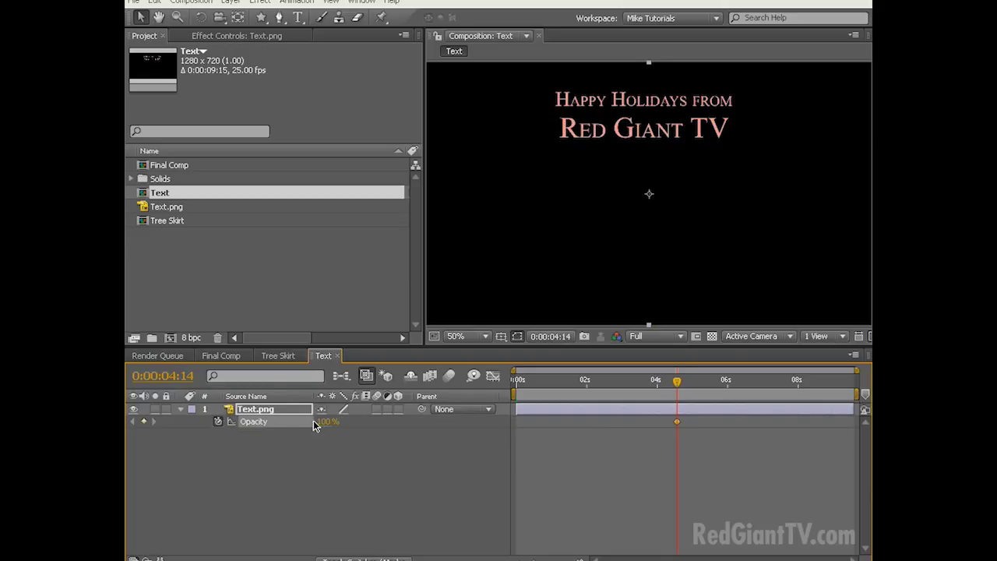
pyautogui.moveTo(326, 422); pyautogui.dragTo(222, 485)
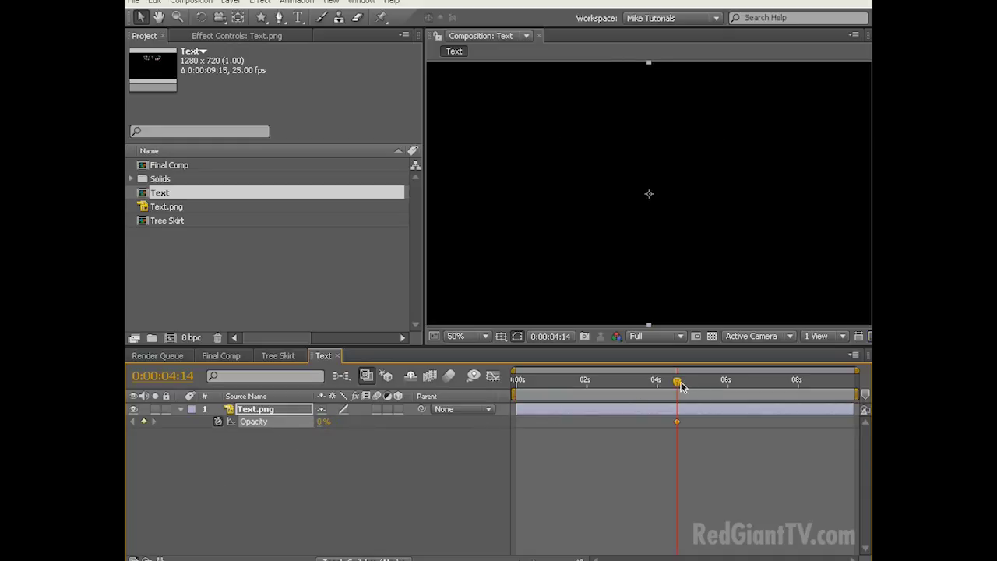
# Add an Opacity keyframe of 100% to the Text.png layer at 0:00:05:16
pyautogui.moveTo(676, 384); pyautogui.dragTo(714, 385)
pyautogui.moveTo(323, 421); pyautogui.dragTo(461, 422)
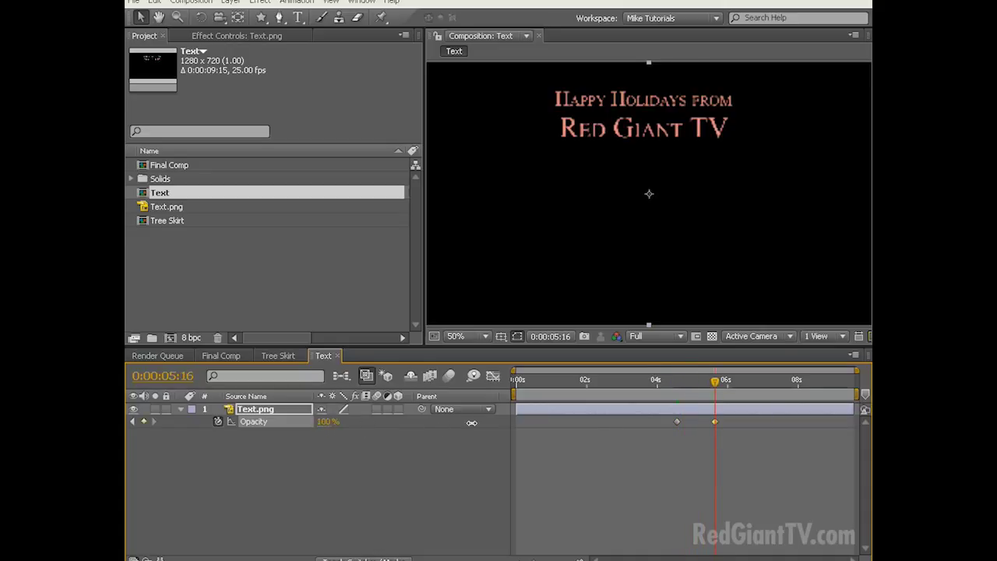
pyautogui.click(476, 428)
# Place the Text composition in Final Comp directly below the star layer and make it a 3D layer
pyautogui.click(226, 355)
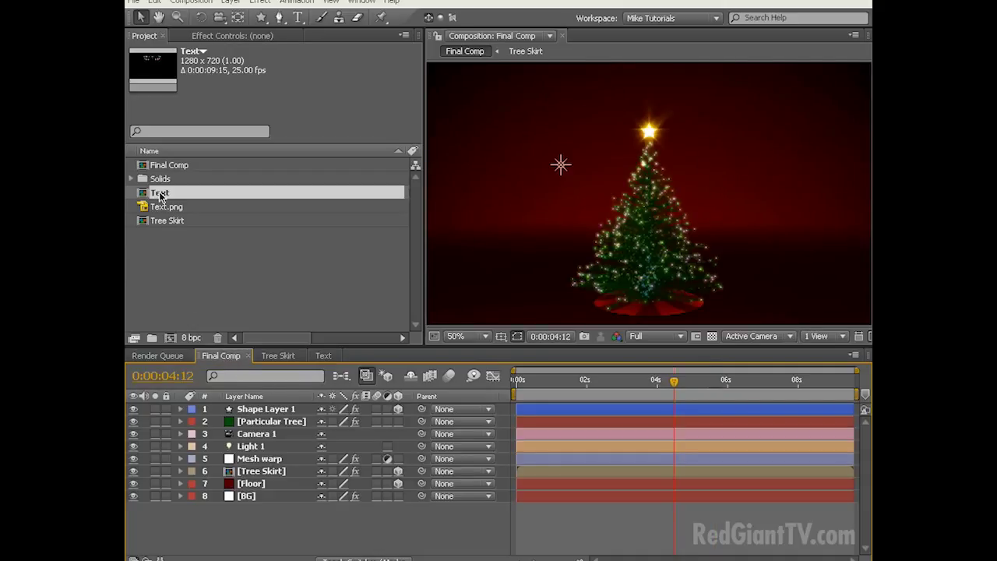
pyautogui.moveTo(160, 197); pyautogui.dragTo(175, 414)
pyautogui.moveTo(674, 381); pyautogui.dragTo(745, 390)
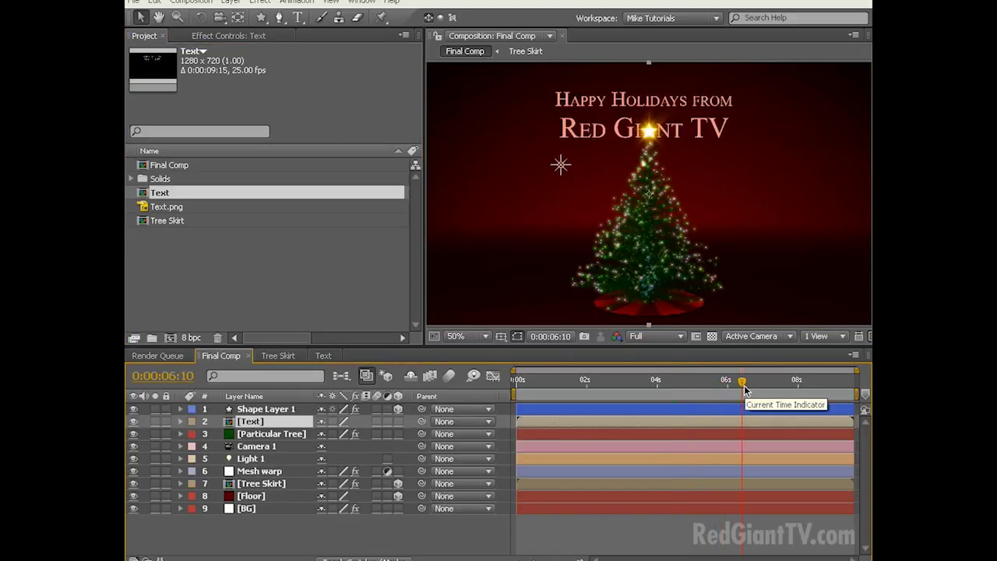
pyautogui.click(398, 421)
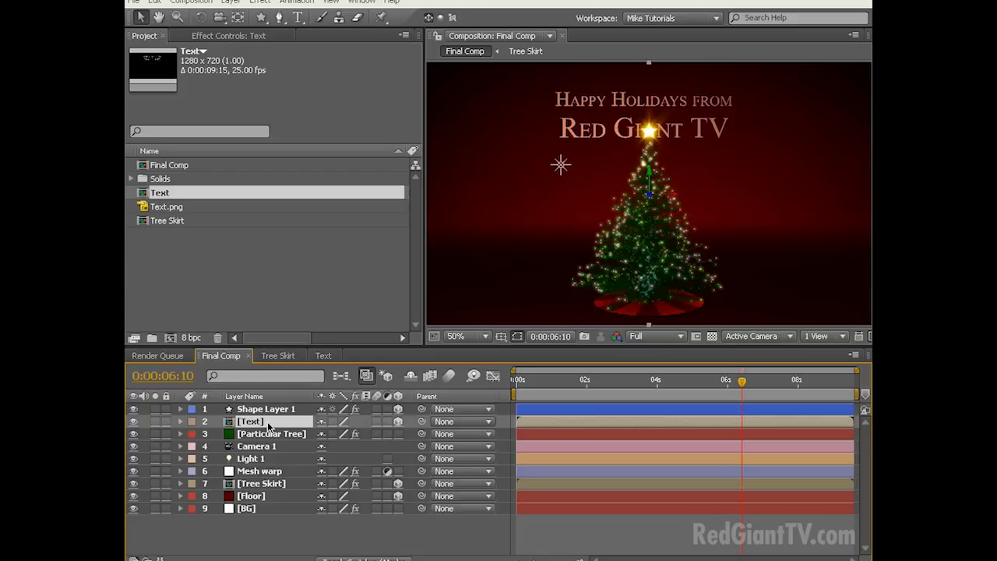
pyautogui.click(398, 421)
# Create a comp-sized bright yellow solid named Particular Text in Final Comp
pyautogui.click(236, 3)
pyautogui.moveTo(237, 14)
pyautogui.click(514, 27)
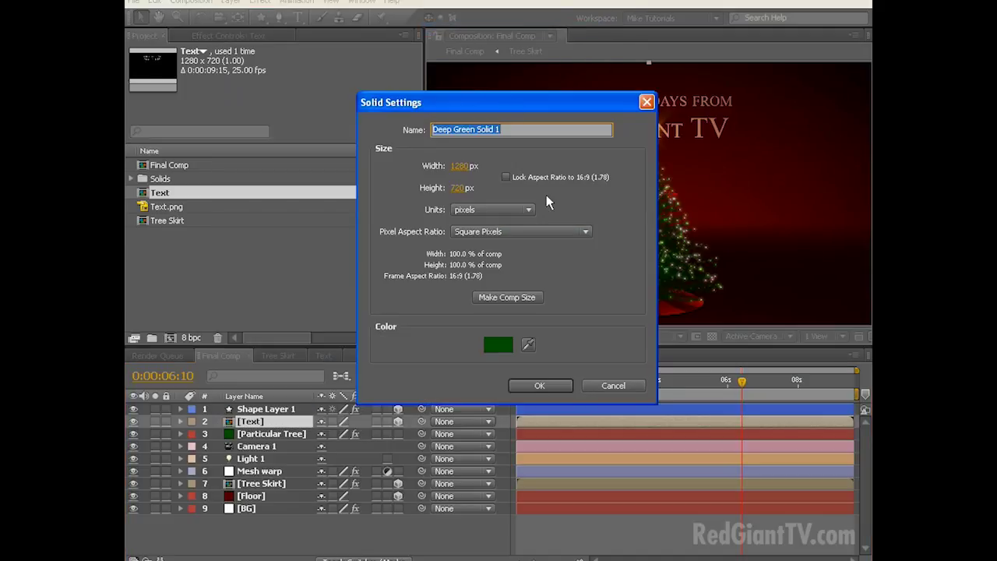
pyautogui.write('Particular Text')
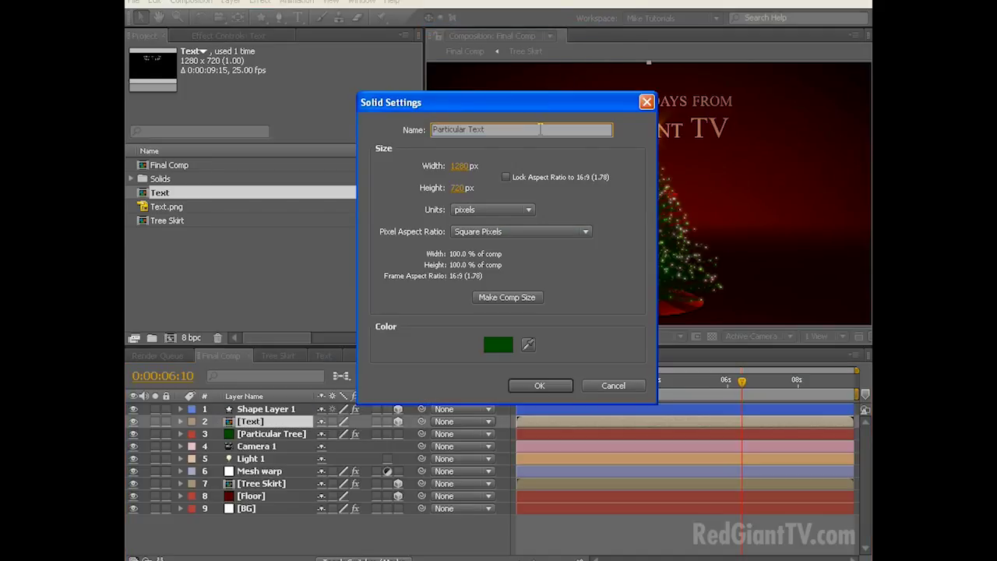
pyautogui.click(508, 297)
pyautogui.click(489, 343)
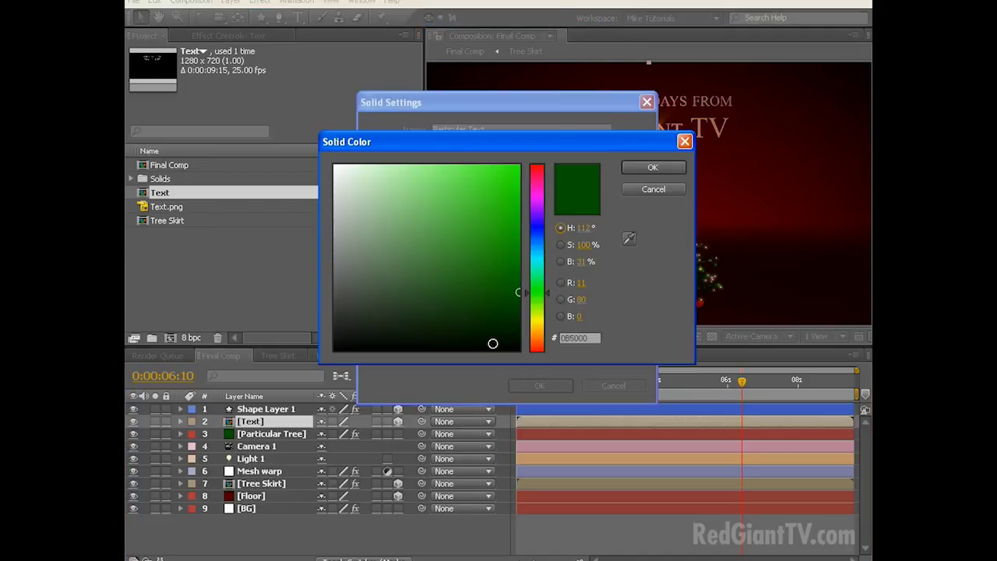
pyautogui.click(536, 324)
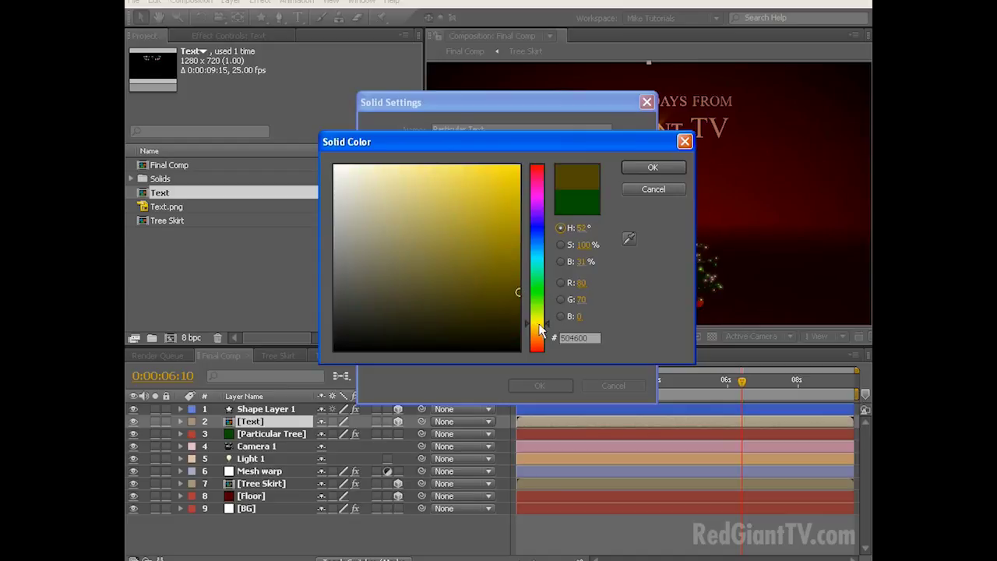
pyautogui.moveTo(519, 198); pyautogui.dragTo(520, 164)
pyautogui.click(633, 167)
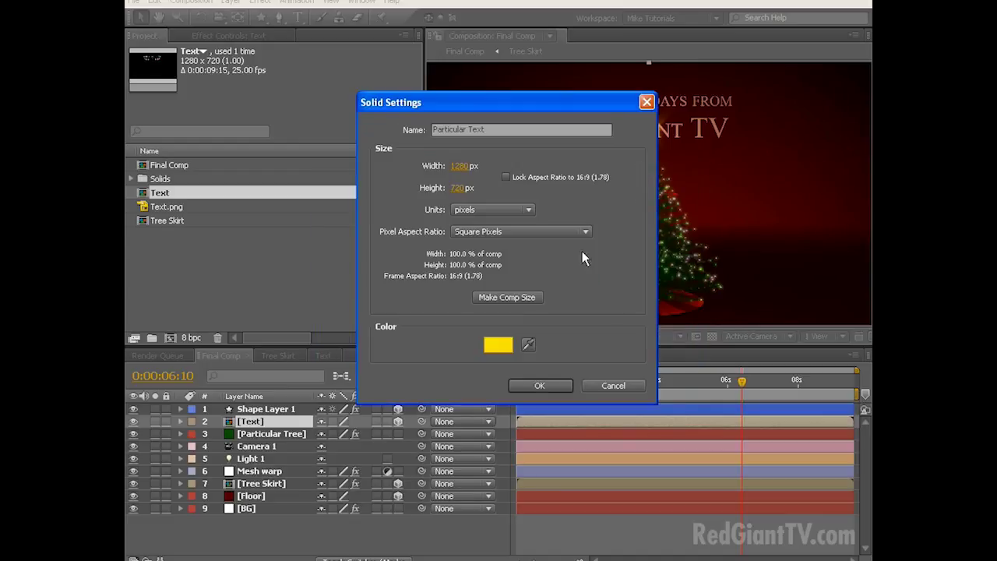
pyautogui.click(538, 384)
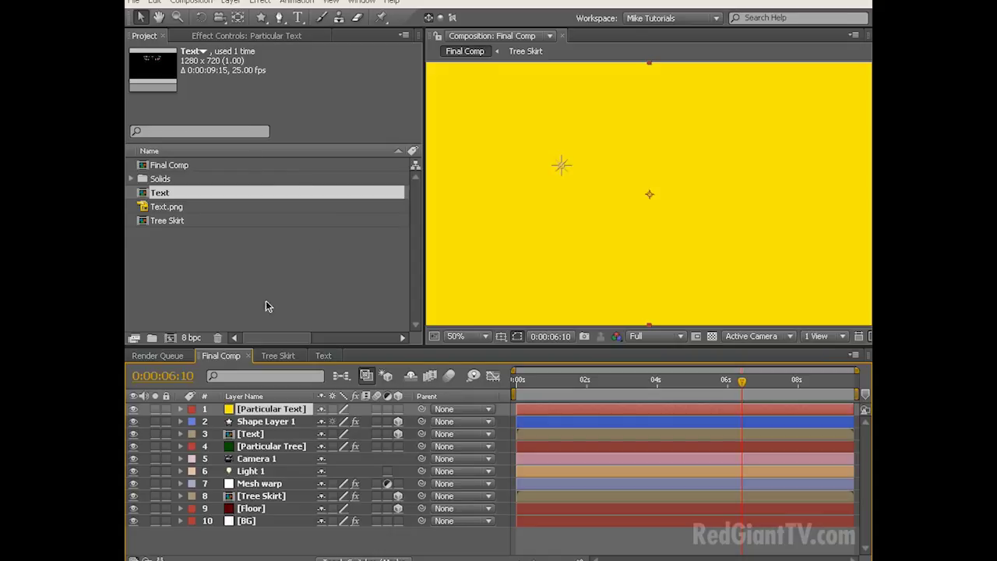
# Apply the Trapcode Particular effect to the Particular Text solid
pyautogui.click(260, 3)
pyautogui.moveTo(343, 370)
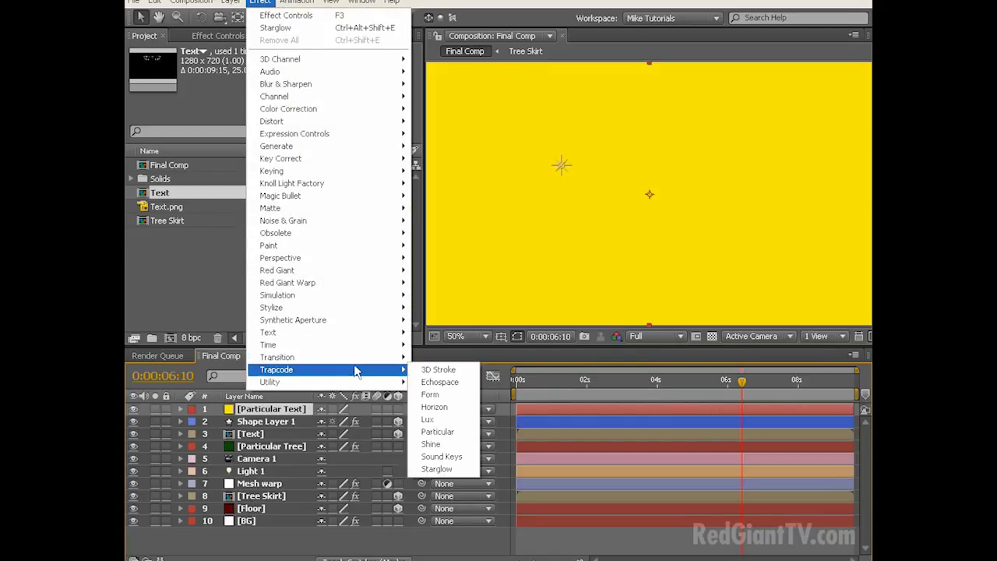
pyautogui.click(452, 433)
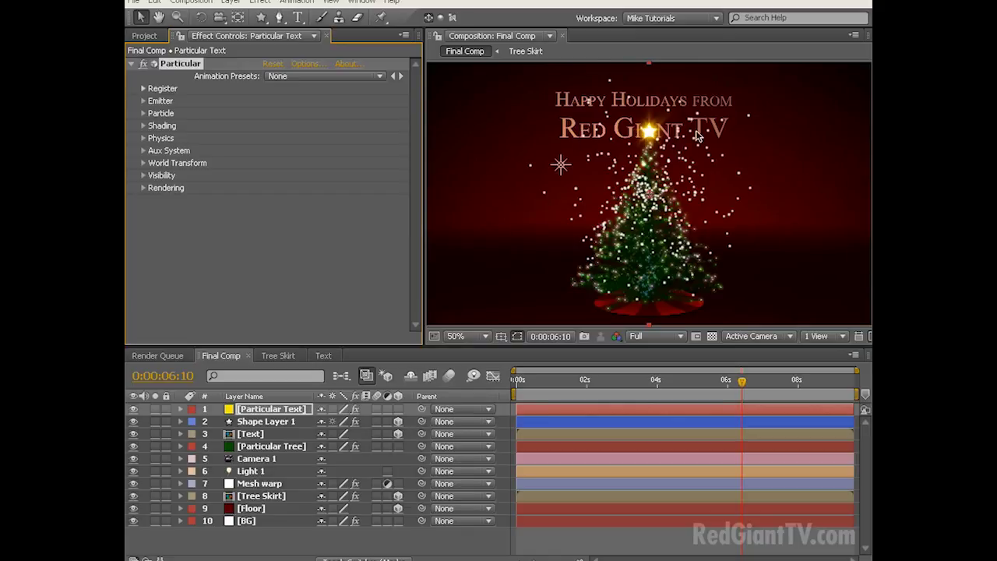
# Set the emitter's Particles/sec to 50000 in the Particular effect on the Particular Text layer
pyautogui.click(143, 102)
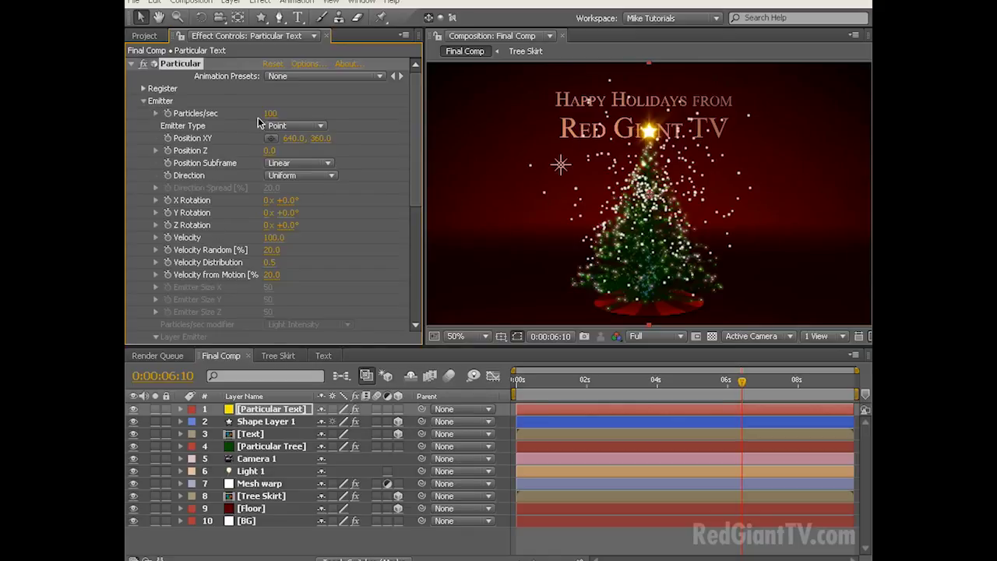
pyautogui.scroll(-1, 272, 123)
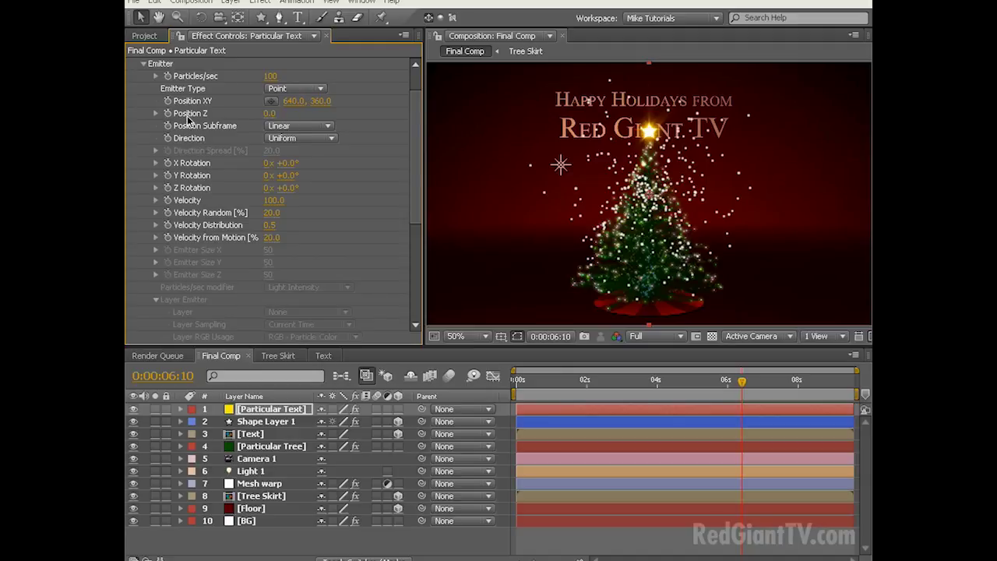
pyautogui.click(273, 77)
pyautogui.write('50000')
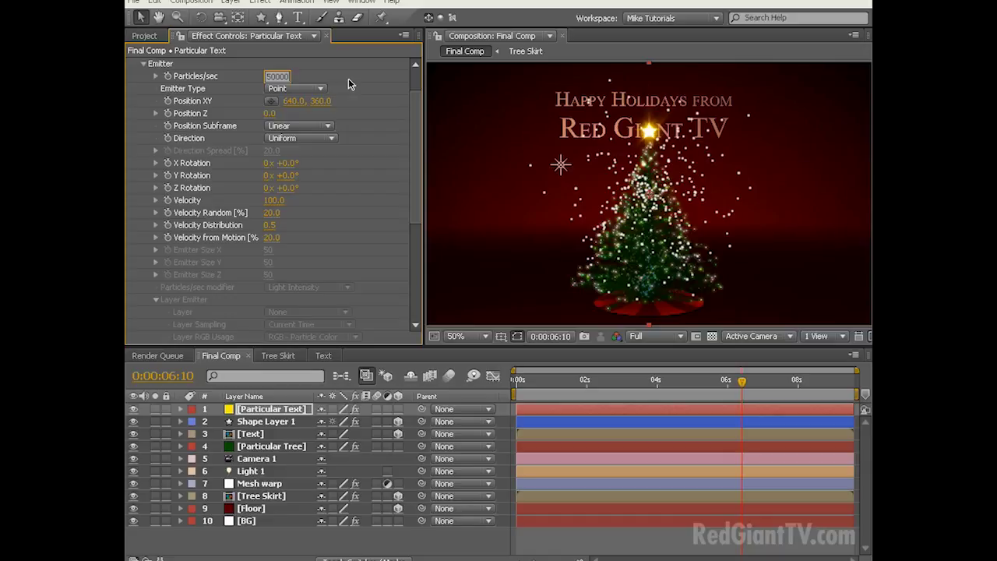
pyautogui.press('Return')
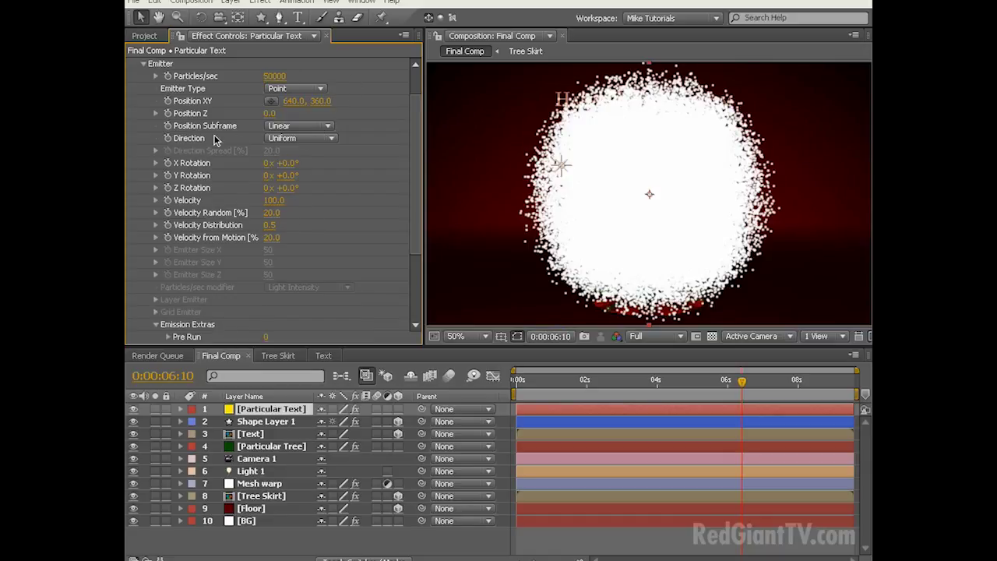
# Set the Particular Text emitter type to Layer and use the Text layer as its layer emitter
pyautogui.click(296, 89)
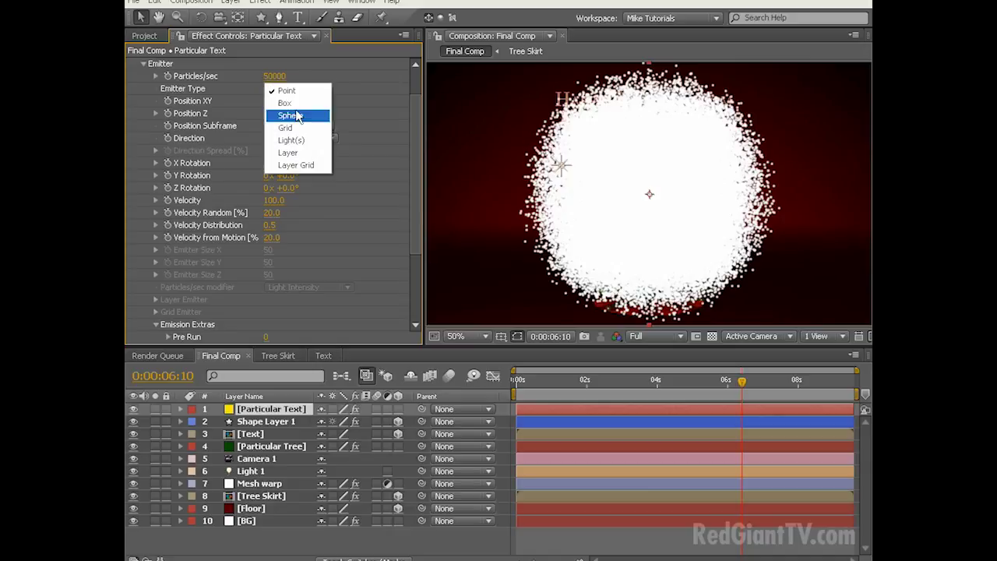
pyautogui.click(302, 154)
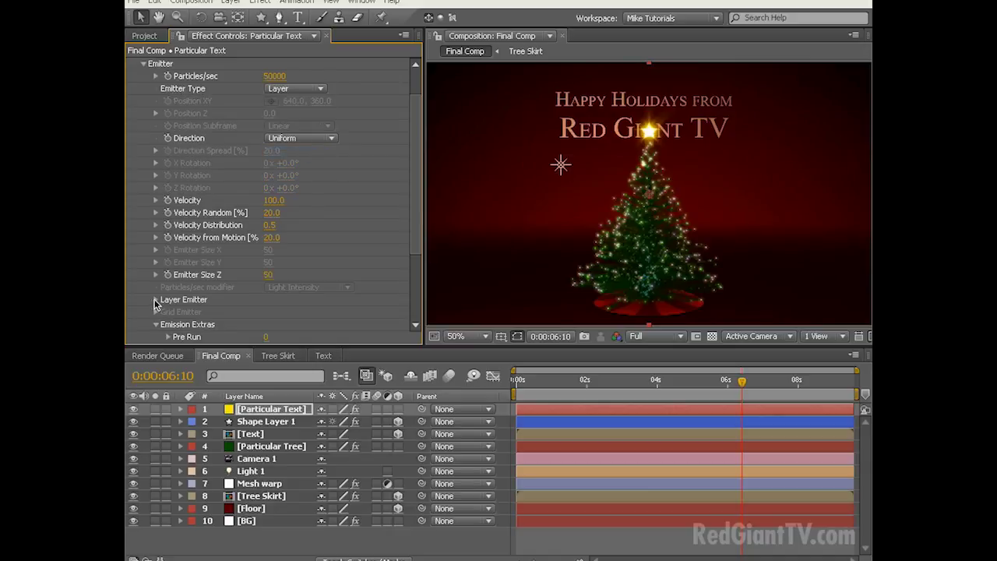
pyautogui.click(155, 300)
pyautogui.click(317, 313)
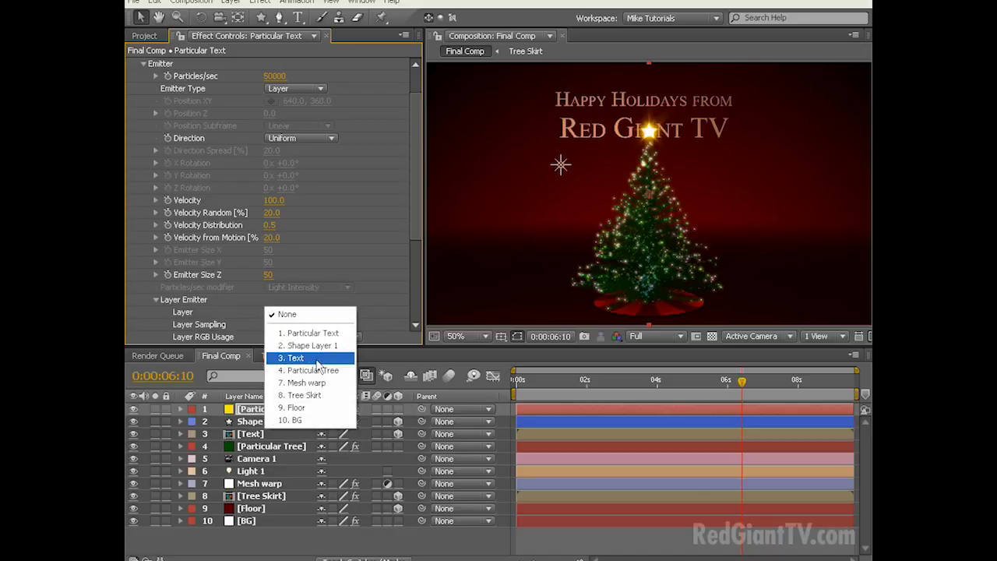
pyautogui.click(316, 358)
# Set the layer emitter's Layer Sampling to Particle Birth Time and its Layer RGB Usage to None
pyautogui.click(312, 326)
pyautogui.click(316, 338)
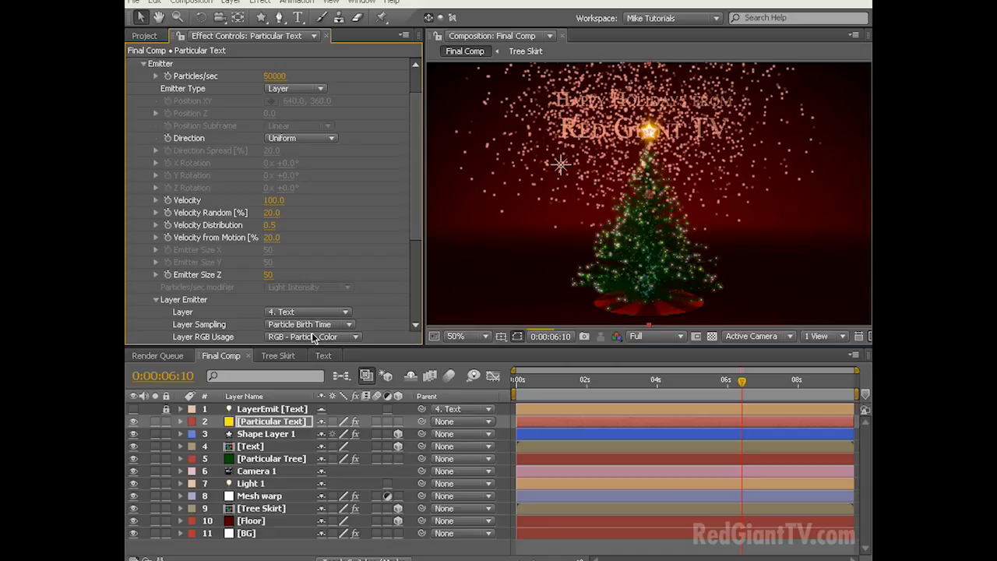
pyautogui.click(314, 338)
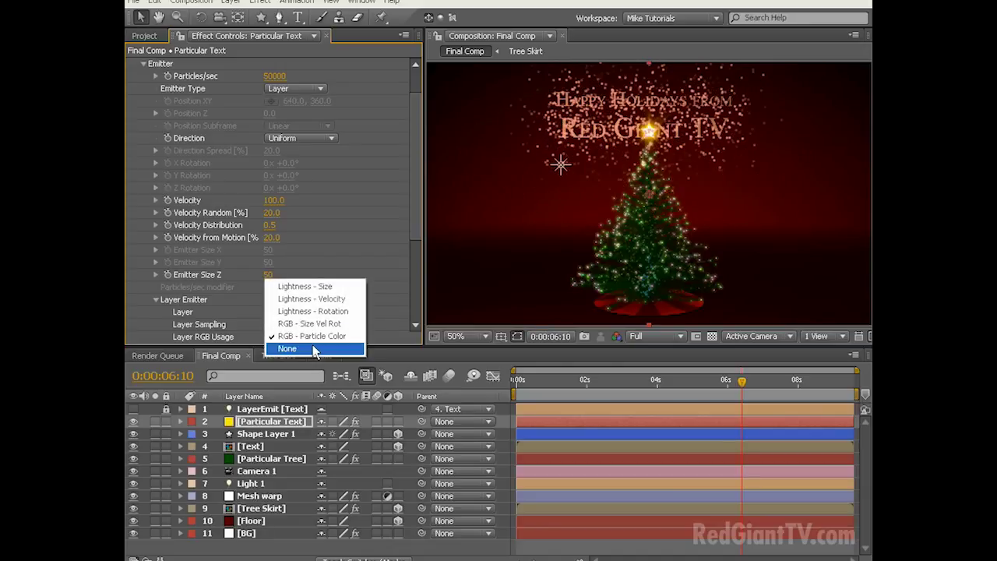
pyautogui.click(287, 348)
# Set Velocity, Velocity Random and Emitter Size Z to 0 in the Particular Text emitter
pyautogui.click(273, 201)
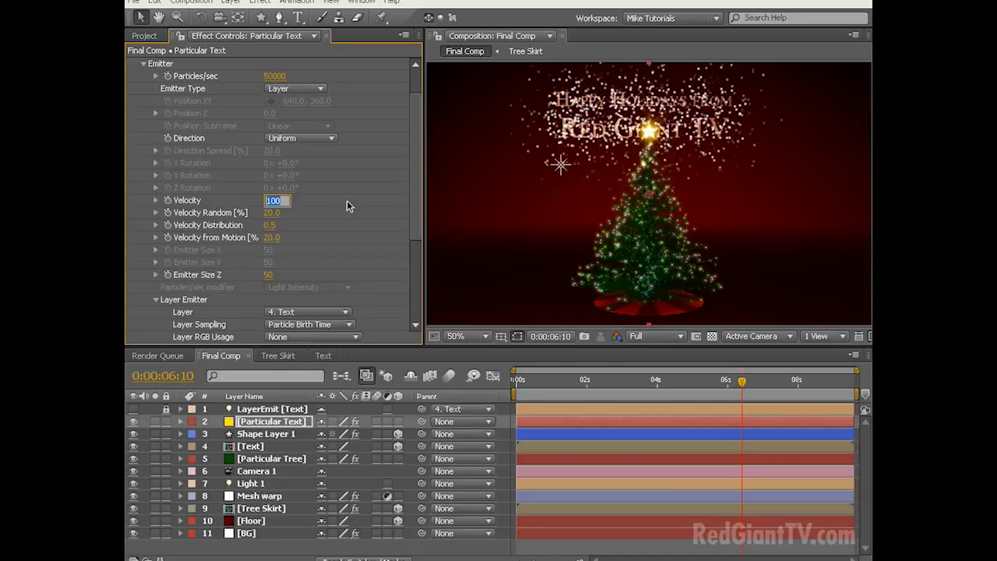
pyautogui.write('0')
pyautogui.press('Tab')
pyautogui.write('0')
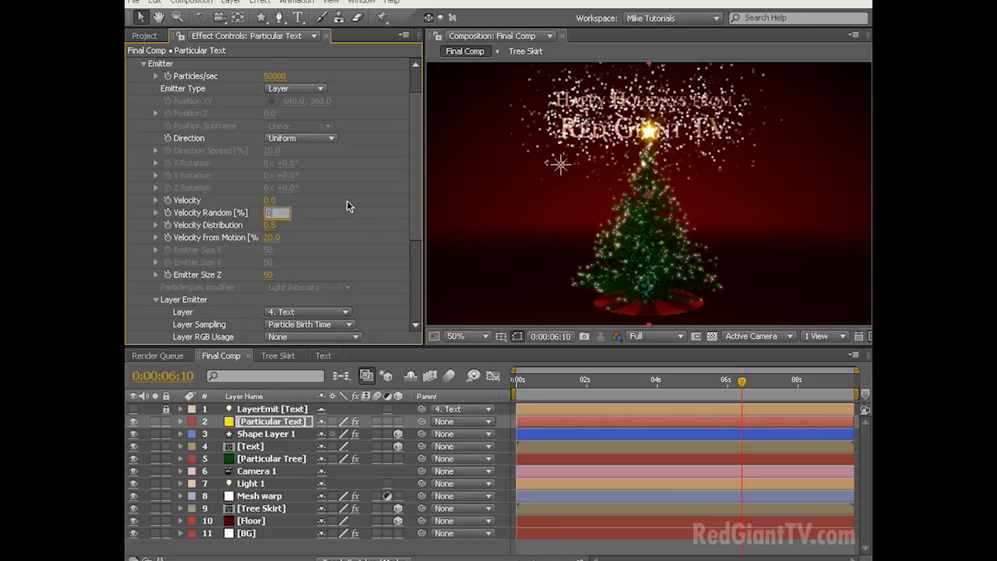
pyautogui.press('Tab')
pyautogui.press('Tab')
pyautogui.press('Tab')
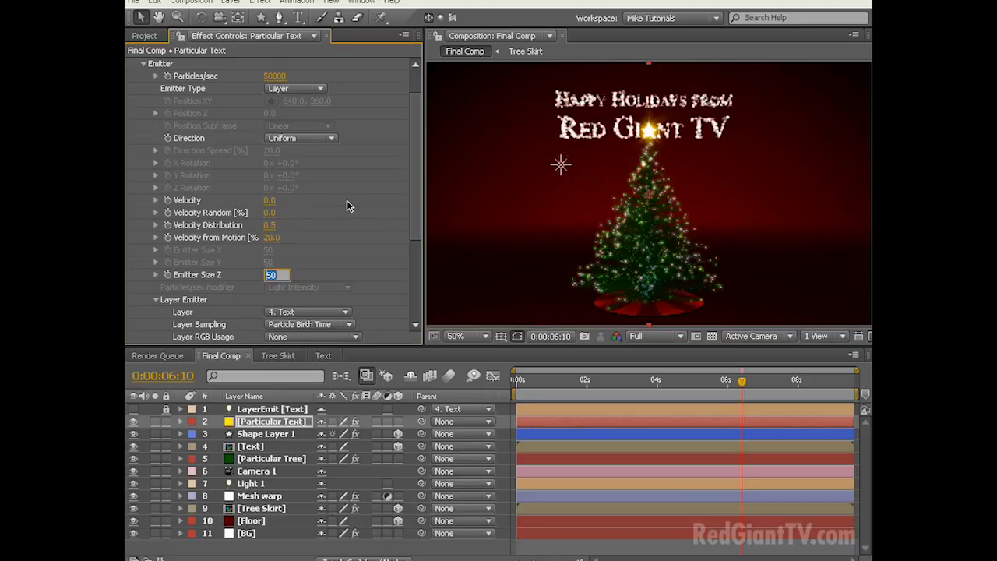
pyautogui.write('0')
pyautogui.press('Return')
# Set the particle Life to 0.3 seconds for the Particular Text layer
pyautogui.scroll(-5, 327, 214)
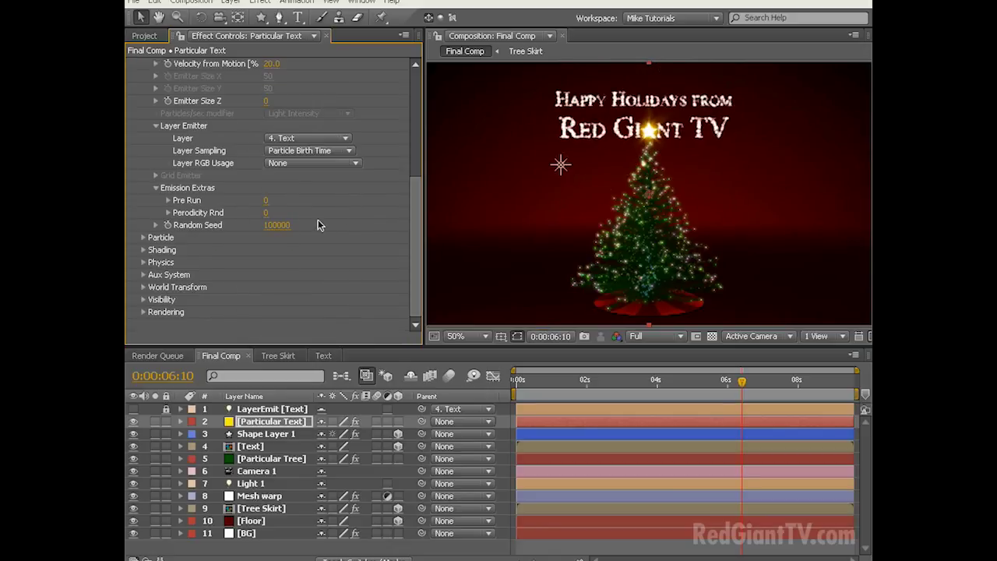
pyautogui.click(144, 238)
pyautogui.scroll(-5, 150, 241)
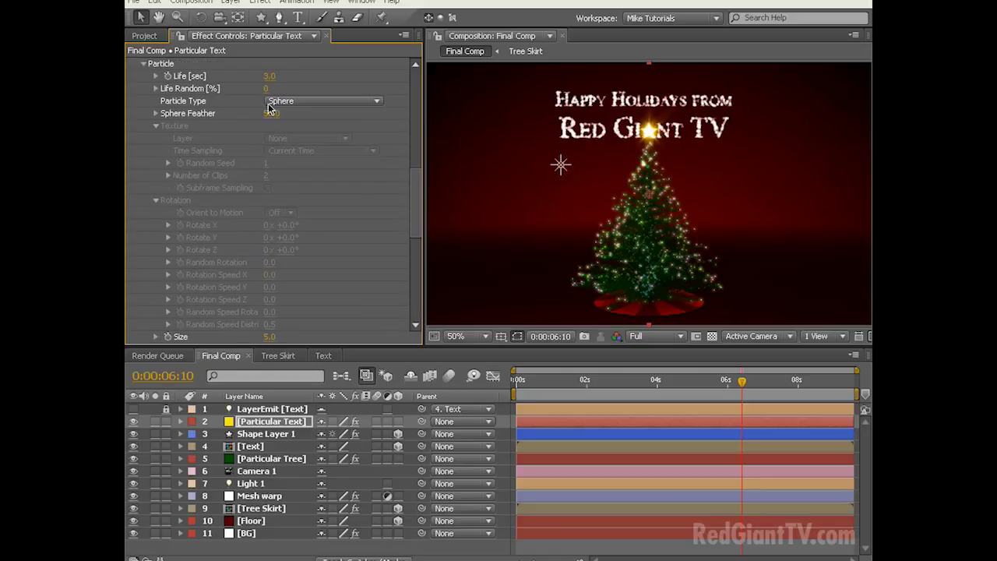
pyautogui.click(268, 76)
pyautogui.write('.3')
pyautogui.press('Return')
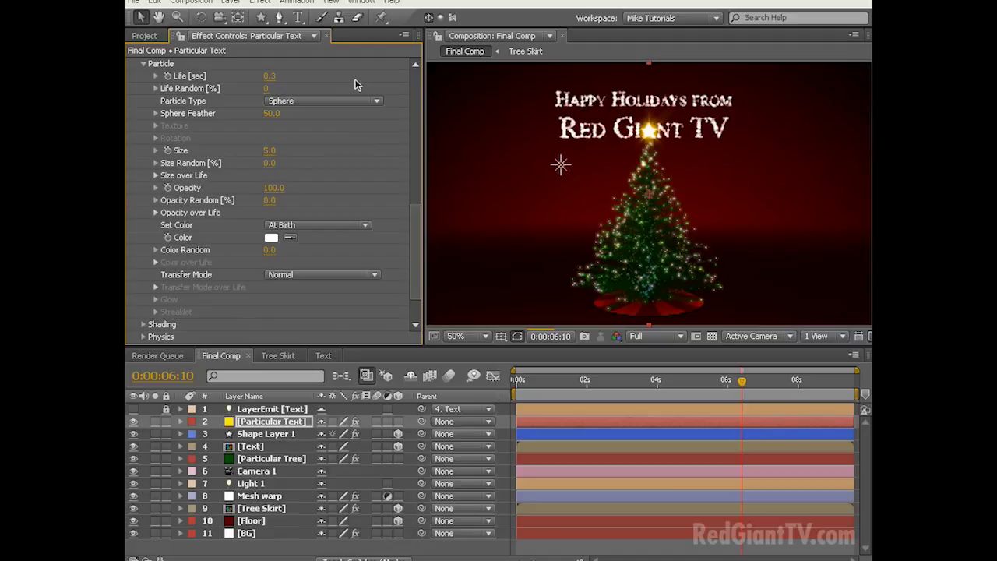
# Set the text particles' Size to 2 and their Life Random to 25%
pyautogui.click(269, 151)
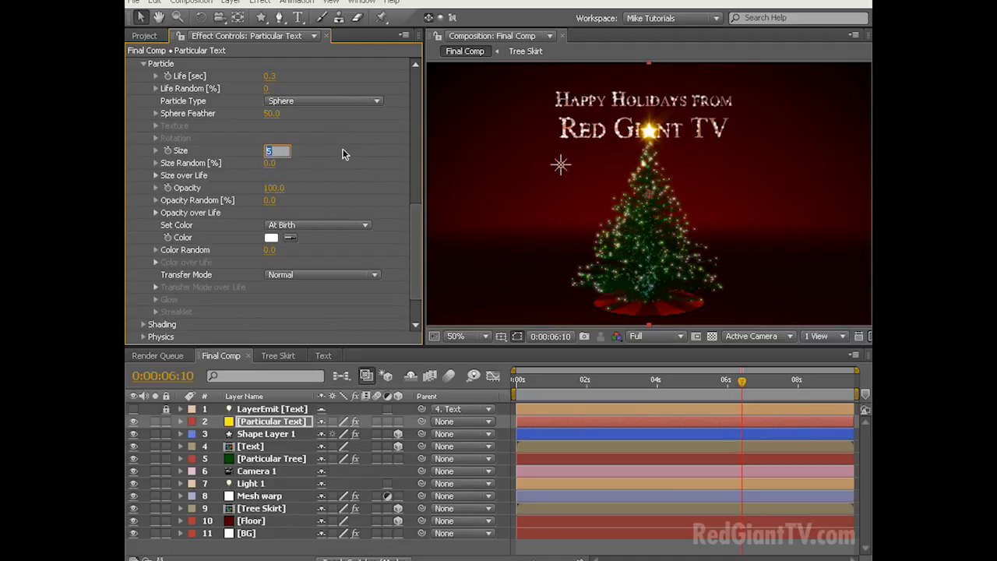
pyautogui.write('2')
pyautogui.press('Return')
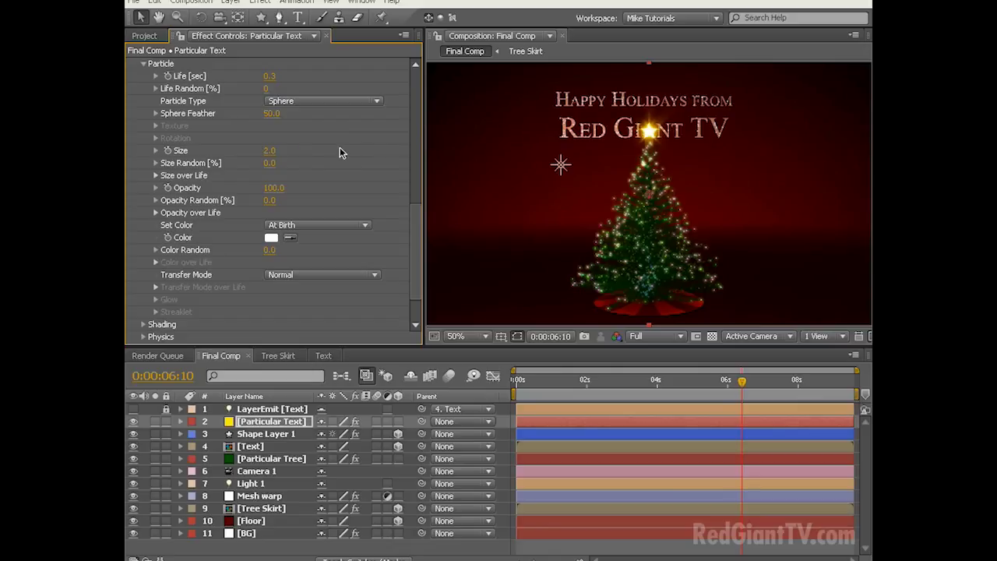
pyautogui.click(268, 89)
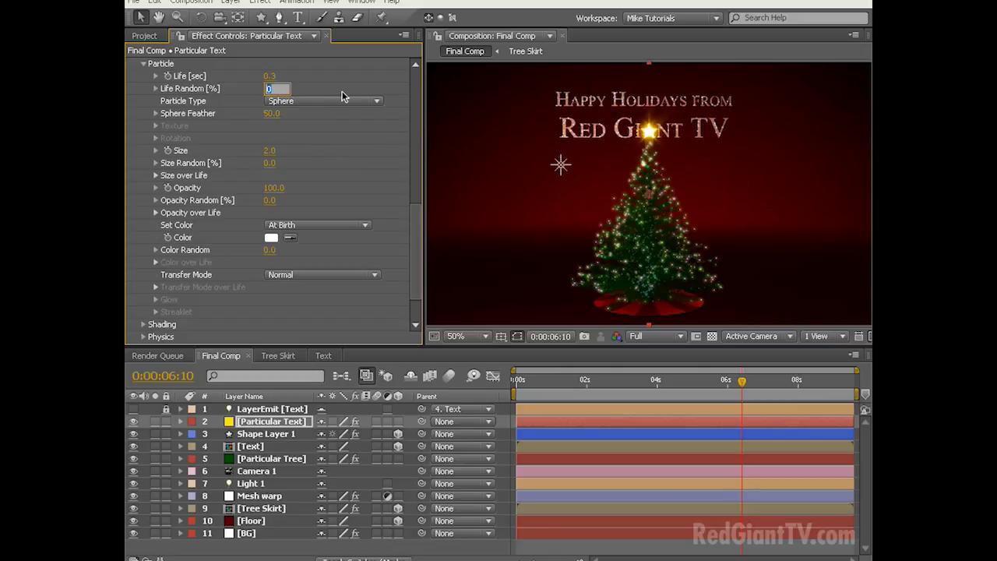
pyautogui.write('25')
pyautogui.press('Return')
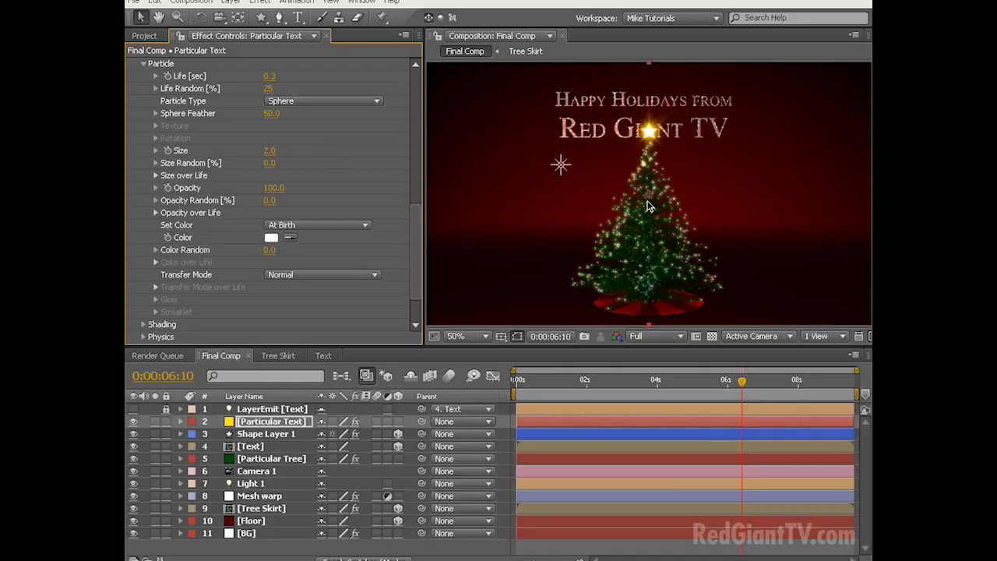
# Apply the Trapcode Starglow effect to the Particular Text layer
pyautogui.click(260, 2)
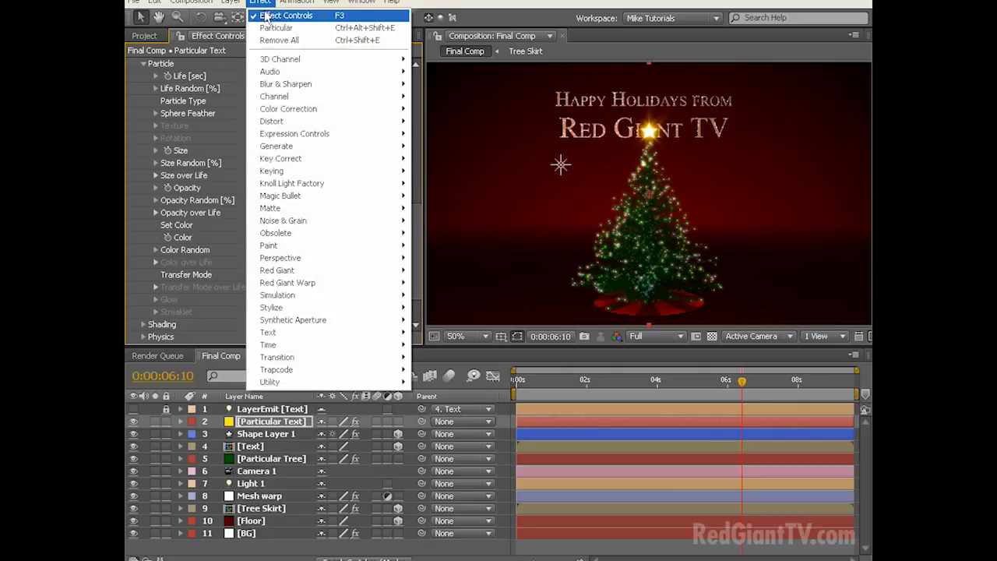
pyautogui.moveTo(312, 369)
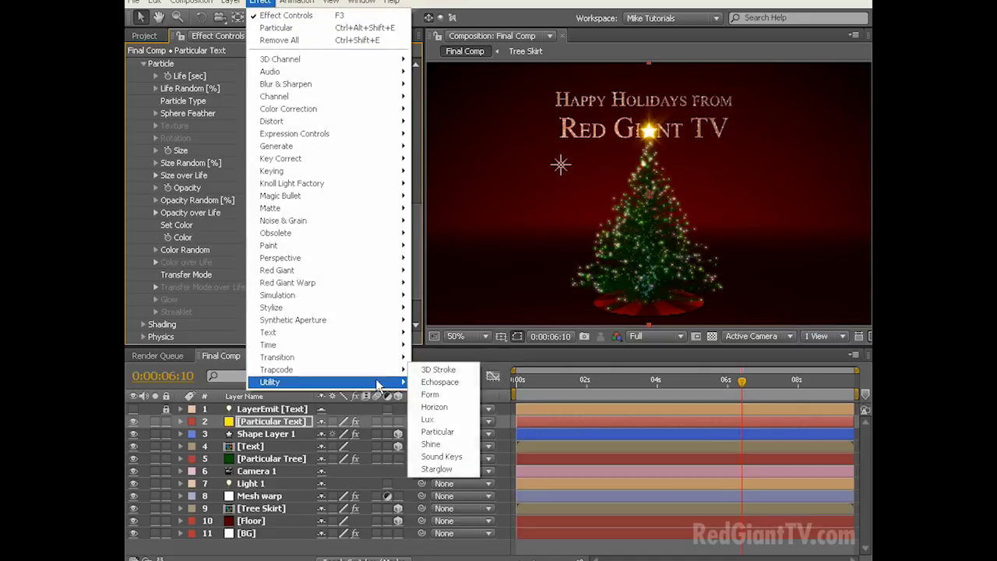
pyautogui.click(450, 468)
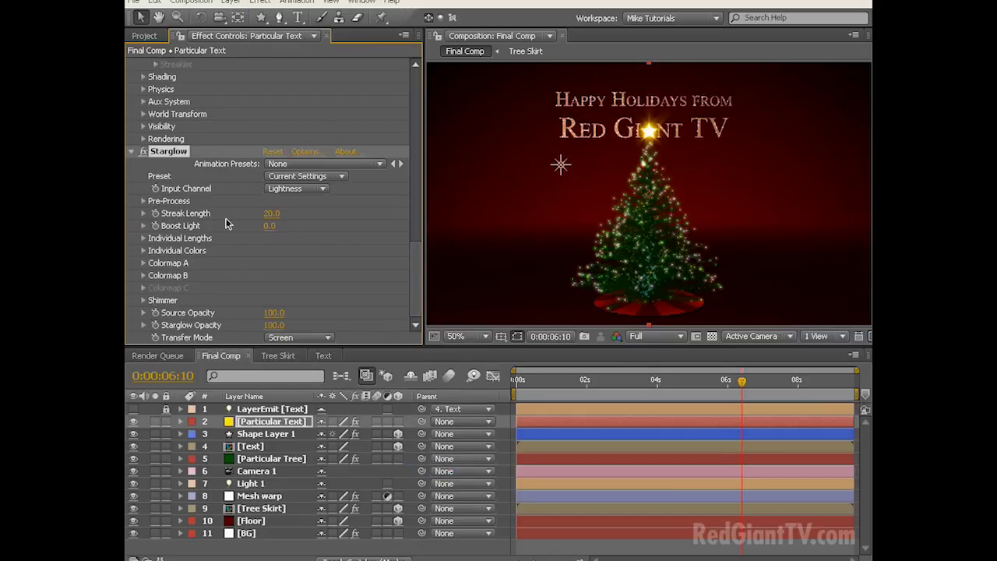
# Set Starglow's Streak Length to 15 and Boost Light to 20 on the Particular Text layer
pyautogui.click(271, 213)
pyautogui.write('15')
pyautogui.press('Return')
pyautogui.click(270, 226)
pyautogui.write('20')
pyautogui.press('Return')
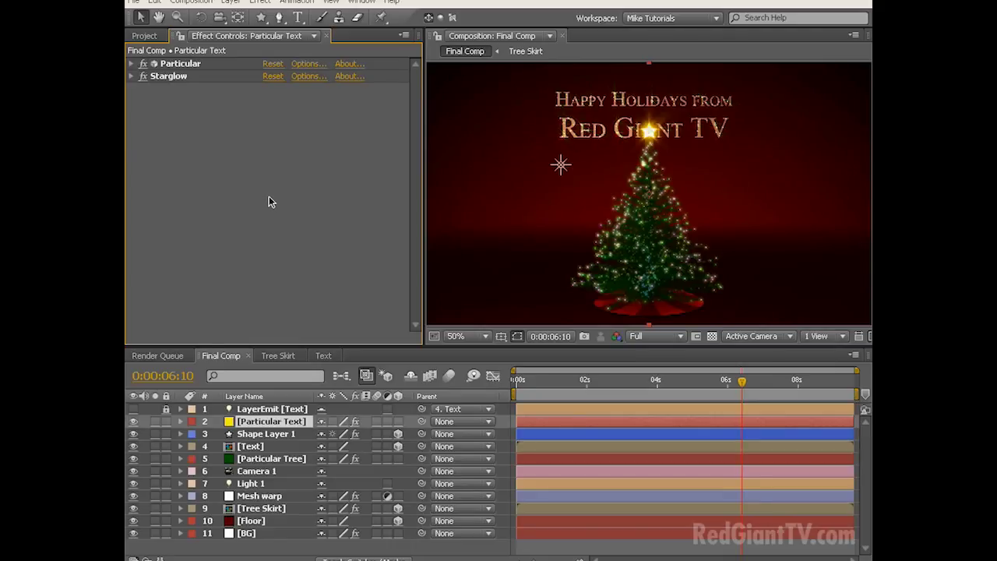
# Import the snowflakes movie from the Footage folder into the project
pyautogui.click(145, 35)
pyautogui.doubleClick(274, 282)
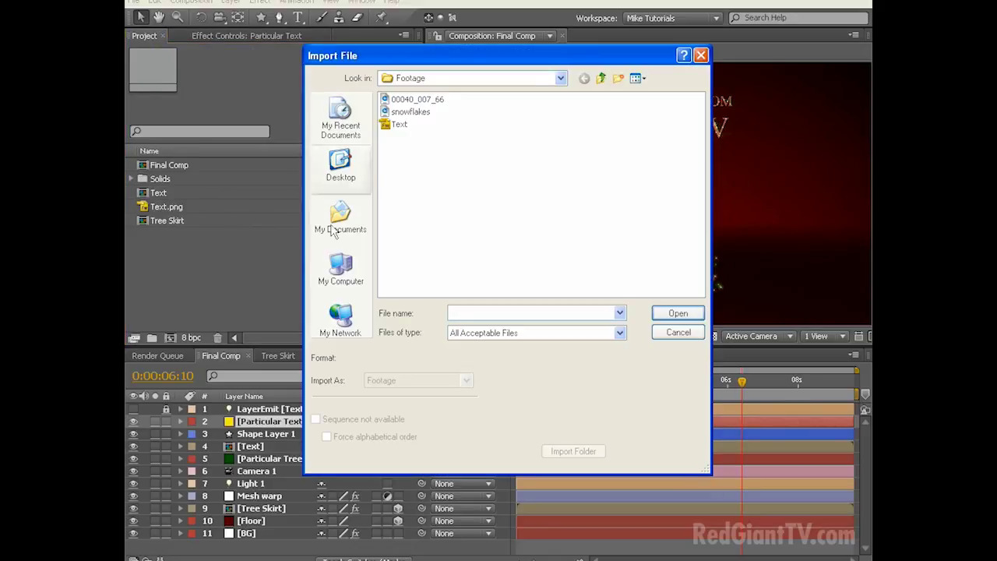
pyautogui.click(413, 112)
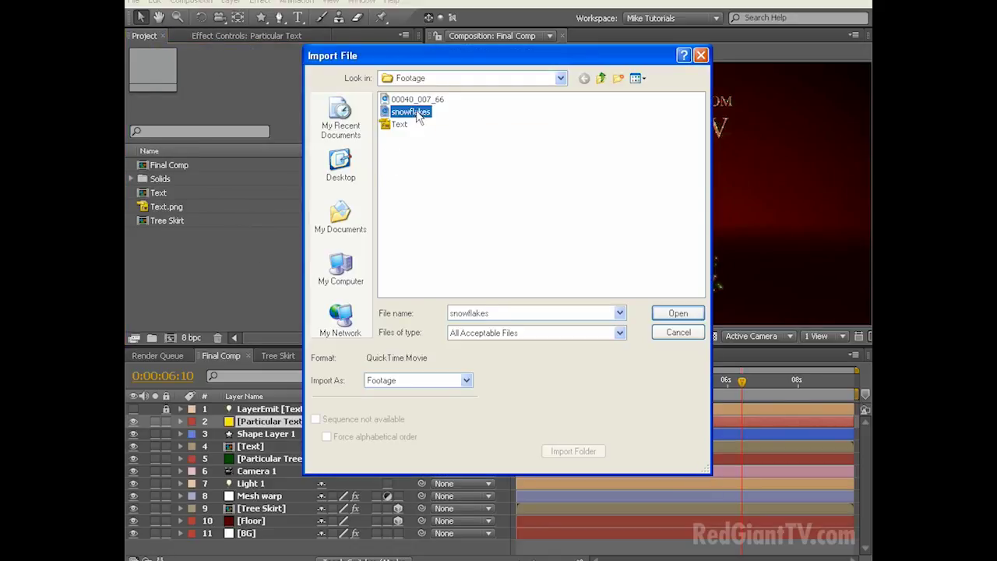
pyautogui.click(678, 314)
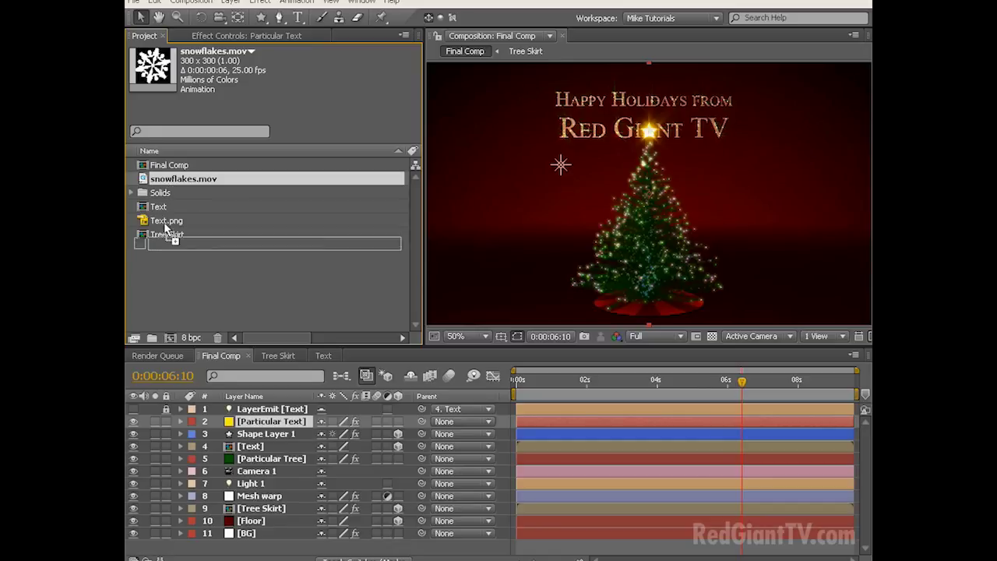
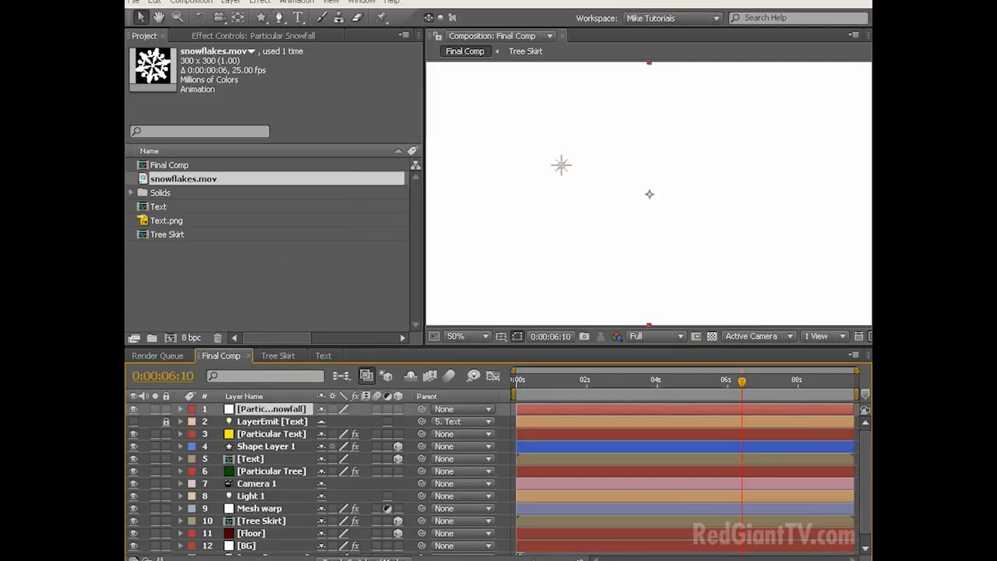
# Apply the Trapcode Particular effect to the Particular Snowfall solid and solo that layer
pyautogui.click(260, 1)
pyautogui.moveTo(385, 371)
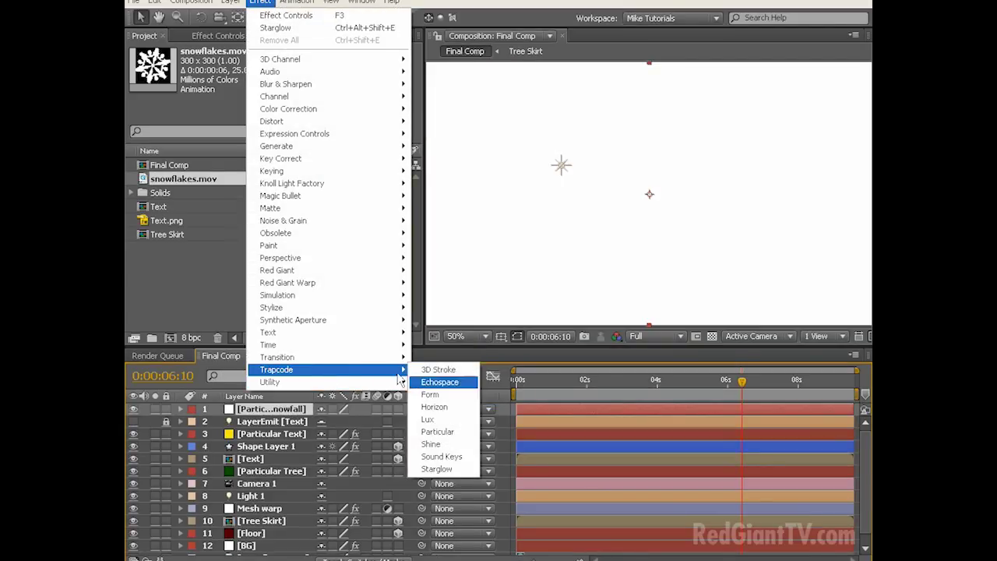
pyautogui.click(435, 431)
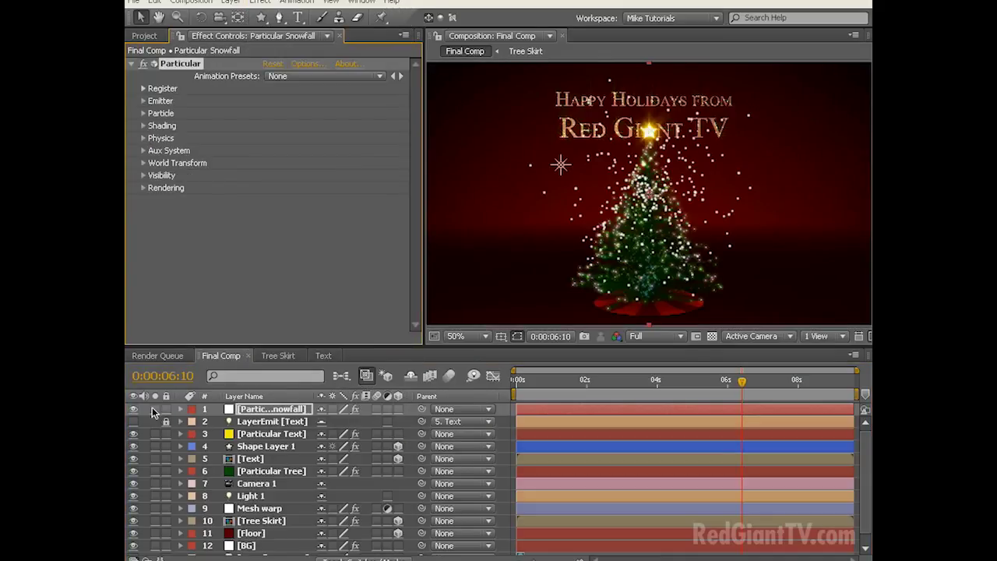
pyautogui.click(155, 409)
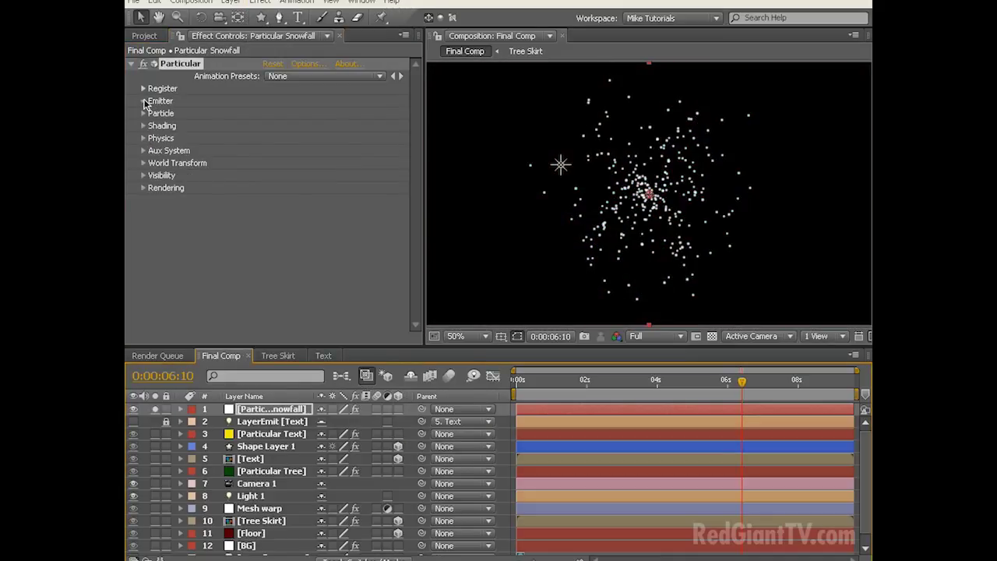
# Set the emitter's Particles/sec to 50 in the Particular effect on the Particular Snowfall layer
pyautogui.click(145, 104)
pyautogui.scroll(-2, 234, 113)
pyautogui.click(271, 77)
pyautogui.write('50')
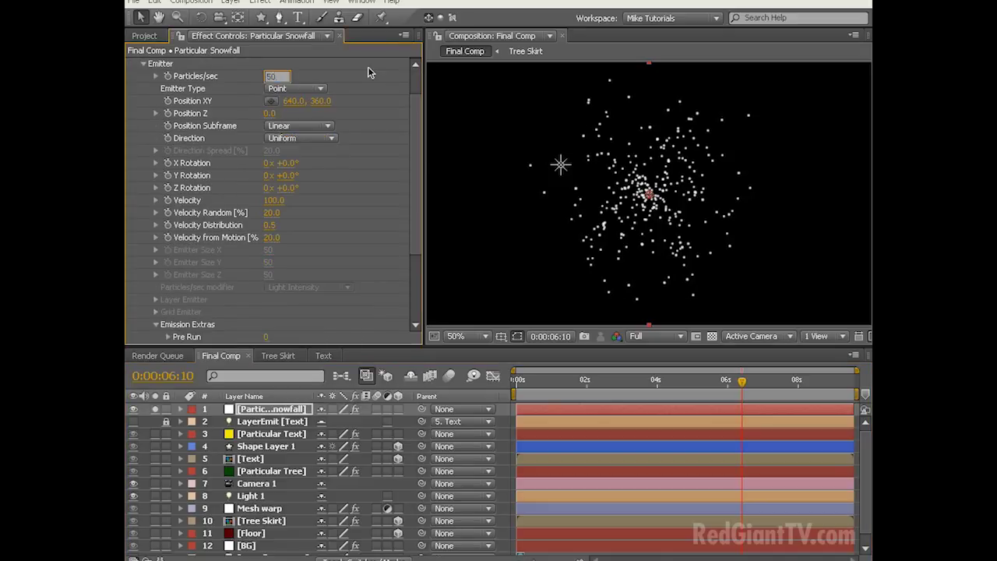
pyautogui.press('Return')
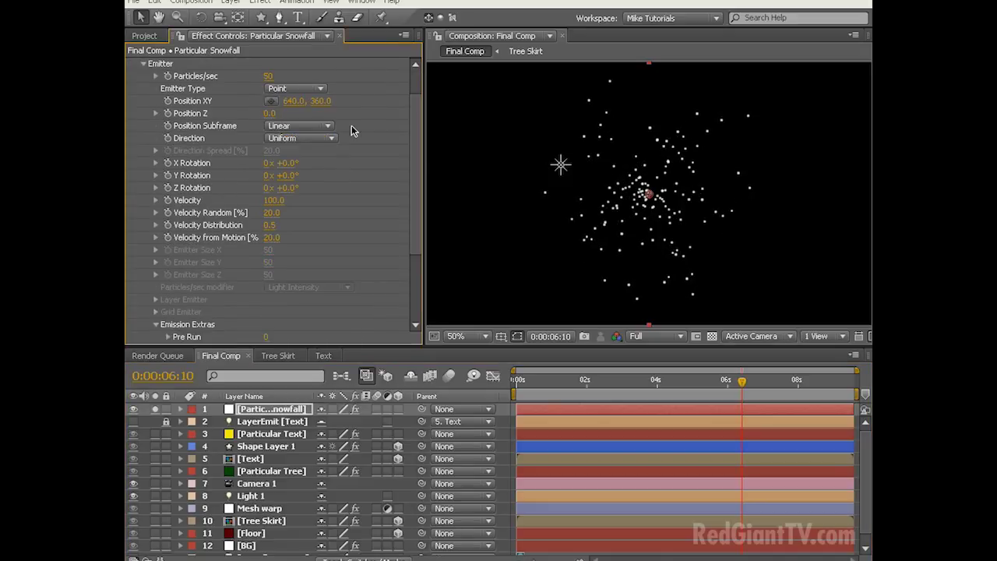
# Set the snowfall emitter's Direction to Directional and its X Rotation to -90° so the particles fall downward
pyautogui.click(308, 145)
pyautogui.click(296, 151)
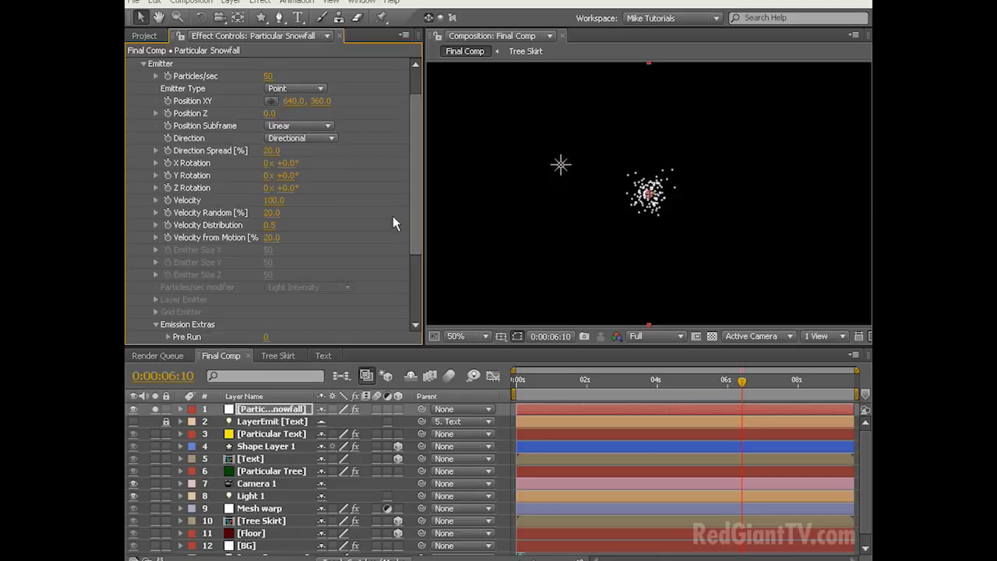
pyautogui.click(288, 165)
pyautogui.write('-90')
pyautogui.press('Return')
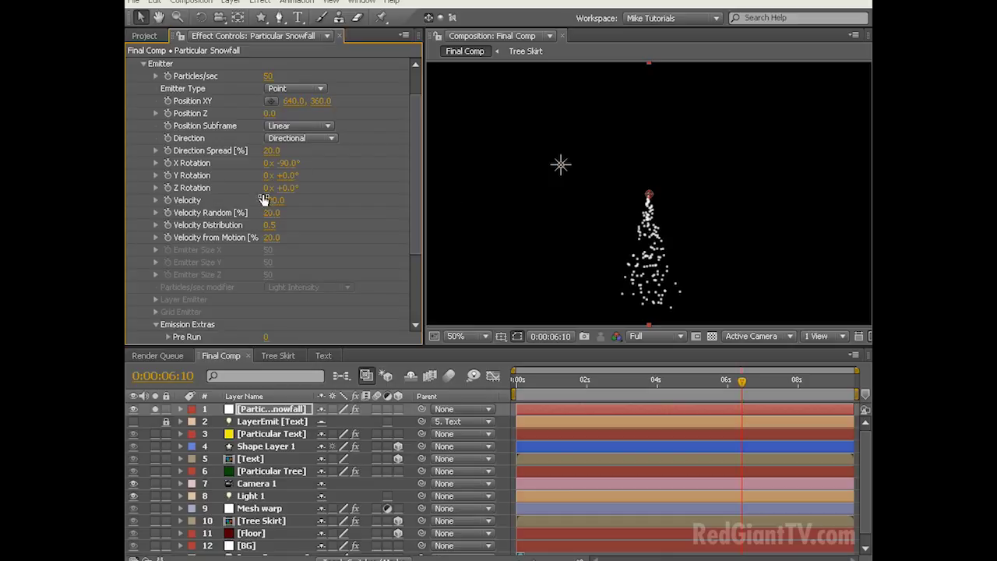
# Make the snowfall emitter a Box with Emitter Size X and Y of 1500, and move it up to Position Y -100
pyautogui.click(302, 88)
pyautogui.click(301, 101)
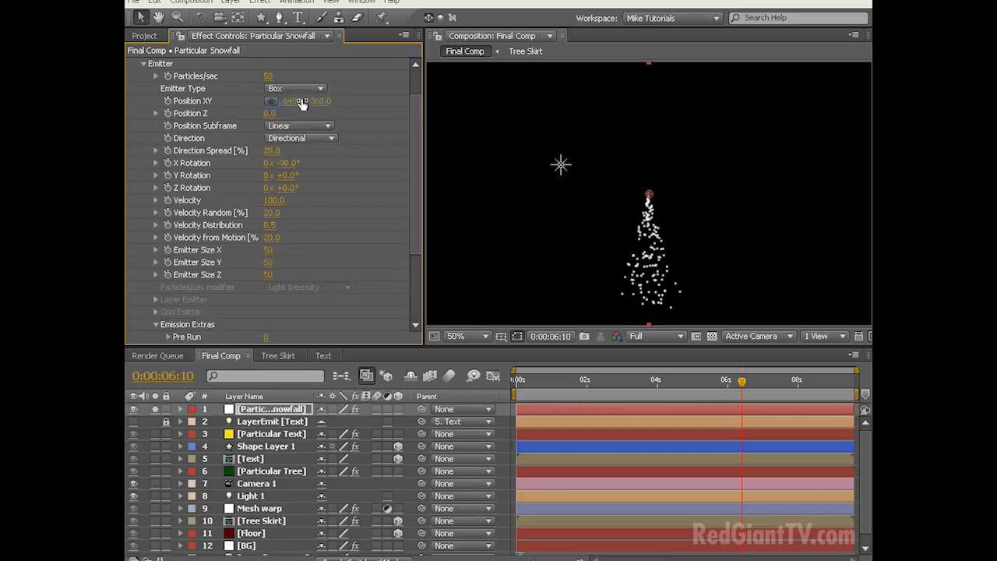
pyautogui.click(269, 249)
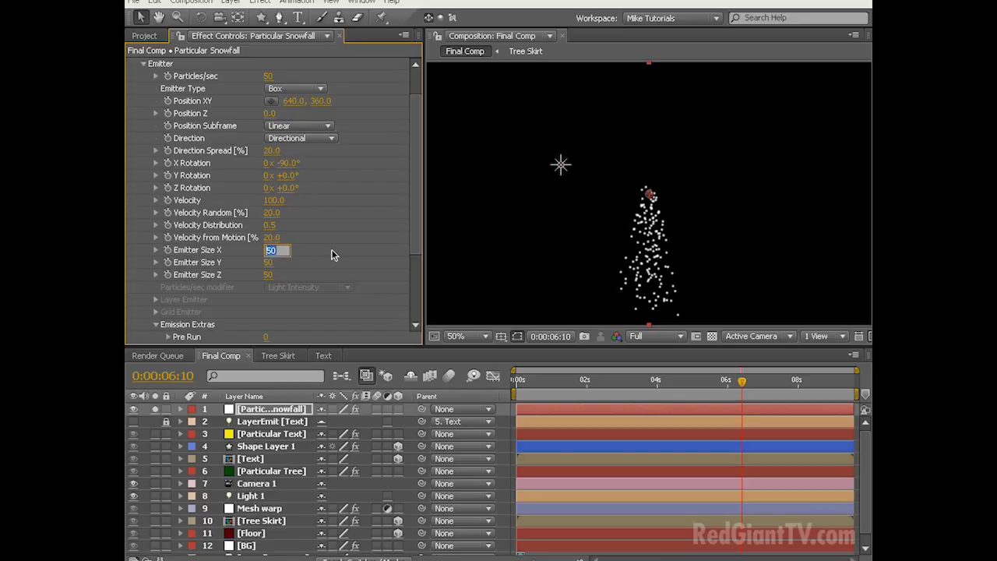
pyautogui.write('1500')
pyautogui.press('Return')
pyautogui.click(268, 262)
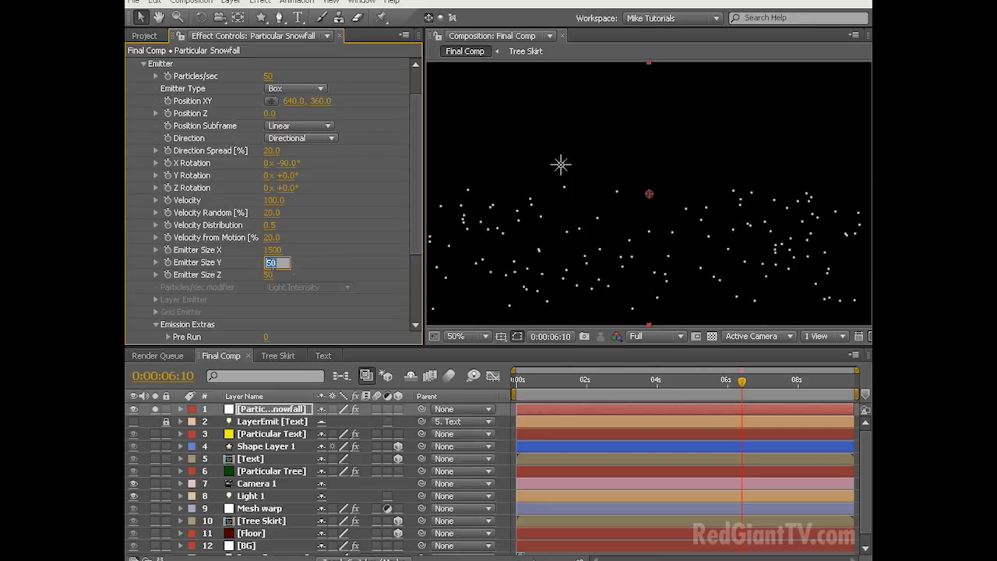
pyautogui.write('1500')
pyautogui.press('Return')
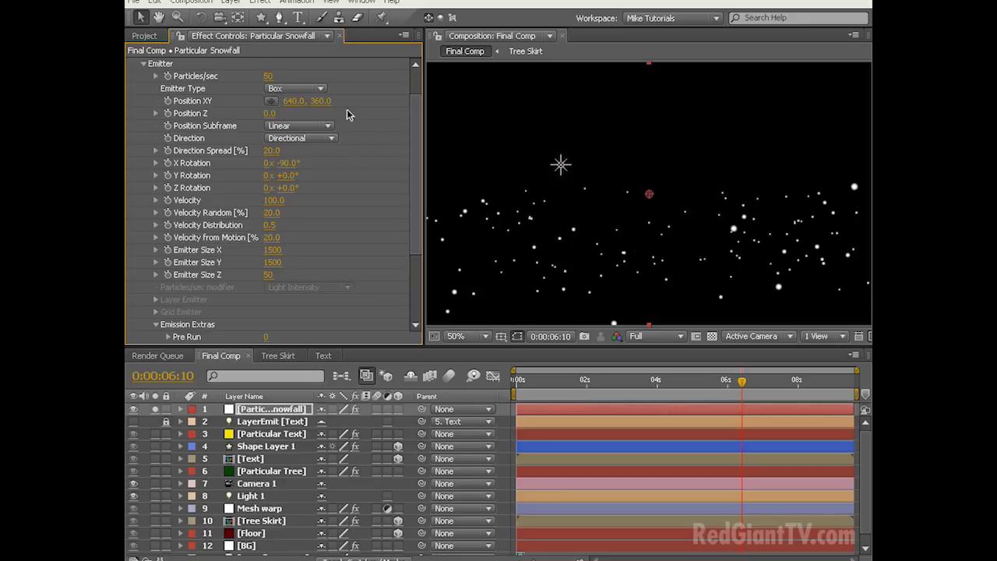
pyautogui.moveTo(322, 105); pyautogui.dragTo(218, 106)
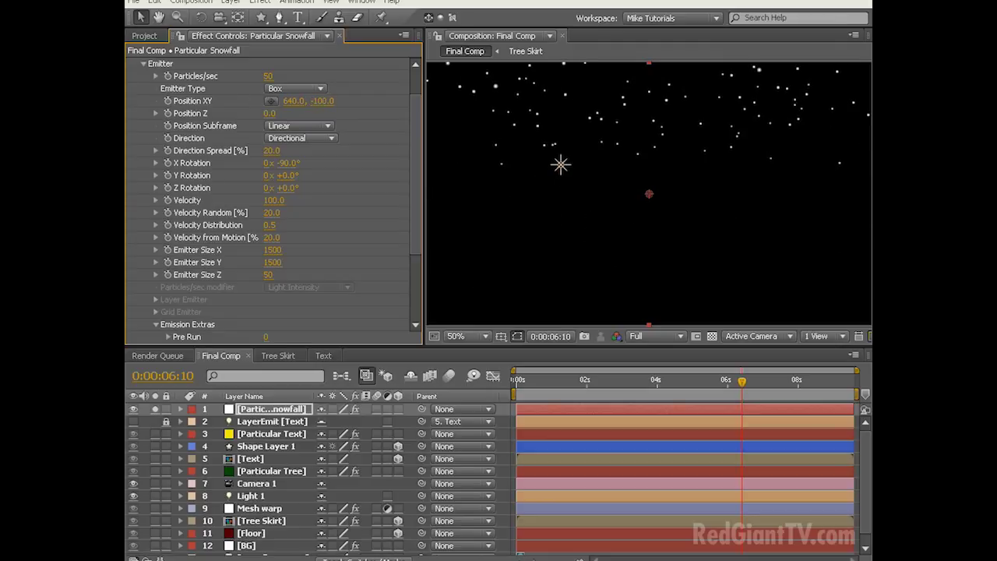
# Set the snowfall emitter's Velocity to 60
pyautogui.click(274, 201)
pyautogui.write('60')
pyautogui.press('Return')
# Set the snowfall particles' Life to 10 seconds and the emitter's Pre Run to 100
pyautogui.scroll(-3, 343, 201)
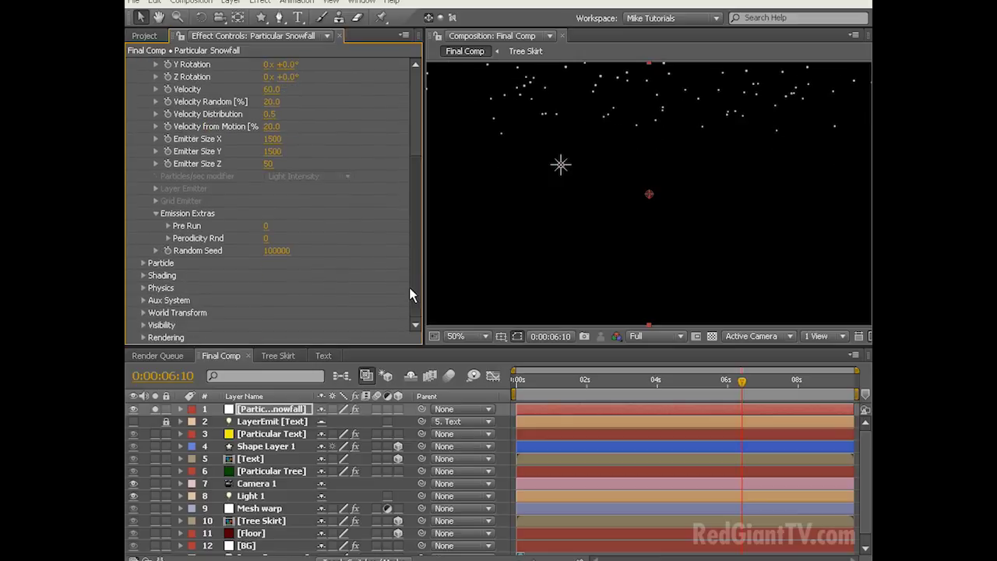
pyautogui.click(144, 263)
pyautogui.scroll(-5, 254, 272)
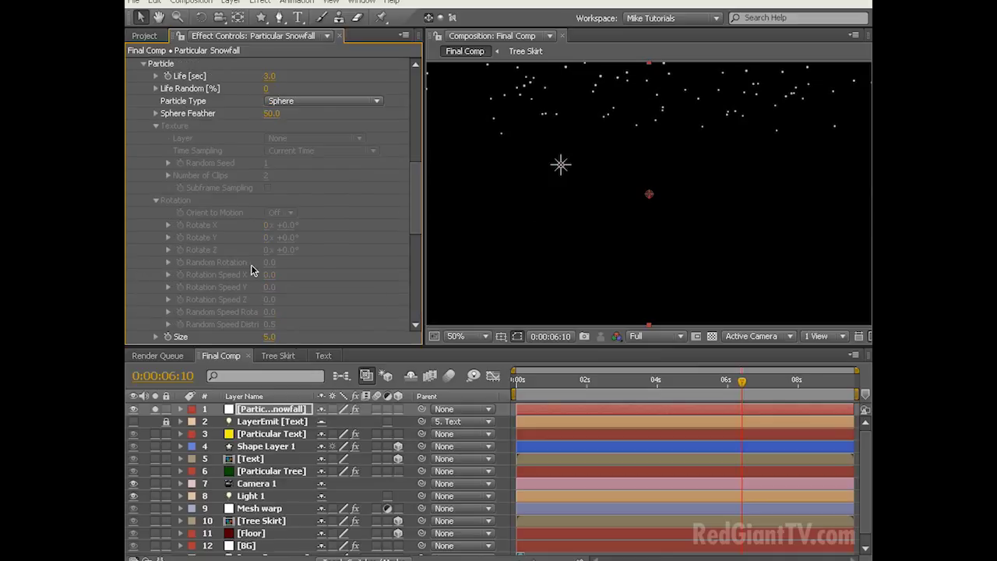
pyautogui.click(269, 77)
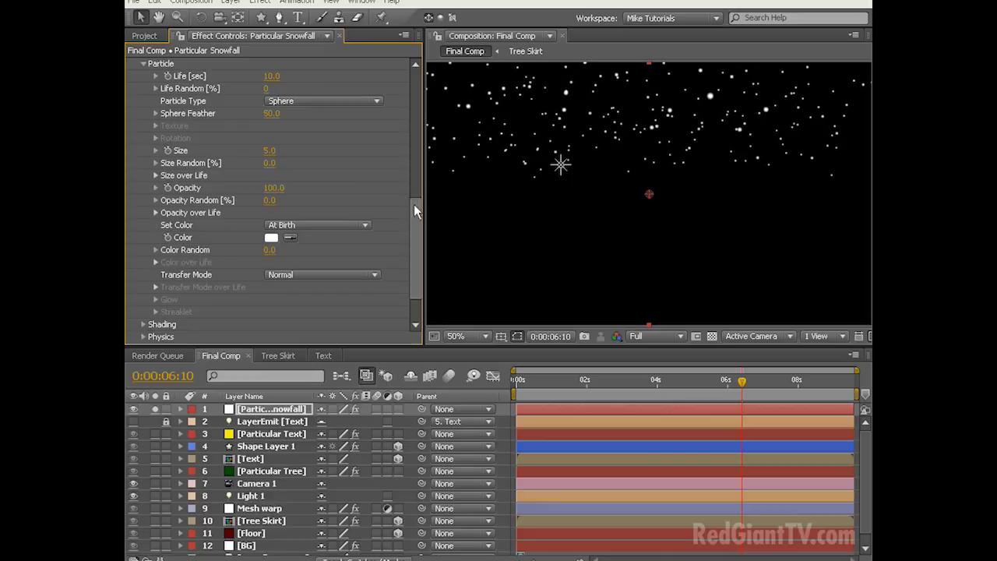
pyautogui.moveTo(418, 251); pyautogui.dragTo(415, 180)
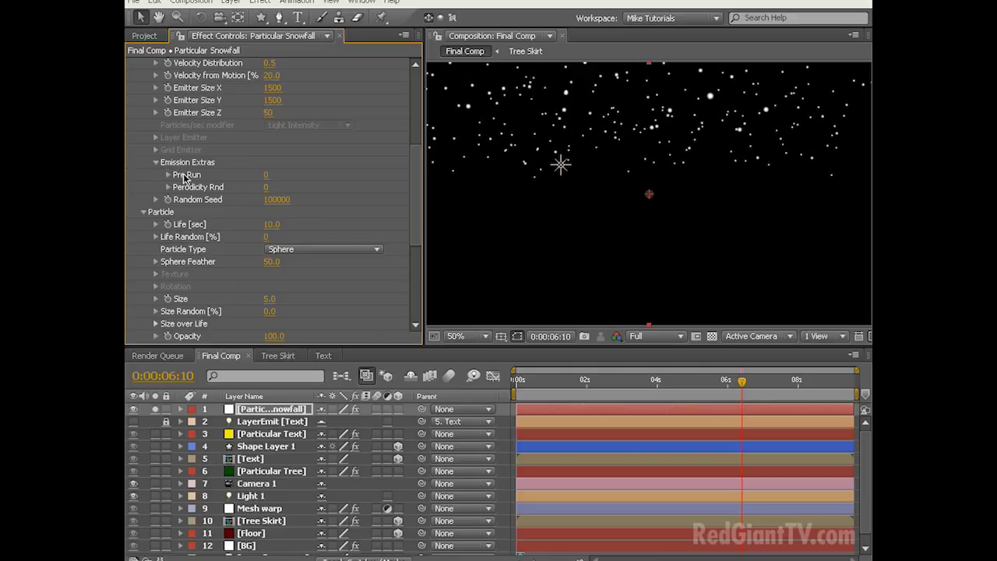
pyautogui.click(265, 176)
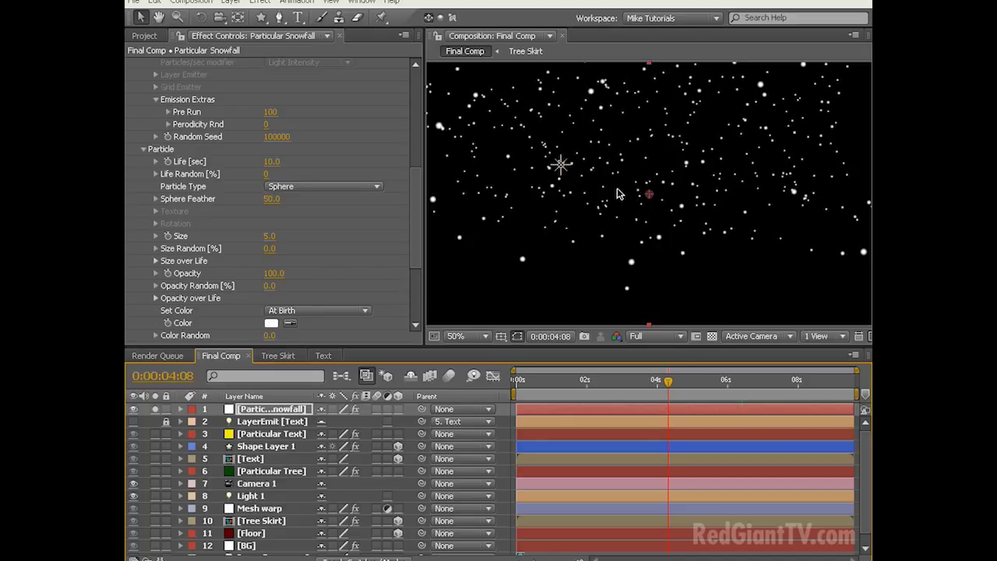
# Change the snowfall's Particle Type to Textured Polygon
pyautogui.click(310, 187)
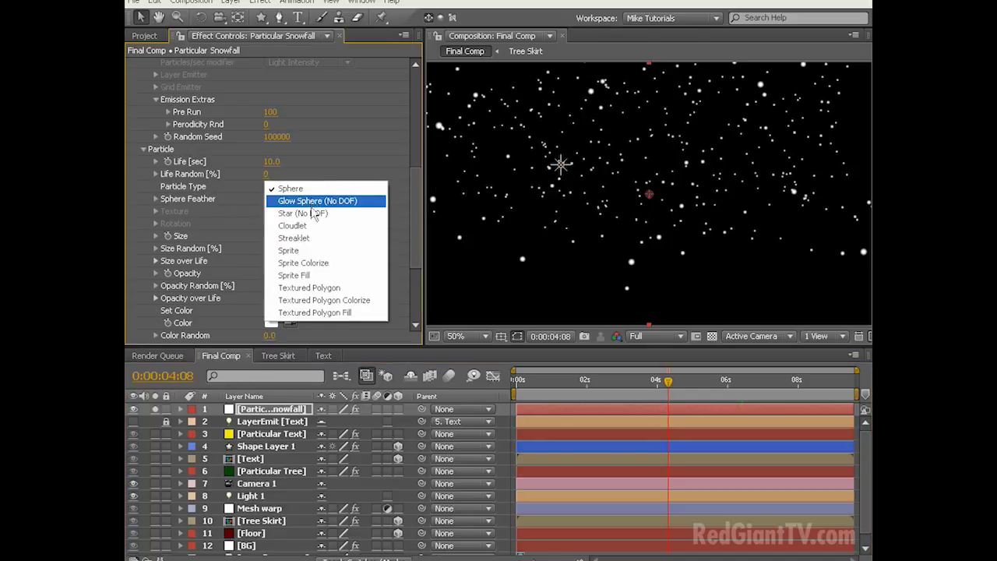
pyautogui.click(327, 289)
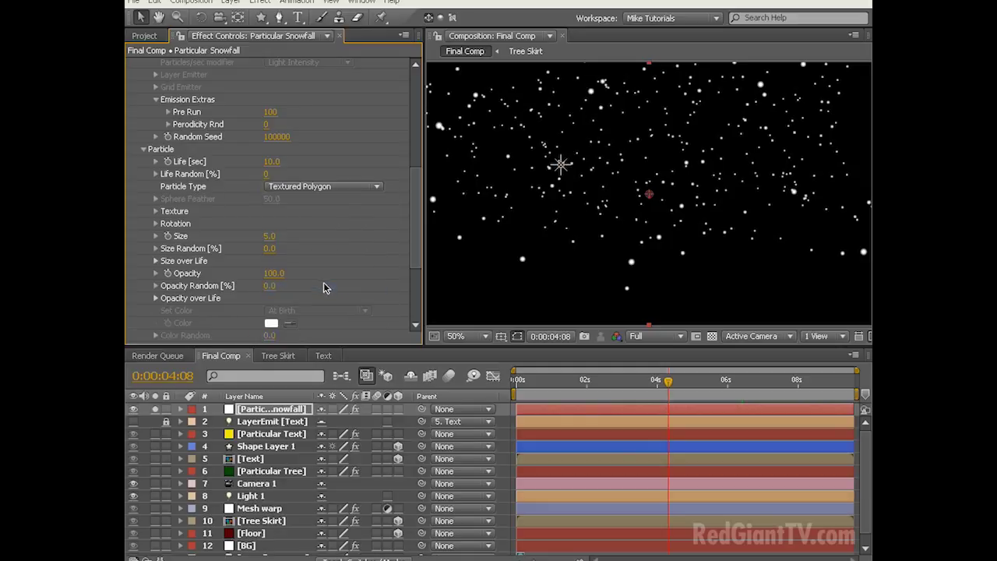
pyautogui.click(339, 192)
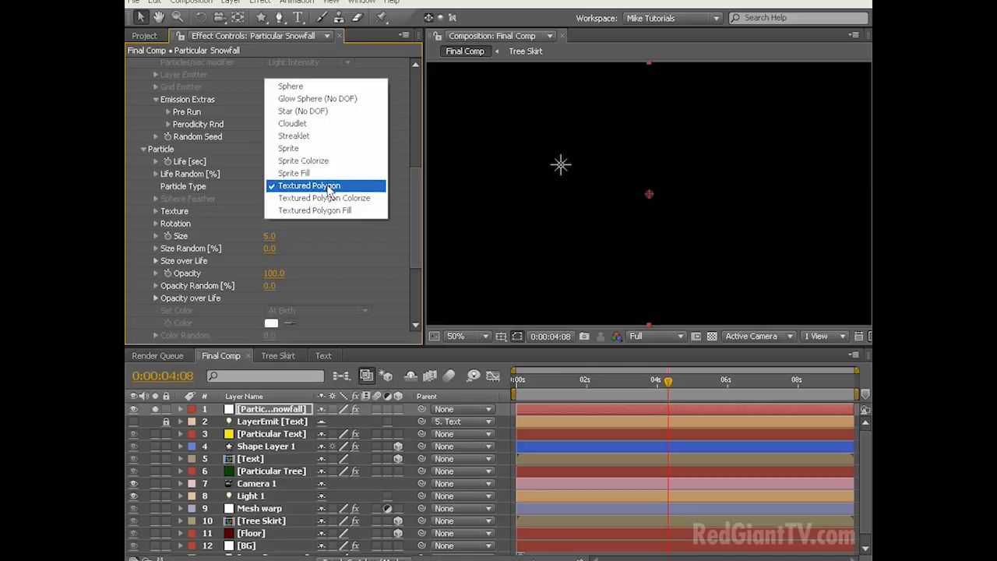
pyautogui.click(330, 190)
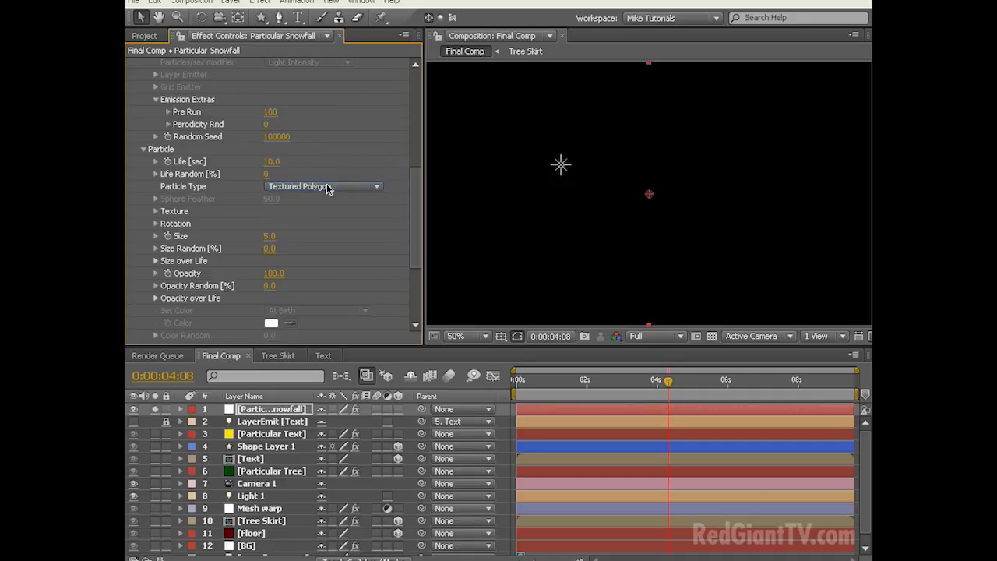
# Use the snowflakes.mov layer as the particle texture with Time Sampling set to Random - Still Frame
pyautogui.click(155, 211)
pyautogui.click(300, 224)
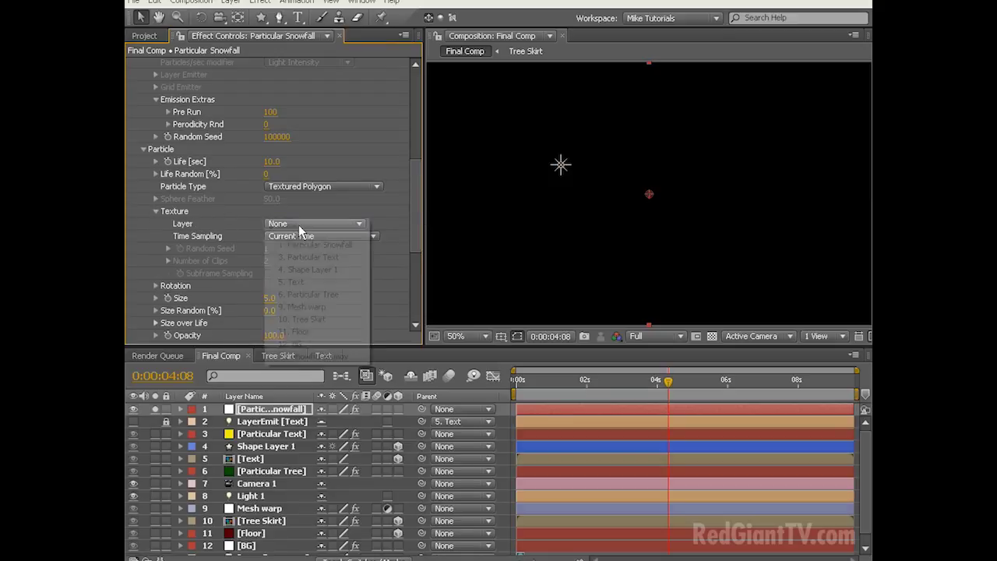
pyautogui.click(305, 355)
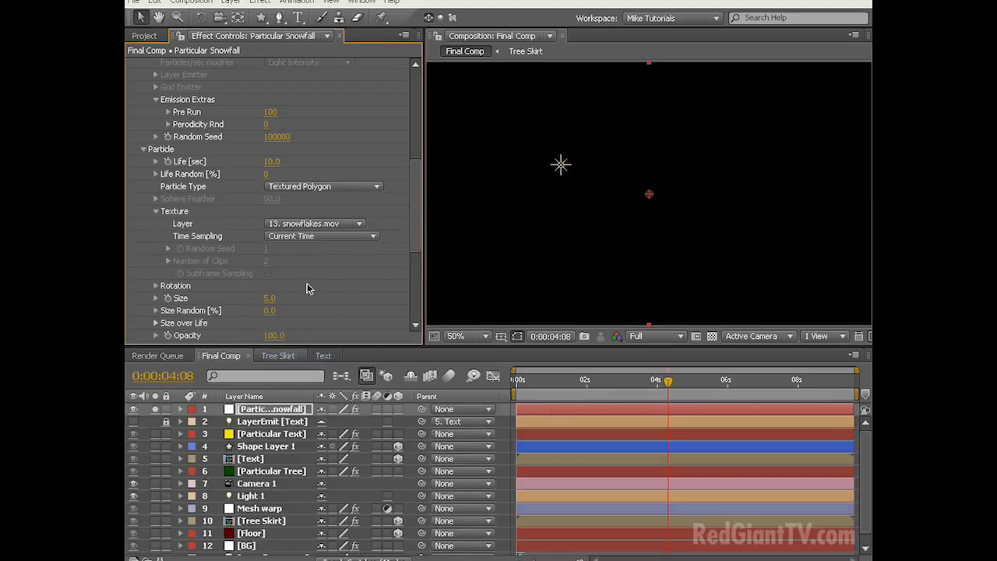
pyautogui.click(320, 237)
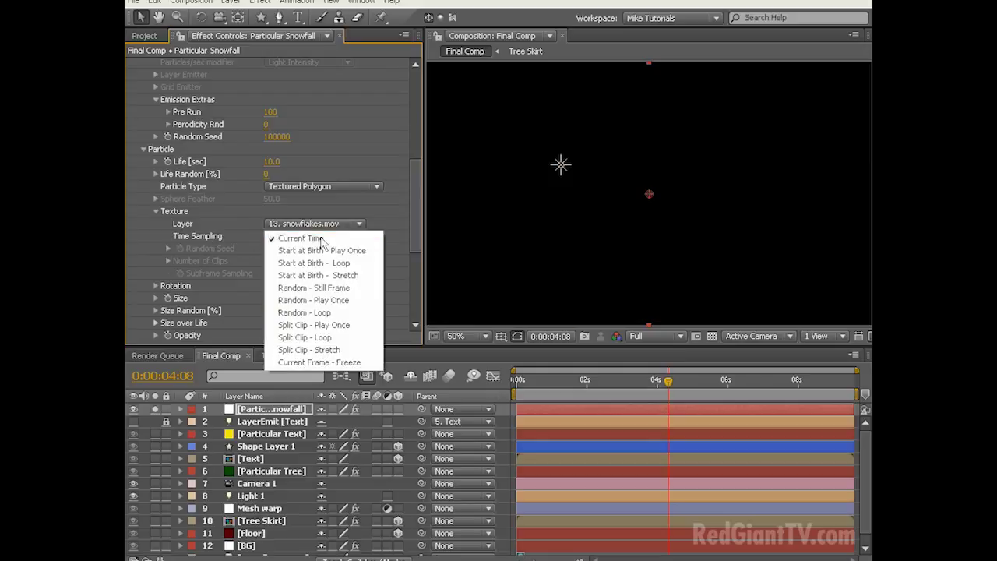
pyautogui.click(304, 289)
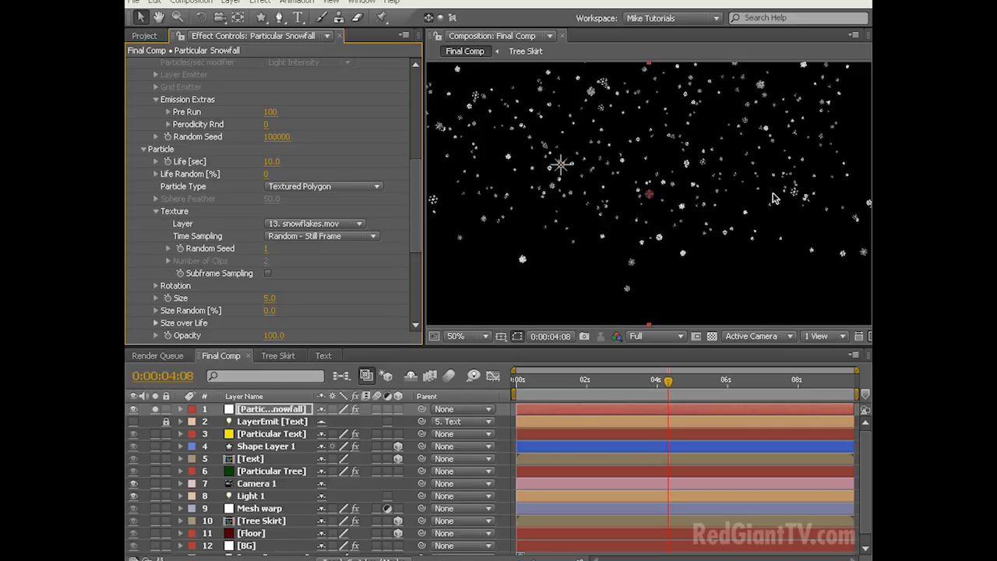
# Set the snowflake particles' Random Rotation to 75 and their random rotation speed to 3
pyautogui.scroll(-3, 167, 189)
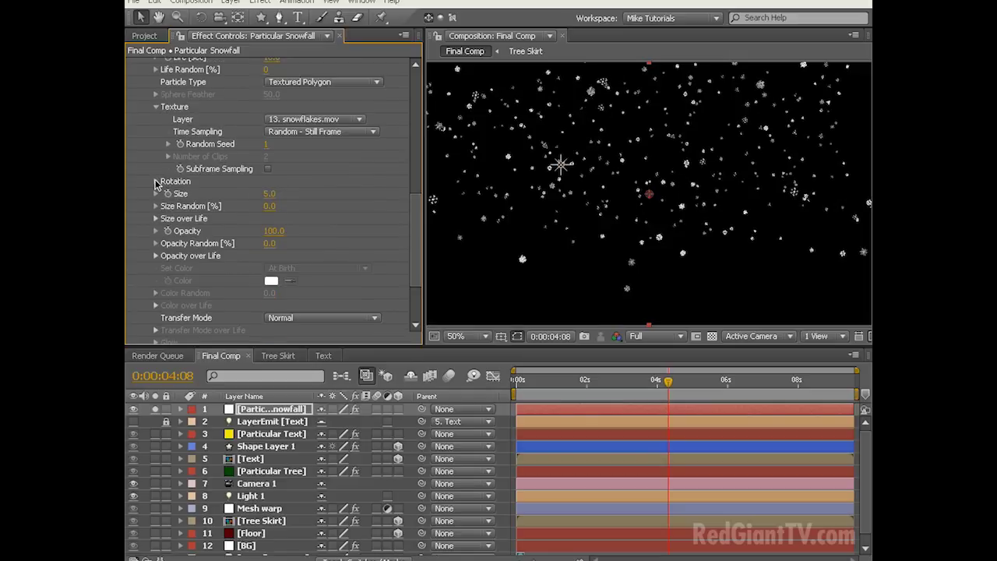
pyautogui.click(156, 181)
pyautogui.moveTo(417, 201); pyautogui.dragTo(416, 223)
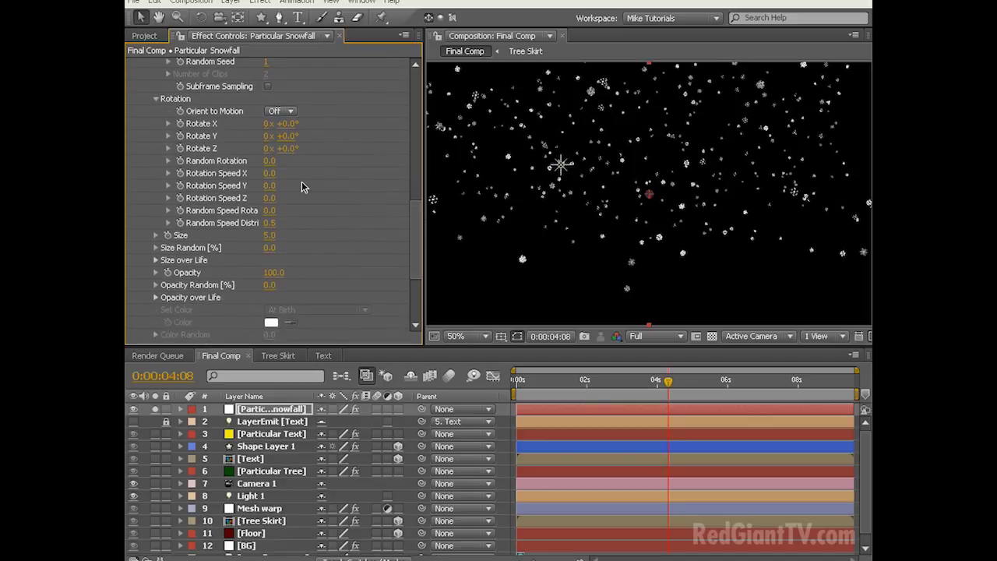
pyautogui.click(268, 161)
pyautogui.write('75')
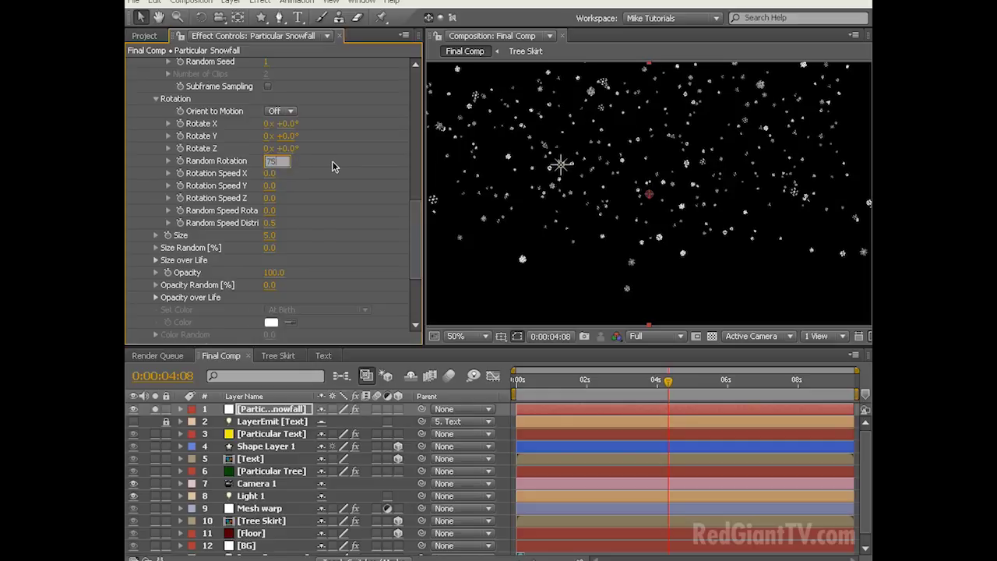
pyautogui.press('Return')
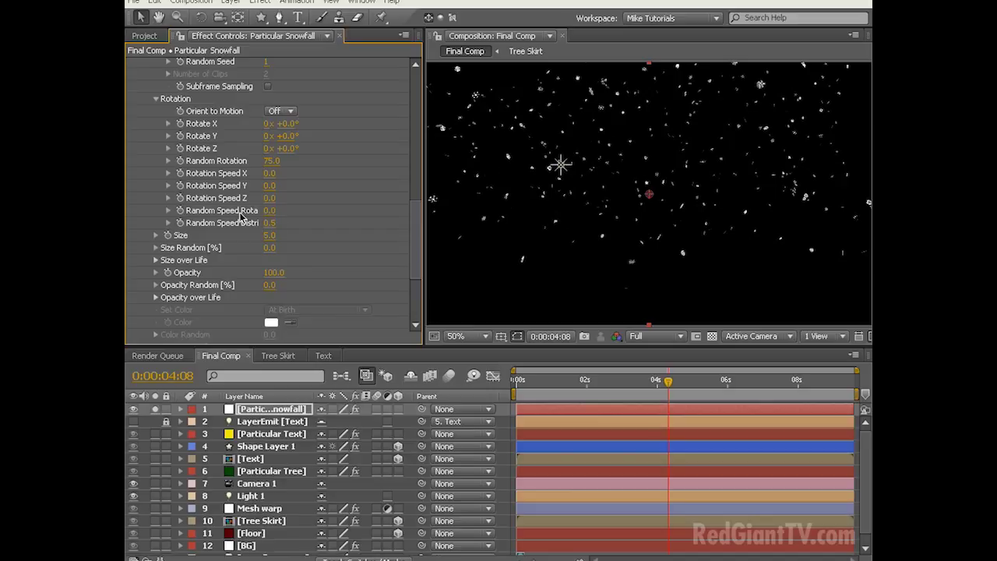
pyautogui.click(269, 211)
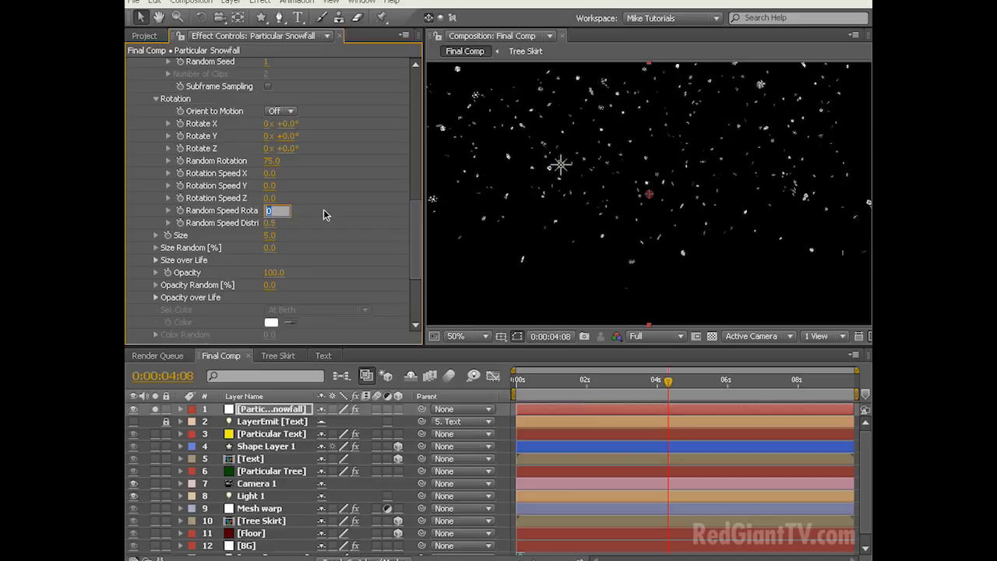
pyautogui.write('3')
pyautogui.press('Return')
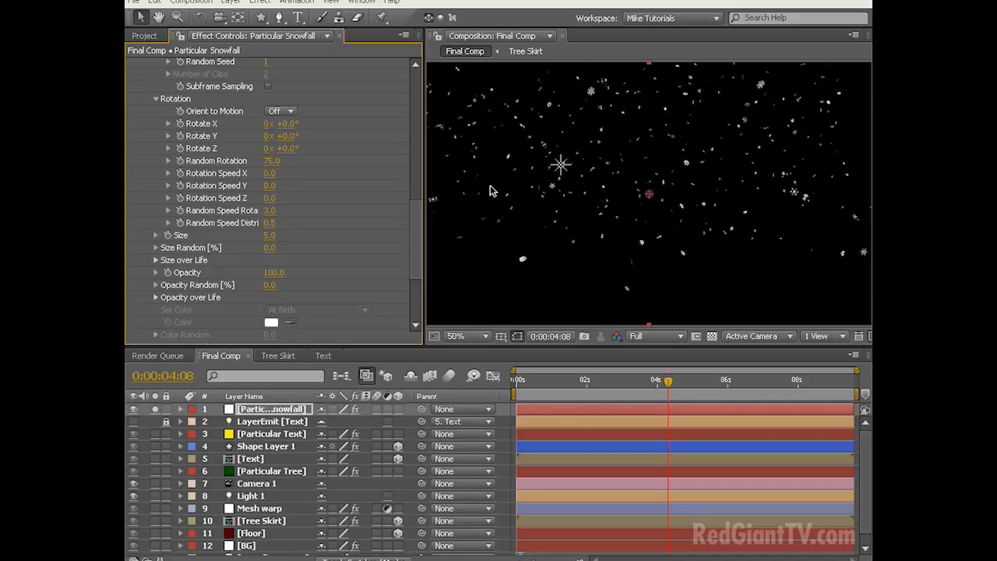
# Set the snowflake particles' Size to 3 and Size Random to 50%
pyautogui.moveTo(417, 232)
pyautogui.mouseDown()
pyautogui.moveTo(418, 144)
pyautogui.moveTo(421, 218)
pyautogui.mouseUp()
pyautogui.click(269, 173)
pyautogui.write('3')
pyautogui.press('Return')
pyautogui.click(269, 187)
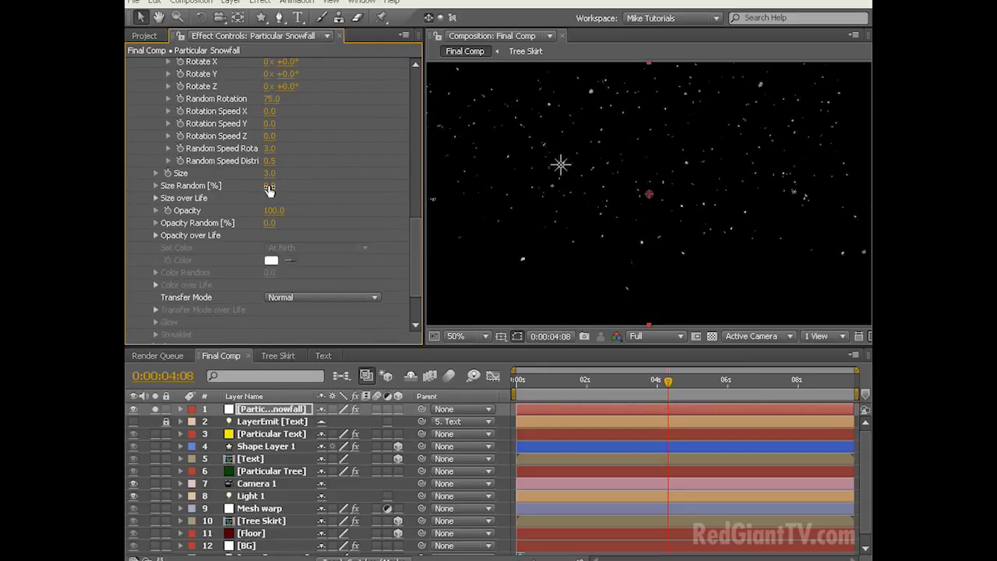
pyautogui.write('50')
pyautogui.press('Return')
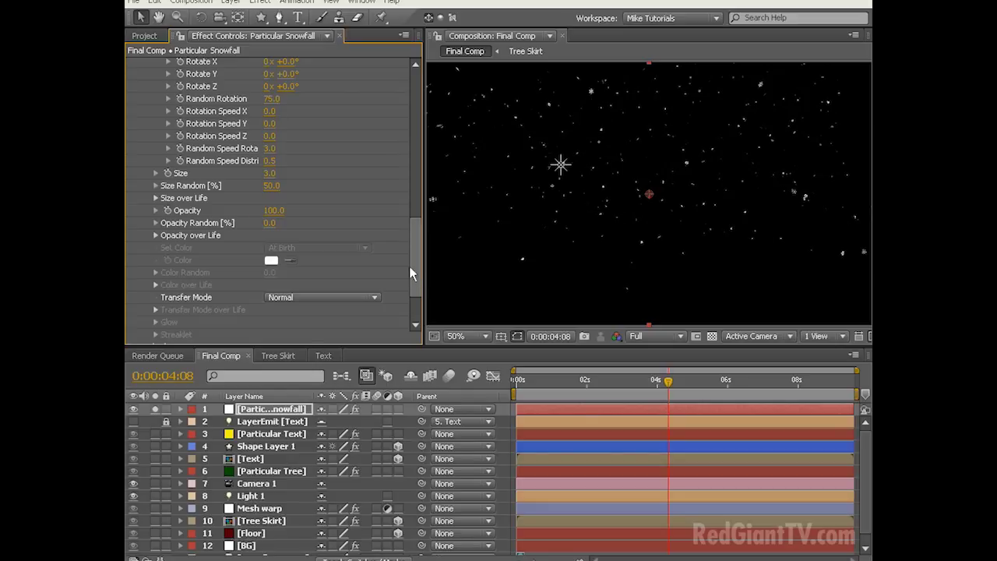
# In the snowfall's Air physics, set Spin Amplitude to 10 and Fade-in Spin to 0 seconds
pyautogui.moveTo(412, 246); pyautogui.dragTo(413, 268)
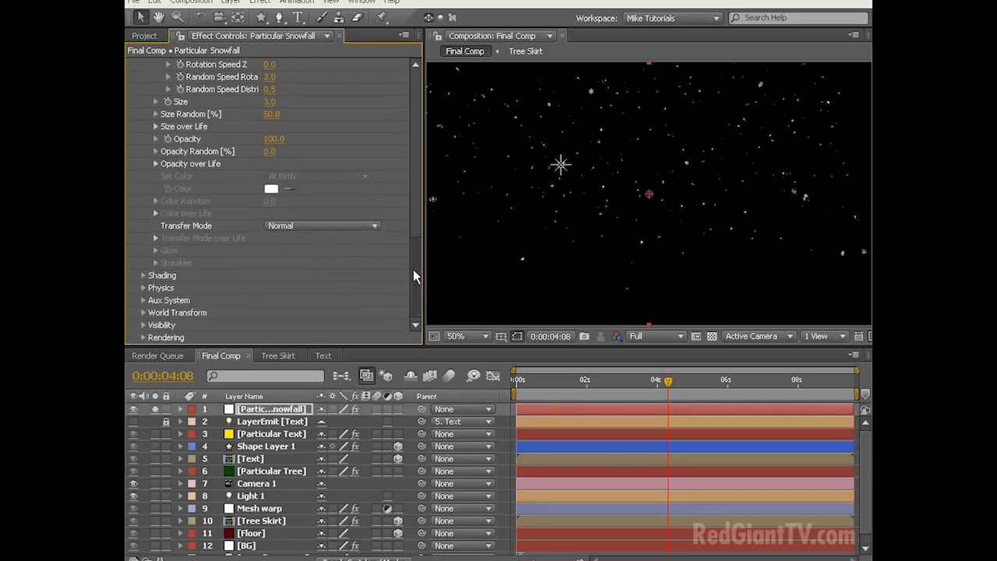
pyautogui.click(143, 288)
pyautogui.click(156, 337)
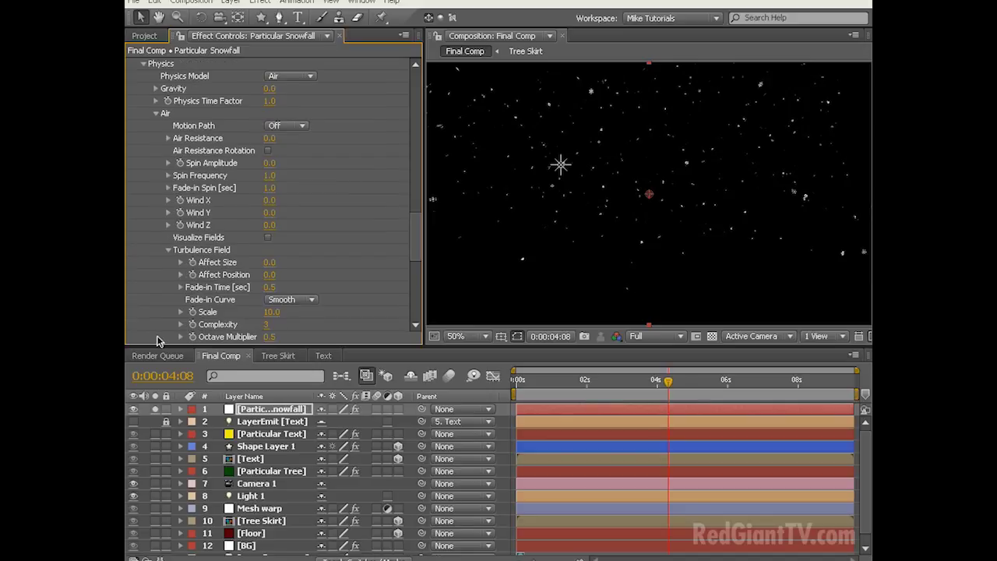
pyautogui.click(268, 165)
pyautogui.write('10')
pyautogui.press('Tab')
pyautogui.press('Tab')
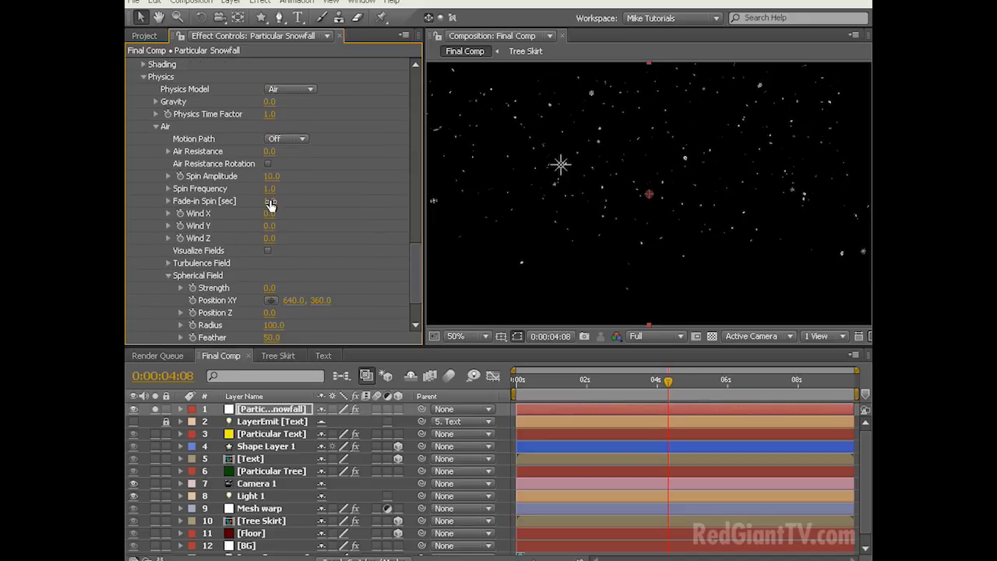
pyautogui.write('0')
pyautogui.press('Return')
# Set the Turbulence Field's Affect Position to 20 for the snowfall particles
pyautogui.click(167, 264)
pyautogui.scroll(-3, 218, 257)
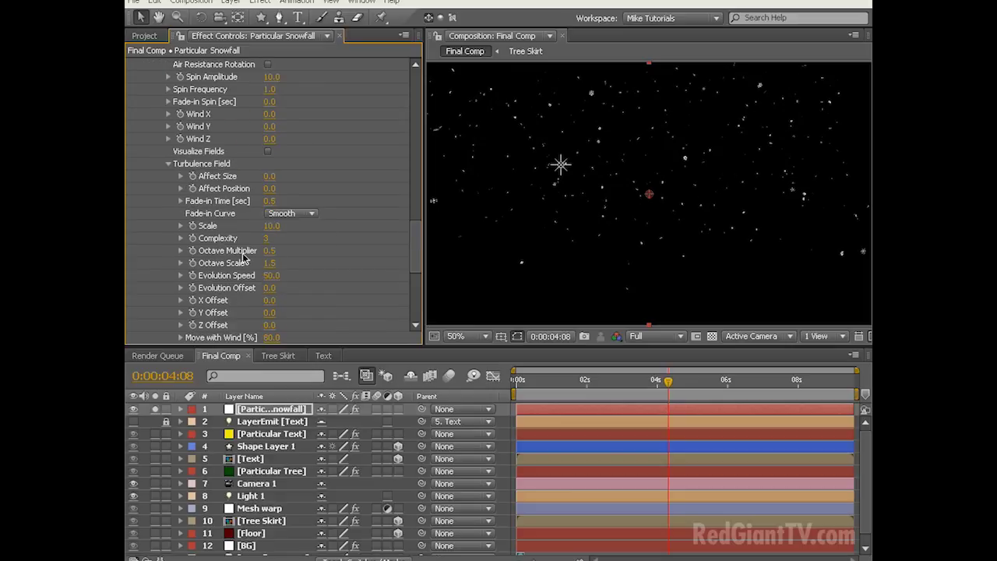
pyautogui.click(270, 189)
pyautogui.write('20')
pyautogui.press('Return')
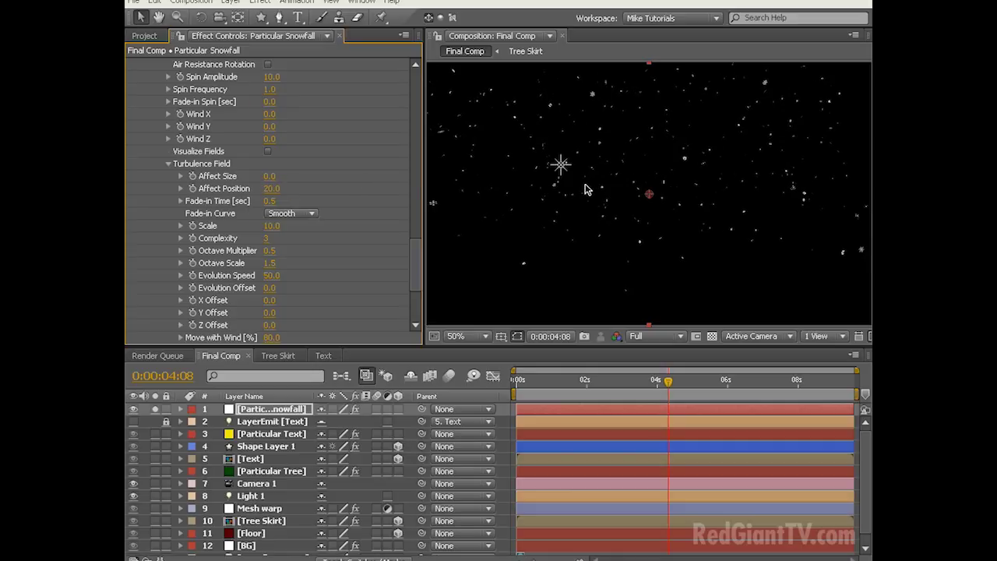
# Turn on Motion Blur in the snowfall effect's Rendering settings
pyautogui.scroll(-10, 273, 195)
pyautogui.click(143, 164)
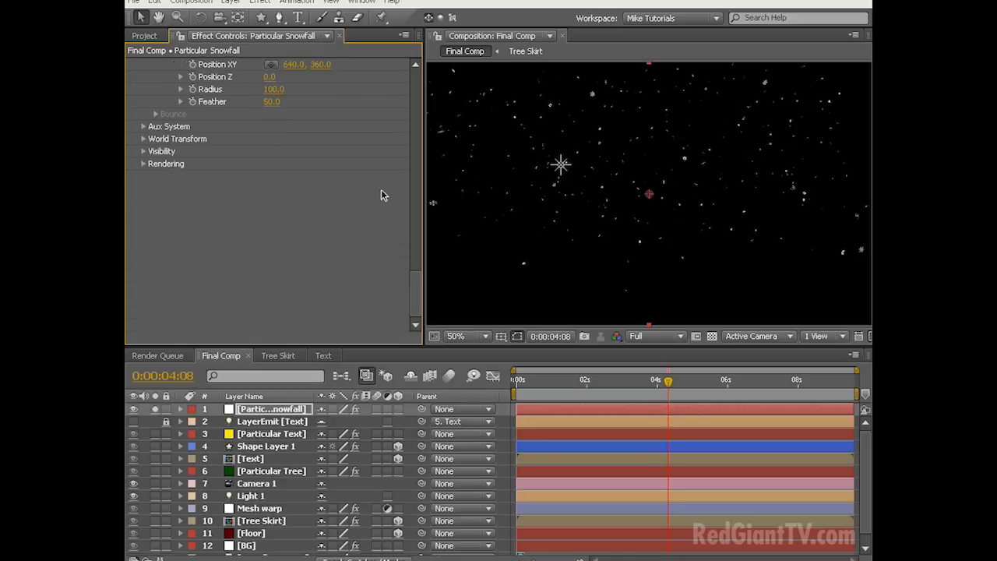
pyautogui.scroll(5, 380, 194)
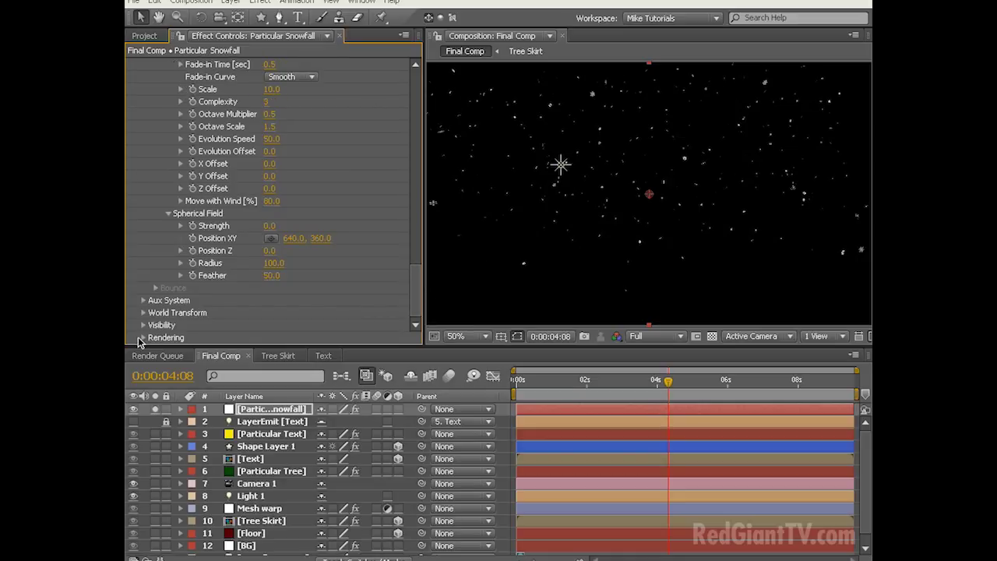
pyautogui.click(142, 338)
pyautogui.scroll(-2, 156, 327)
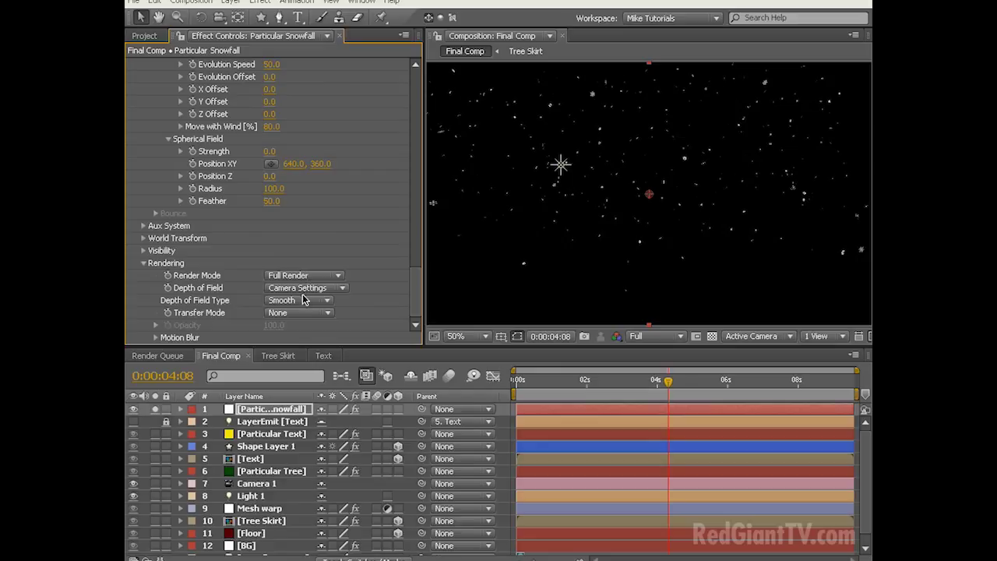
pyautogui.click(156, 338)
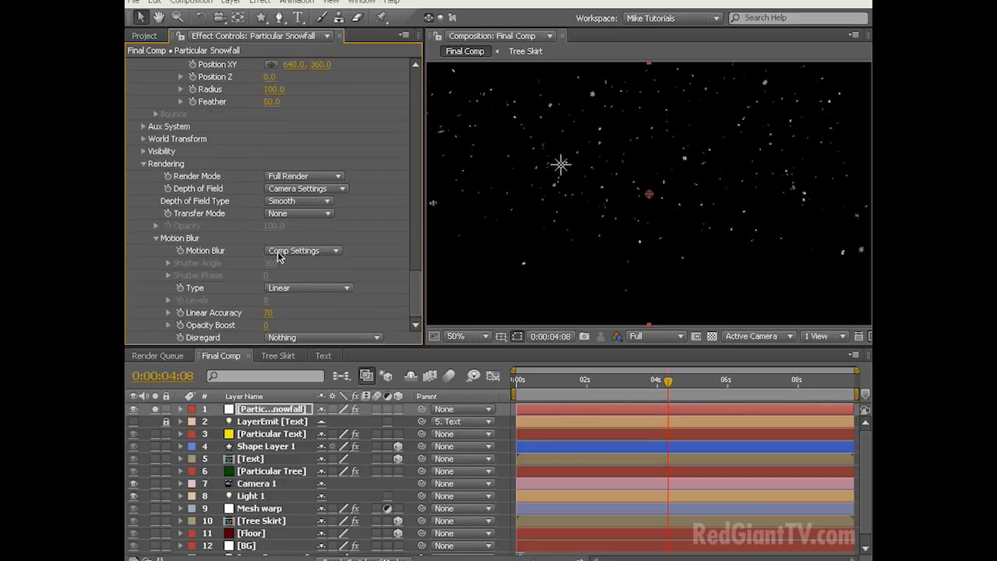
pyautogui.click(308, 251)
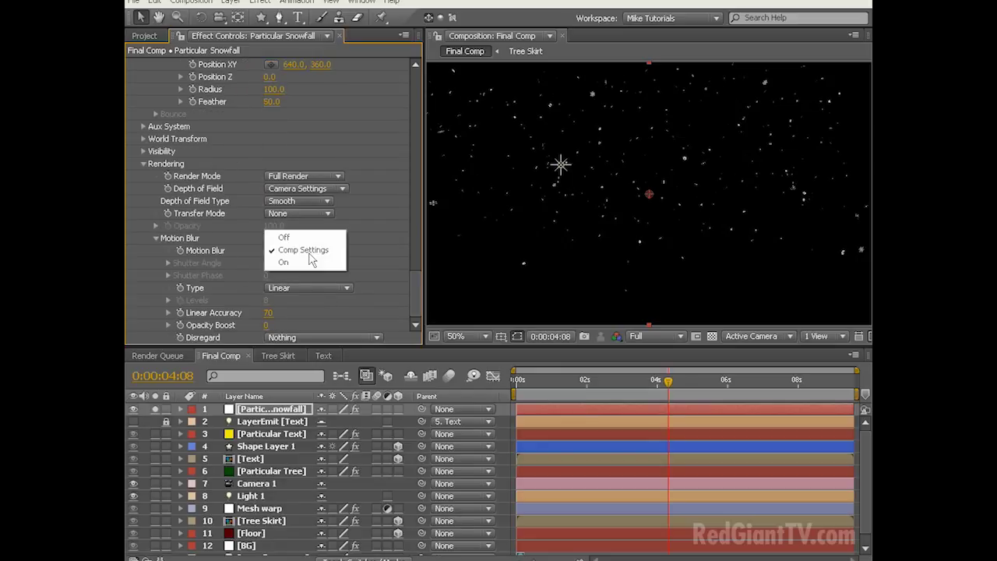
pyautogui.click(309, 263)
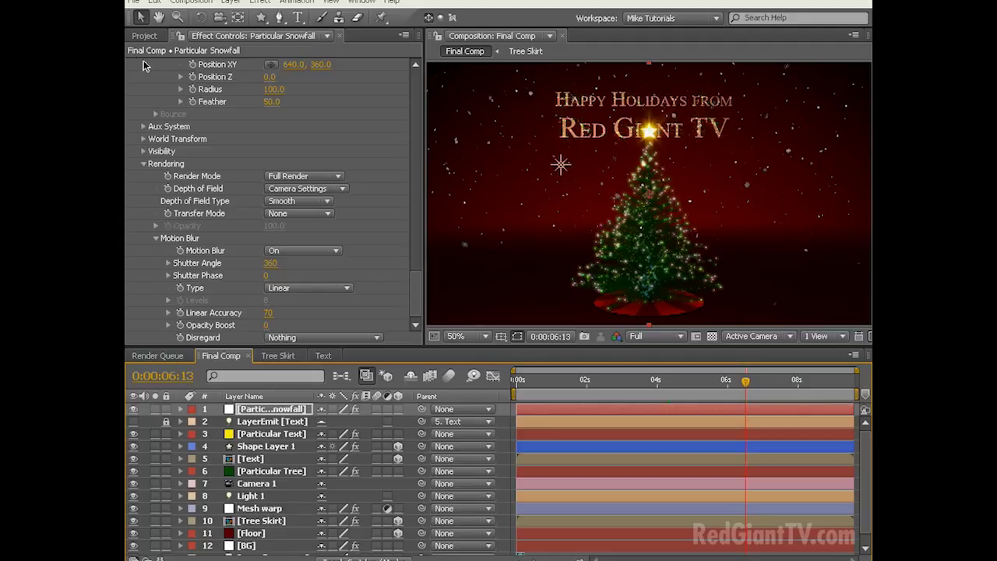
# Import the 00040_007_66 QuickTime movie from the Footage folder into the project
pyautogui.click(144, 36)
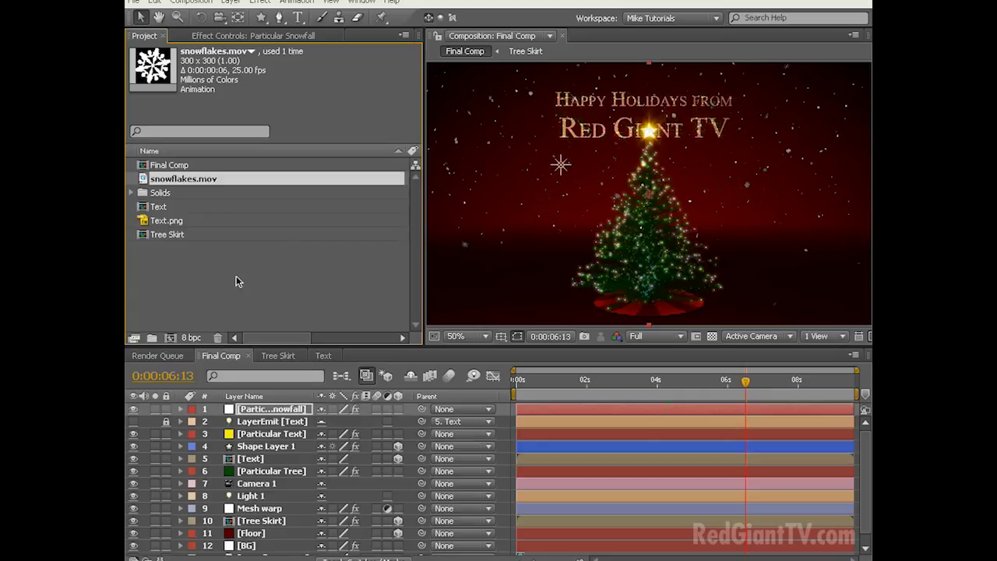
pyautogui.doubleClick(261, 276)
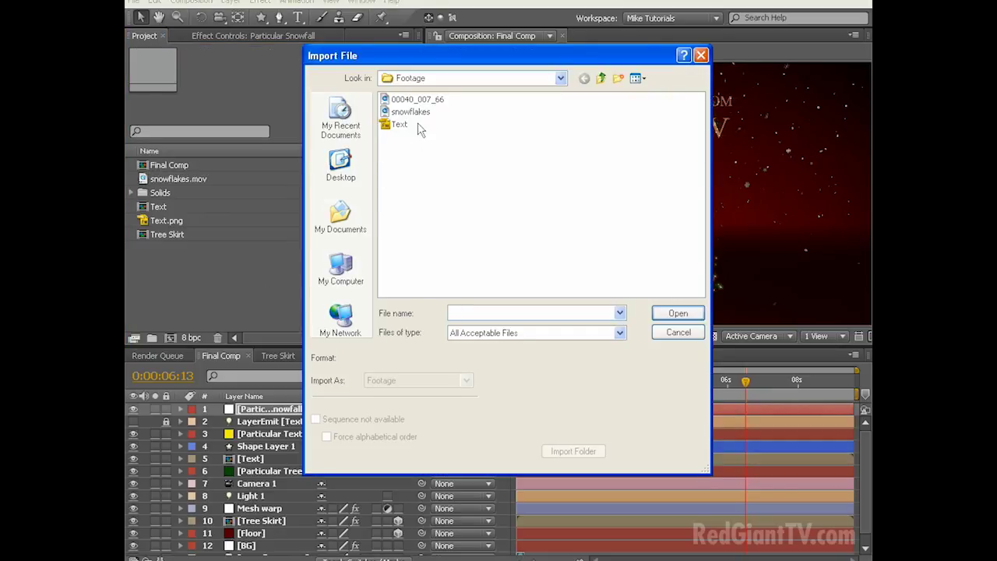
pyautogui.click(418, 100)
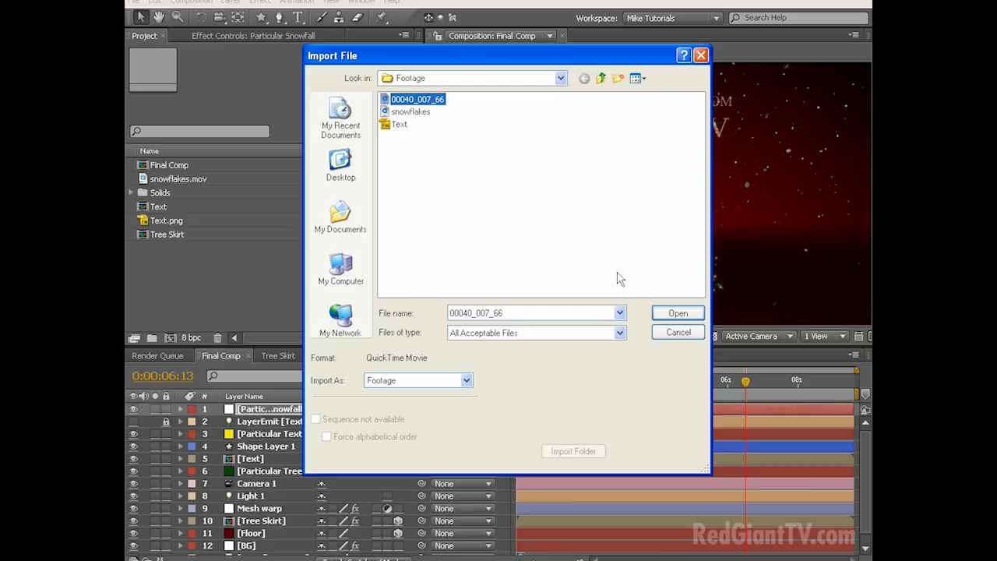
pyautogui.click(678, 313)
# Add 00040_007_66.mov as the top layer of Final Comp, make it 3D and move Santa to the right of the tree
pyautogui.moveTo(167, 167); pyautogui.dragTo(227, 409)
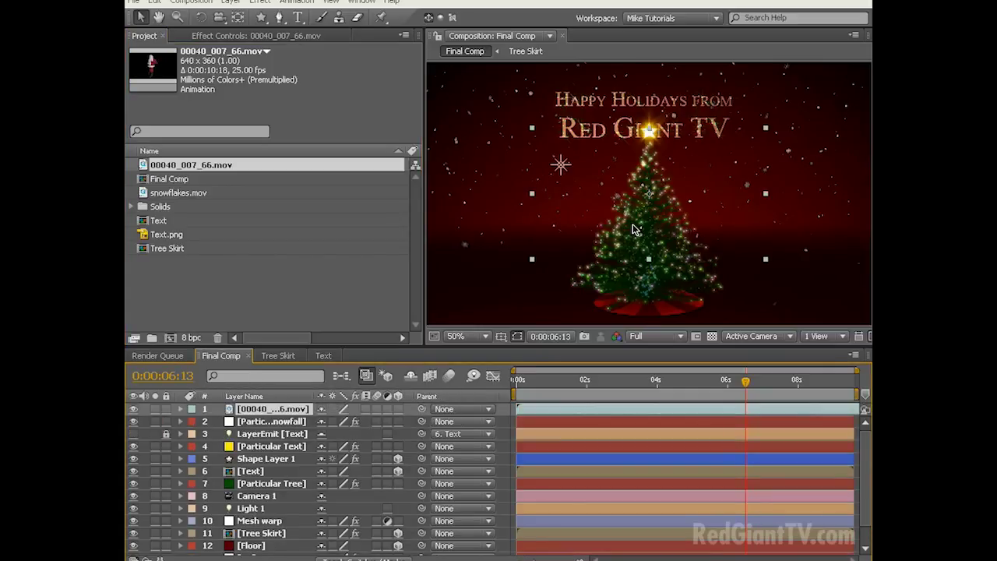
pyautogui.click(399, 409)
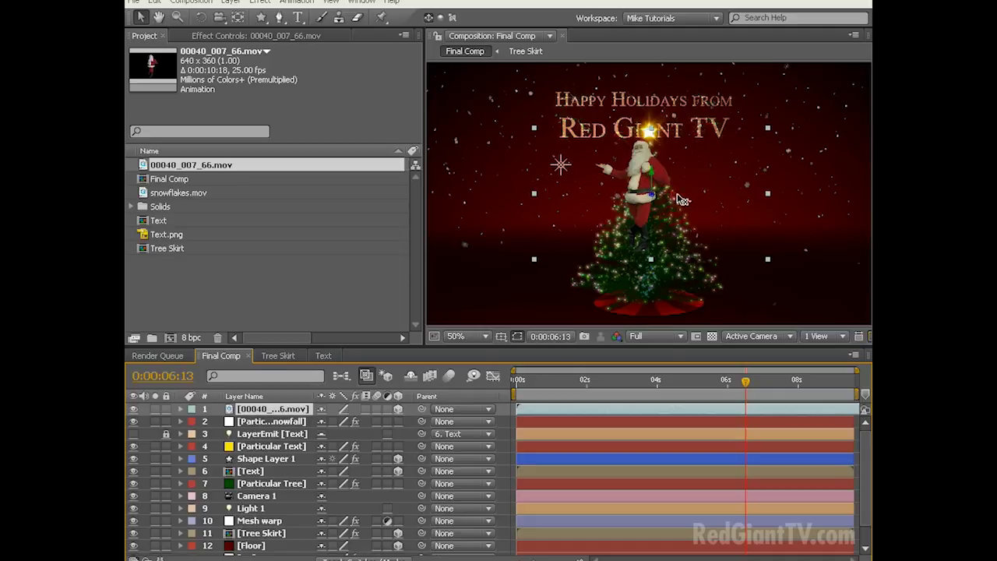
pyautogui.moveTo(767, 201); pyautogui.dragTo(817, 198)
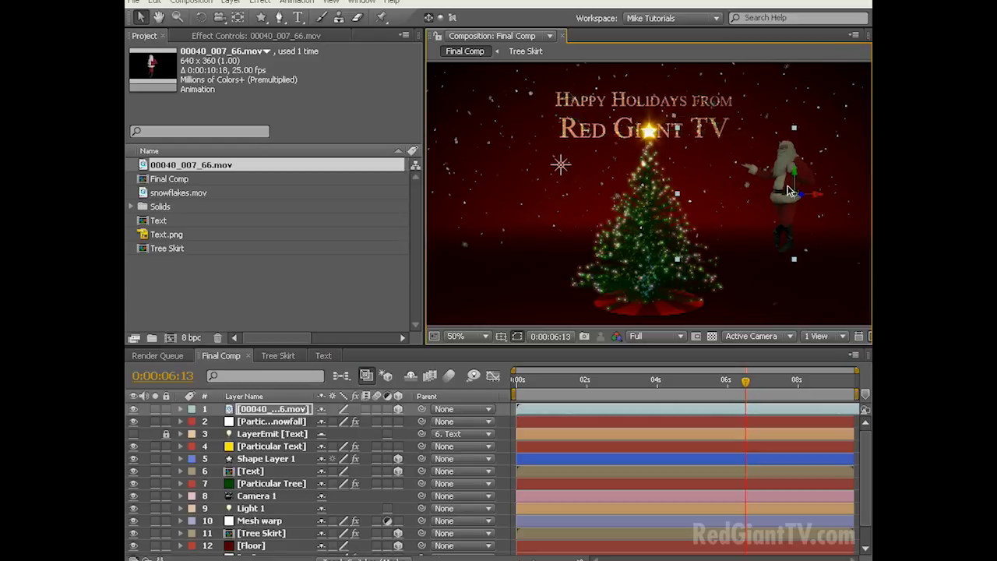
# Turn off Accepts Lights in the Santa movie layer's Material Options
pyautogui.click(255, 410)
pyautogui.click(180, 409)
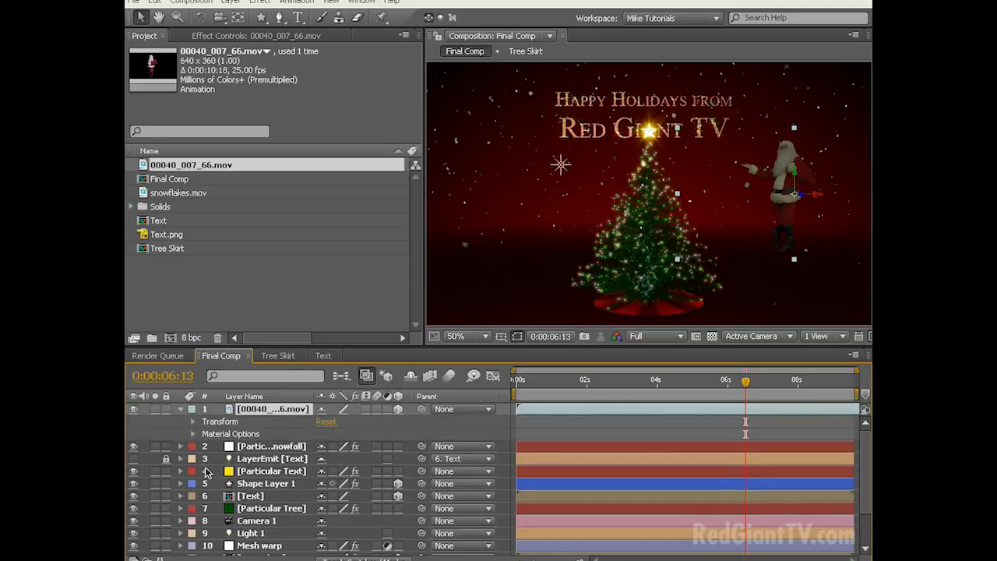
pyautogui.click(193, 434)
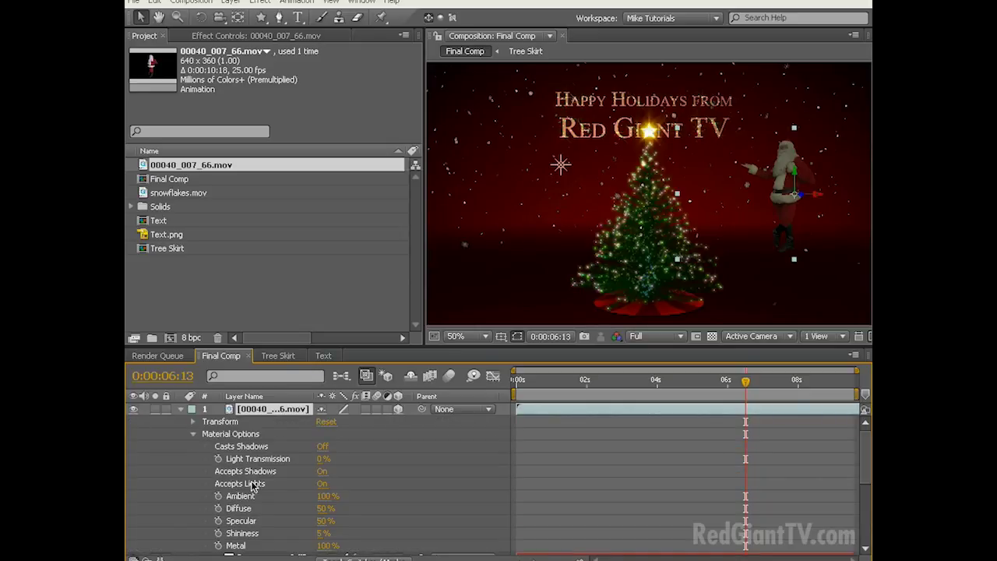
pyautogui.click(321, 484)
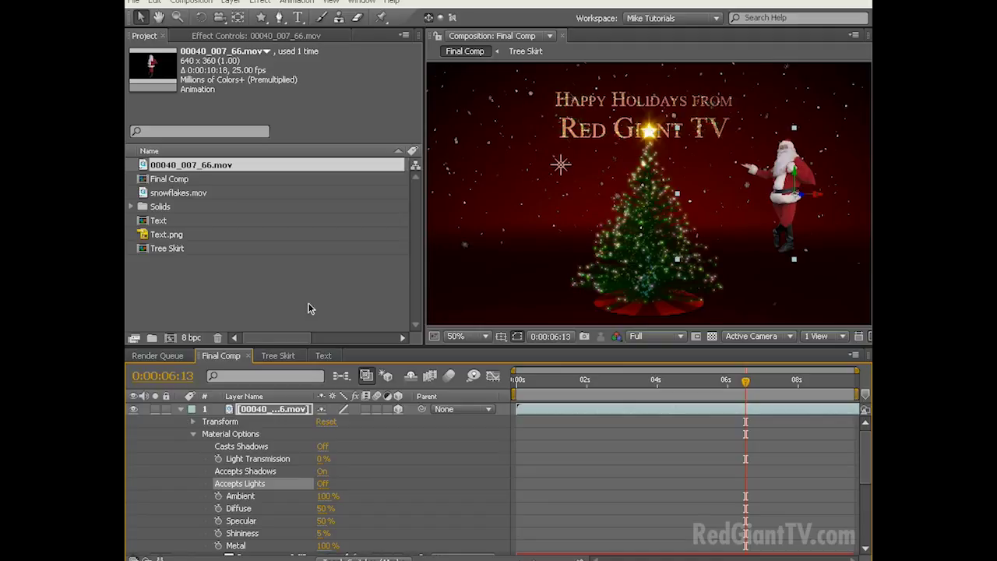
pyautogui.click(181, 410)
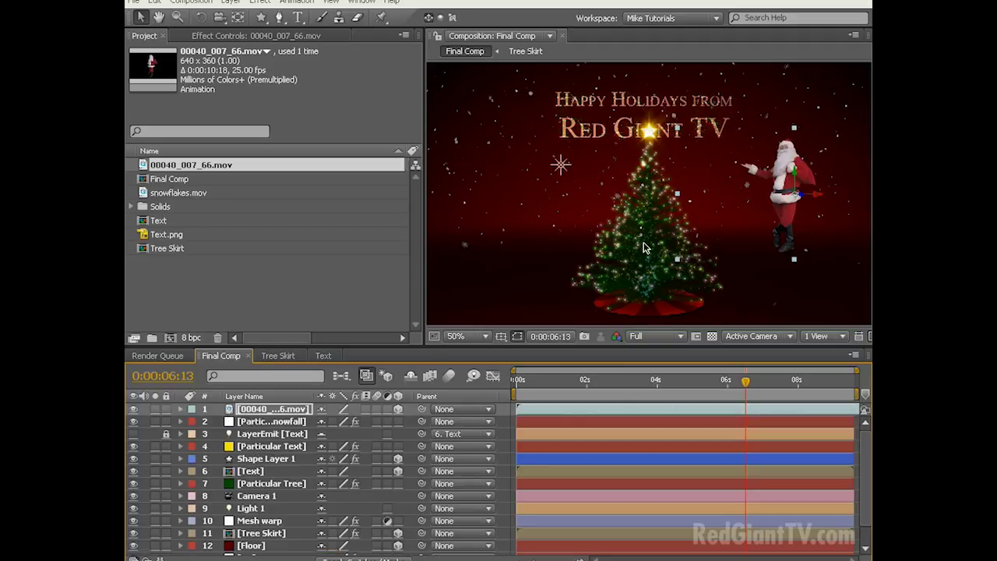
# Scale the Santa layer to 150% and reposition him lower and slightly closer to the tree, with his feet near the tree skirt's level
pyautogui.press('s')
pyautogui.moveTo(393, 424); pyautogui.dragTo(404, 419)
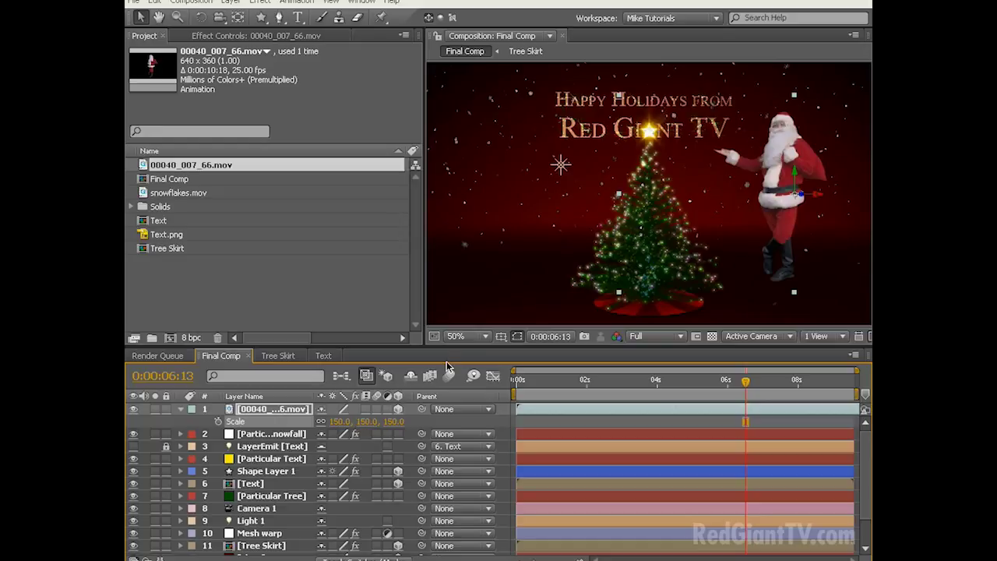
pyautogui.moveTo(792, 184); pyautogui.dragTo(794, 208)
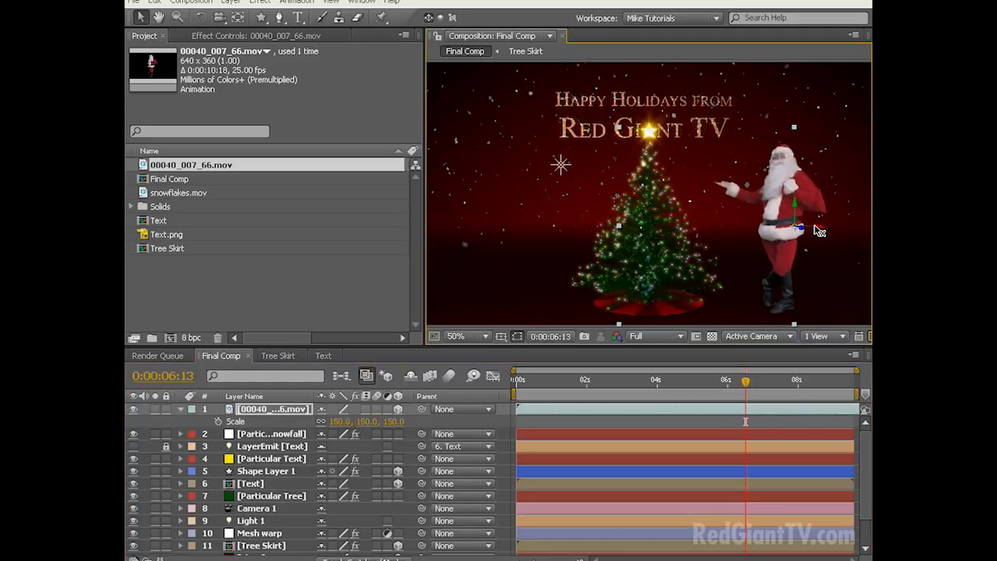
pyautogui.moveTo(818, 231); pyautogui.dragTo(805, 232)
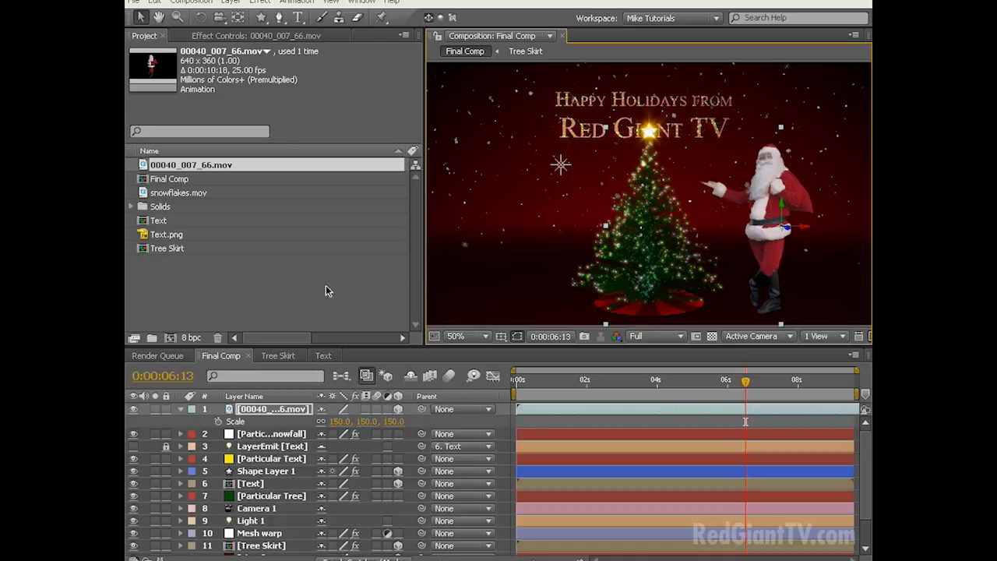
# Apply a Curves effect to the Santa layer and bend the RGB curve downward in the highlights and shadows to darken him
pyautogui.click(260, 2)
pyautogui.moveTo(311, 113)
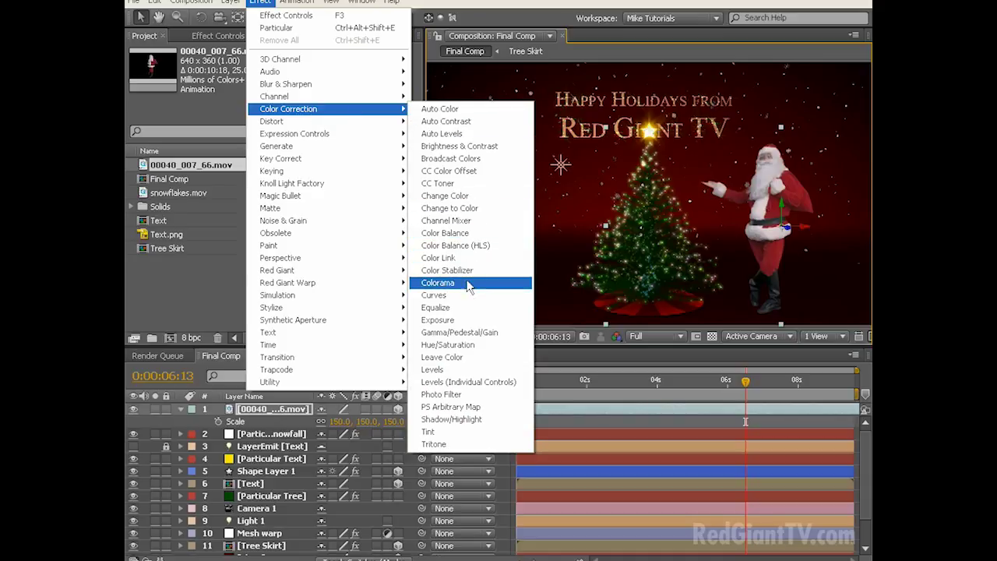
pyautogui.click(436, 296)
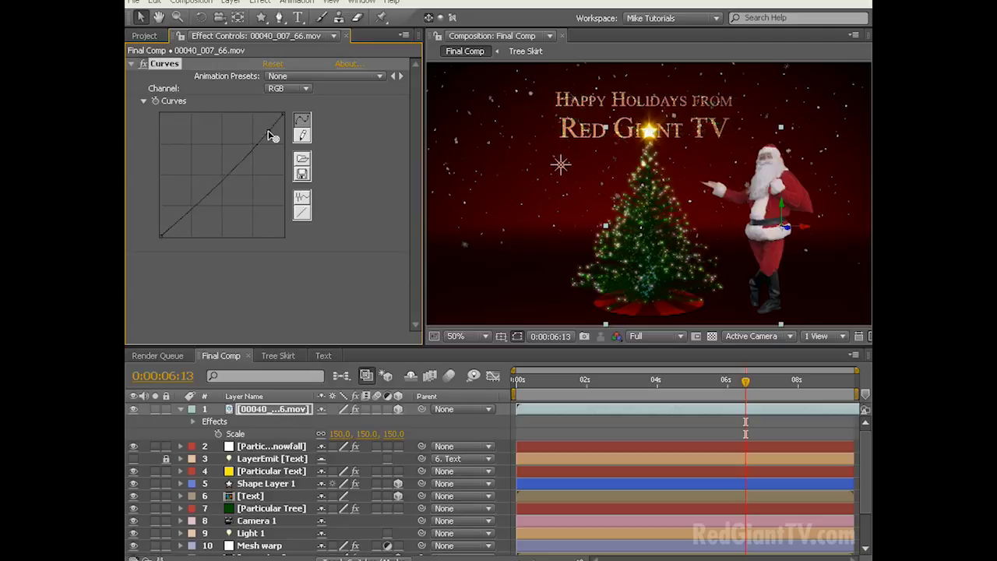
pyautogui.moveTo(269, 130); pyautogui.dragTo(271, 134)
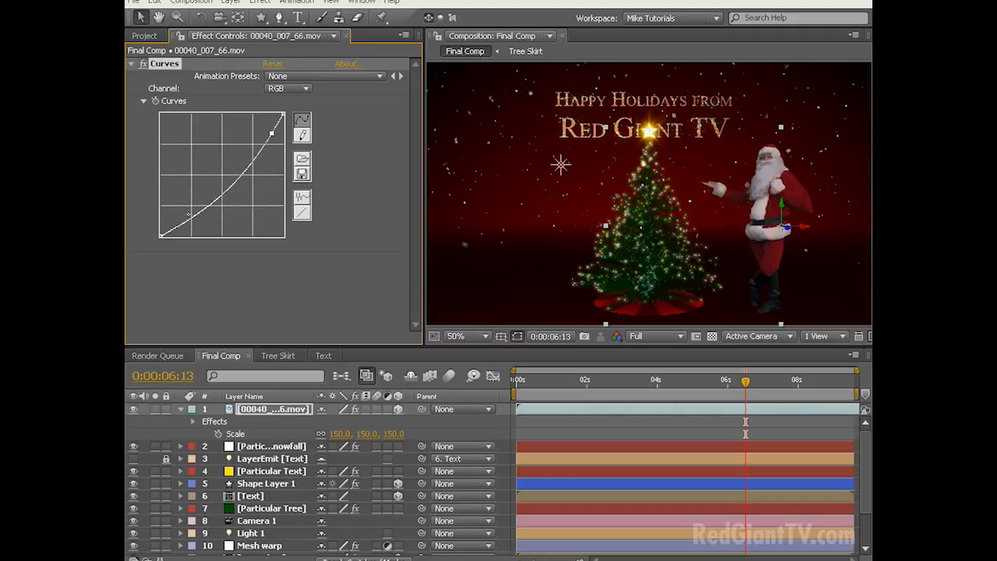
pyautogui.moveTo(194, 214); pyautogui.dragTo(192, 223)
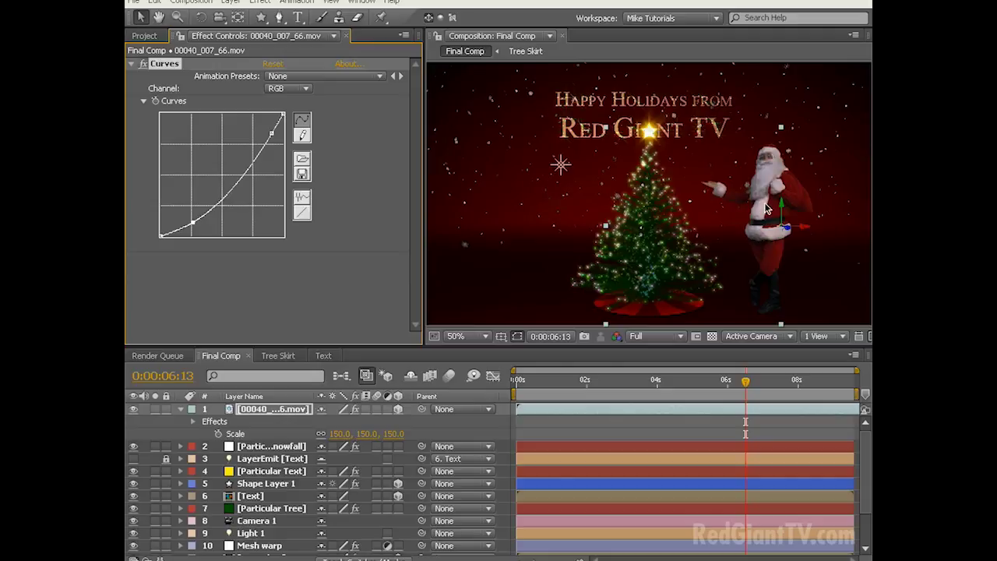
# Review the 00040_007_66.mov source footage from its first frame to about 0:00:02:05, examining when Santa raises his hand
pyautogui.hotkey('ctrl', '0')
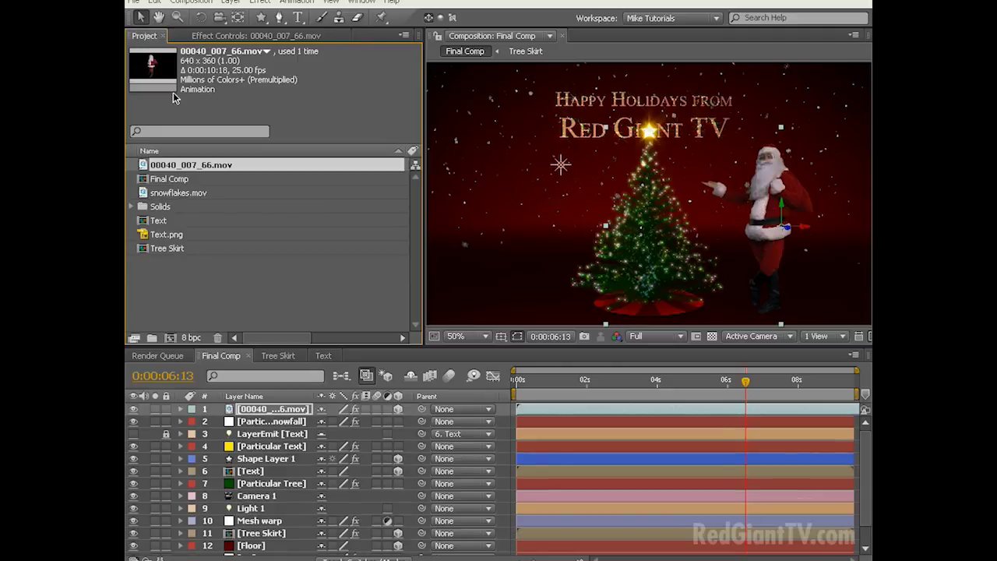
pyautogui.doubleClick(174, 169)
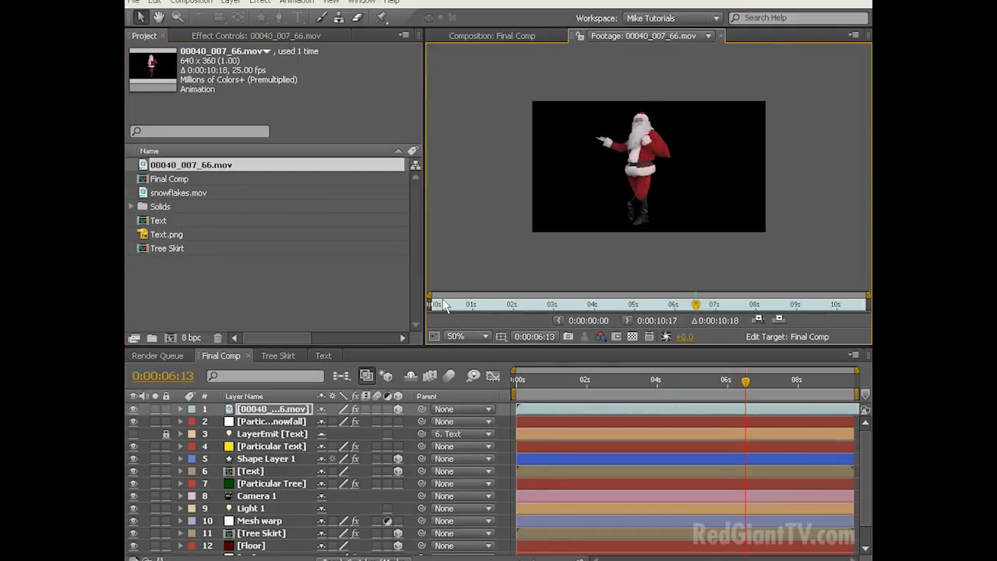
pyautogui.click(430, 305)
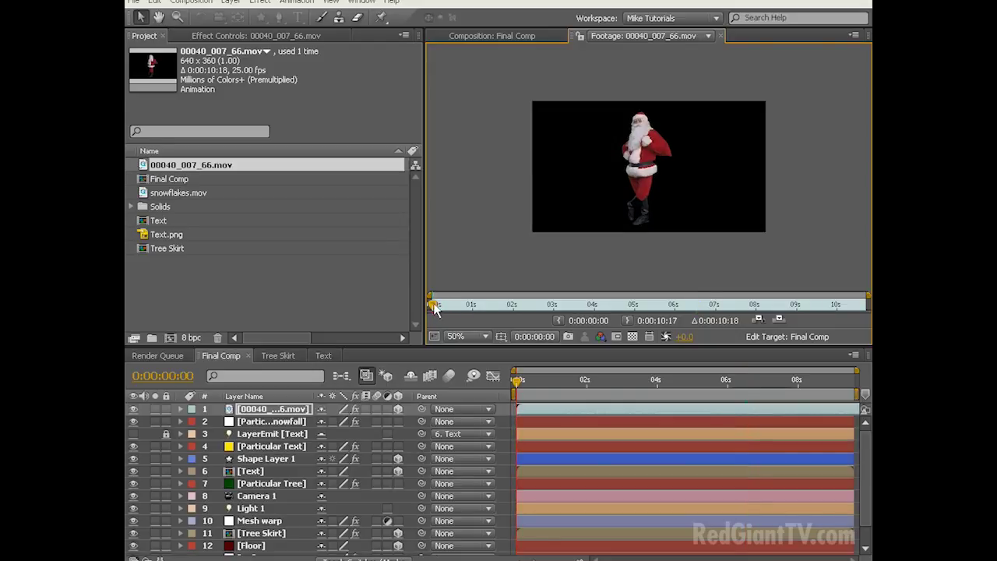
pyautogui.moveTo(434, 308); pyautogui.dragTo(510, 308)
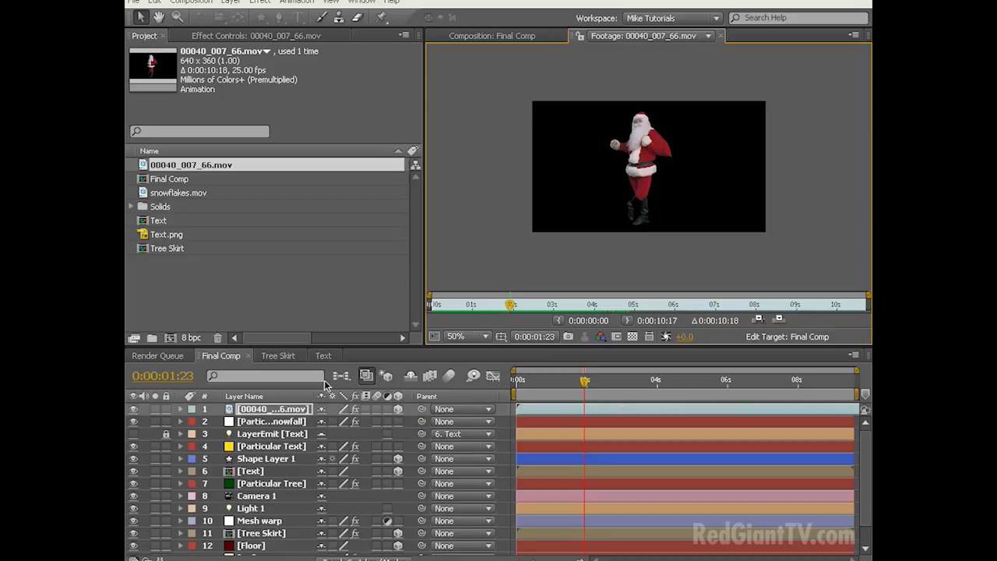
pyautogui.moveTo(510, 309); pyautogui.dragTo(521, 308)
pyautogui.click(721, 36)
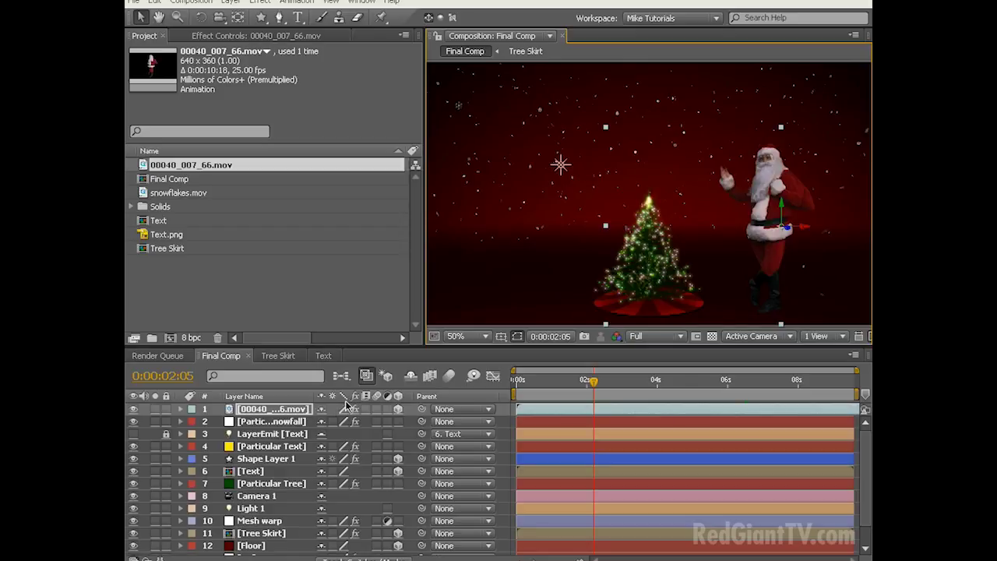
# Unlock LayerEmit [Text] and shift it, Particular Text, Shape Layer 1, Text and Particular Tree to start at 0:00:01:10
pyautogui.click(260, 485)
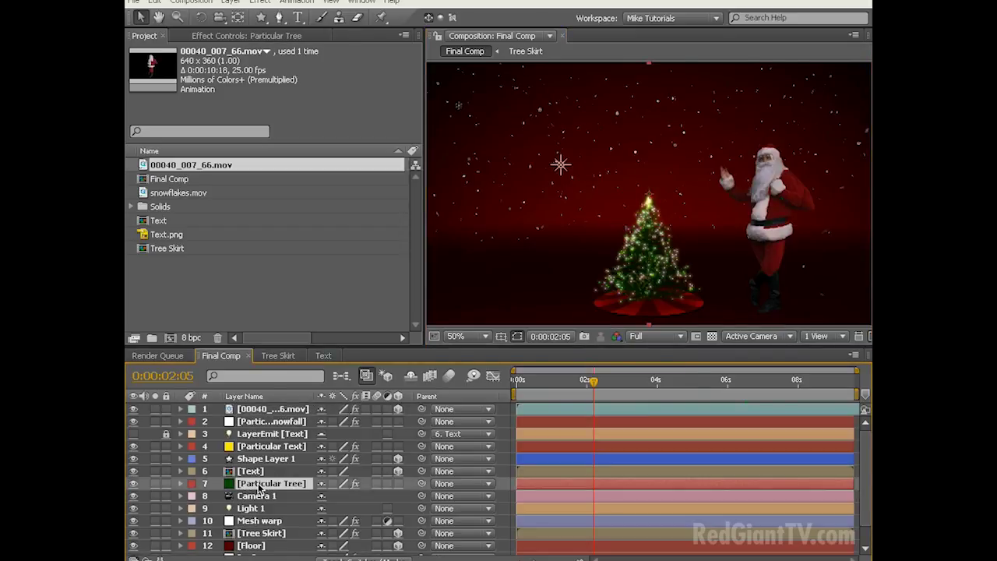
pyautogui.click(280, 248)
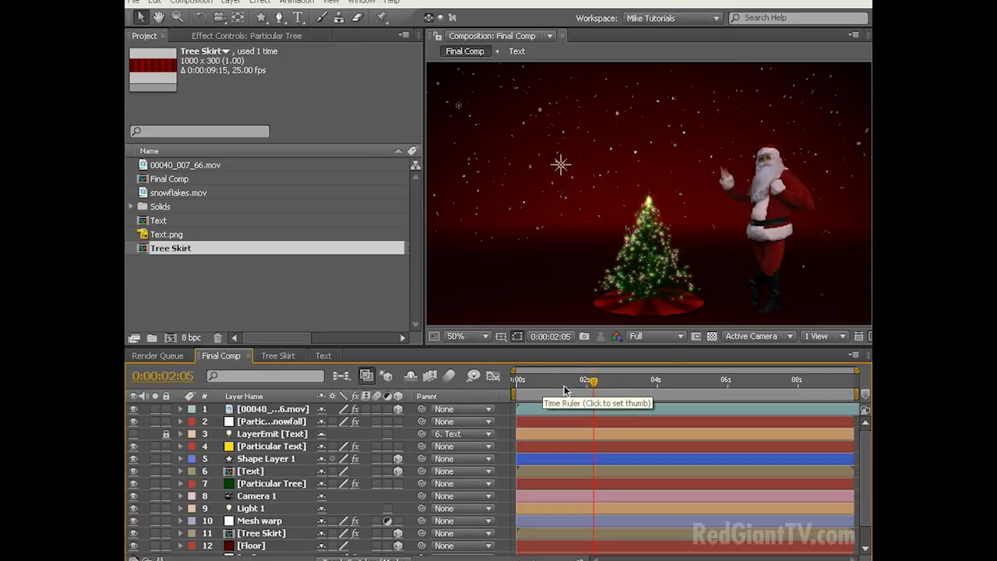
pyautogui.moveTo(590, 383); pyautogui.dragTo(566, 385)
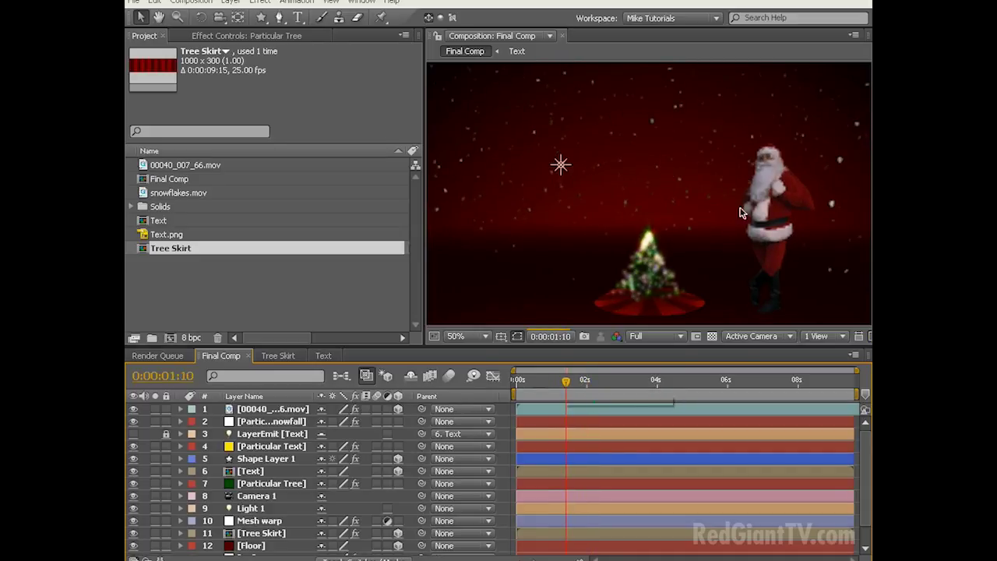
pyautogui.click(166, 434)
pyautogui.click(263, 437)
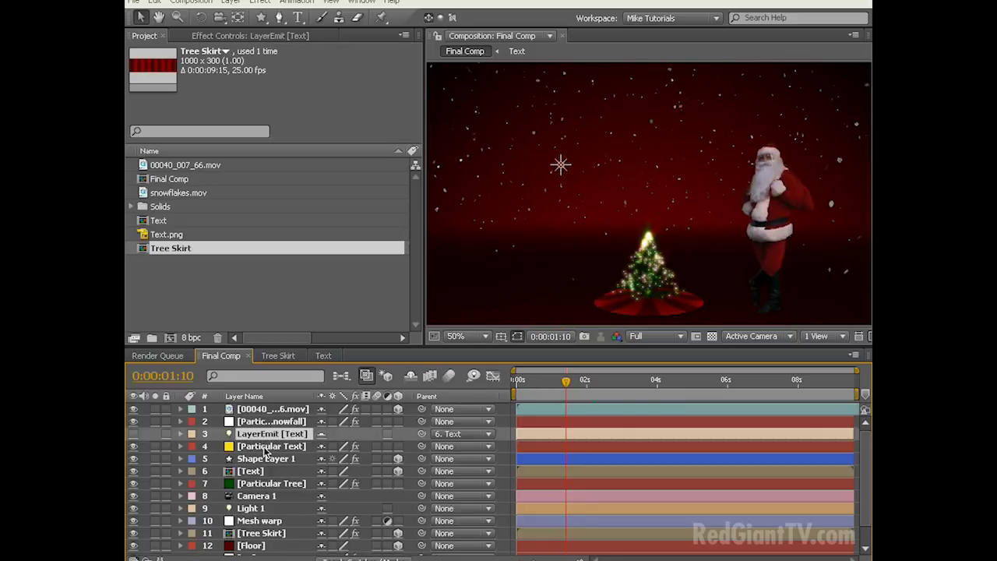
pyautogui.click(265, 448)
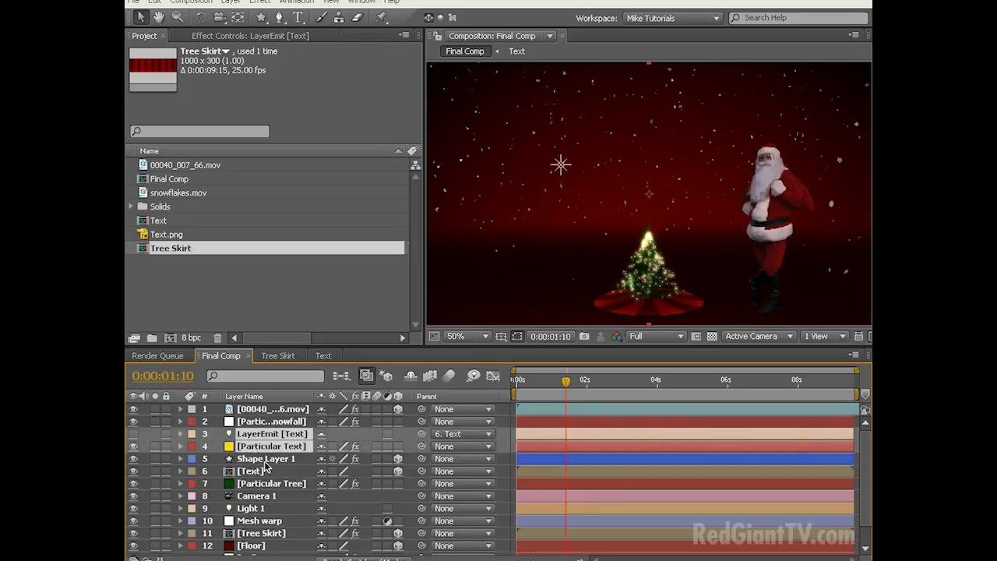
pyautogui.click(266, 461)
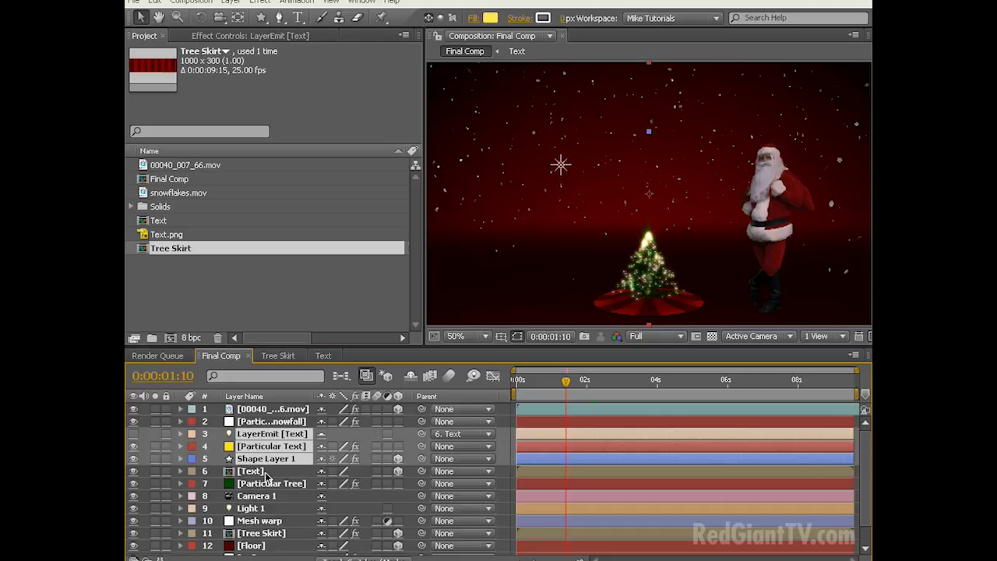
pyautogui.click(264, 472)
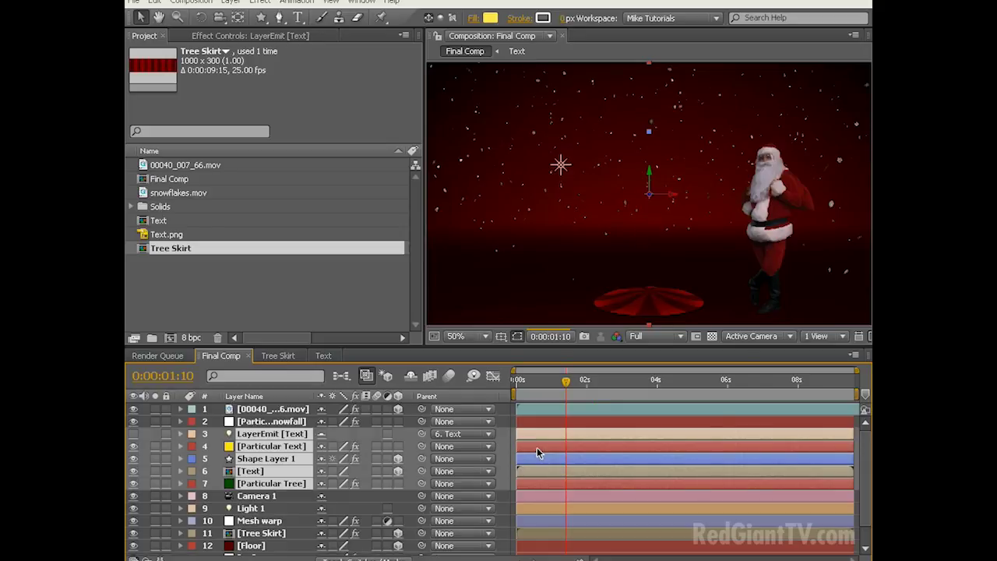
pyautogui.press('[')
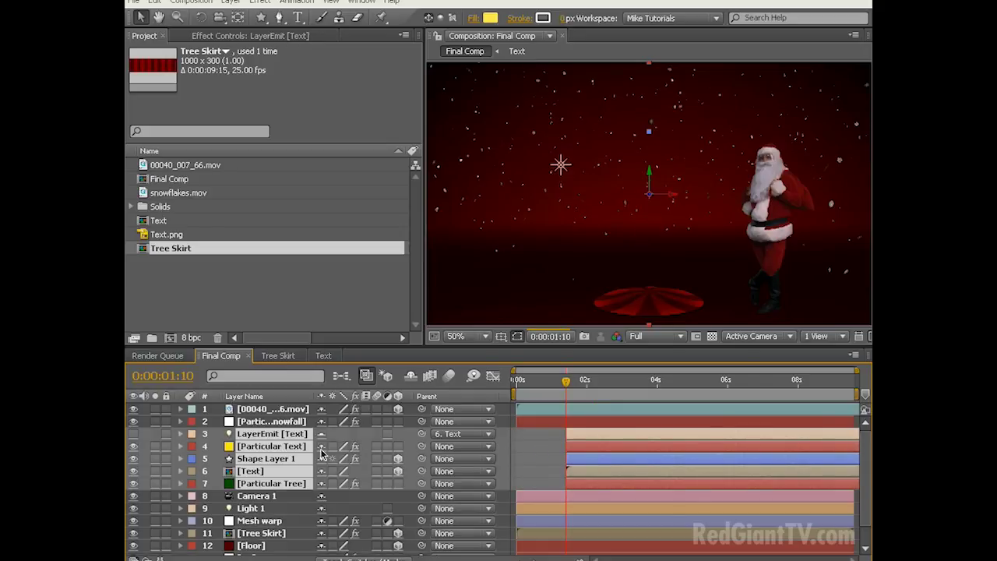
# Preview the retimed tree, star and greeting against Santa's gesture up to 0:00:07:07
pyautogui.moveTo(566, 384)
pyautogui.mouseDown()
pyautogui.moveTo(628, 387)
pyautogui.moveTo(574, 385)
pyautogui.mouseUp()
pyautogui.moveTo(575, 385); pyautogui.dragTo(750, 385)
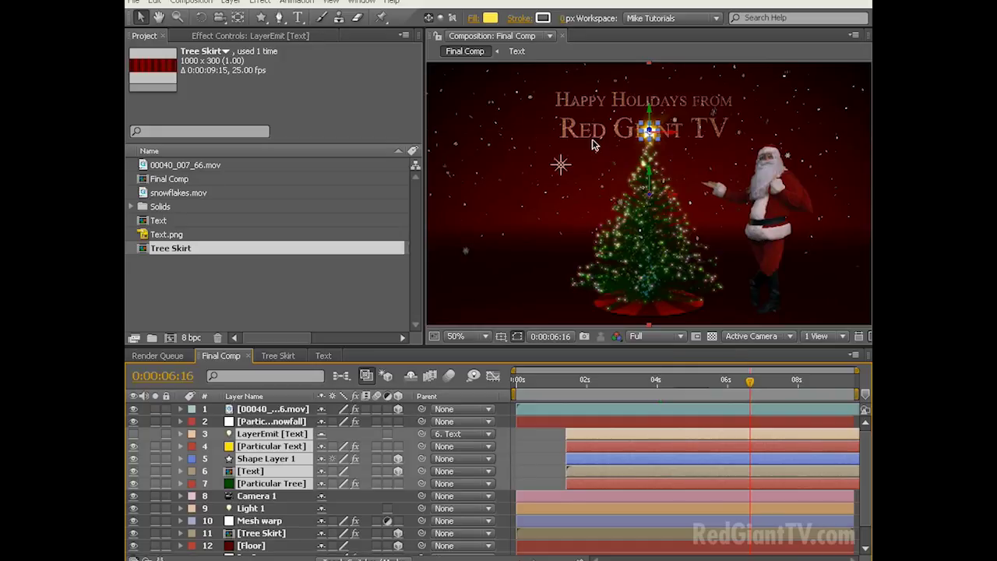
pyautogui.moveTo(752, 385); pyautogui.dragTo(772, 385)
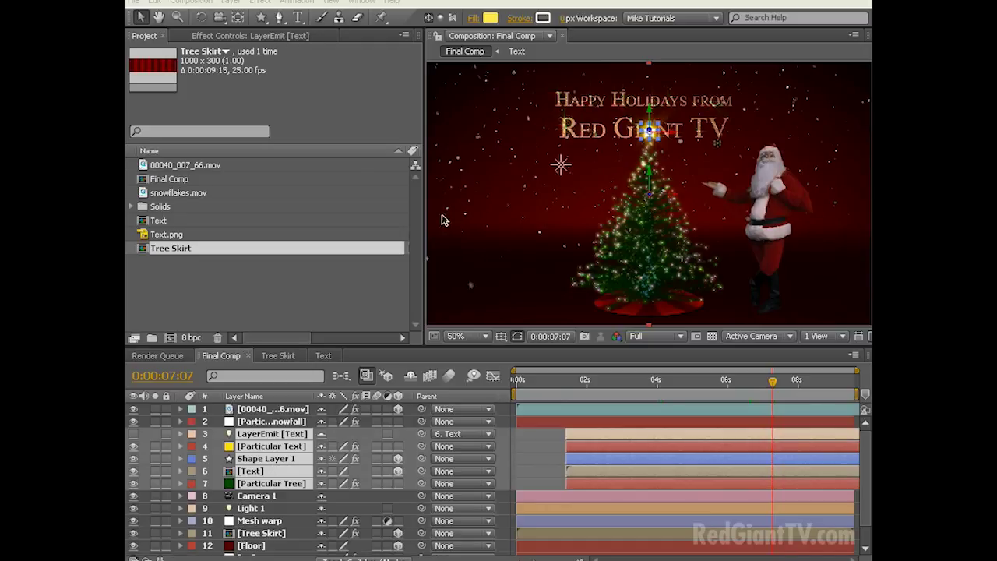
# Create a black 1280 x 720 px solid named Fader above all layers in Final Comp
pyautogui.click(232, 3)
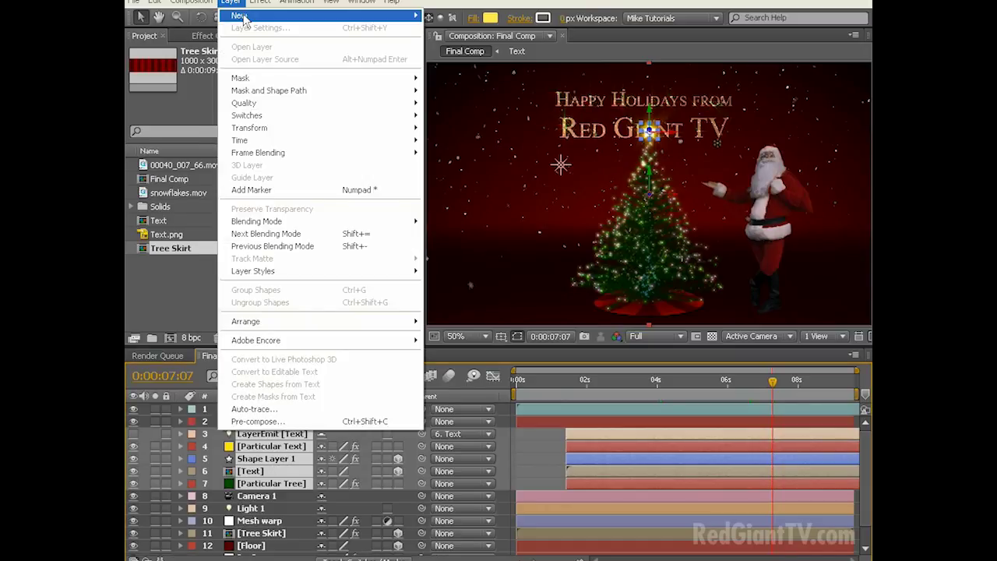
pyautogui.moveTo(243, 17)
pyautogui.click(460, 28)
pyautogui.write('Fader')
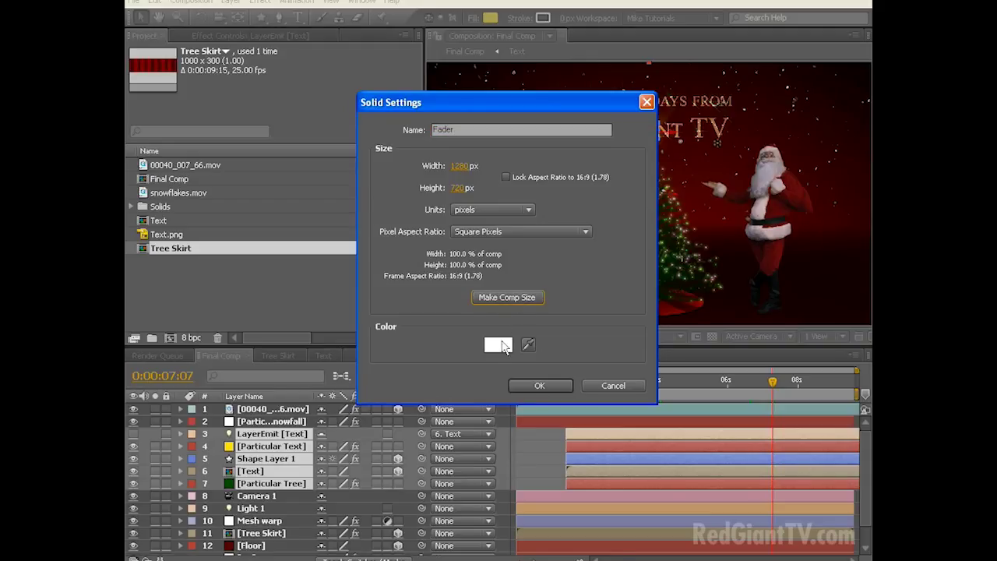
pyautogui.click(497, 344)
pyautogui.moveTo(480, 341); pyautogui.dragTo(318, 360)
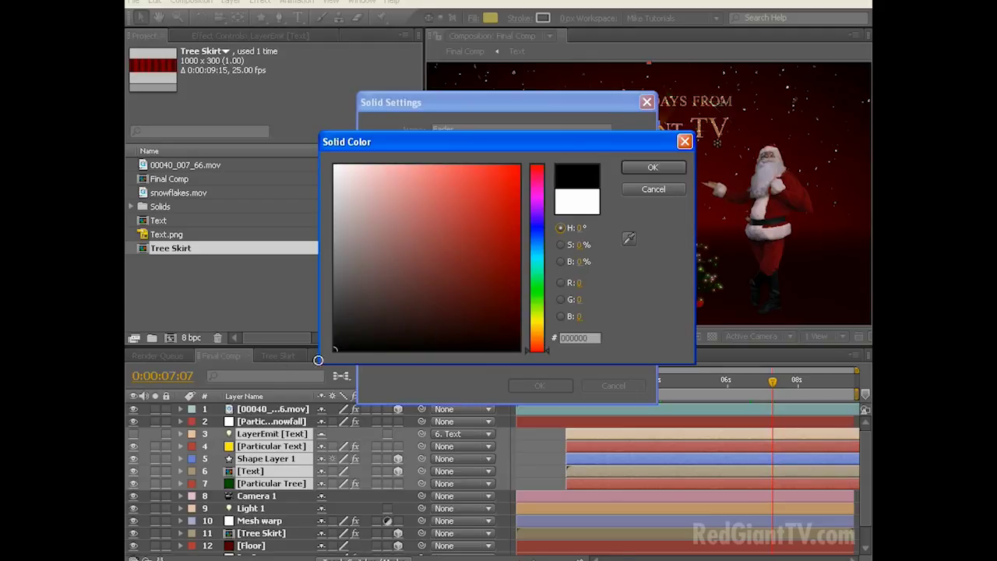
pyautogui.click(640, 166)
pyautogui.click(529, 383)
pyautogui.click(520, 382)
# Keyframe the Fader layer's Opacity from 100% at 0:00:00:00 to 0% at 0:00:00:05 for a fade-in
pyautogui.press('t')
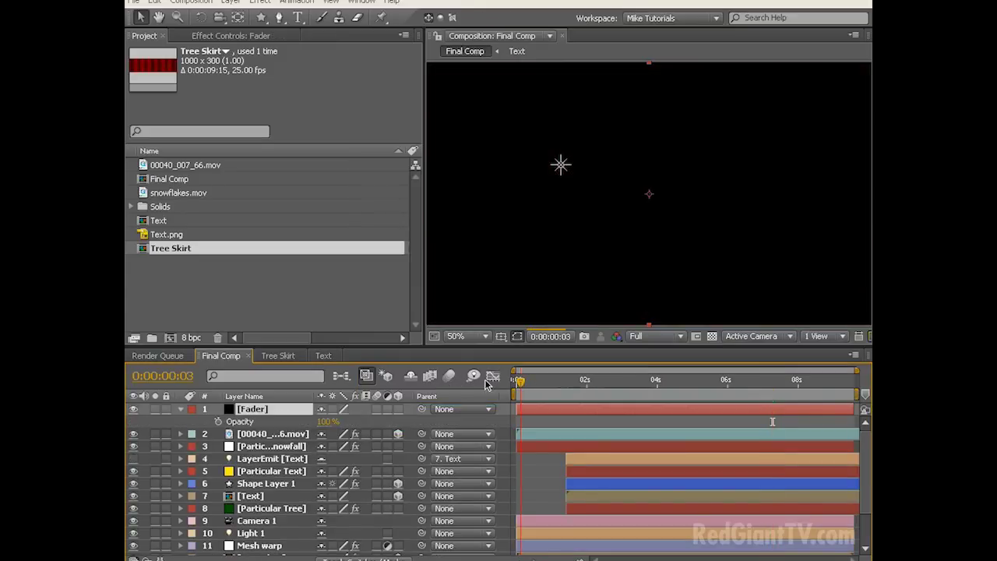
pyautogui.moveTo(519, 382); pyautogui.dragTo(512, 385)
pyautogui.click(218, 421)
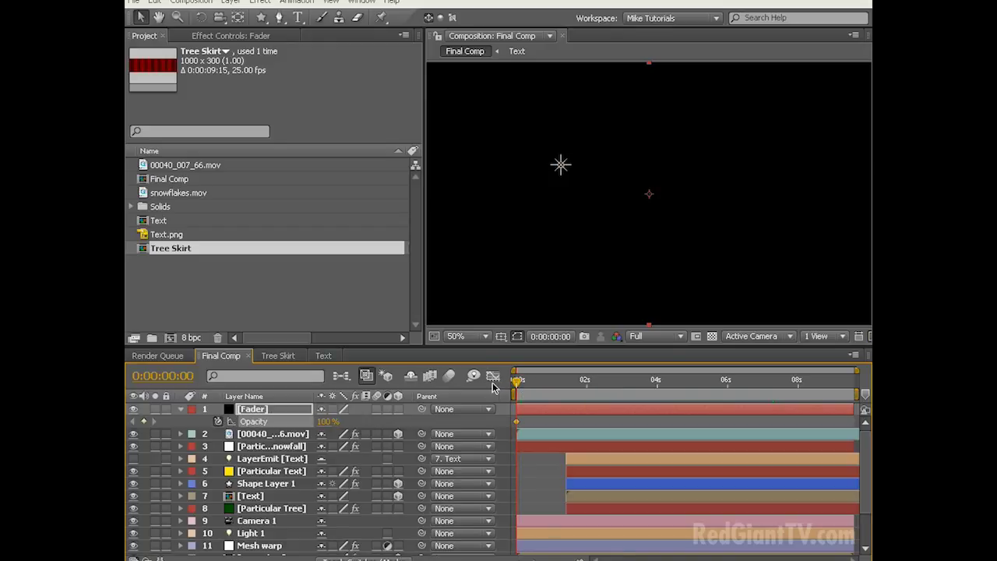
pyautogui.moveTo(517, 382); pyautogui.dragTo(523, 383)
pyautogui.moveTo(329, 421); pyautogui.dragTo(191, 421)
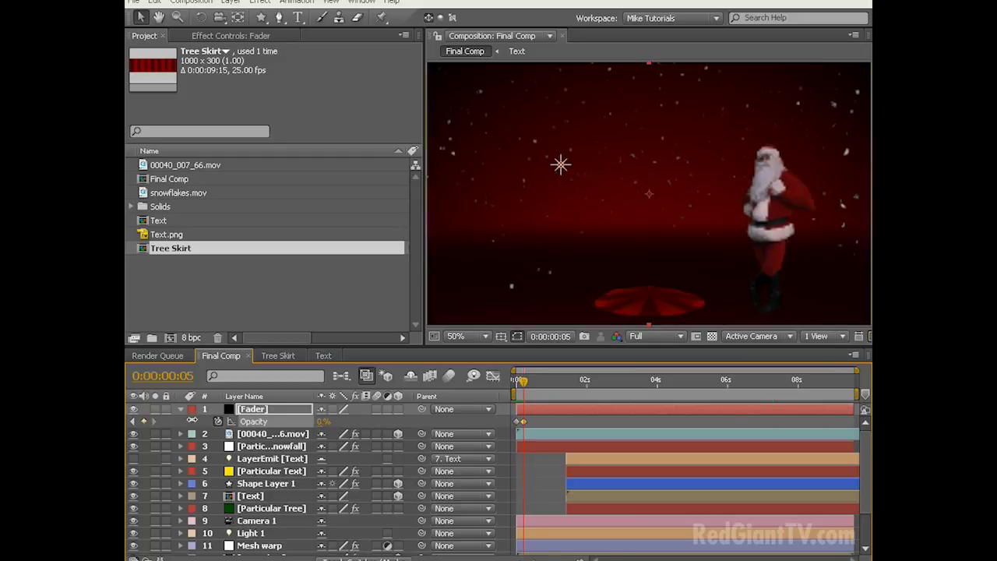
# Keyframe the Fader's Opacity from 0% at 0:00:08:15 to 100% at 0:00:09:14, and scrub through the comp to check the fades
pyautogui.click(823, 381)
pyautogui.moveTo(822, 383); pyautogui.dragTo(818, 382)
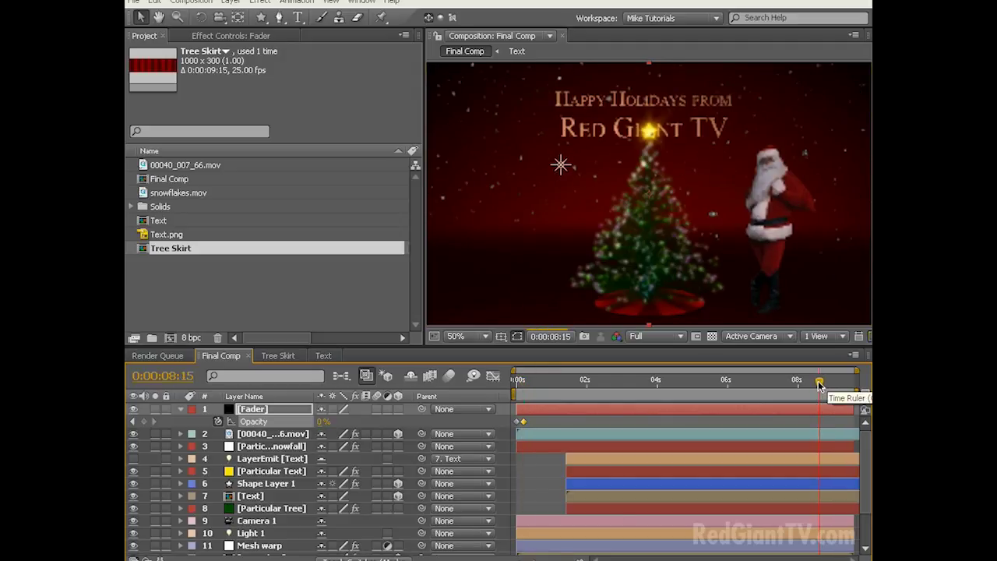
pyautogui.click(143, 422)
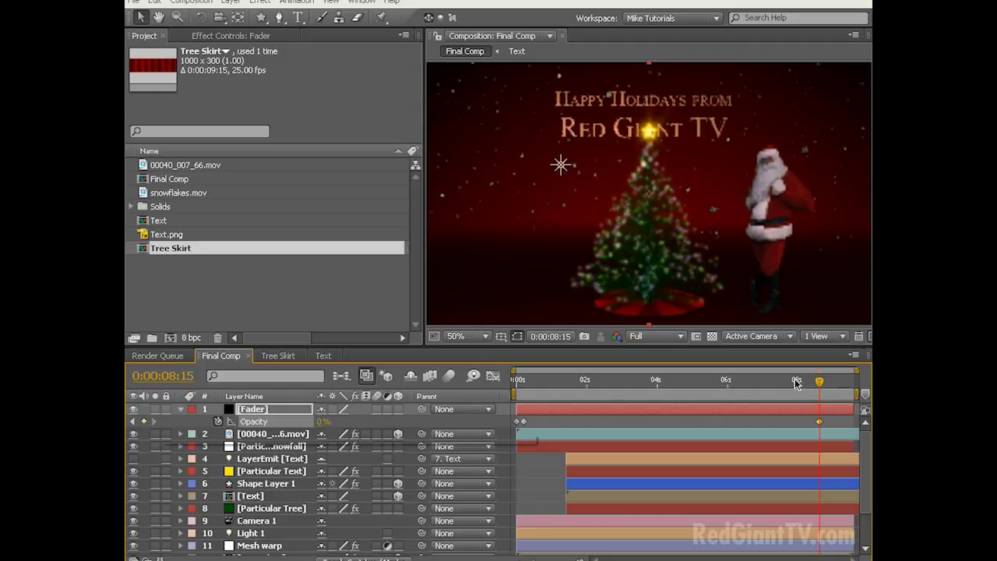
pyautogui.moveTo(818, 382); pyautogui.dragTo(868, 385)
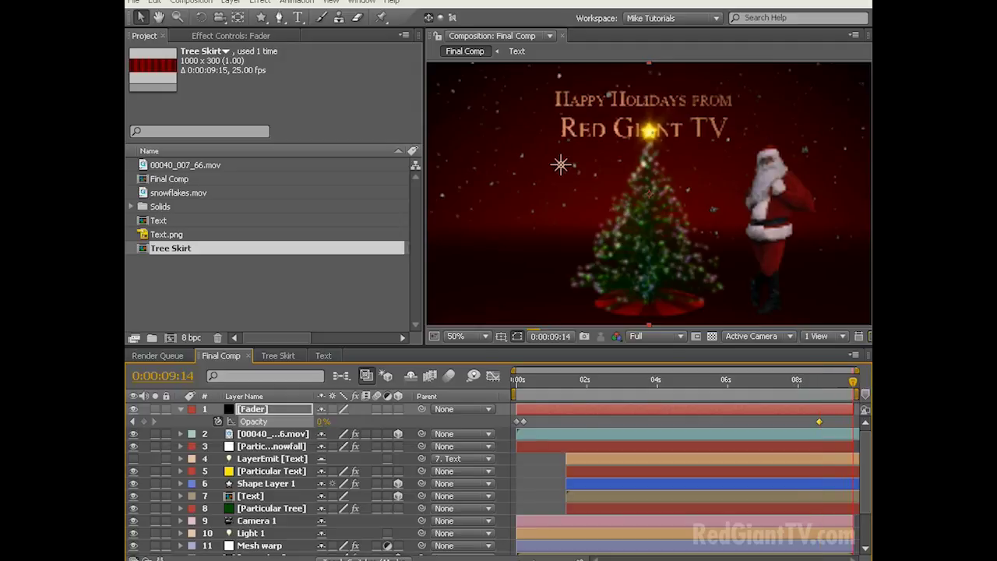
pyautogui.moveTo(319, 425); pyautogui.dragTo(471, 421)
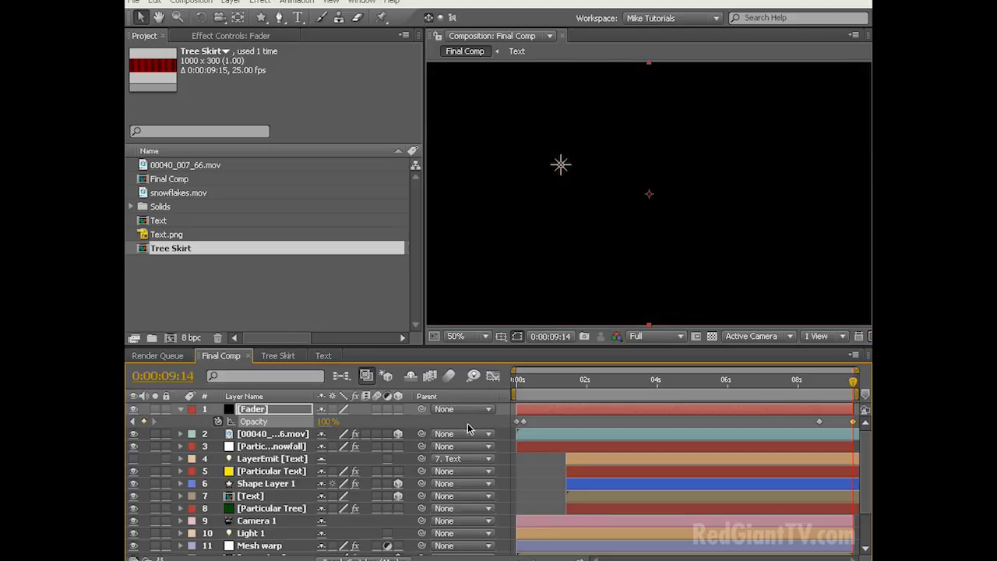
pyautogui.moveTo(522, 384); pyautogui.dragTo(754, 385)
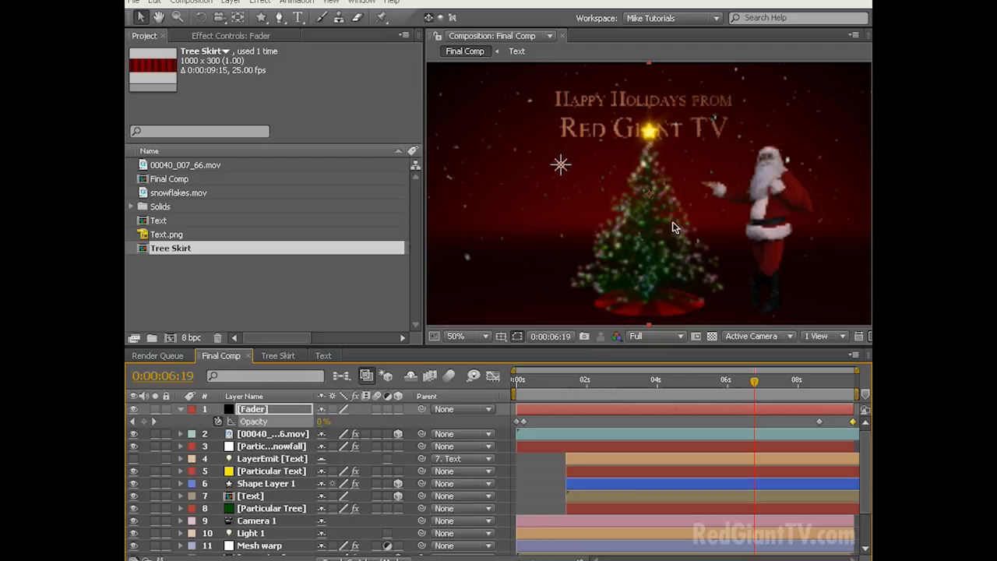
# Add a null object named Rotate and parent Camera 1 to it
pyautogui.press('F2')
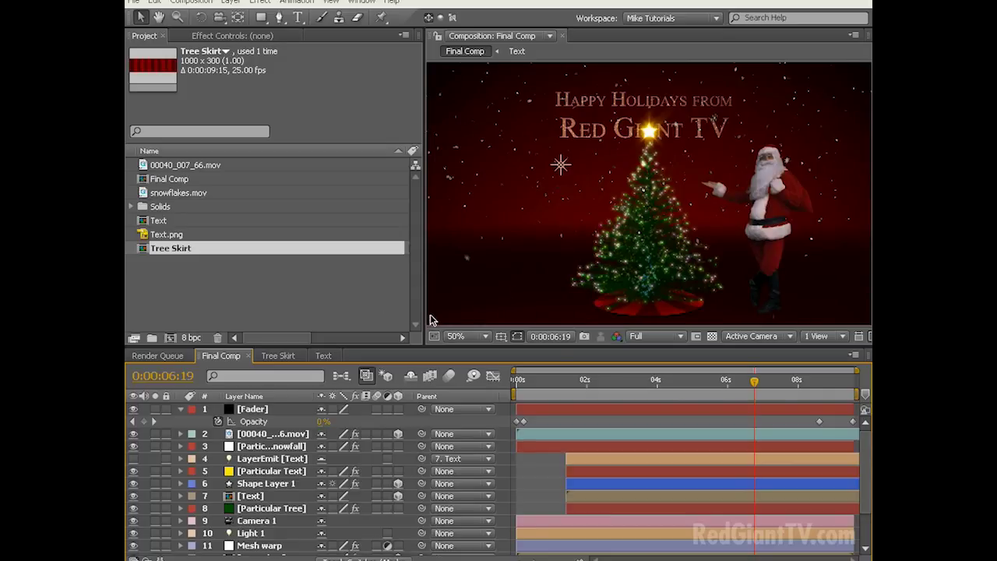
pyautogui.click(236, 4)
pyautogui.moveTo(234, 14)
pyautogui.click(502, 65)
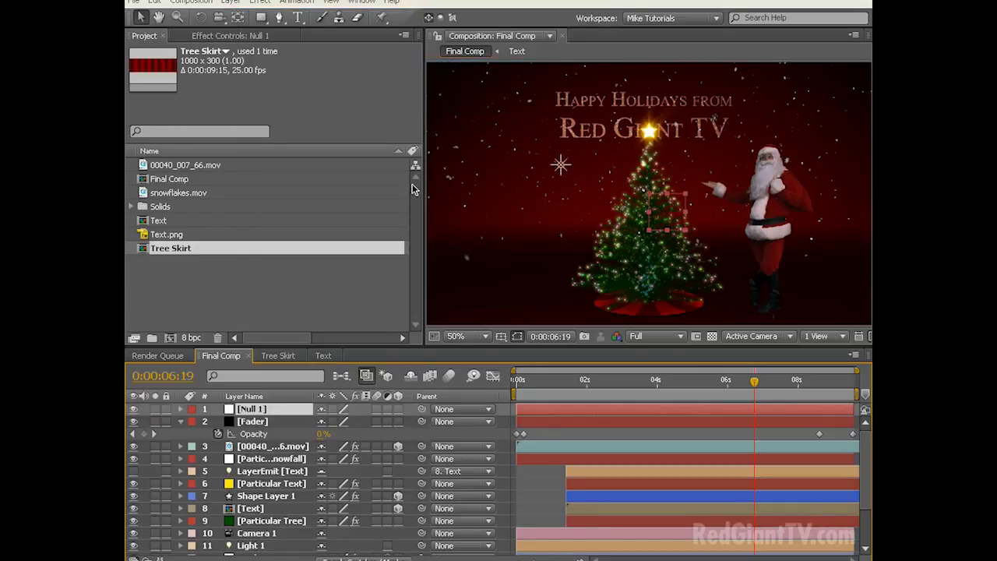
pyautogui.press('Return')
pyautogui.write('Rotate')
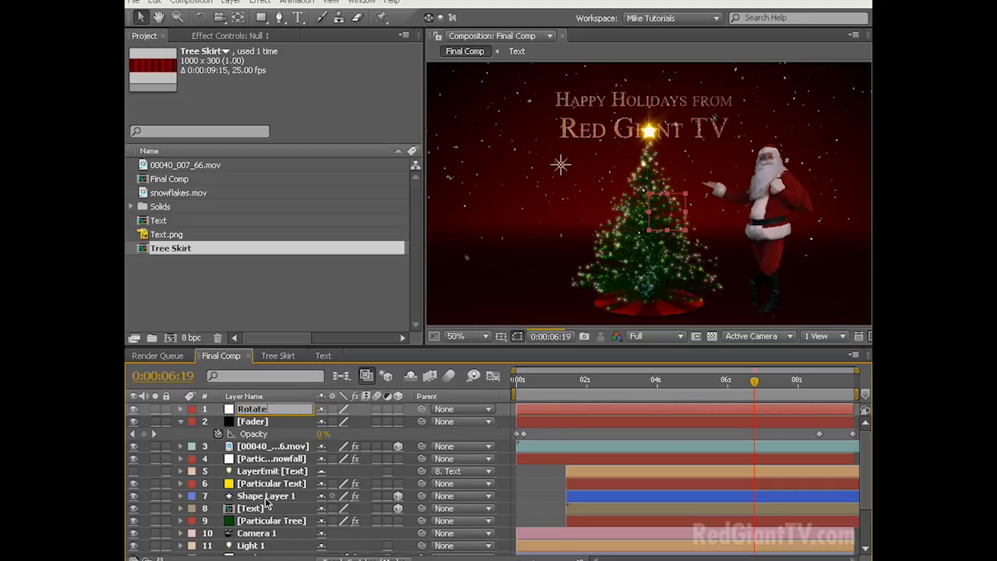
pyautogui.click(263, 534)
pyautogui.moveTo(422, 536); pyautogui.dragTo(252, 413)
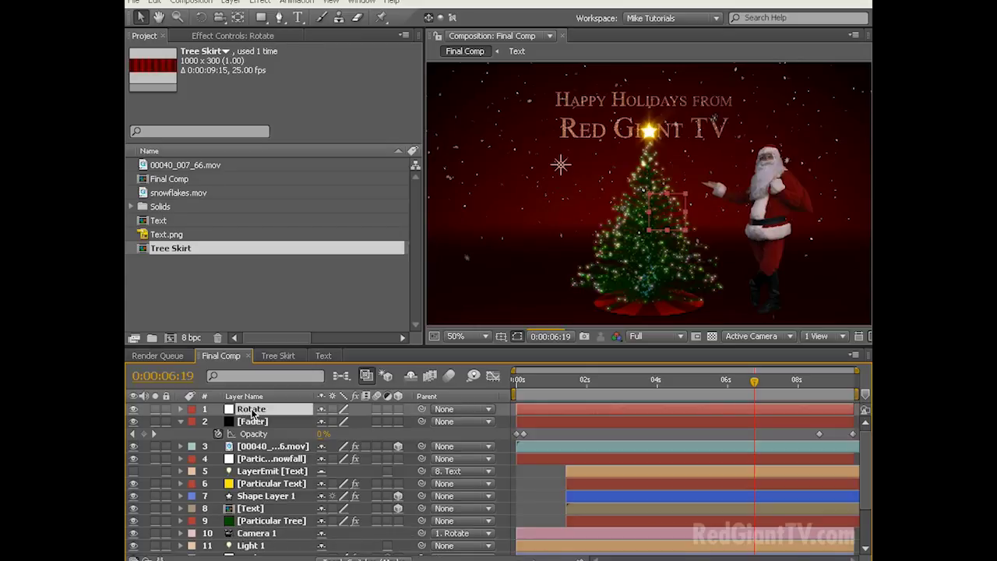
# Solo the Rotate null, return to 0:00:00:00 and make the null a 3D layer with its rotation properties shown
pyautogui.press('r')
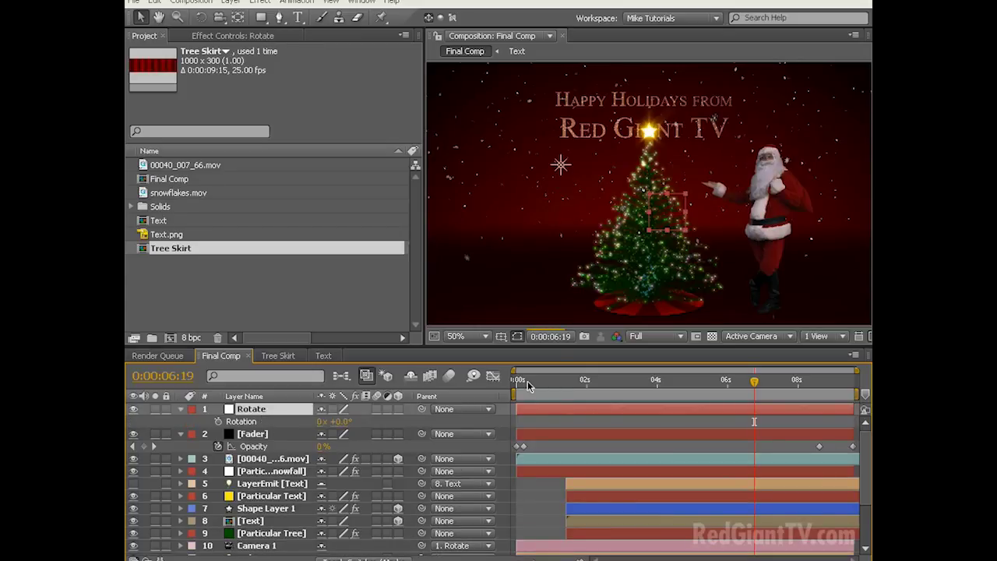
pyautogui.click(155, 409)
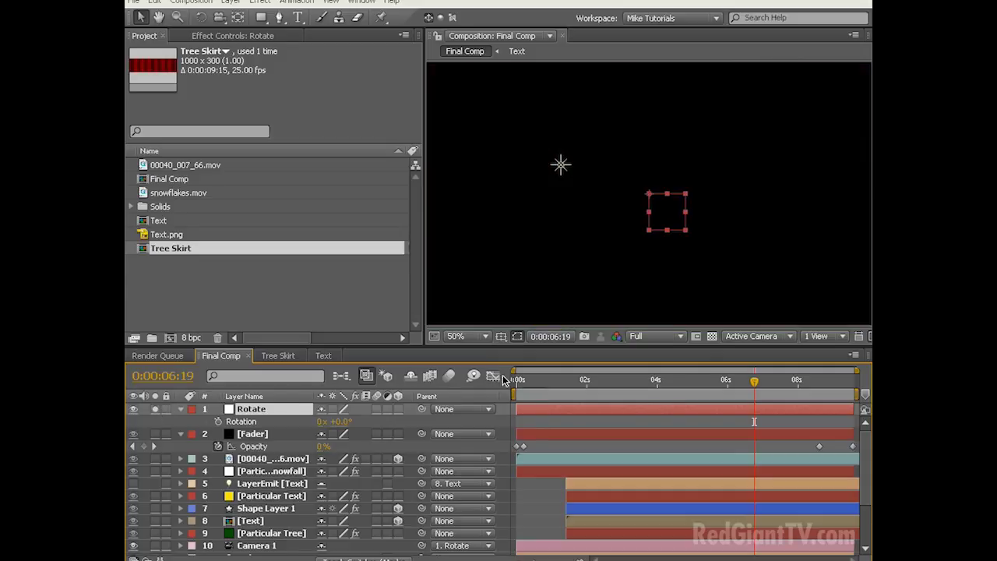
pyautogui.moveTo(526, 382); pyautogui.dragTo(494, 385)
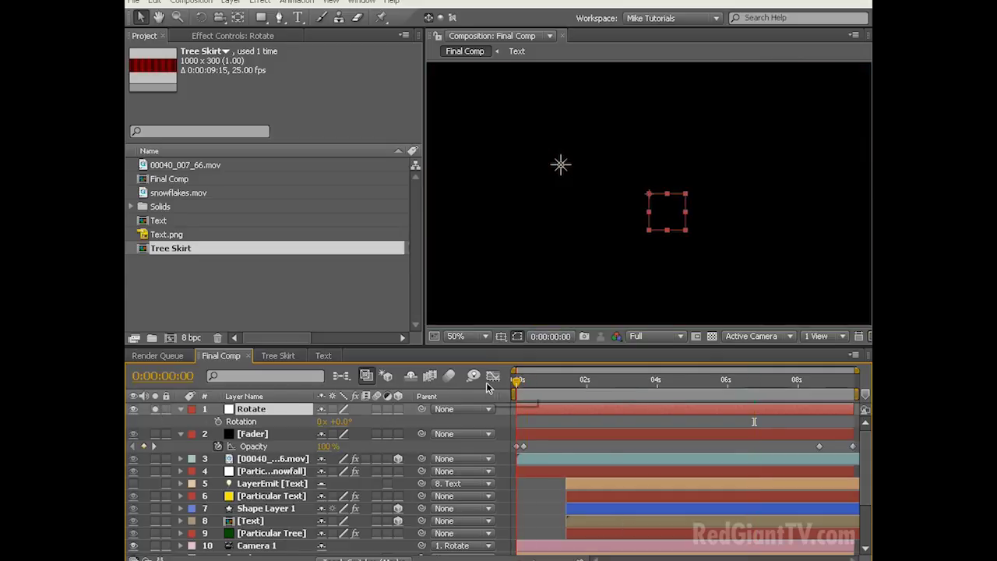
pyautogui.click(398, 409)
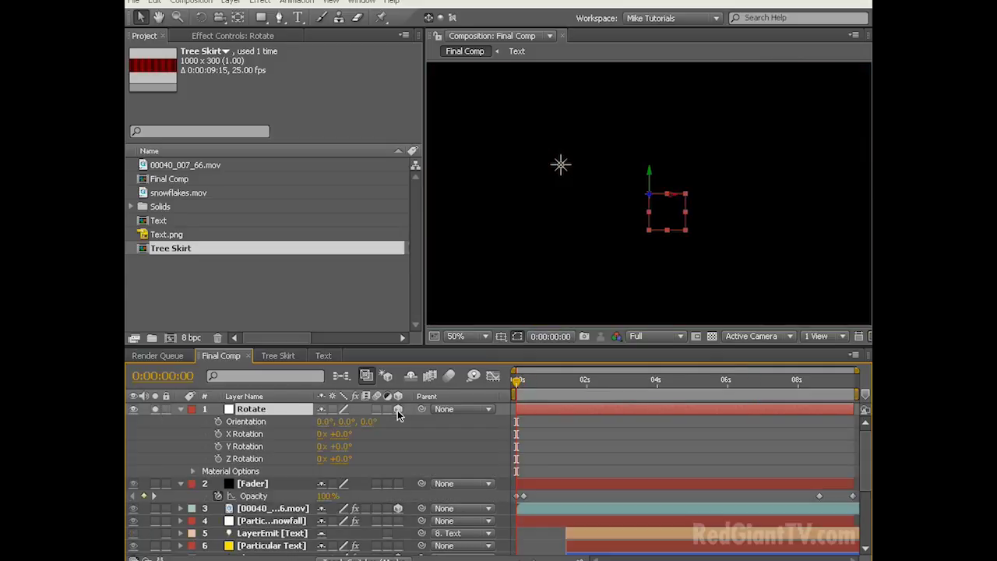
# Keyframe the Rotate null's Y Rotation from 20° at 0:00:00:00 to -5° at 0:00:09:14
pyautogui.click(343, 446)
pyautogui.write('20')
pyautogui.press('Return')
pyautogui.click(218, 446)
pyautogui.press('End')
pyautogui.click(341, 448)
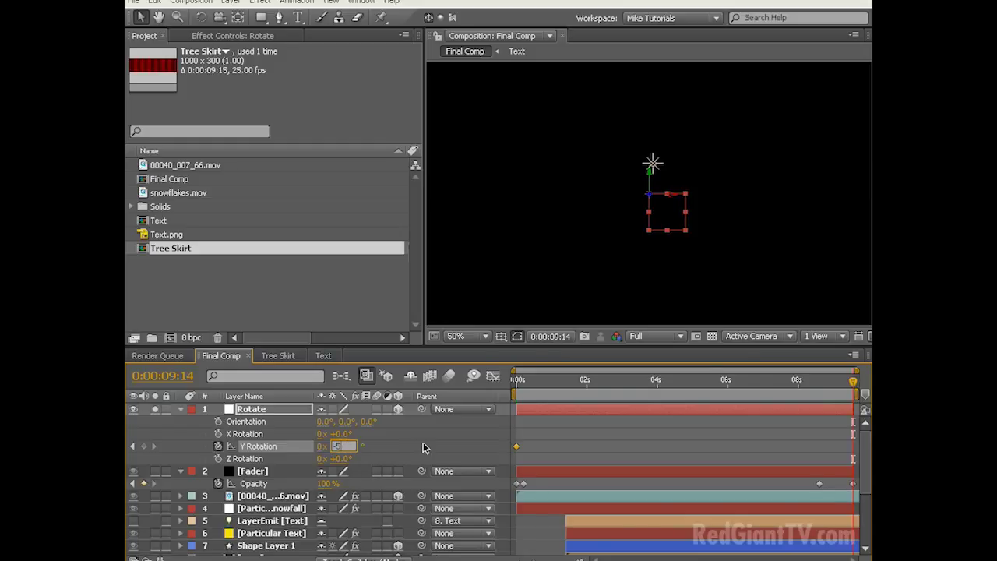
pyautogui.press('Return')
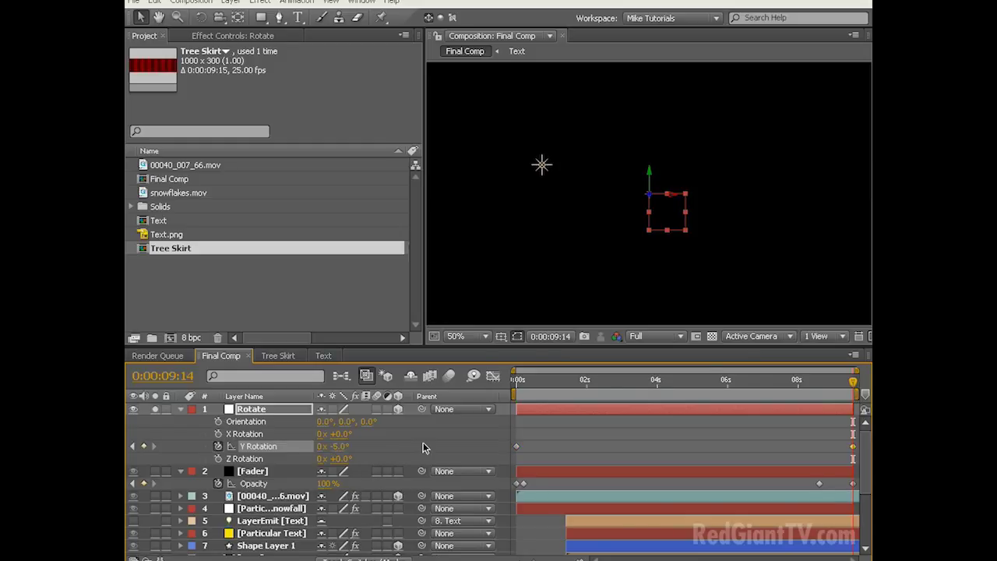